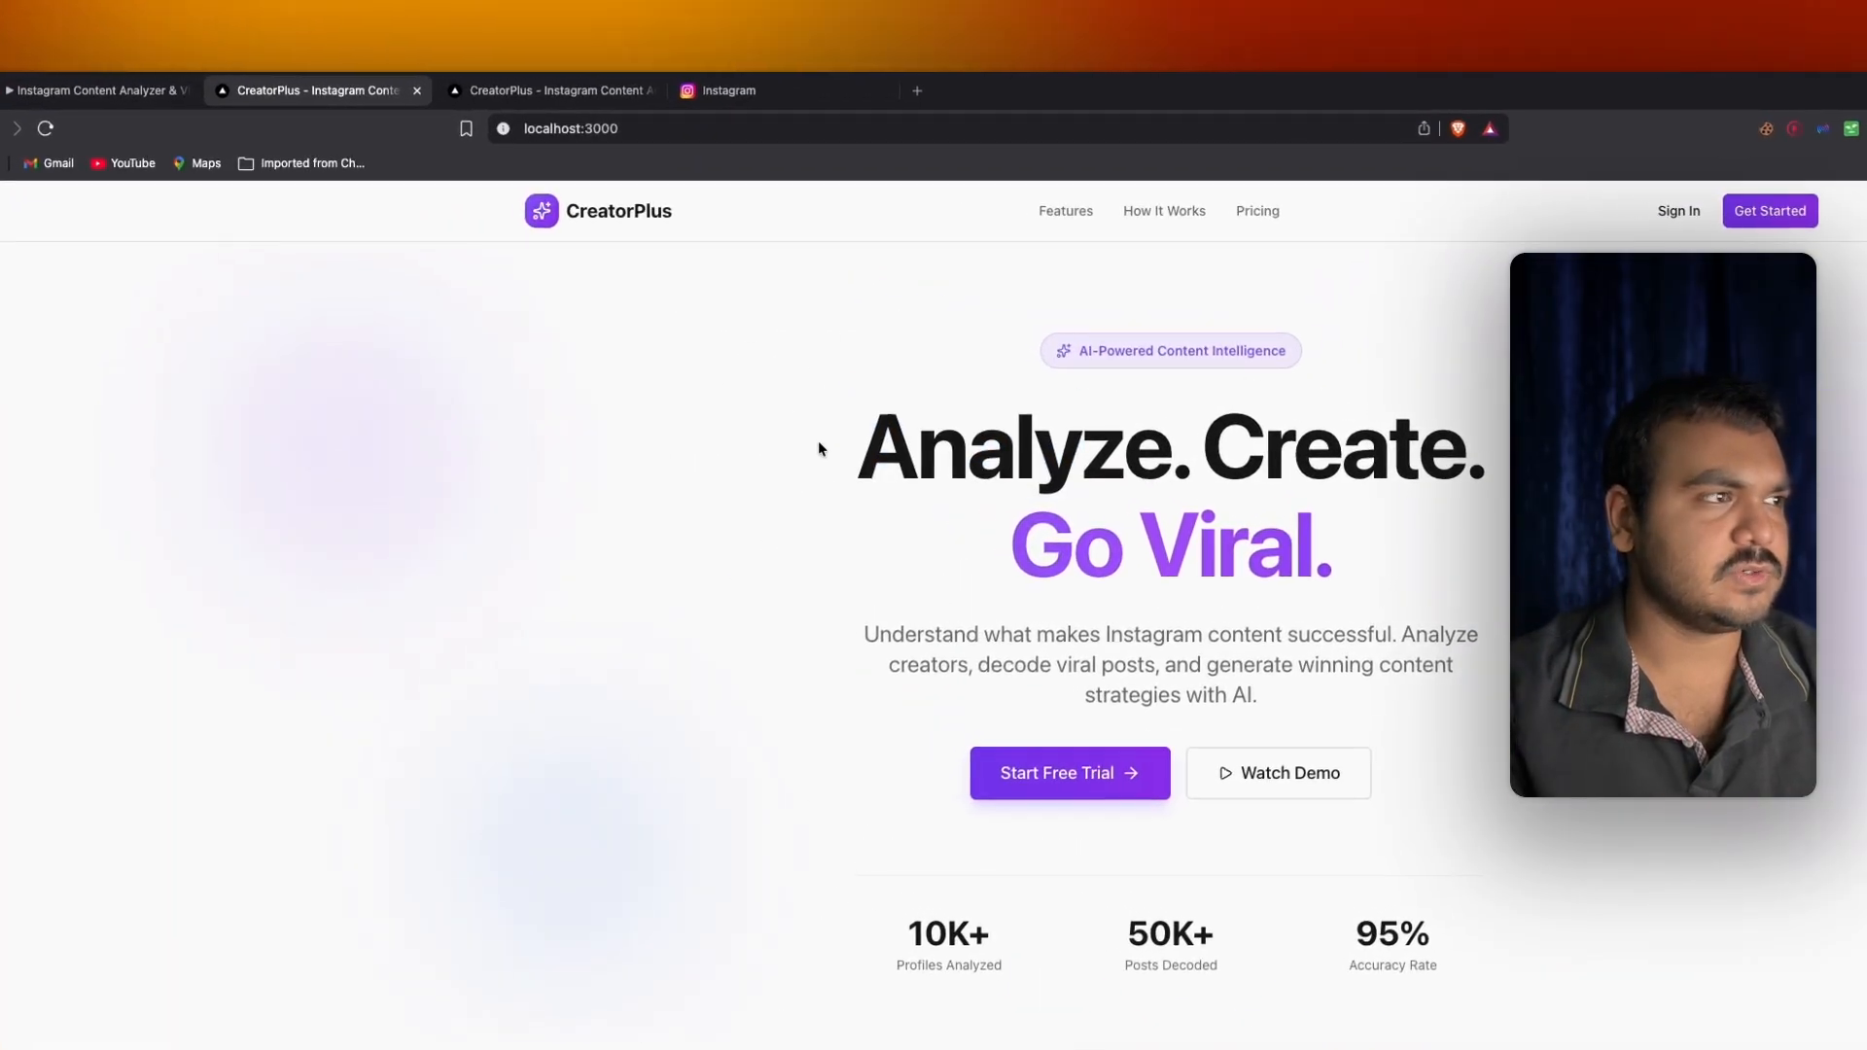
Review the landing page's headline, feature cards, how-it-works steps and benefits section.
{"action": "left_click_drag", "start_coordinate": [819, 448], "coordinate": [1469, 446]}
{"action": "left_click", "coordinate": [1214, 444]}
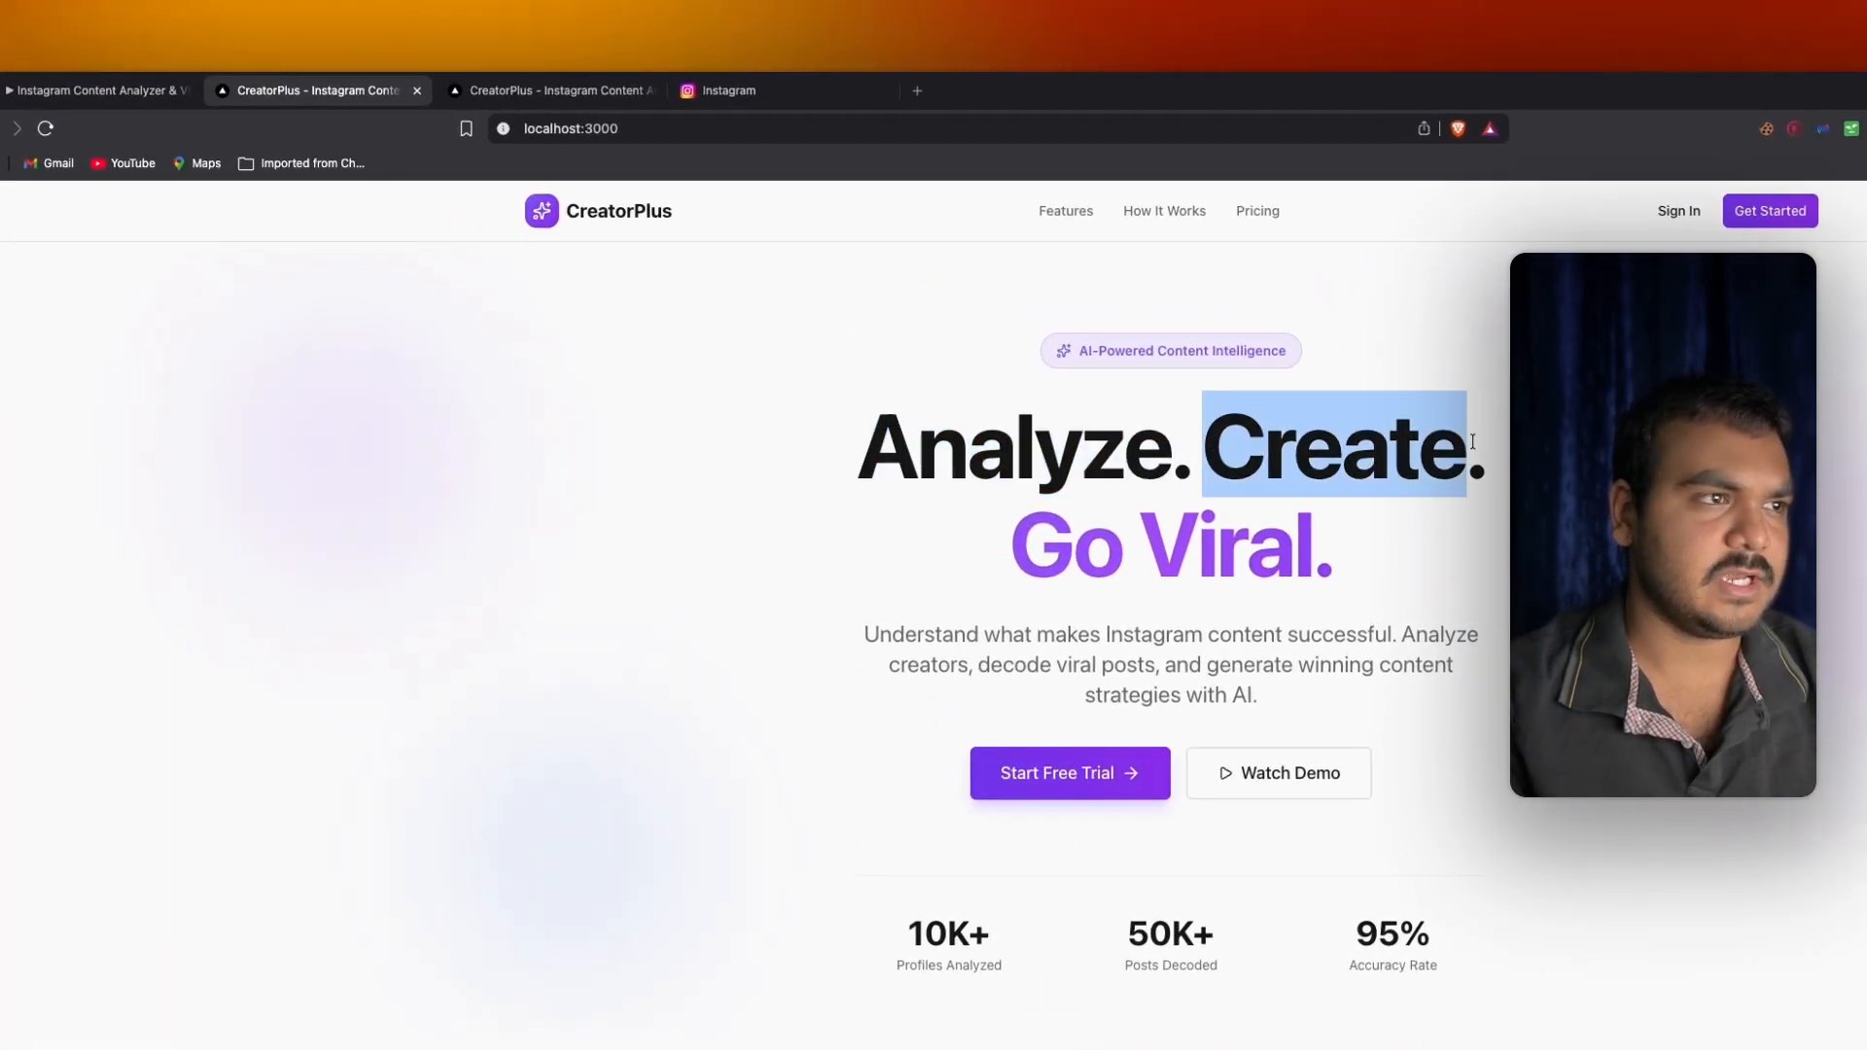
{"action": "left_click", "coordinate": [1084, 540]}
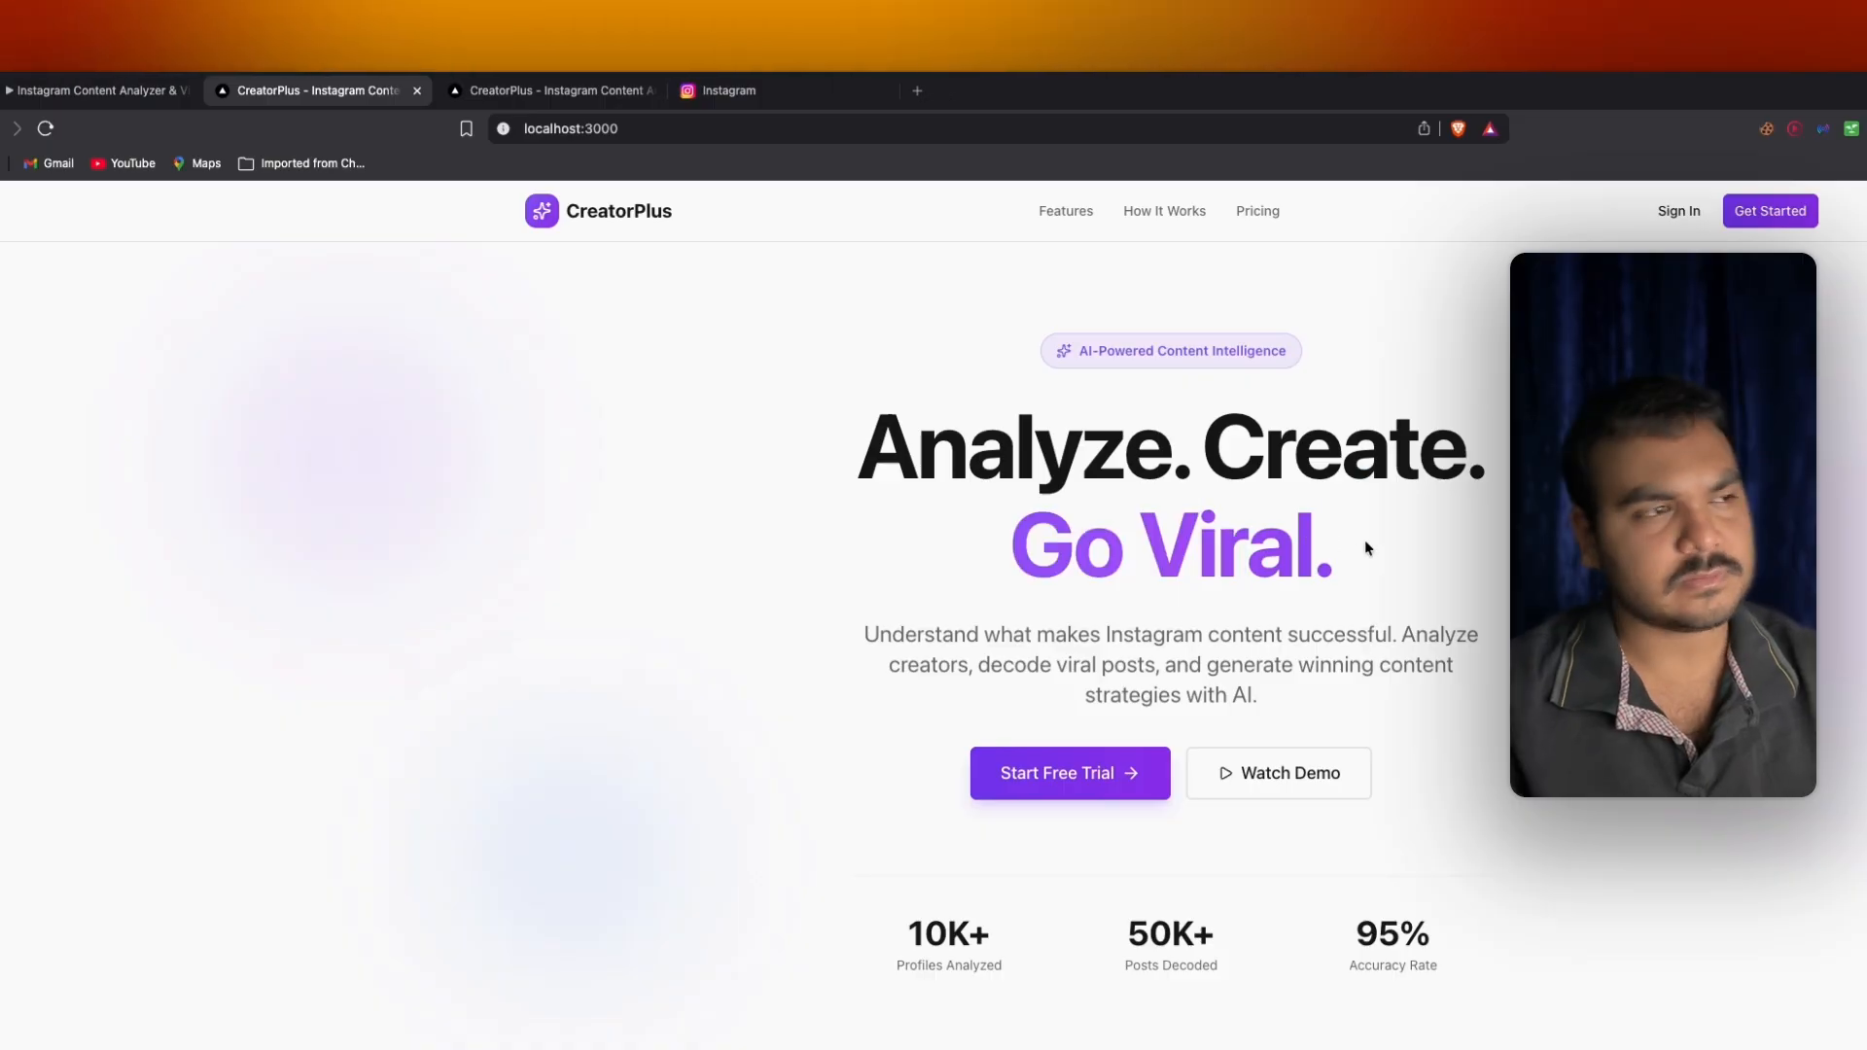
{"action": "scroll", "coordinate": [1363, 539], "scroll_direction": "down", "scroll_amount": 10}
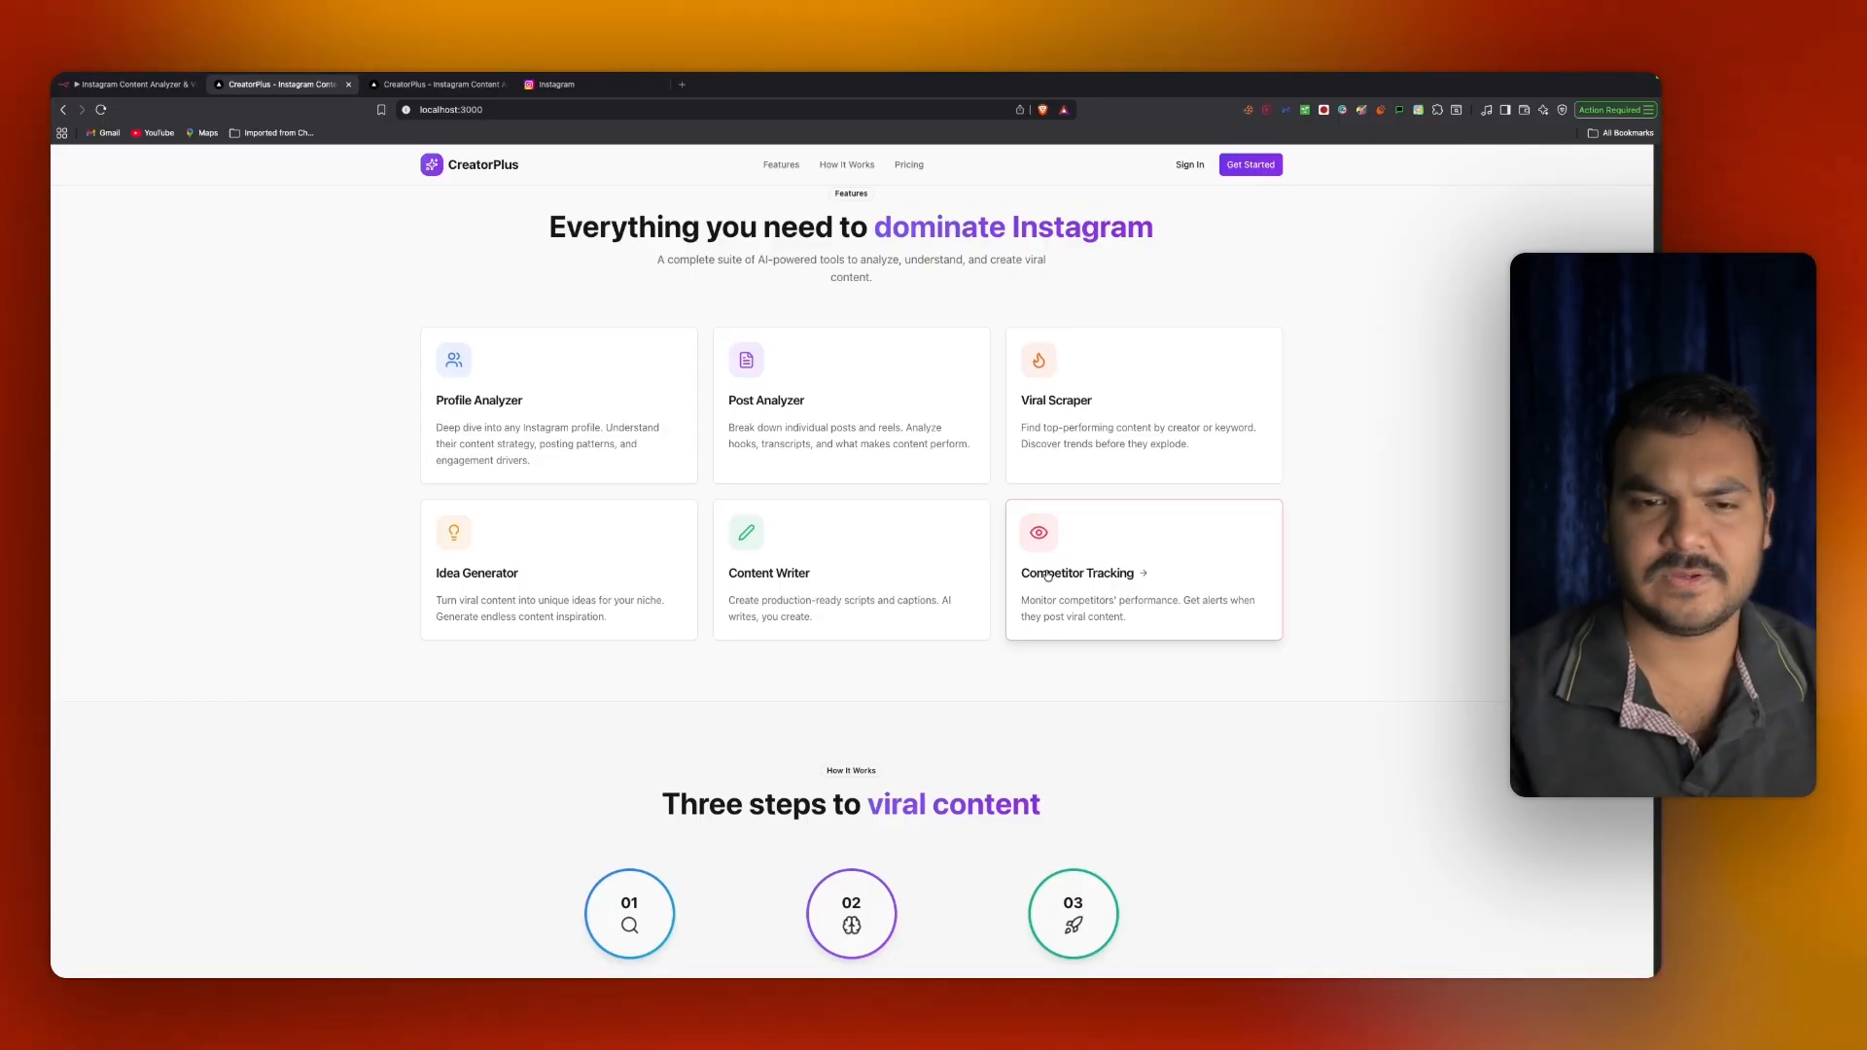
{"action": "scroll", "coordinate": [972, 603], "scroll_direction": "down", "scroll_amount": 3}
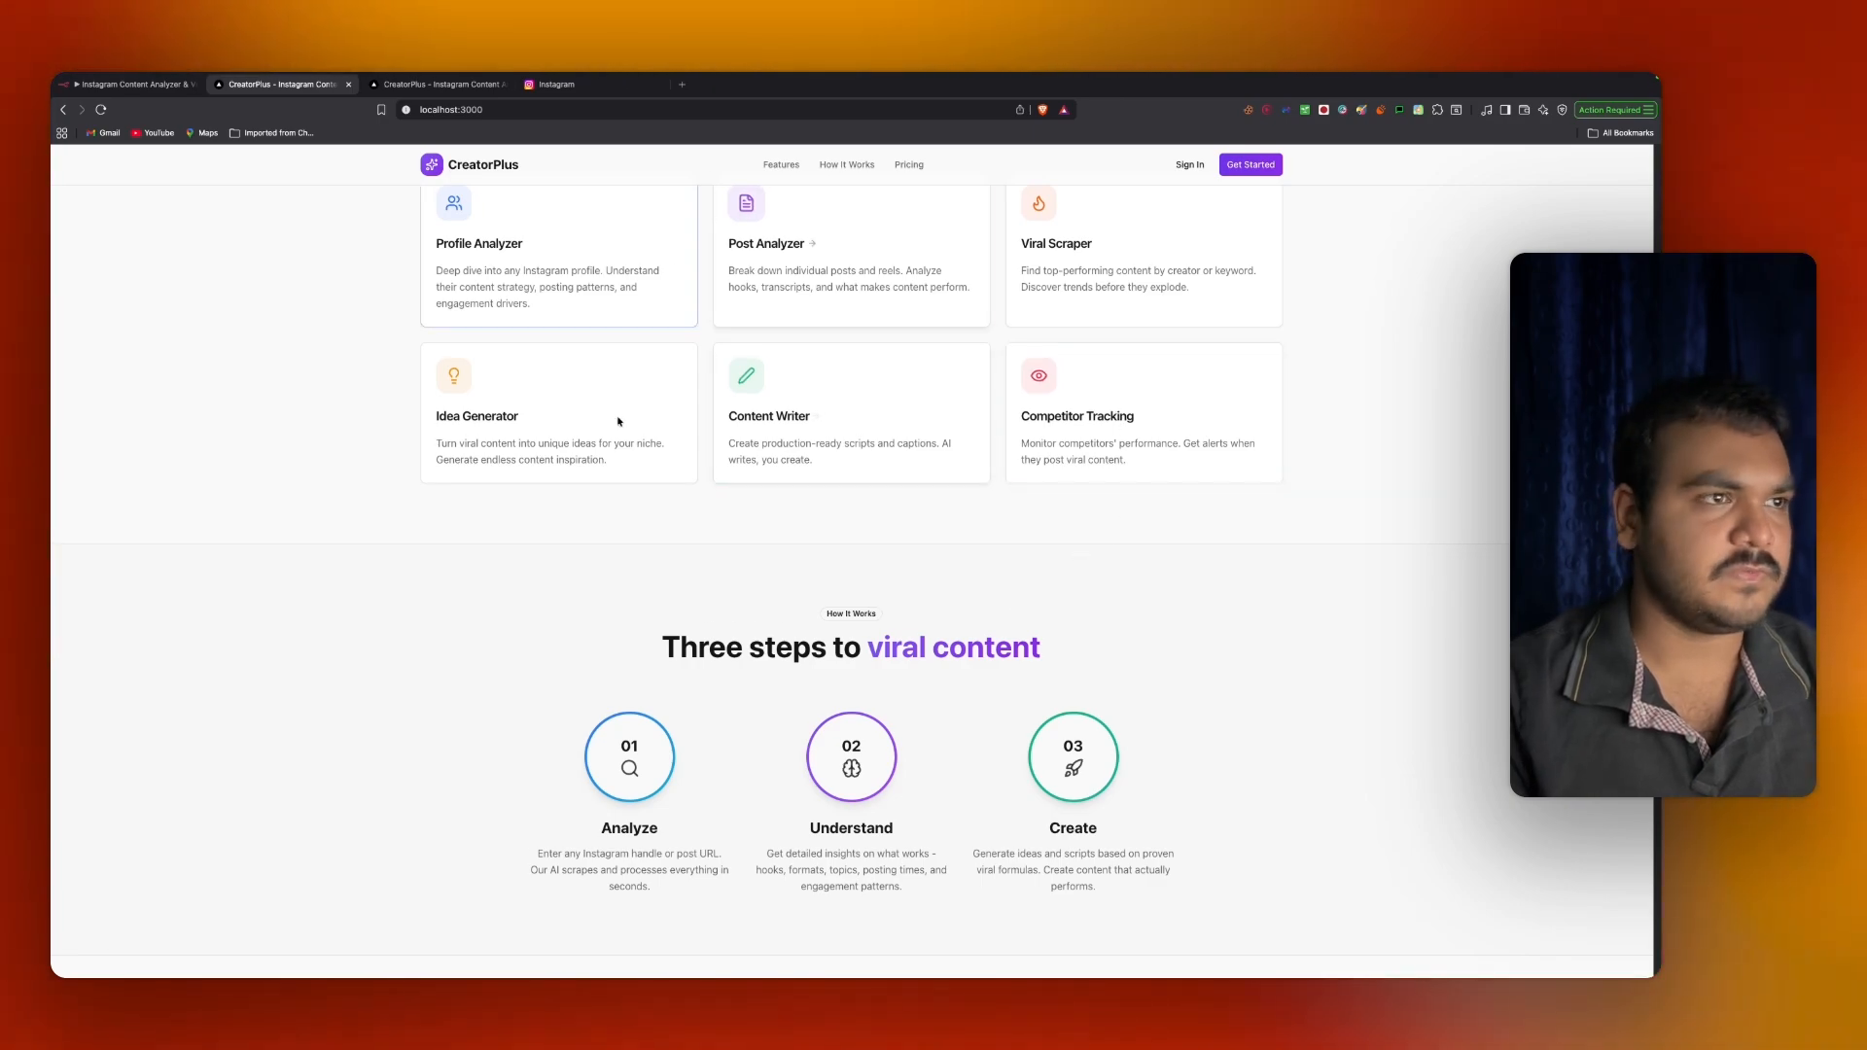
{"action": "scroll", "coordinate": [889, 532], "scroll_direction": "down", "scroll_amount": 10}
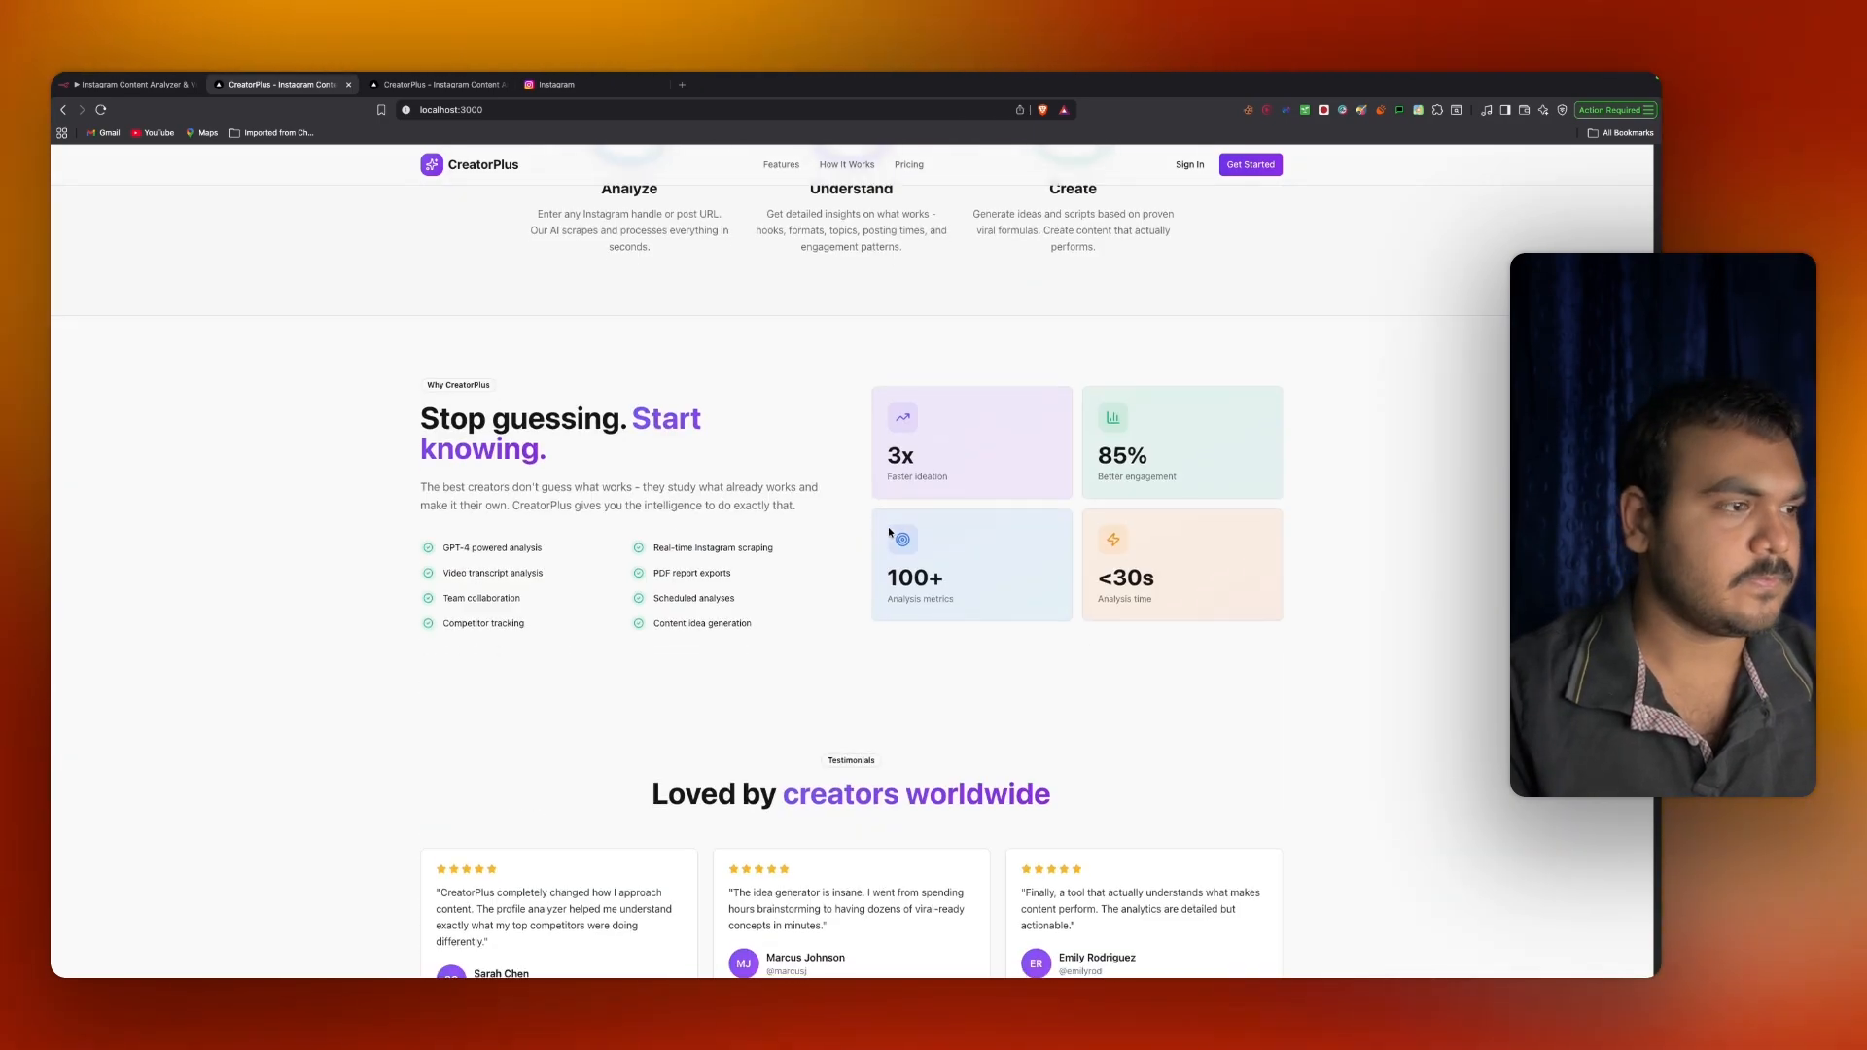
{"action": "scroll", "coordinate": [888, 531], "scroll_direction": "up", "scroll_amount": 15}
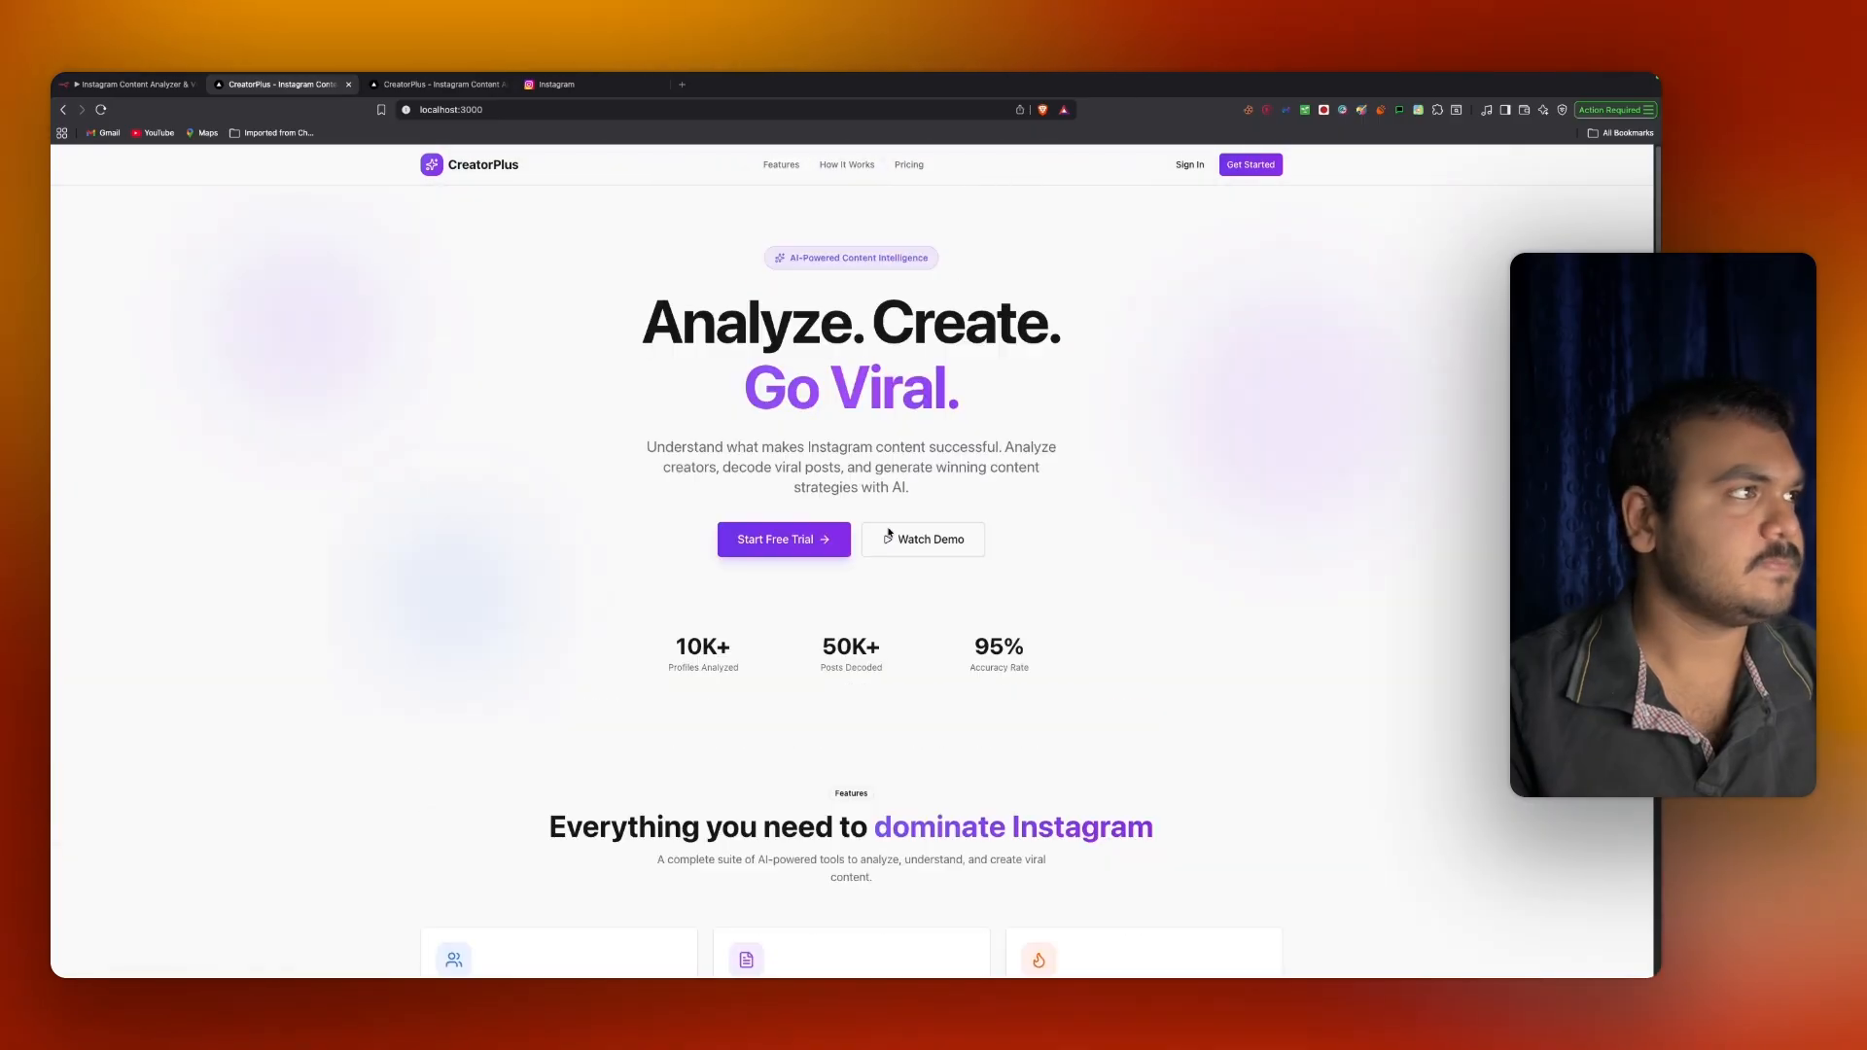
Switch to the CreatorPlus dashboard and review its statistics, activity chart and recent analyses.
{"action": "left_click", "coordinate": [432, 86]}
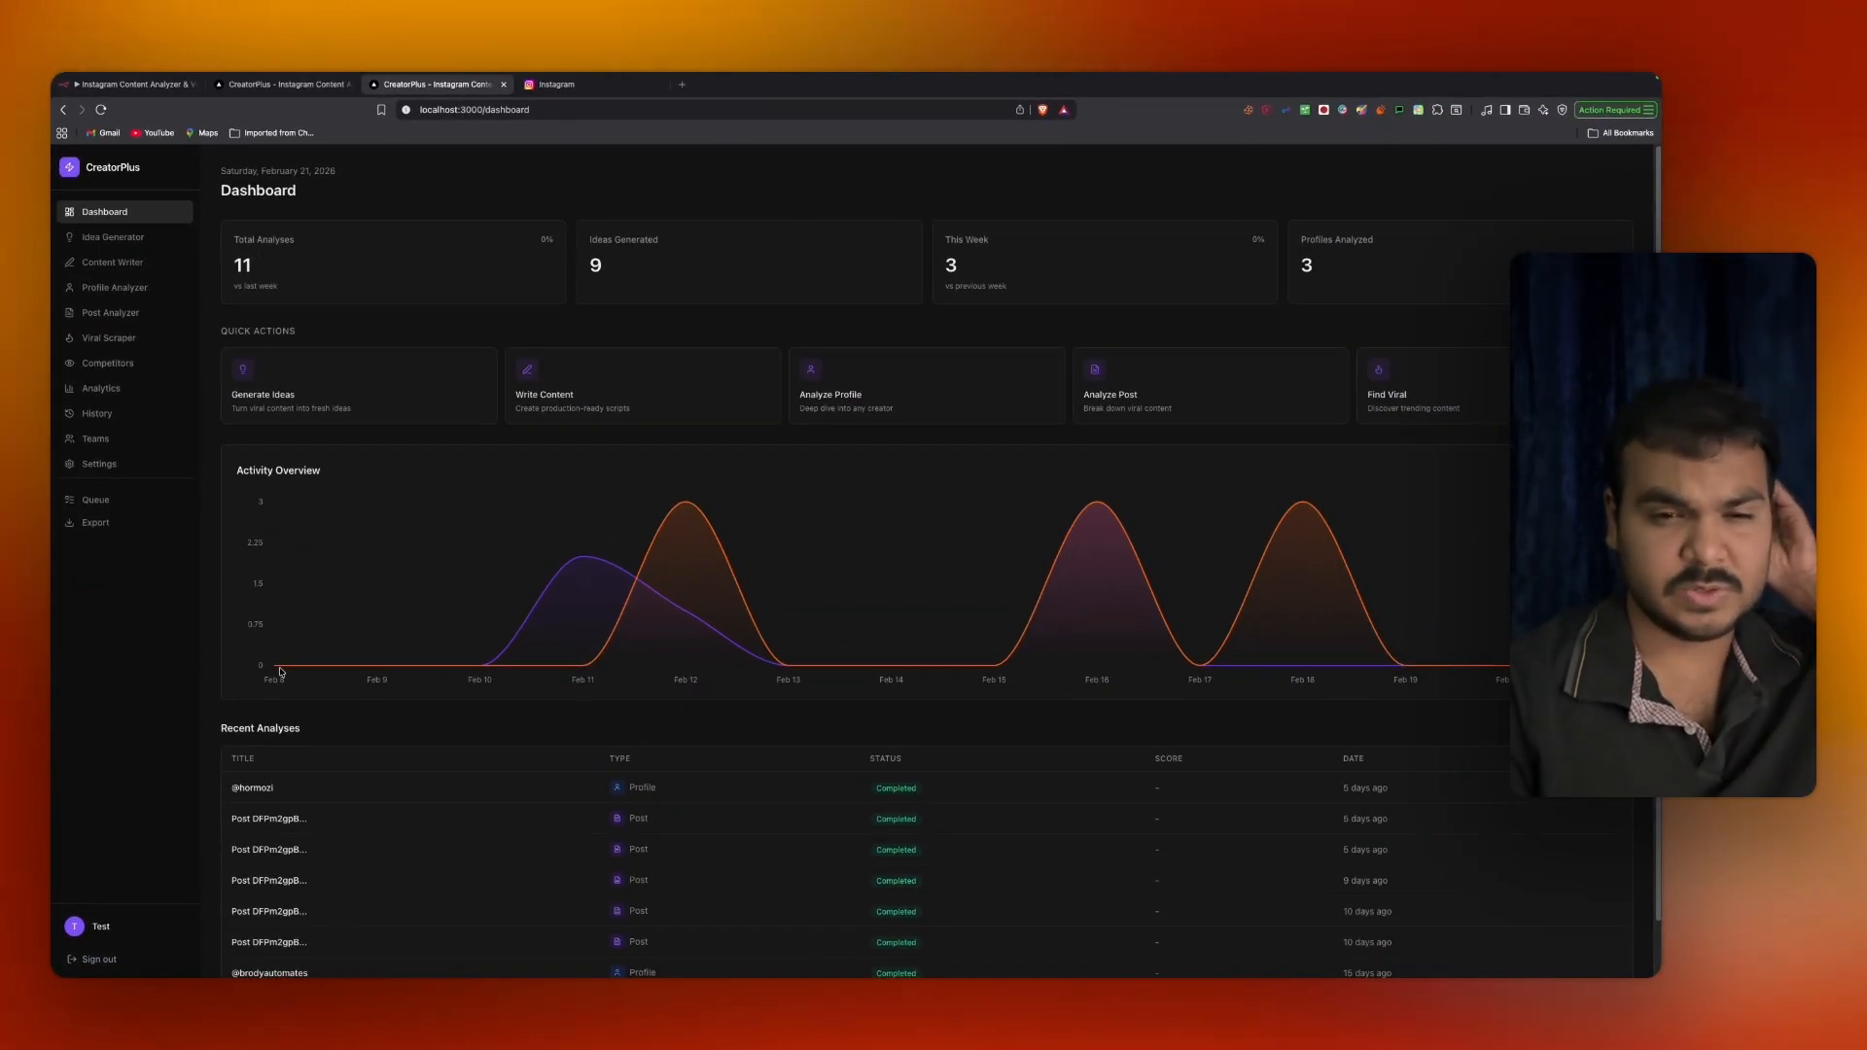
{"action": "scroll", "coordinate": [298, 690], "scroll_direction": "down", "scroll_amount": 1}
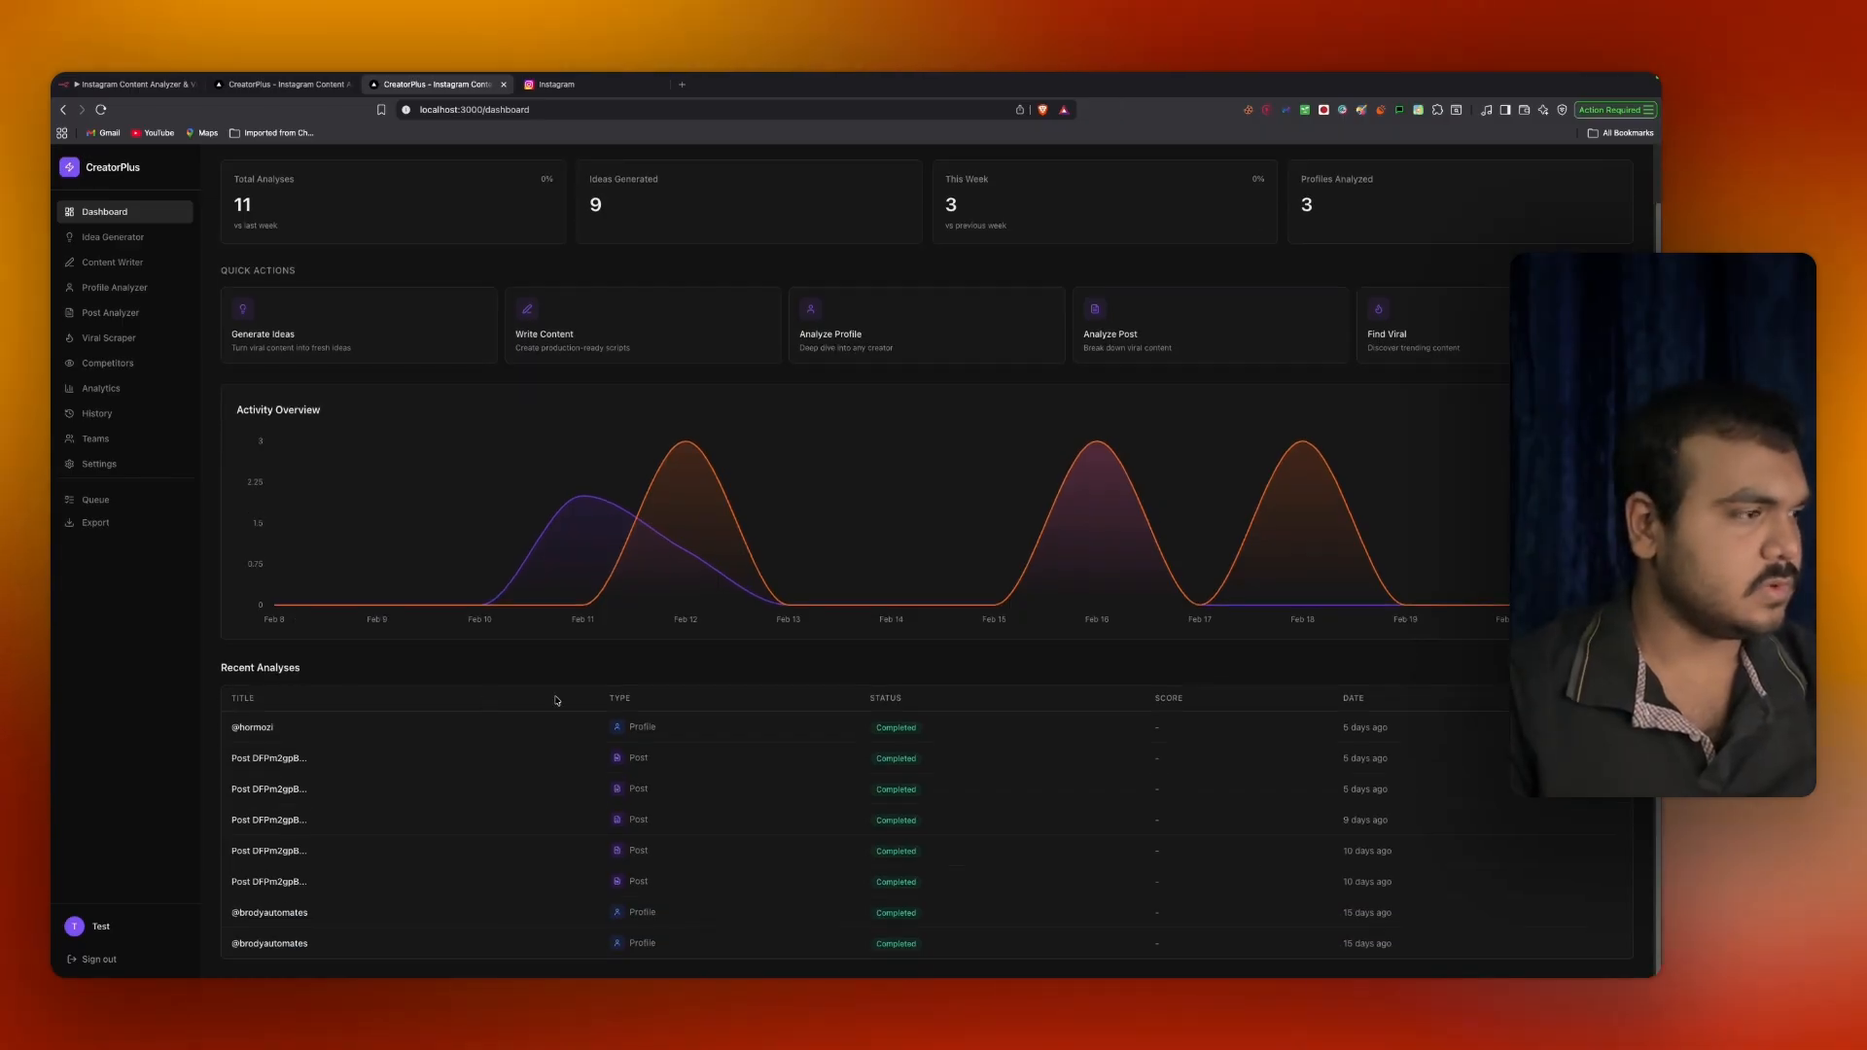
{"action": "scroll", "coordinate": [662, 746], "scroll_direction": "up", "scroll_amount": 1}
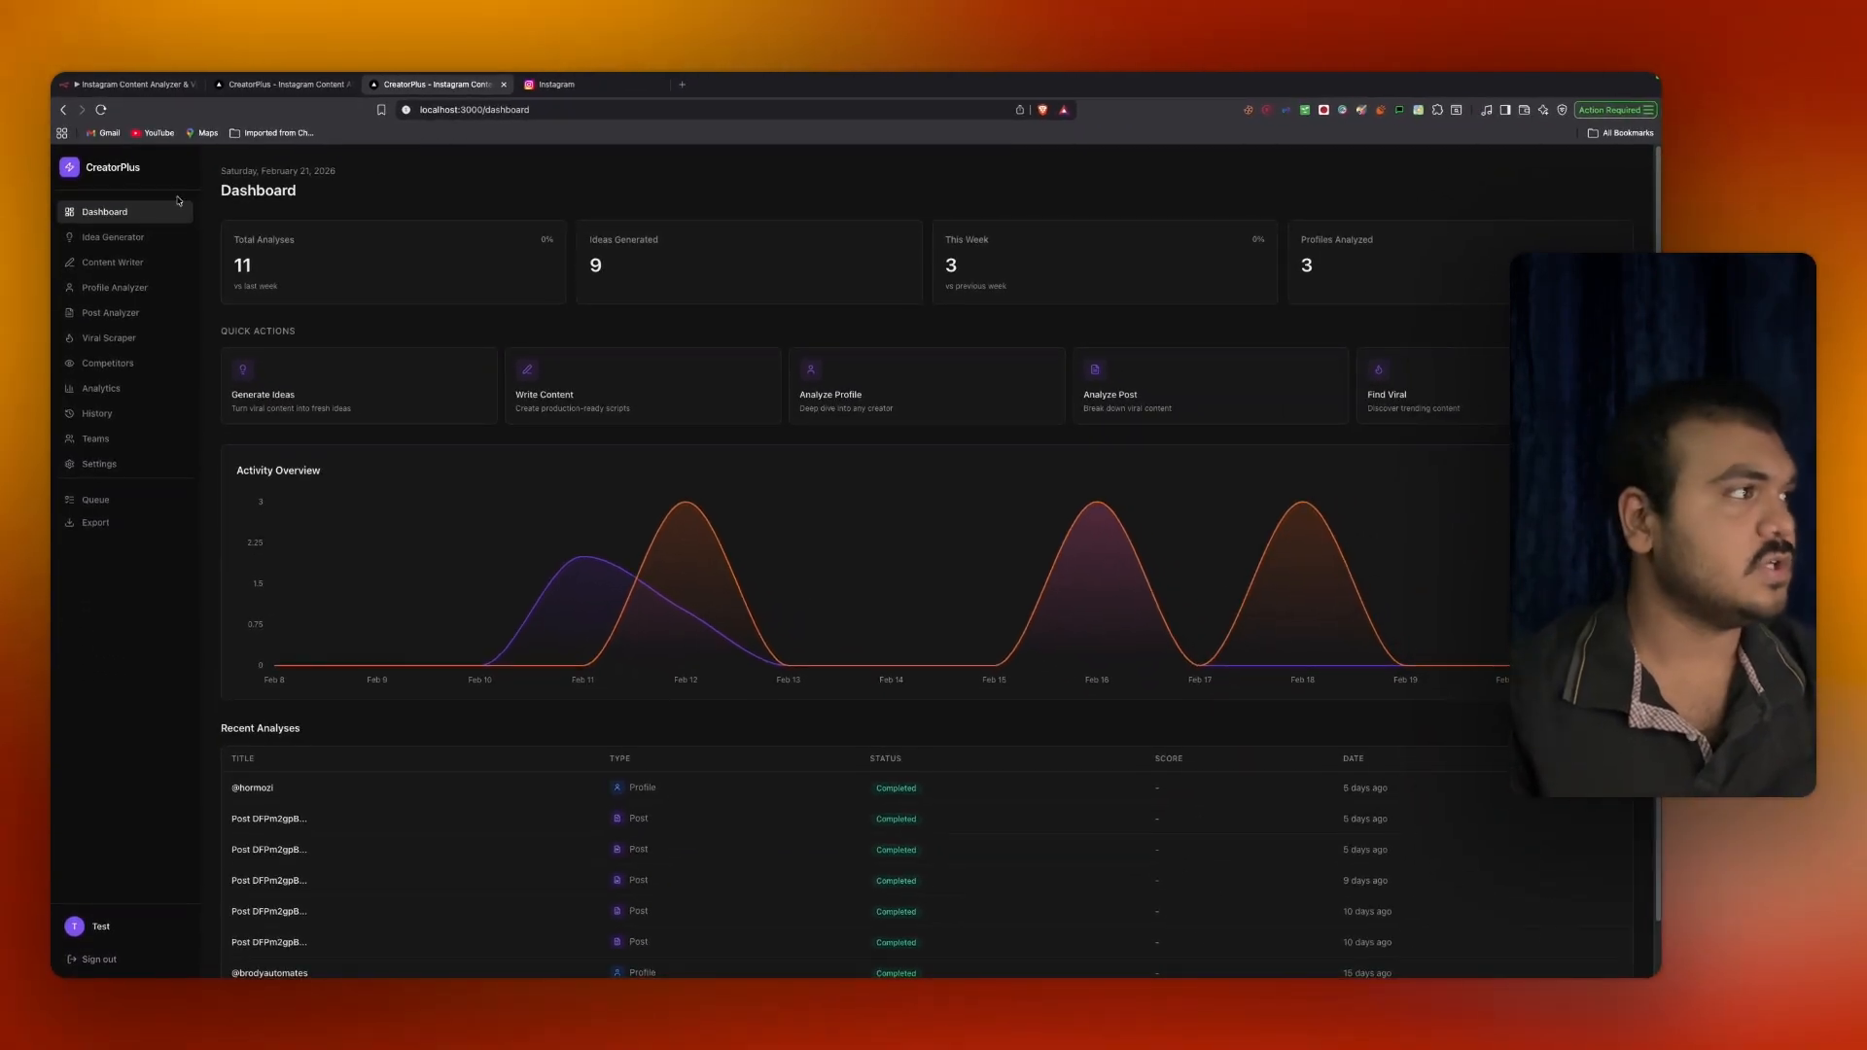
Copy the link of the open email marketing reel on Instagram and analyze it in the CreatorPlus Idea Generator.
{"action": "left_click", "coordinate": [556, 86]}
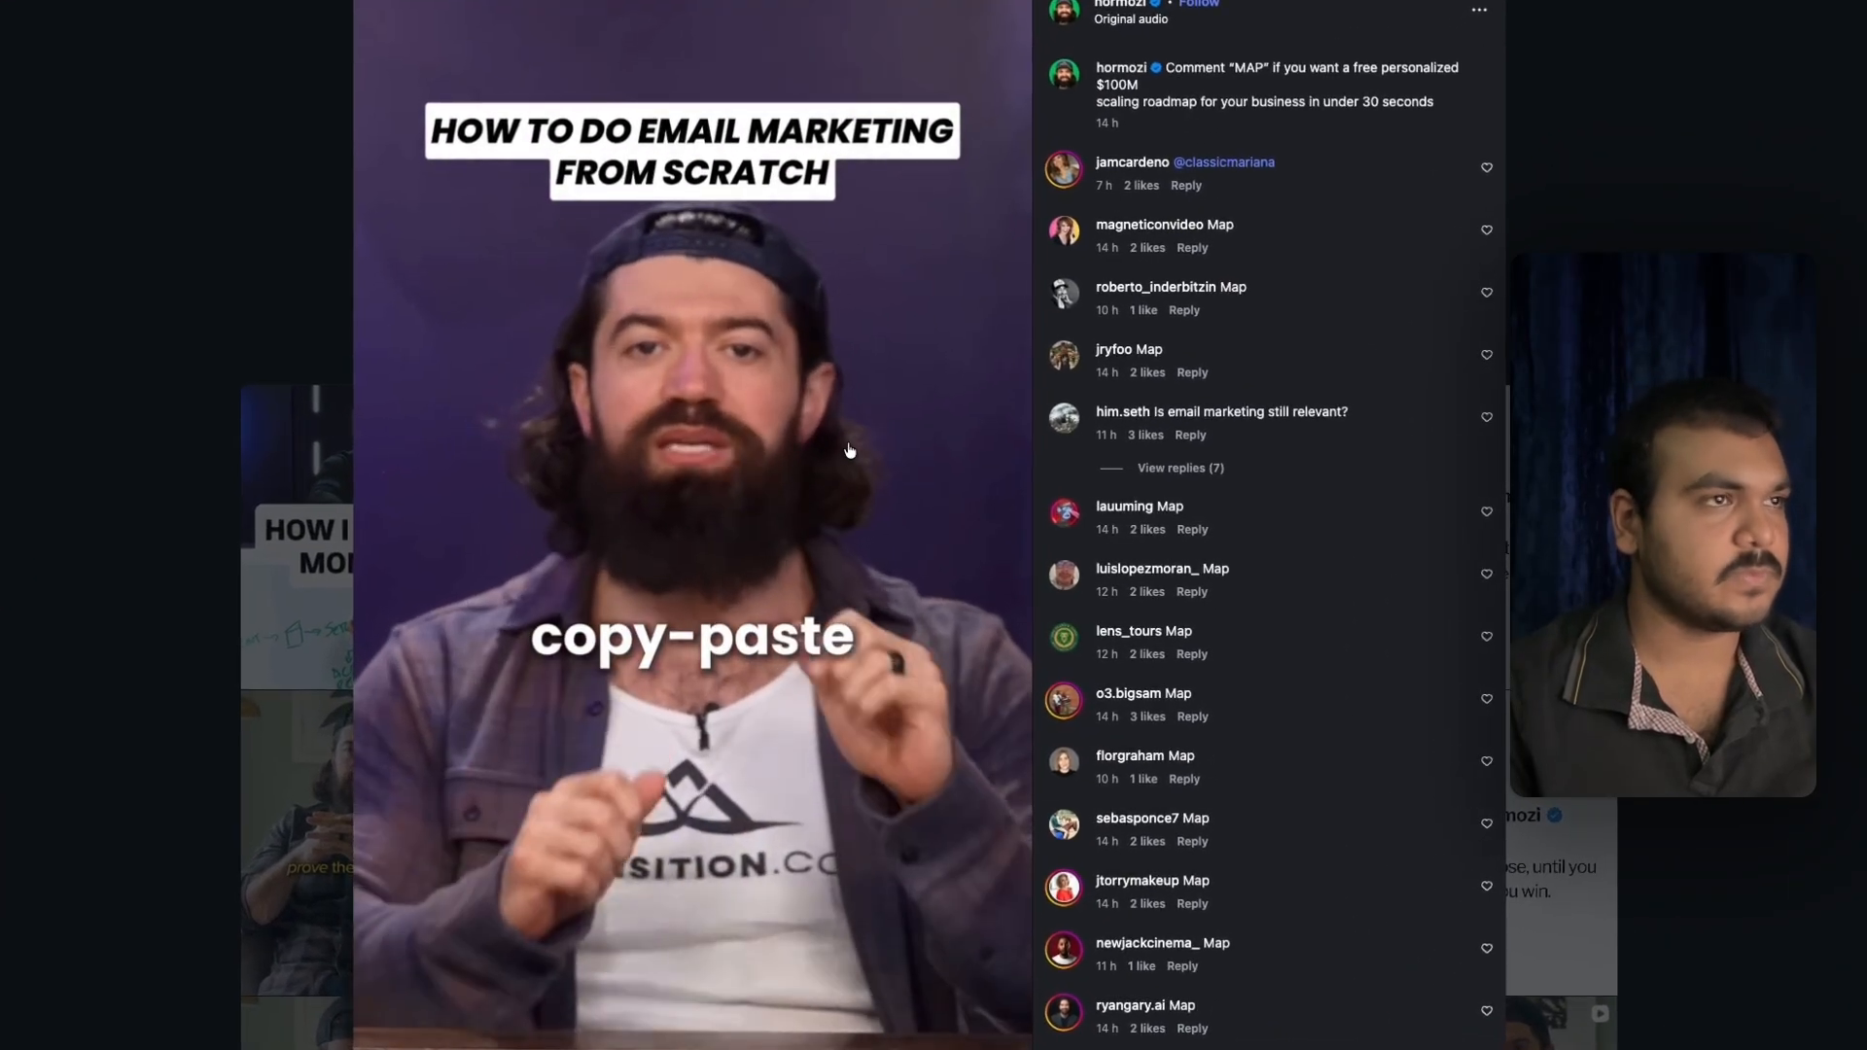
{"action": "left_click", "coordinate": [1478, 14]}
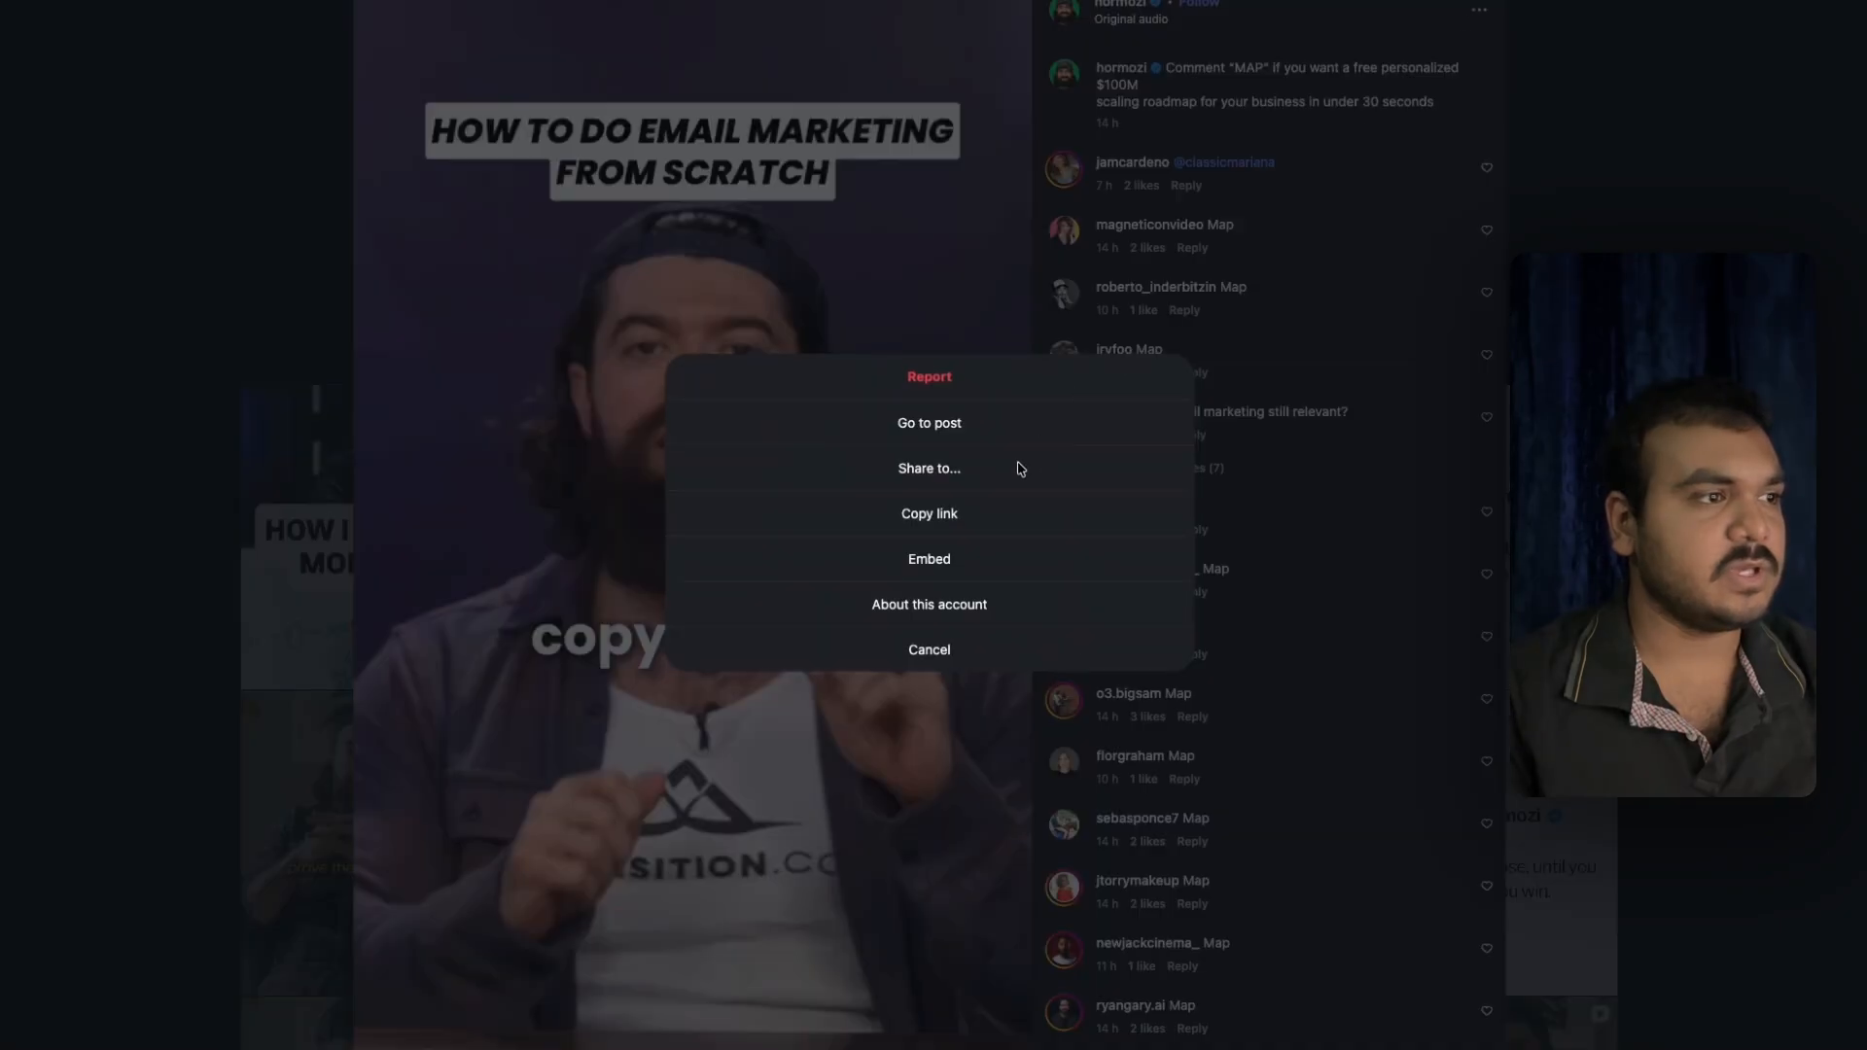
{"action": "left_click", "coordinate": [963, 521]}
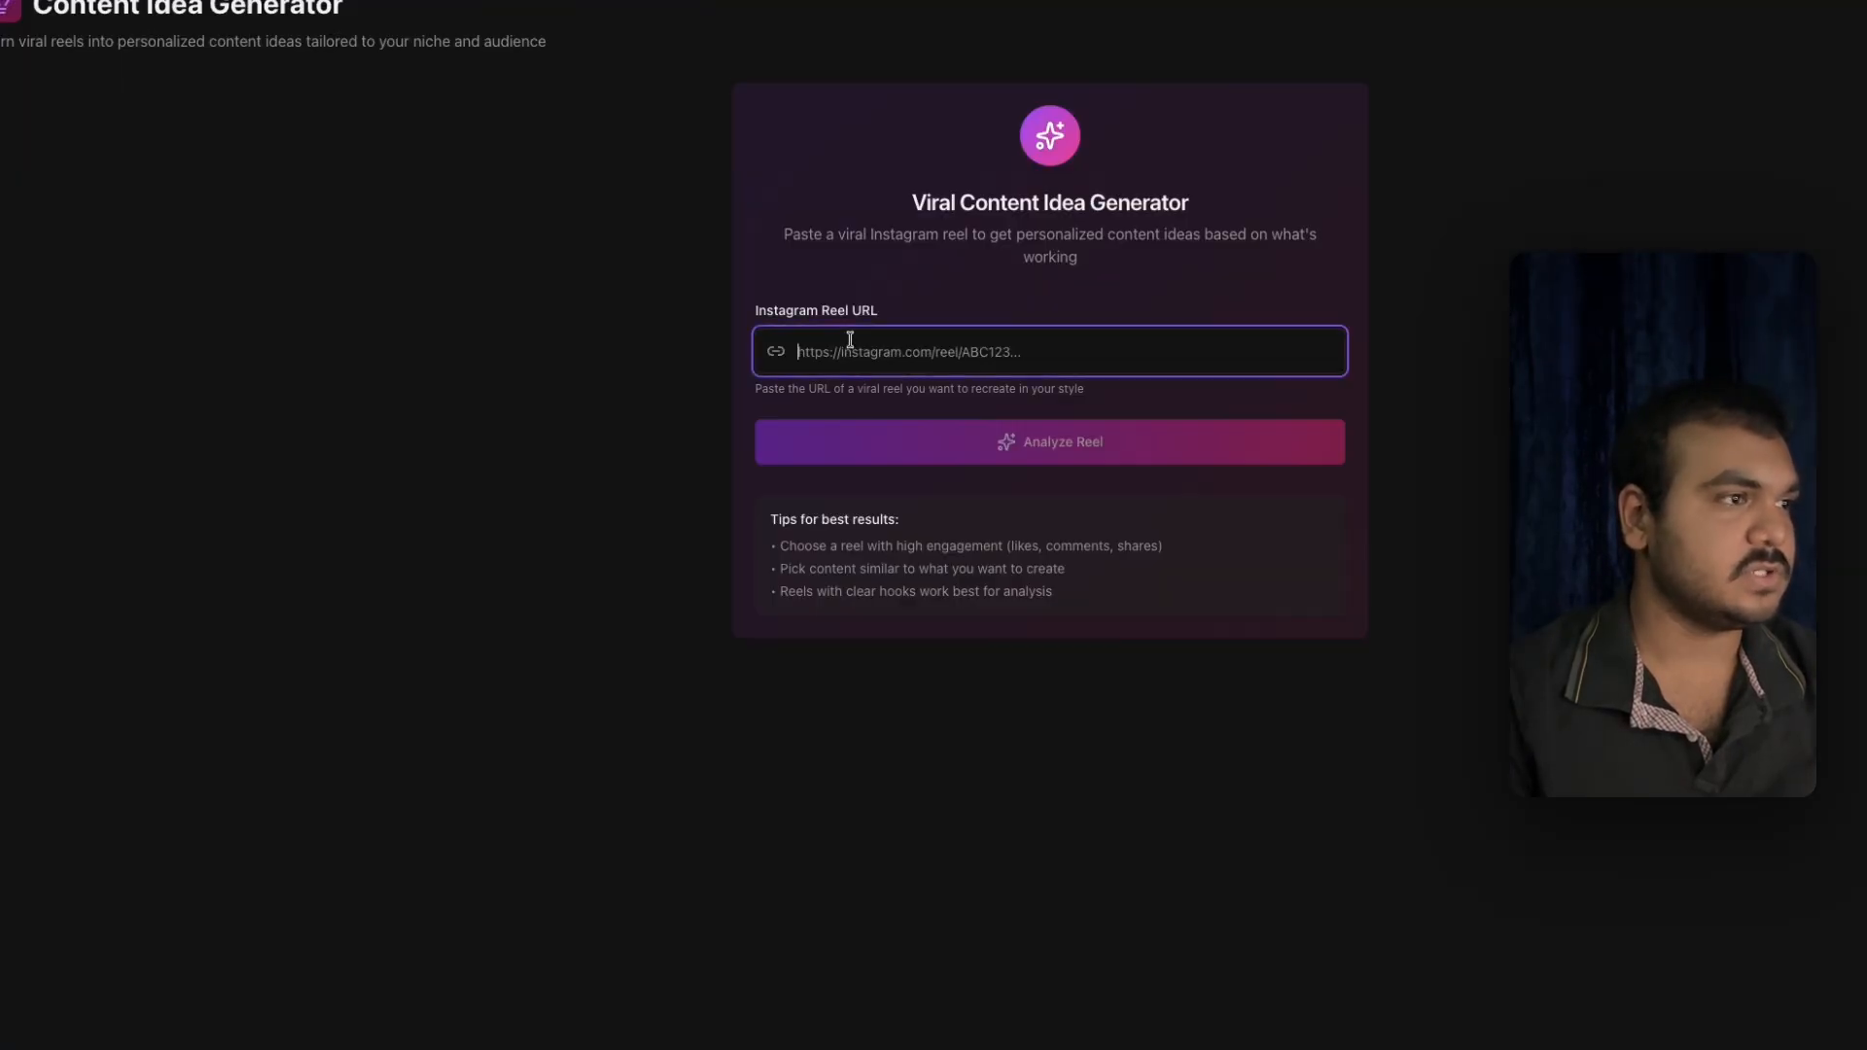
{"action": "key", "text": "ctrl+v"}
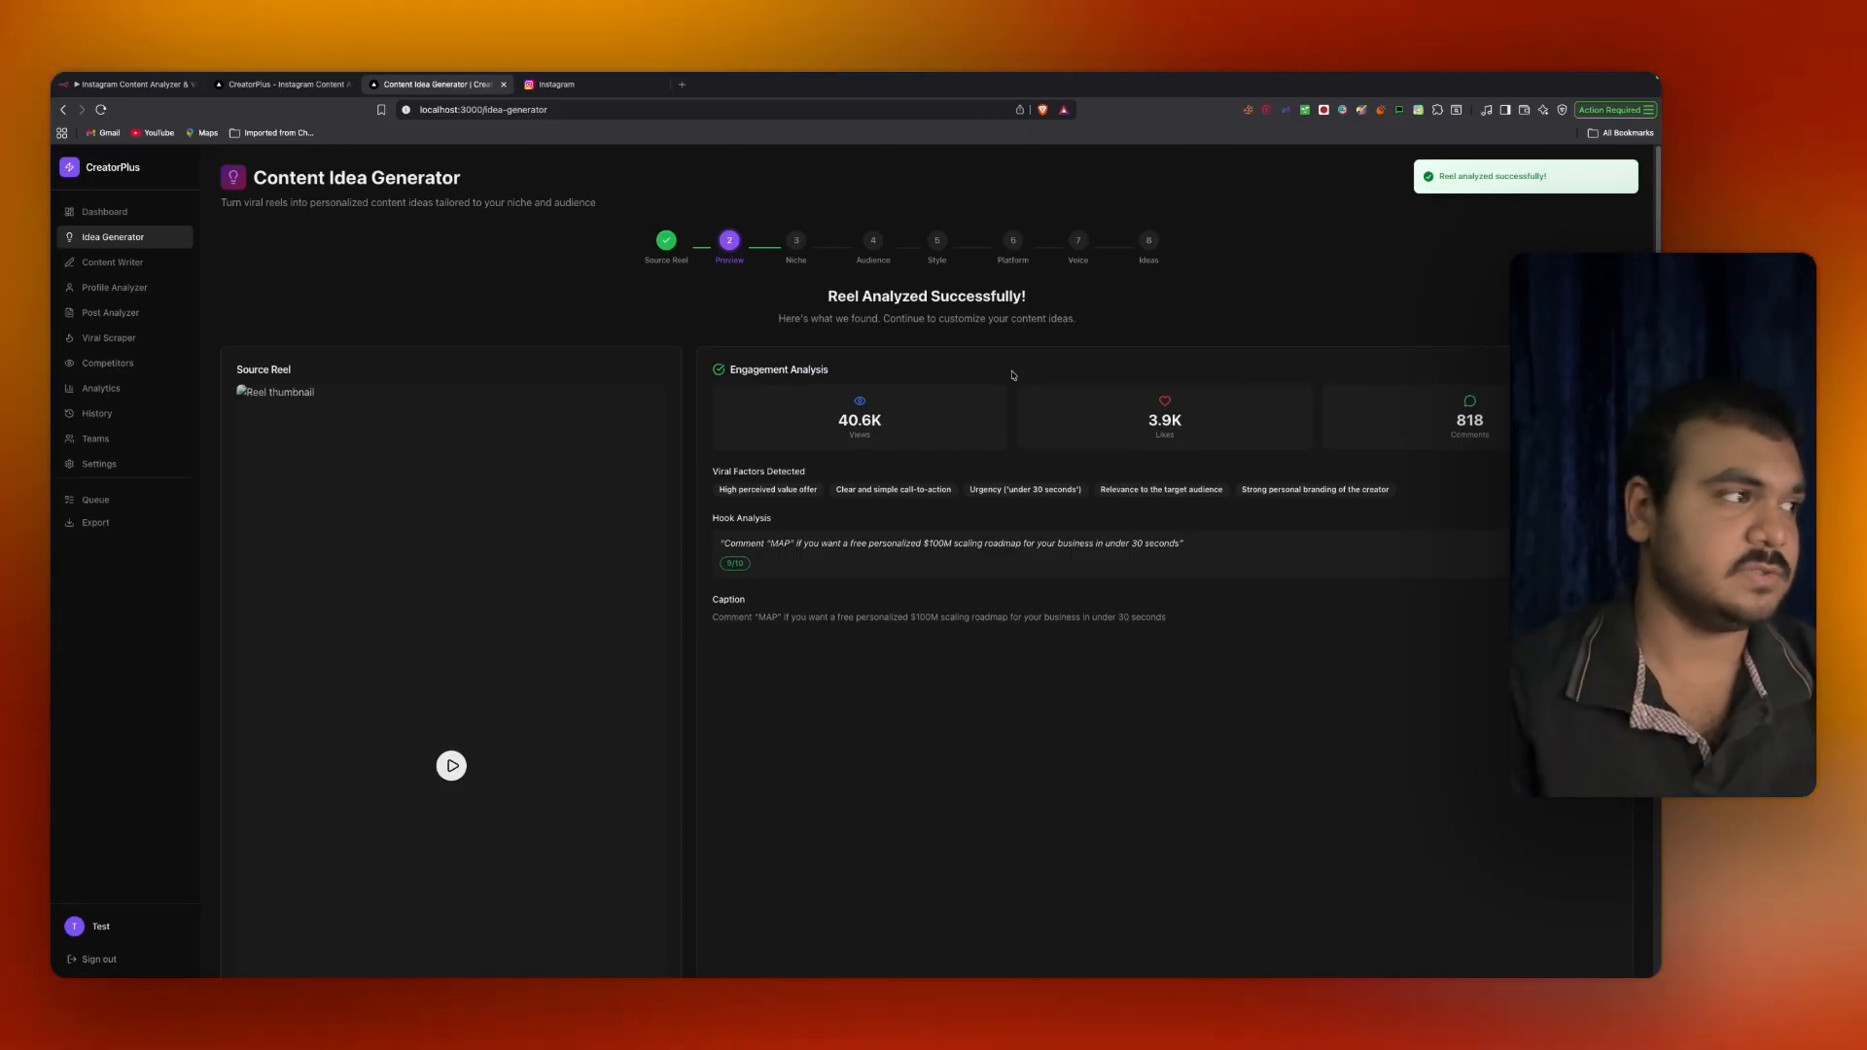
Examine the analyzed reel's views, likes, viral factors, hook analysis and caption.
{"action": "left_click_drag", "start_coordinate": [838, 420], "coordinate": [909, 420]}
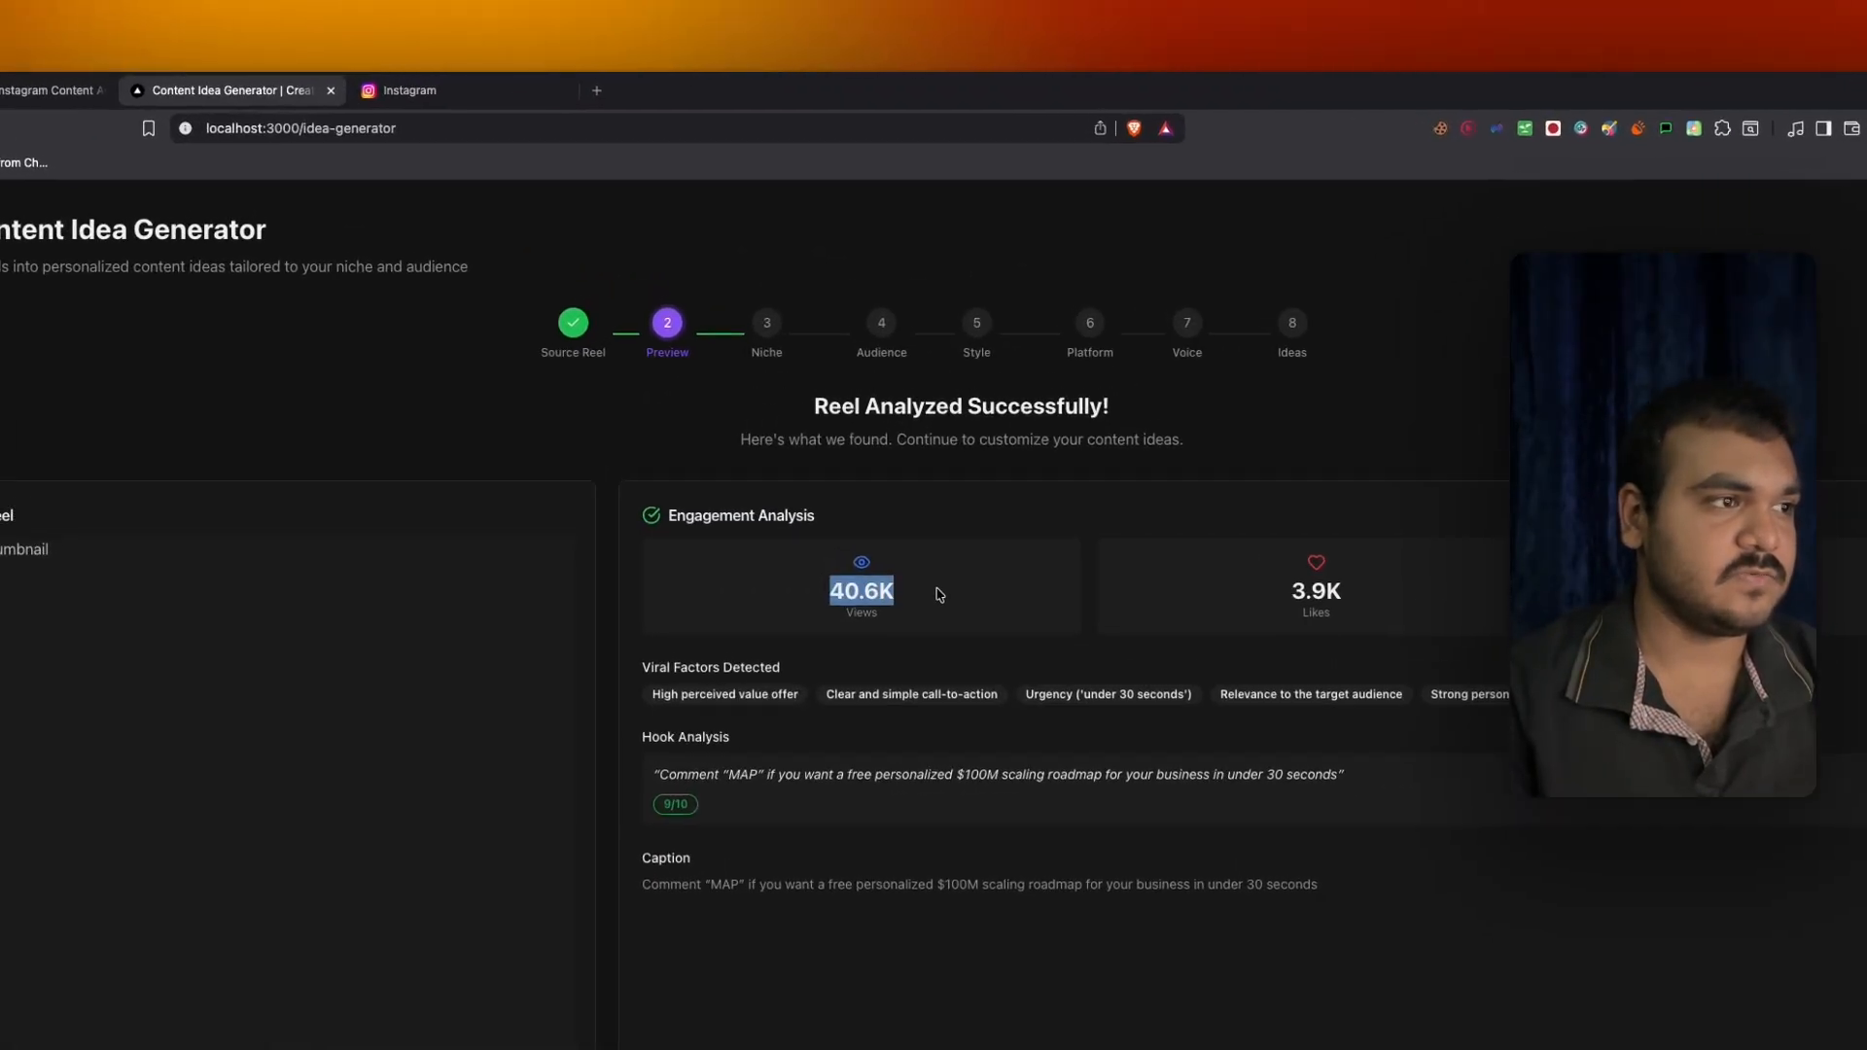
{"action": "left_click", "coordinate": [964, 421]}
{"action": "left_click_drag", "start_coordinate": [1281, 599], "coordinate": [1381, 601]}
{"action": "left_click", "coordinate": [1472, 604]}
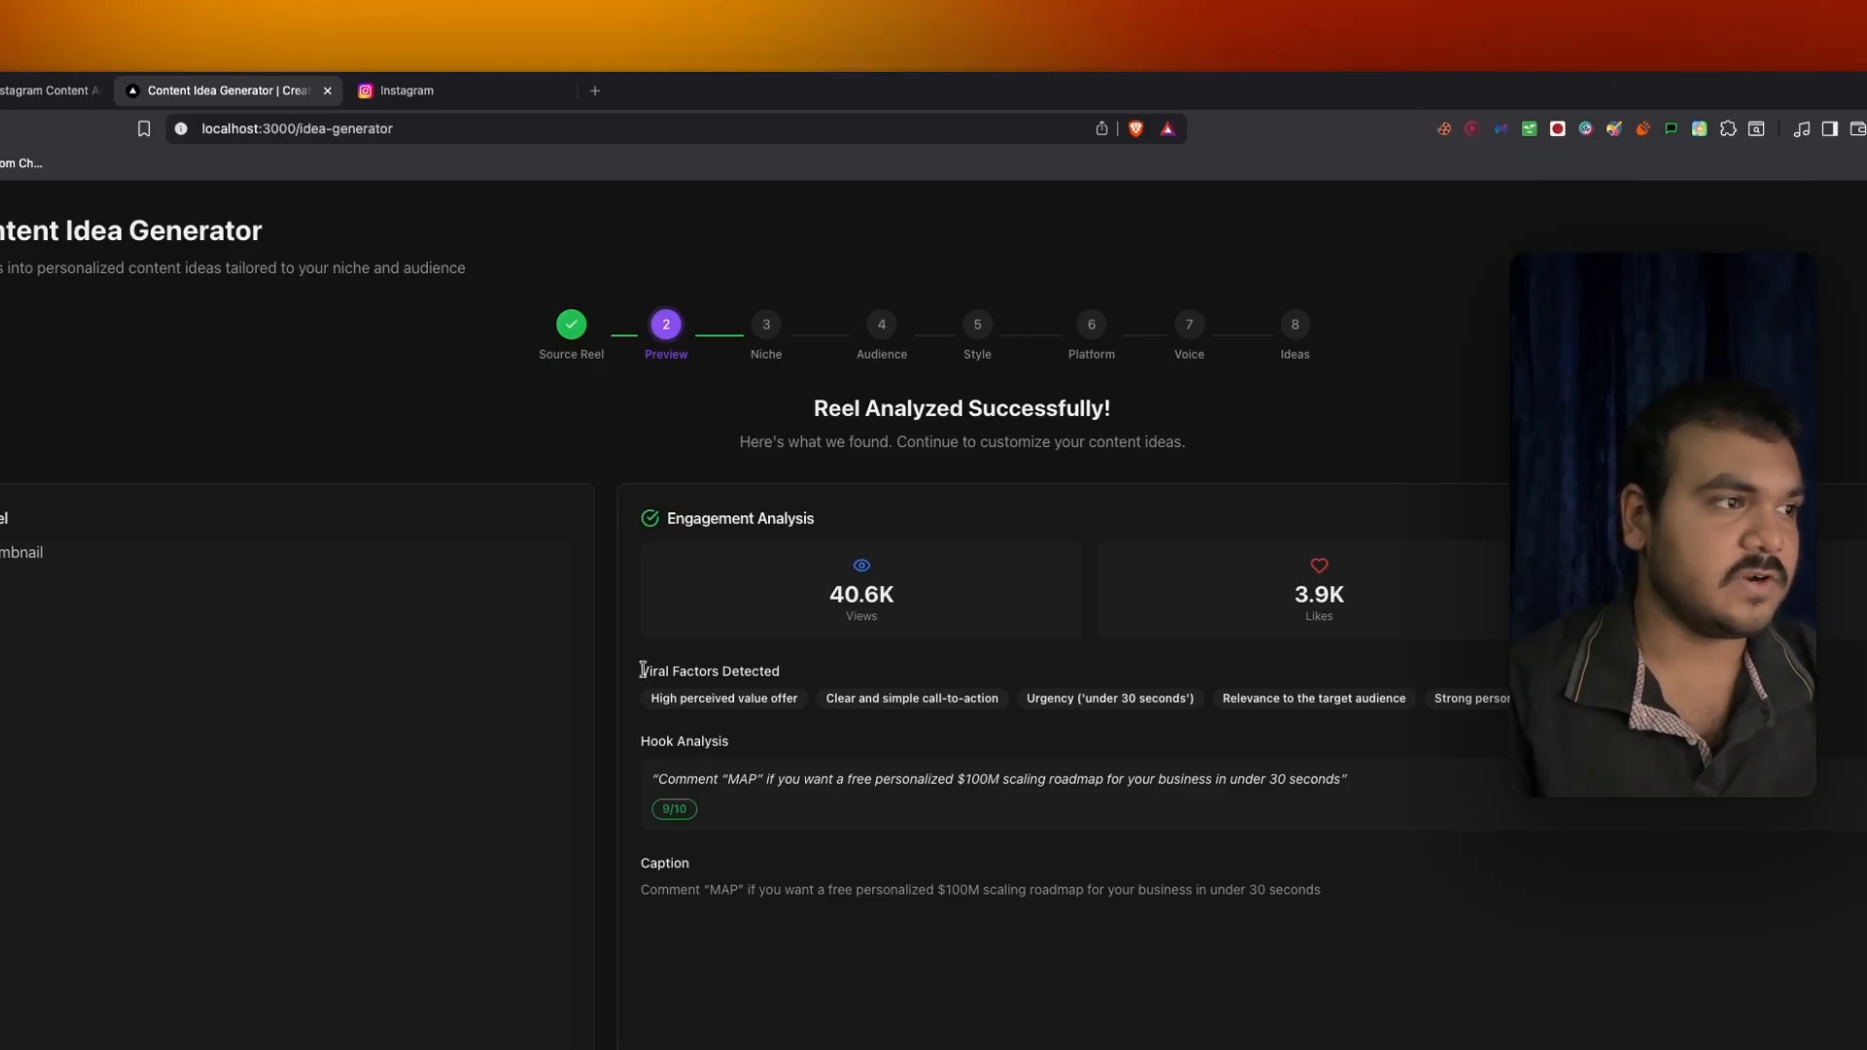
{"action": "left_click_drag", "start_coordinate": [641, 671], "coordinate": [791, 672]}
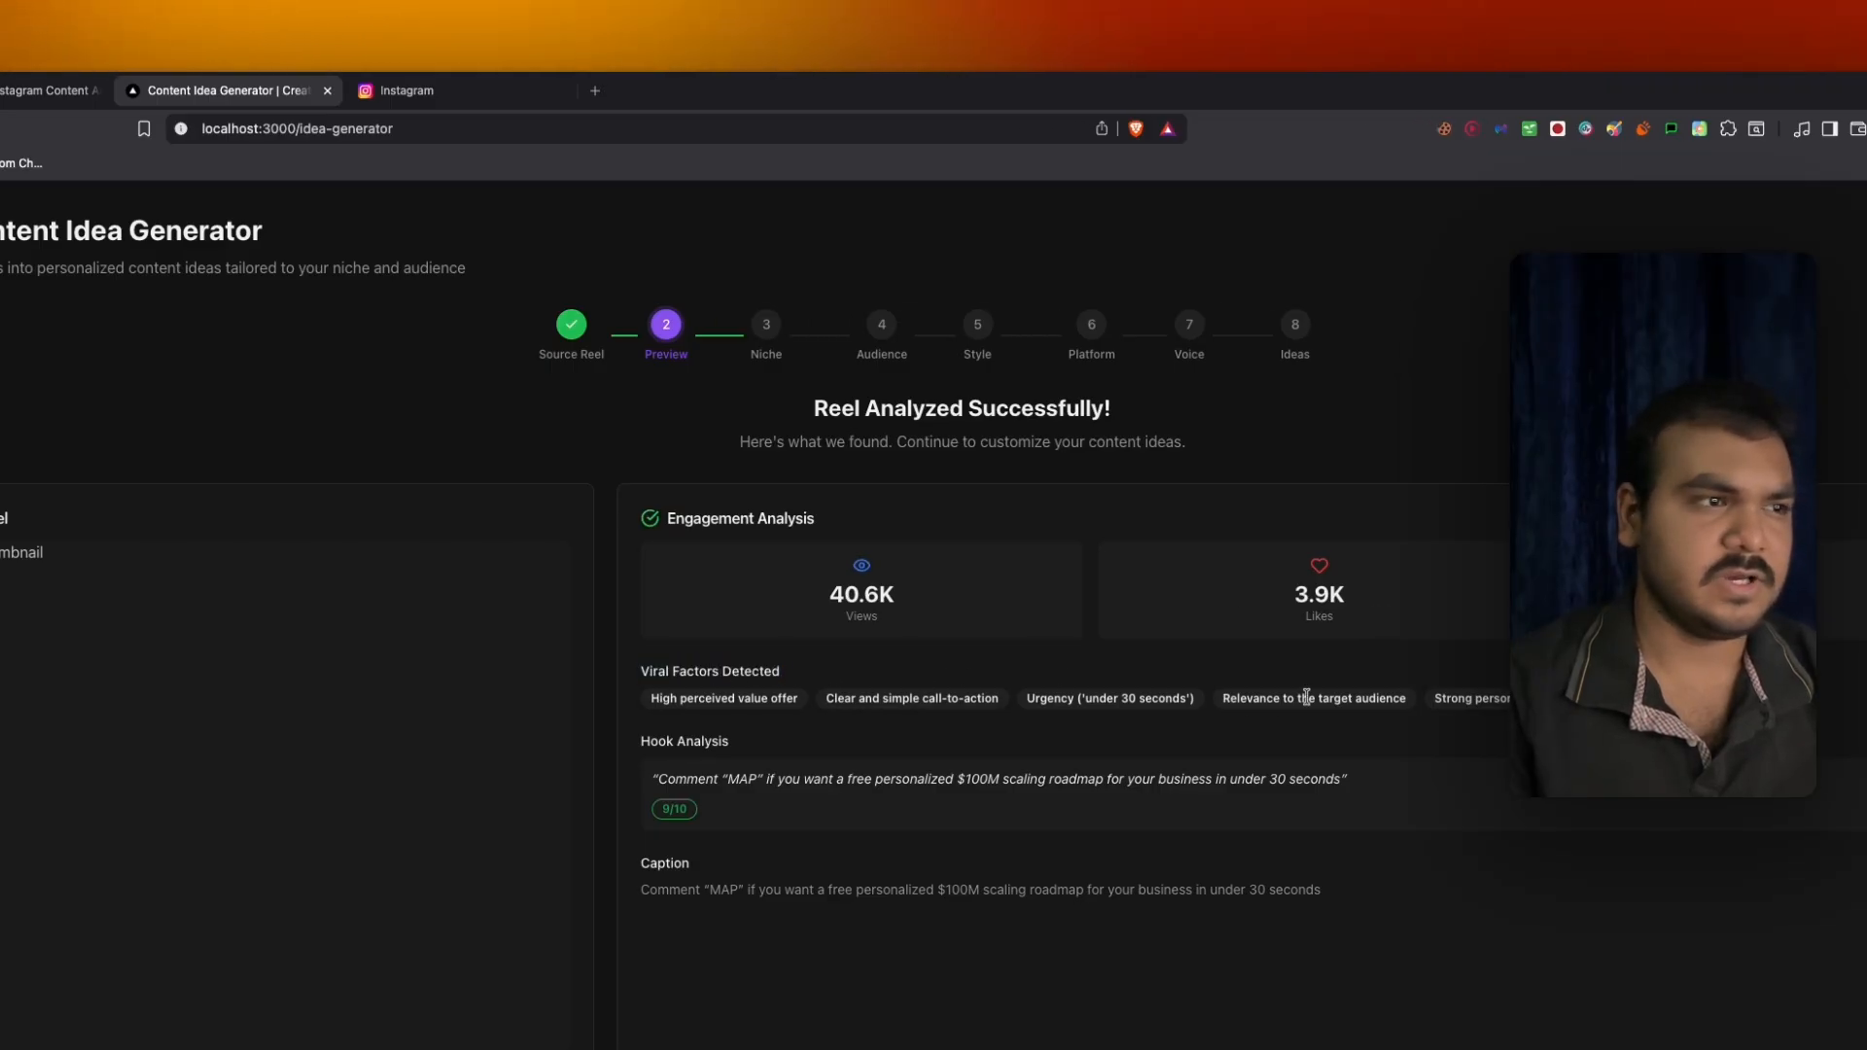
{"action": "scroll", "coordinate": [946, 690], "scroll_direction": "down", "scroll_amount": 3}
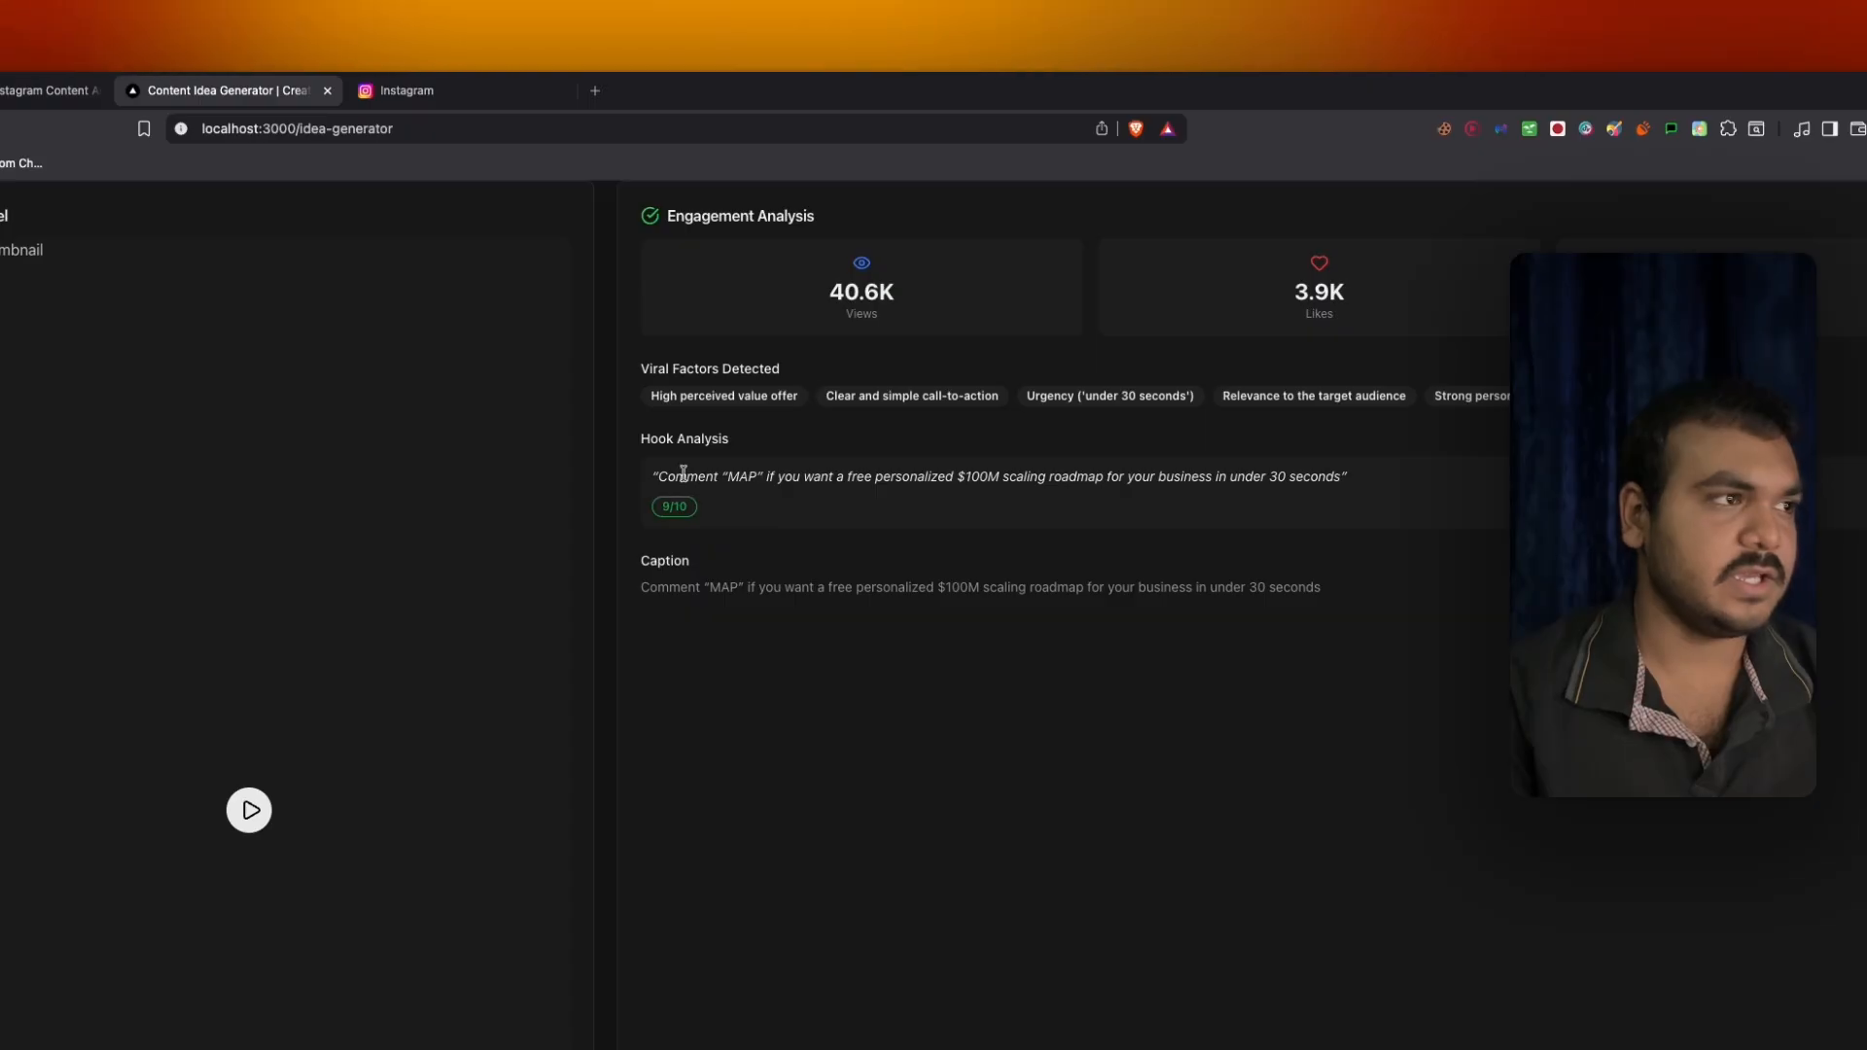
{"action": "left_click", "coordinate": [930, 525]}
{"action": "scroll", "coordinate": [686, 505], "scroll_direction": "down", "scroll_amount": 1}
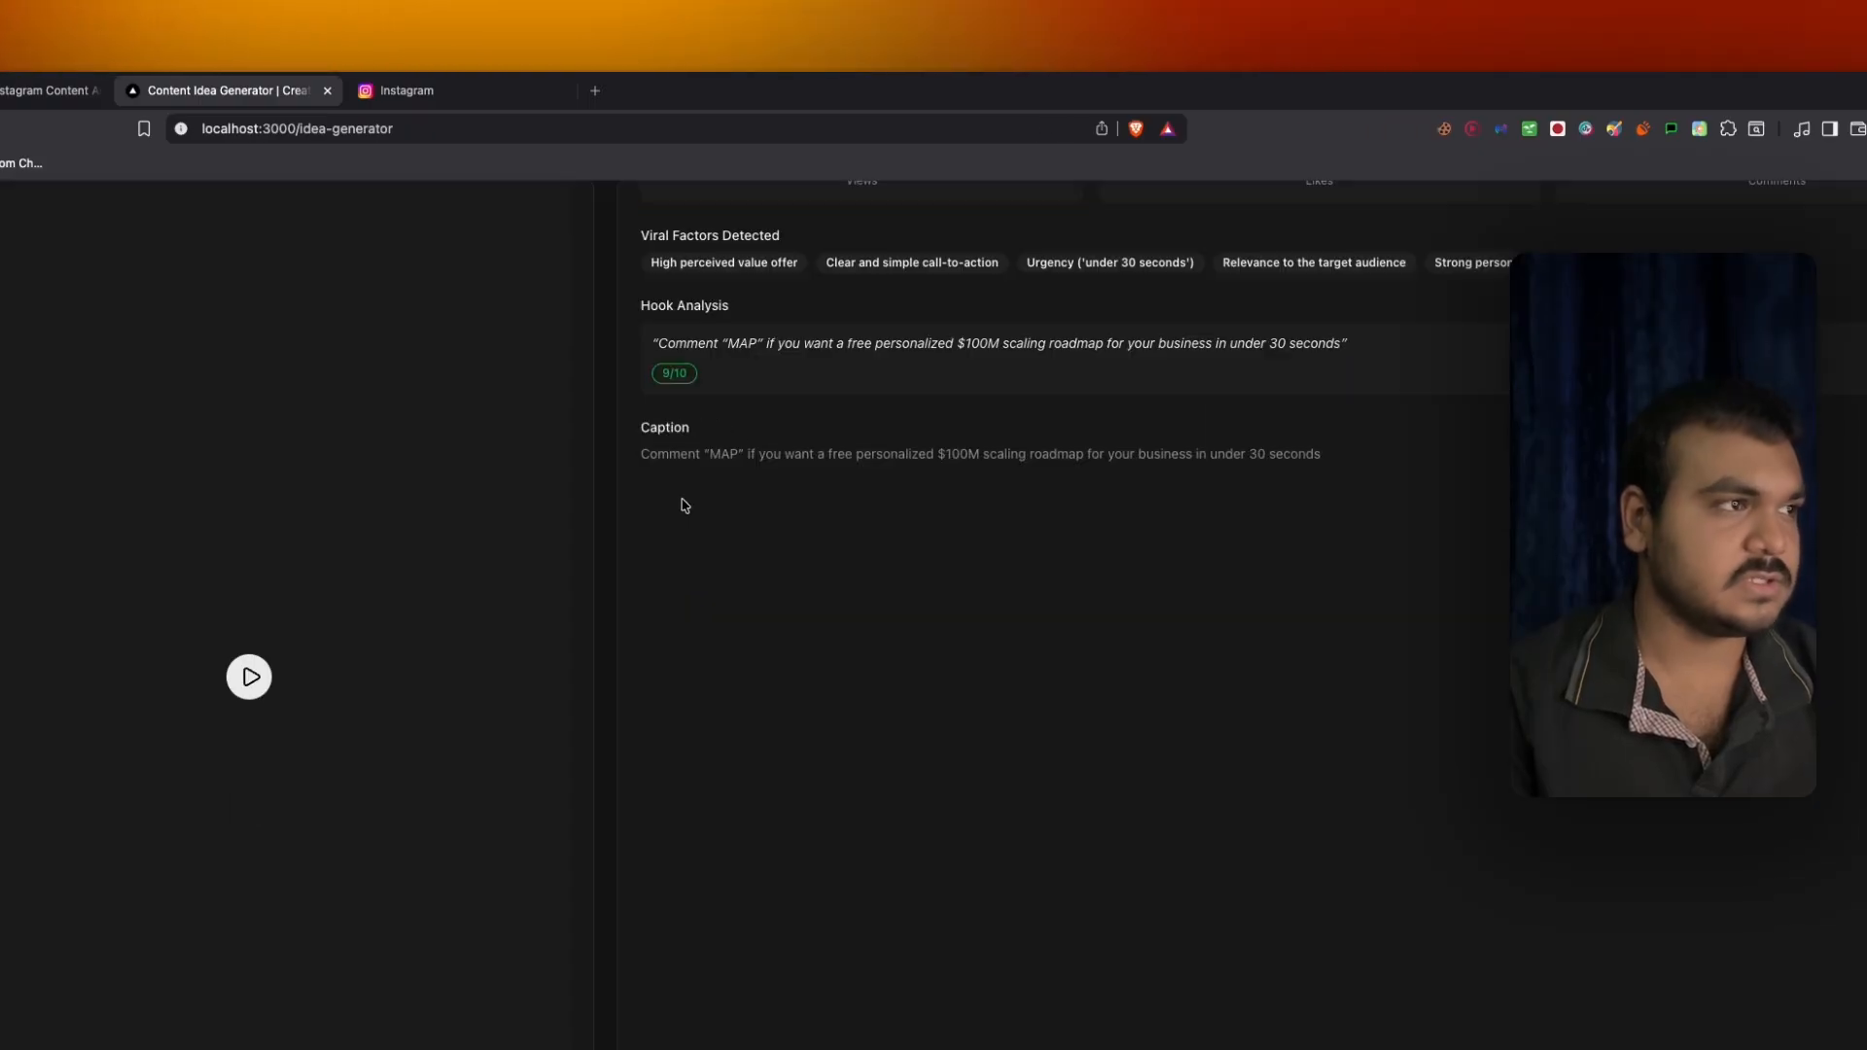
{"action": "scroll", "coordinate": [452, 749], "scroll_direction": "up", "scroll_amount": 3}
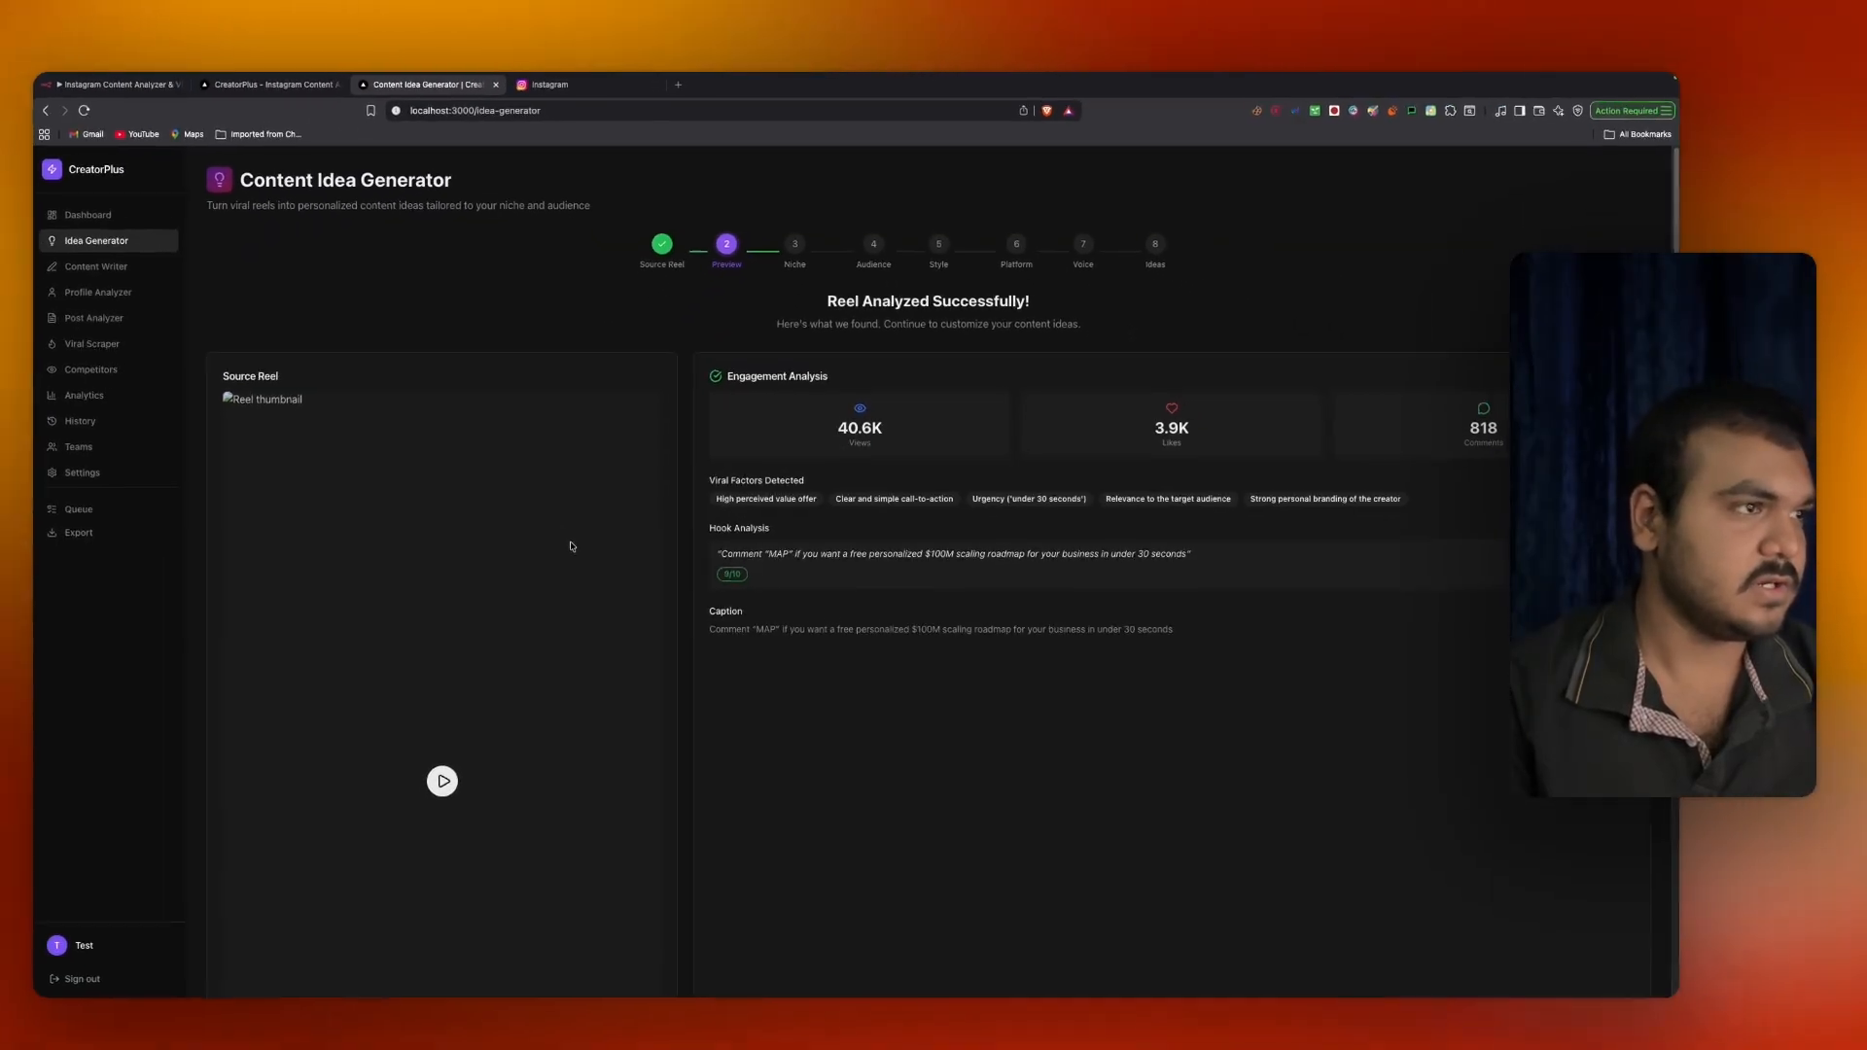
{"action": "scroll", "coordinate": [900, 765], "scroll_direction": "down", "scroll_amount": 4}
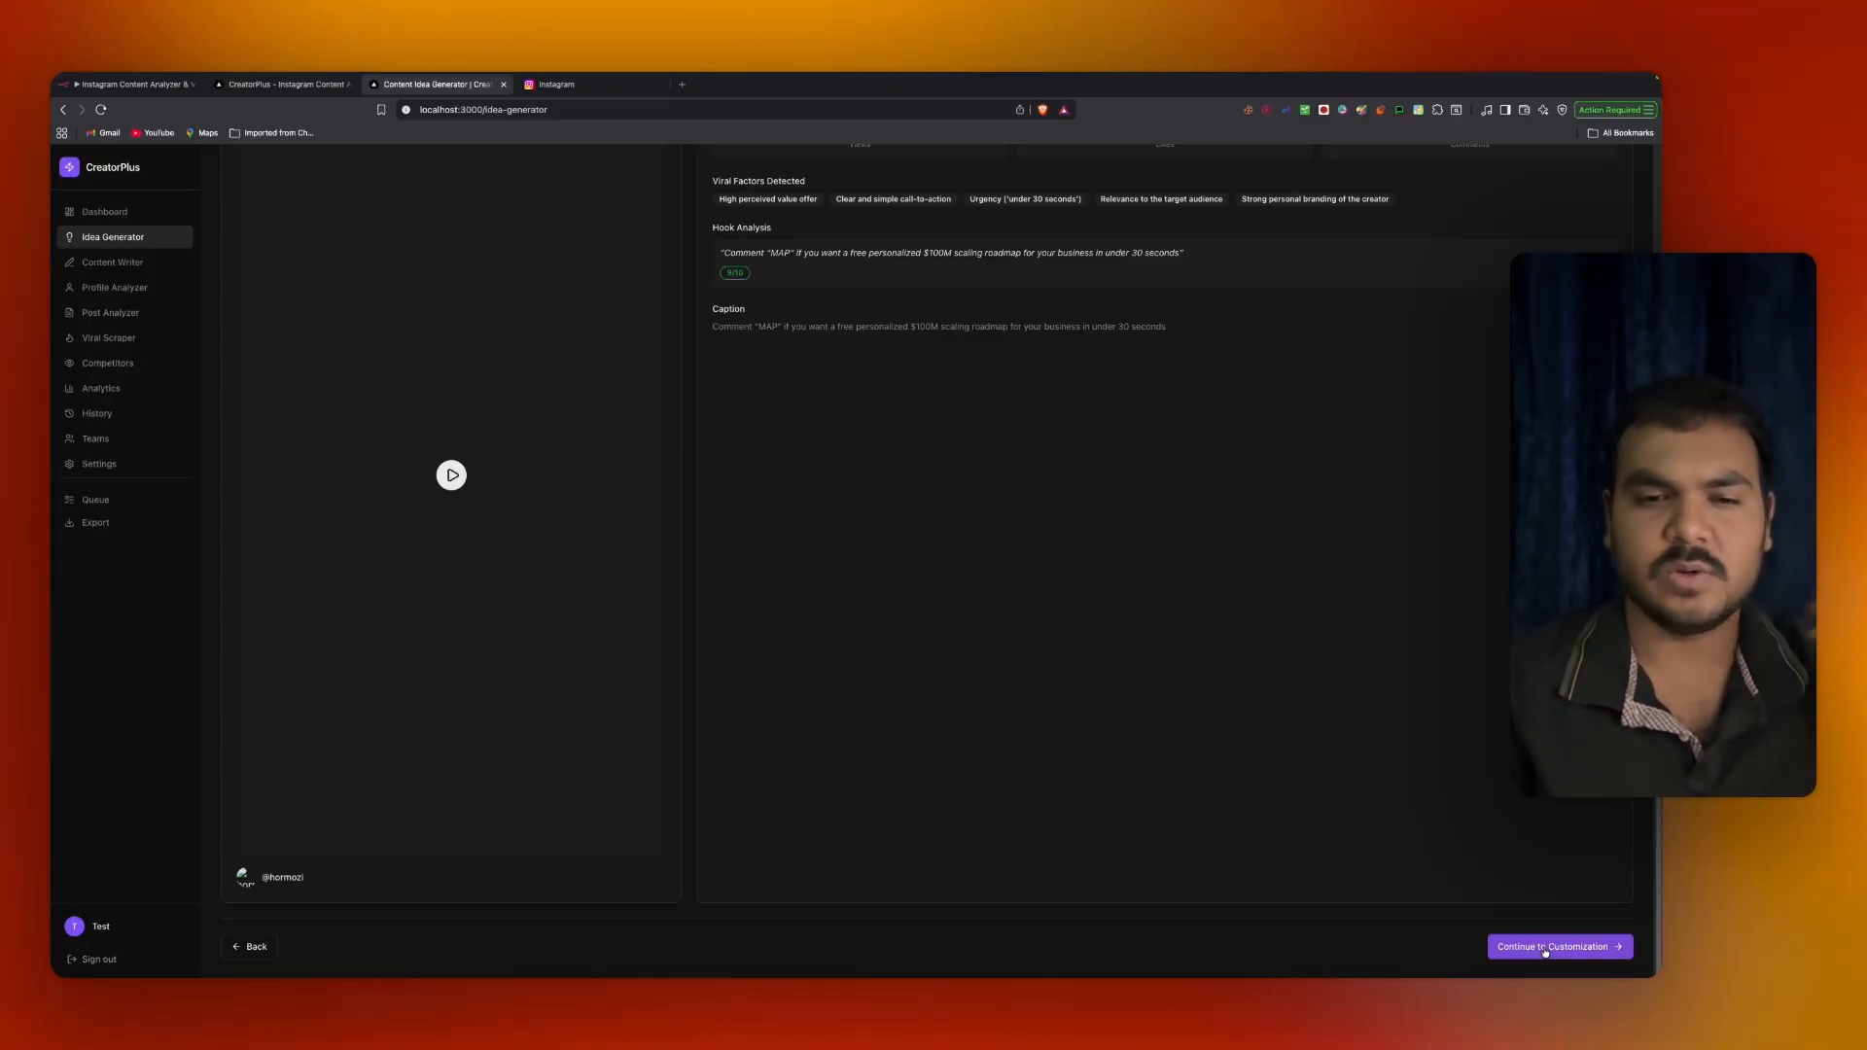
Continue to customization and choose Business & Entrepreneurship as the content niche.
{"action": "left_click", "coordinate": [1547, 947]}
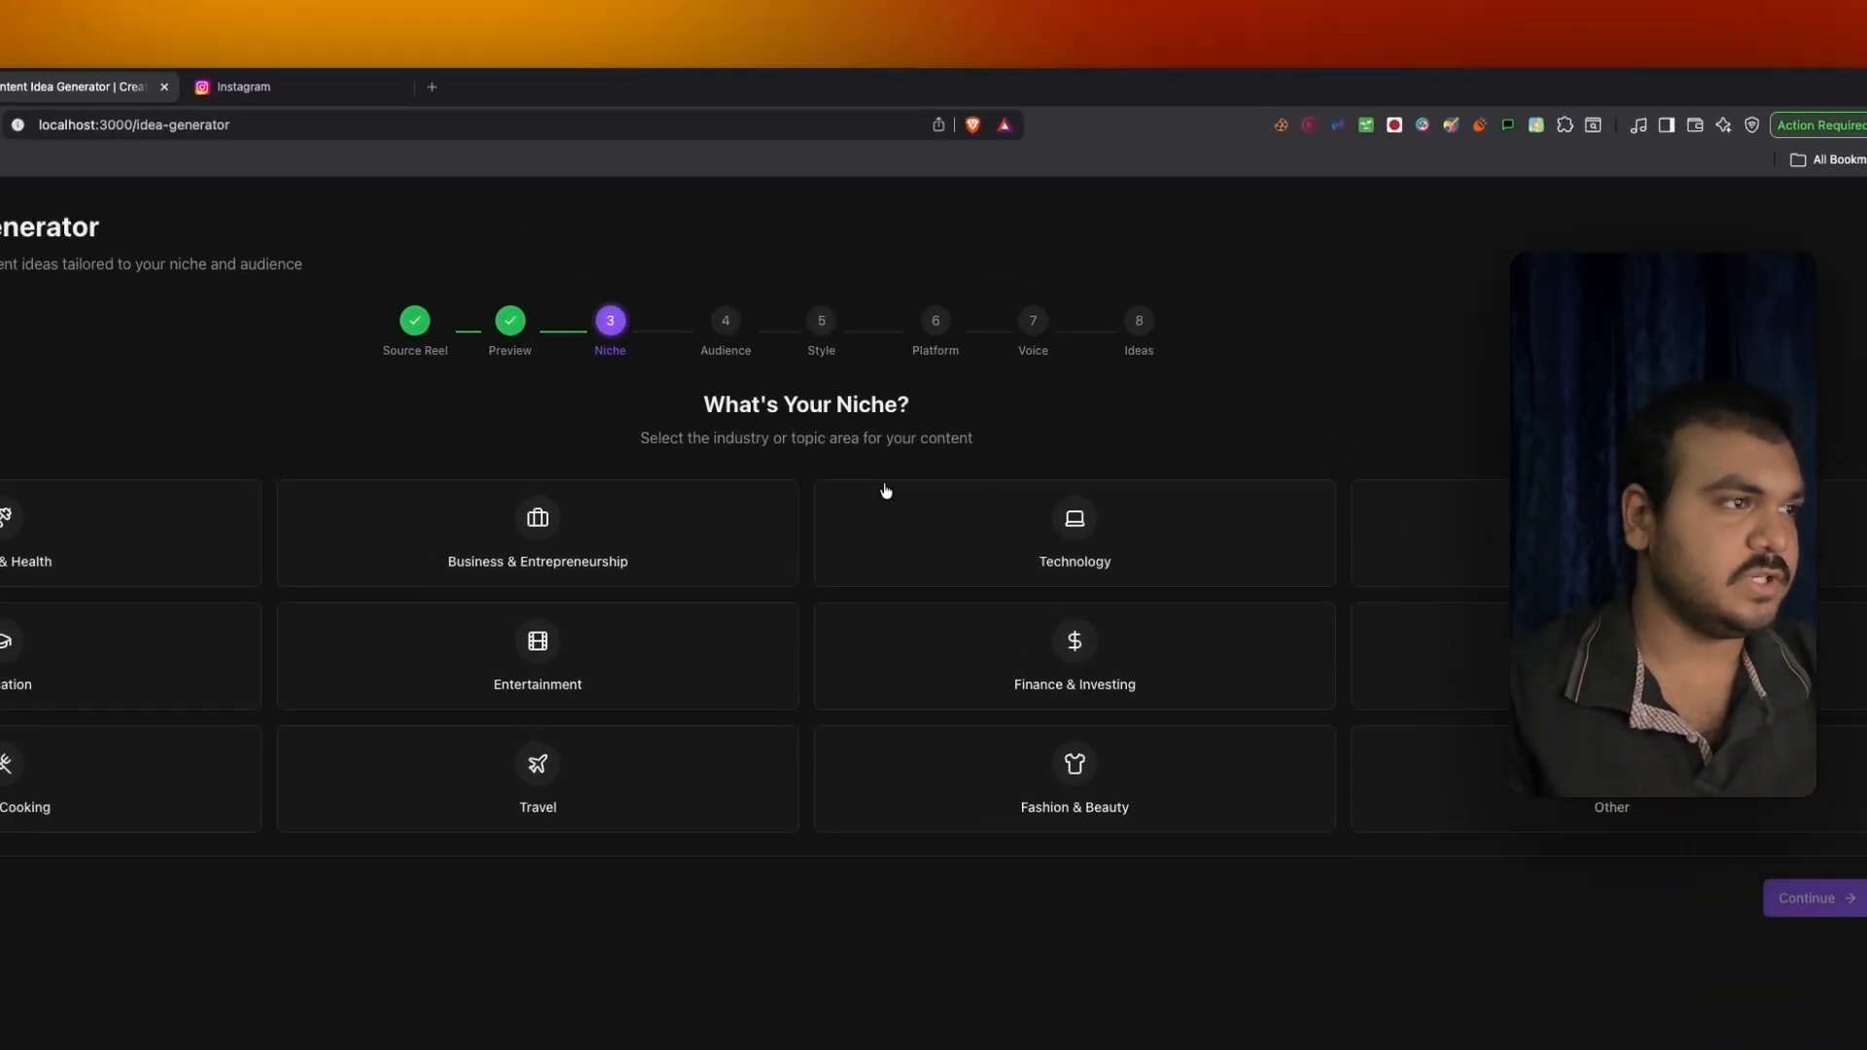
{"action": "left_click", "coordinate": [650, 546]}
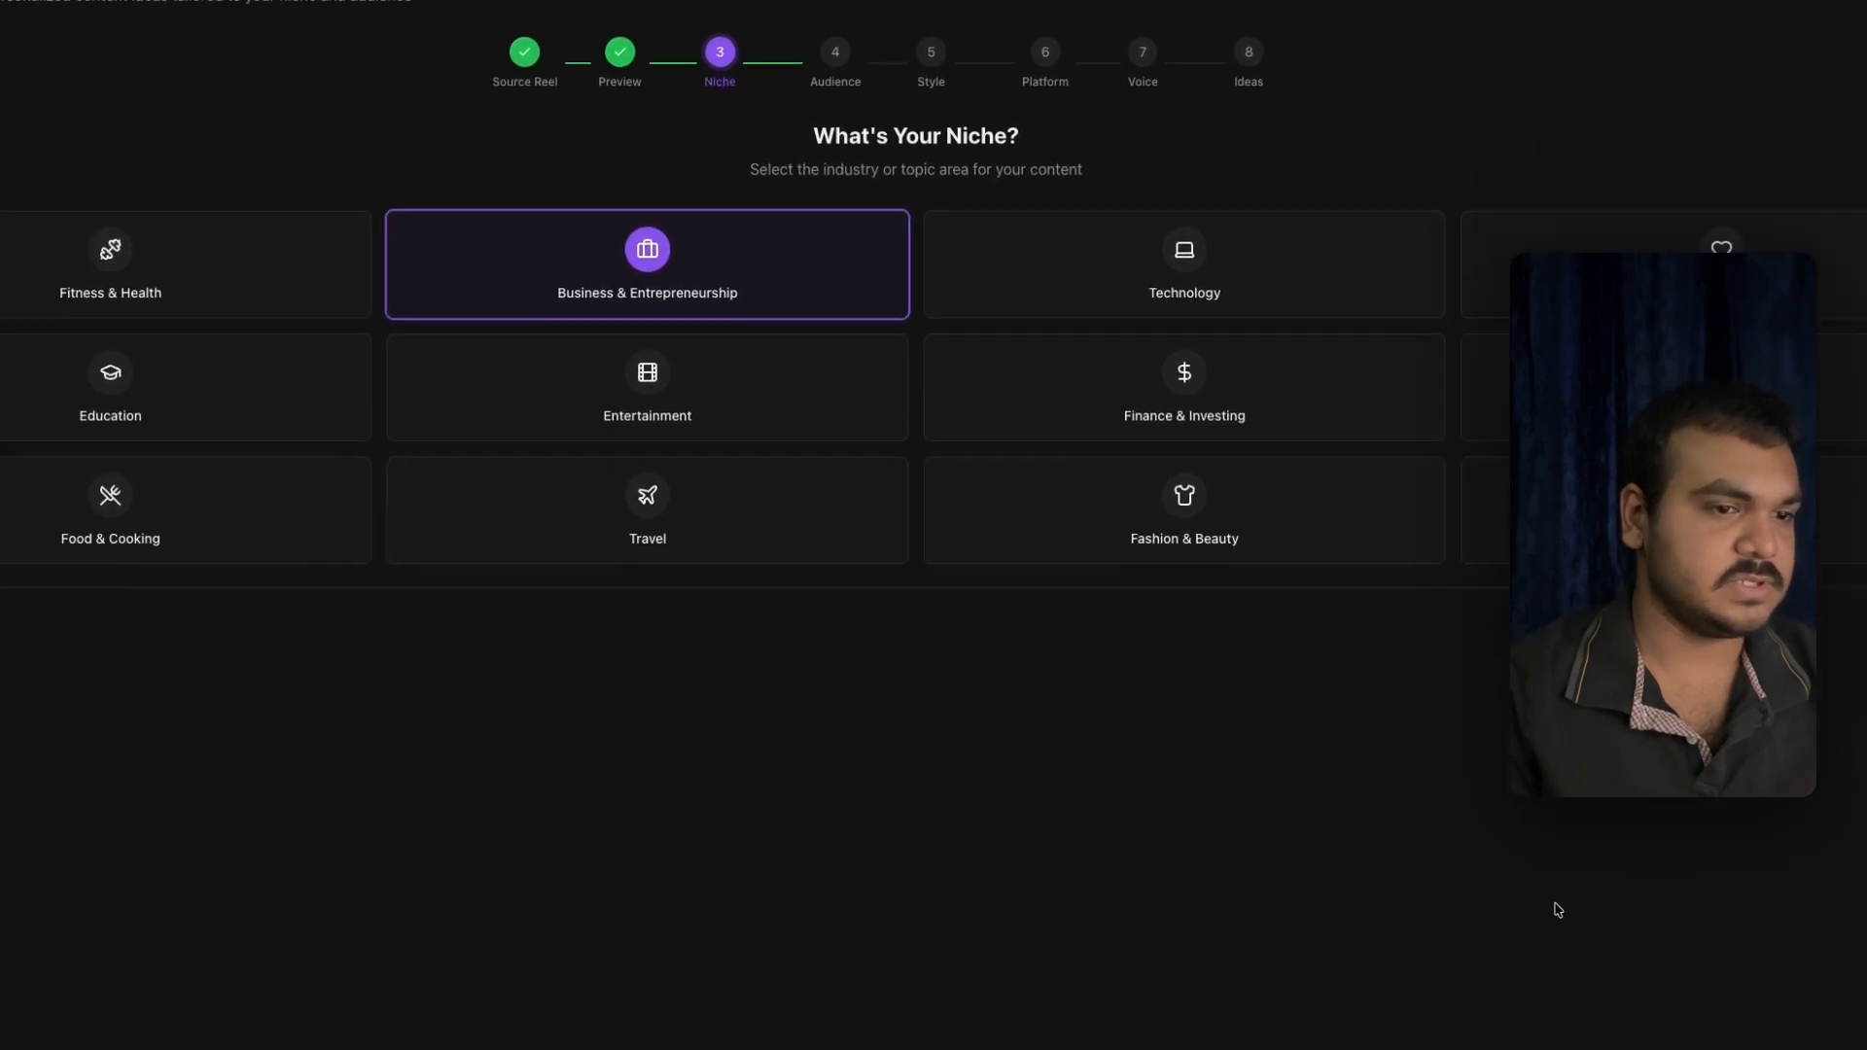
{"action": "left_click", "coordinate": [1863, 494]}
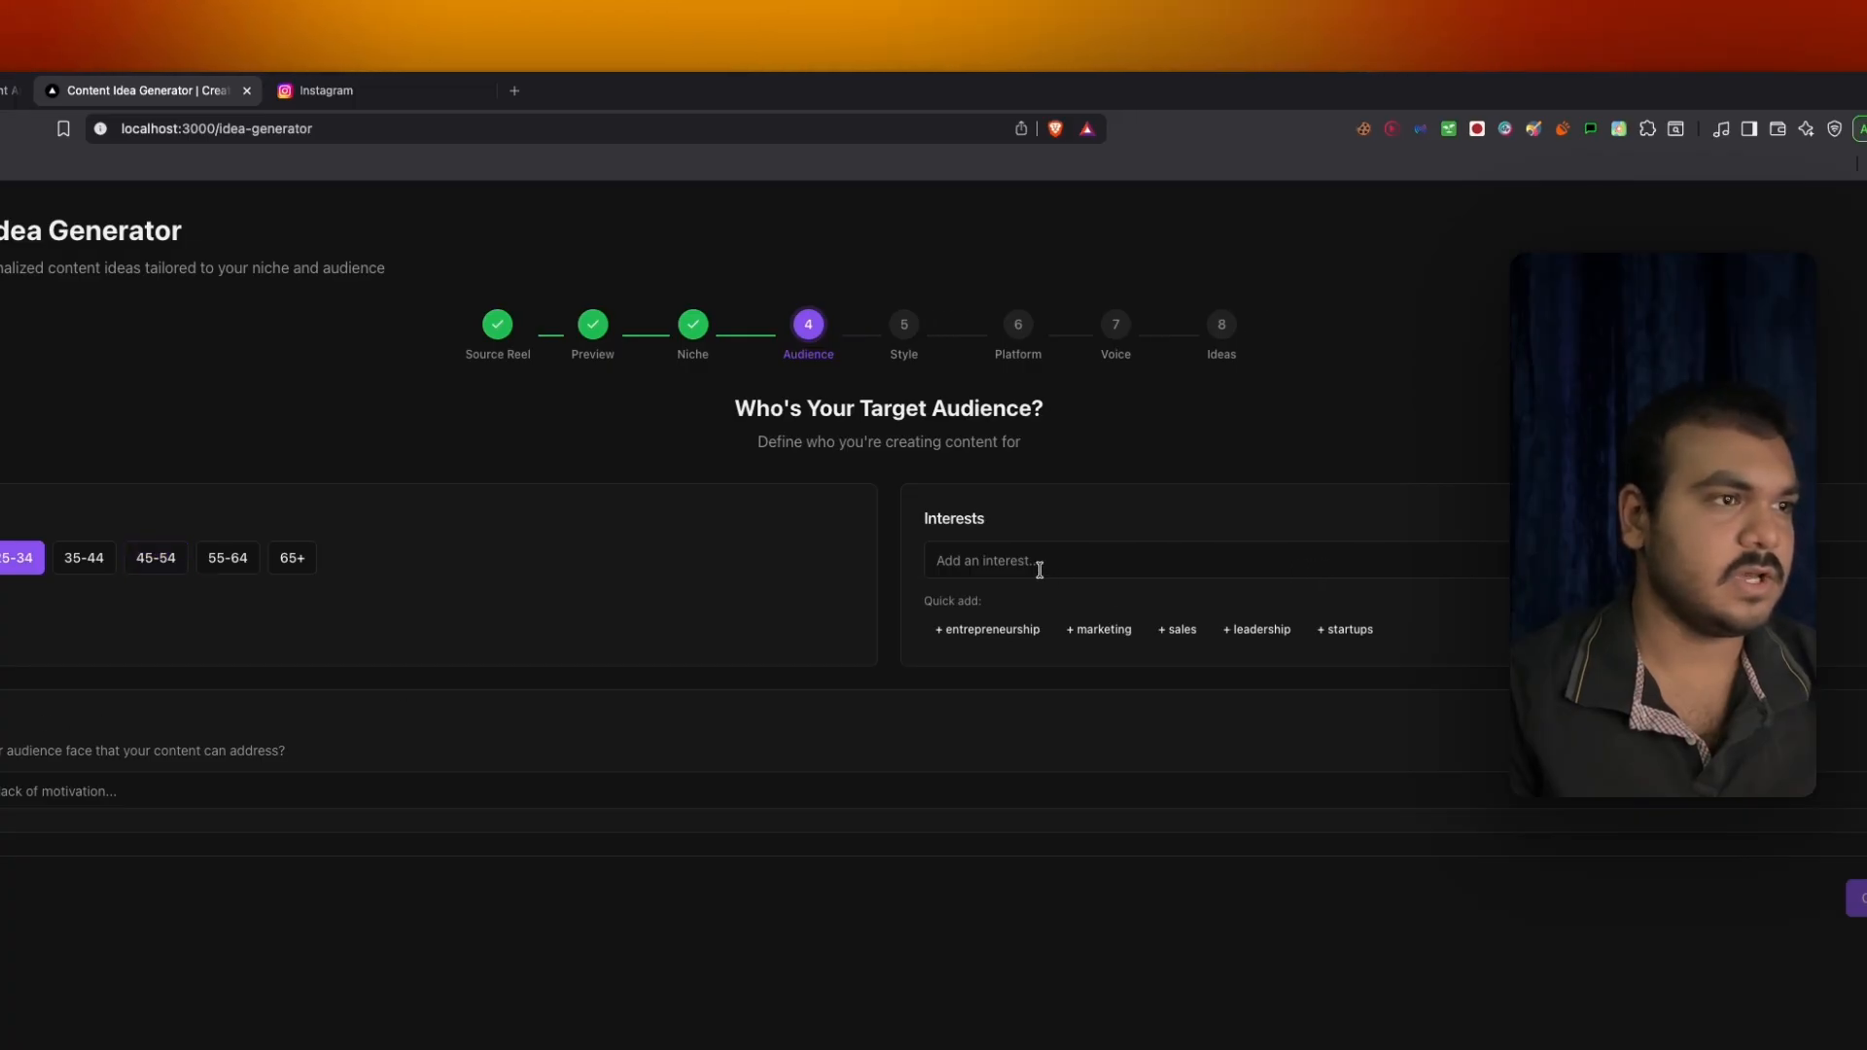
Define the 25-34 target audience with the interests entrepreneurship, marketing and sales and the pain point "Not enough time".
{"action": "left_click", "coordinate": [996, 634]}
{"action": "left_click", "coordinate": [962, 673]}
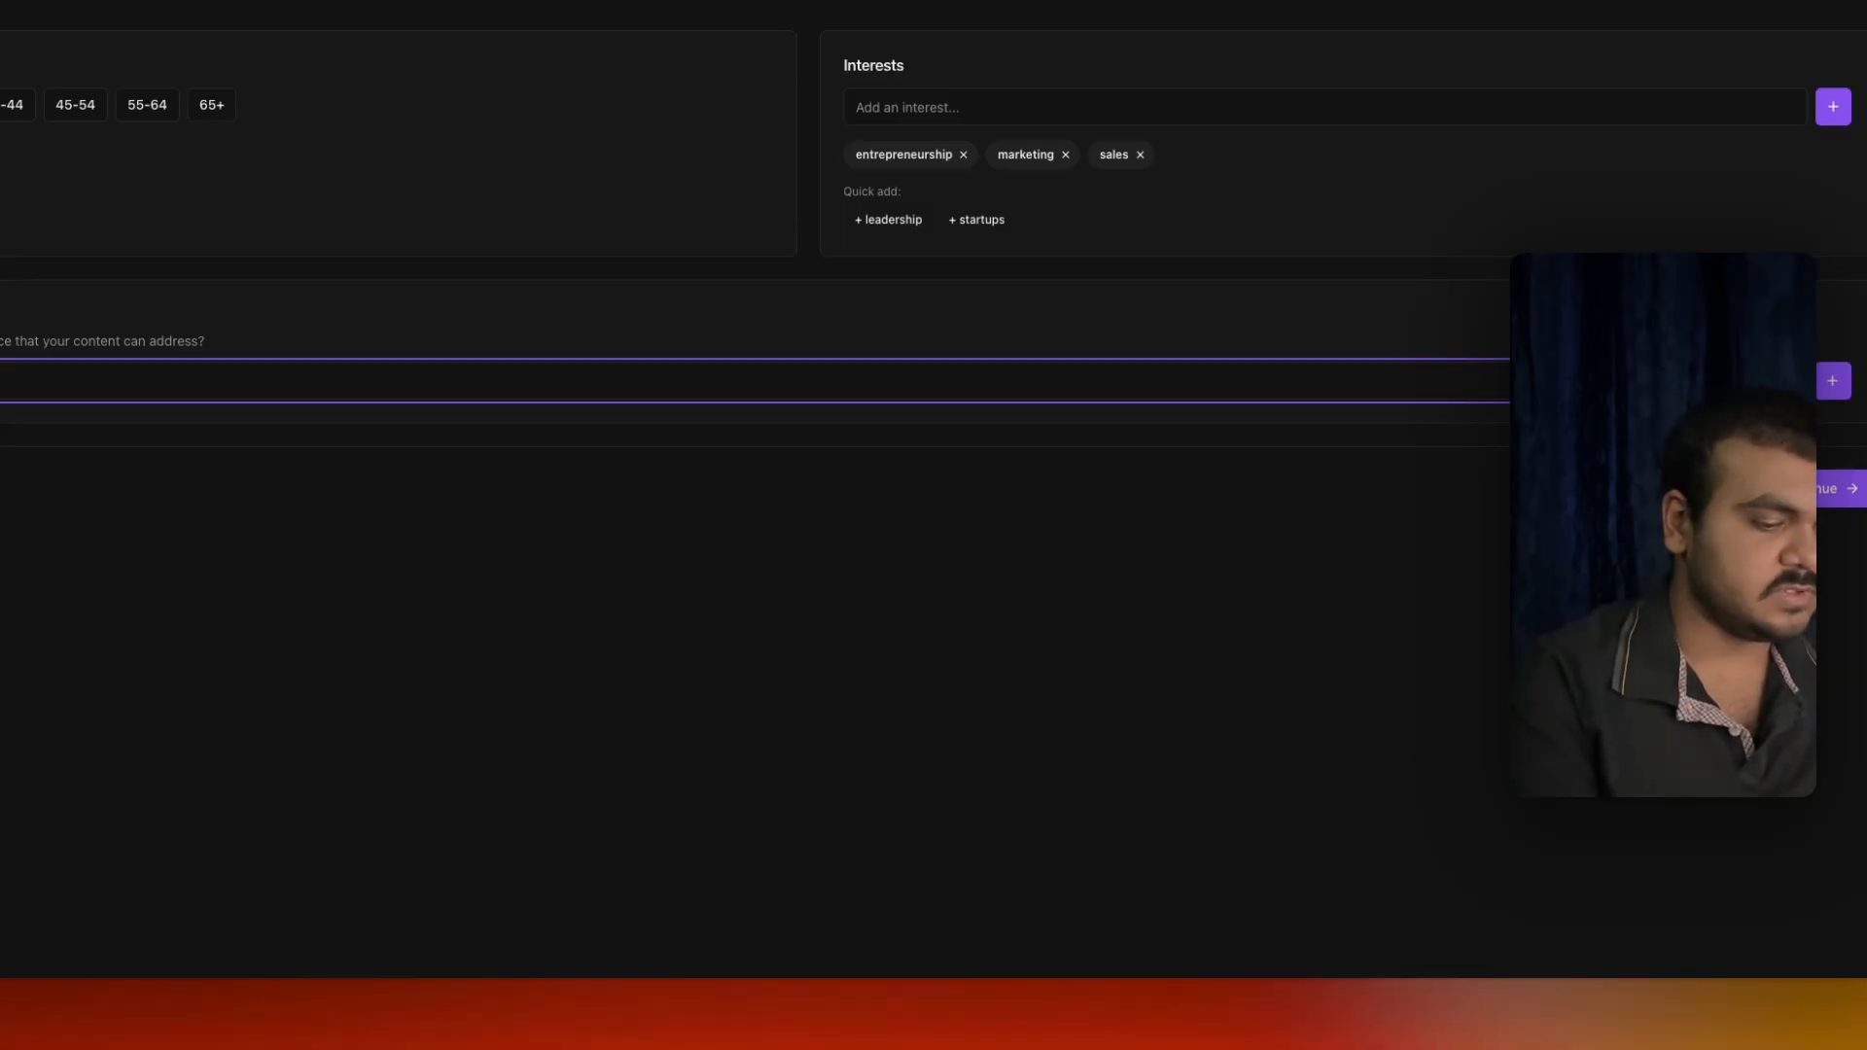
{"action": "type", "text": "Not enu"}
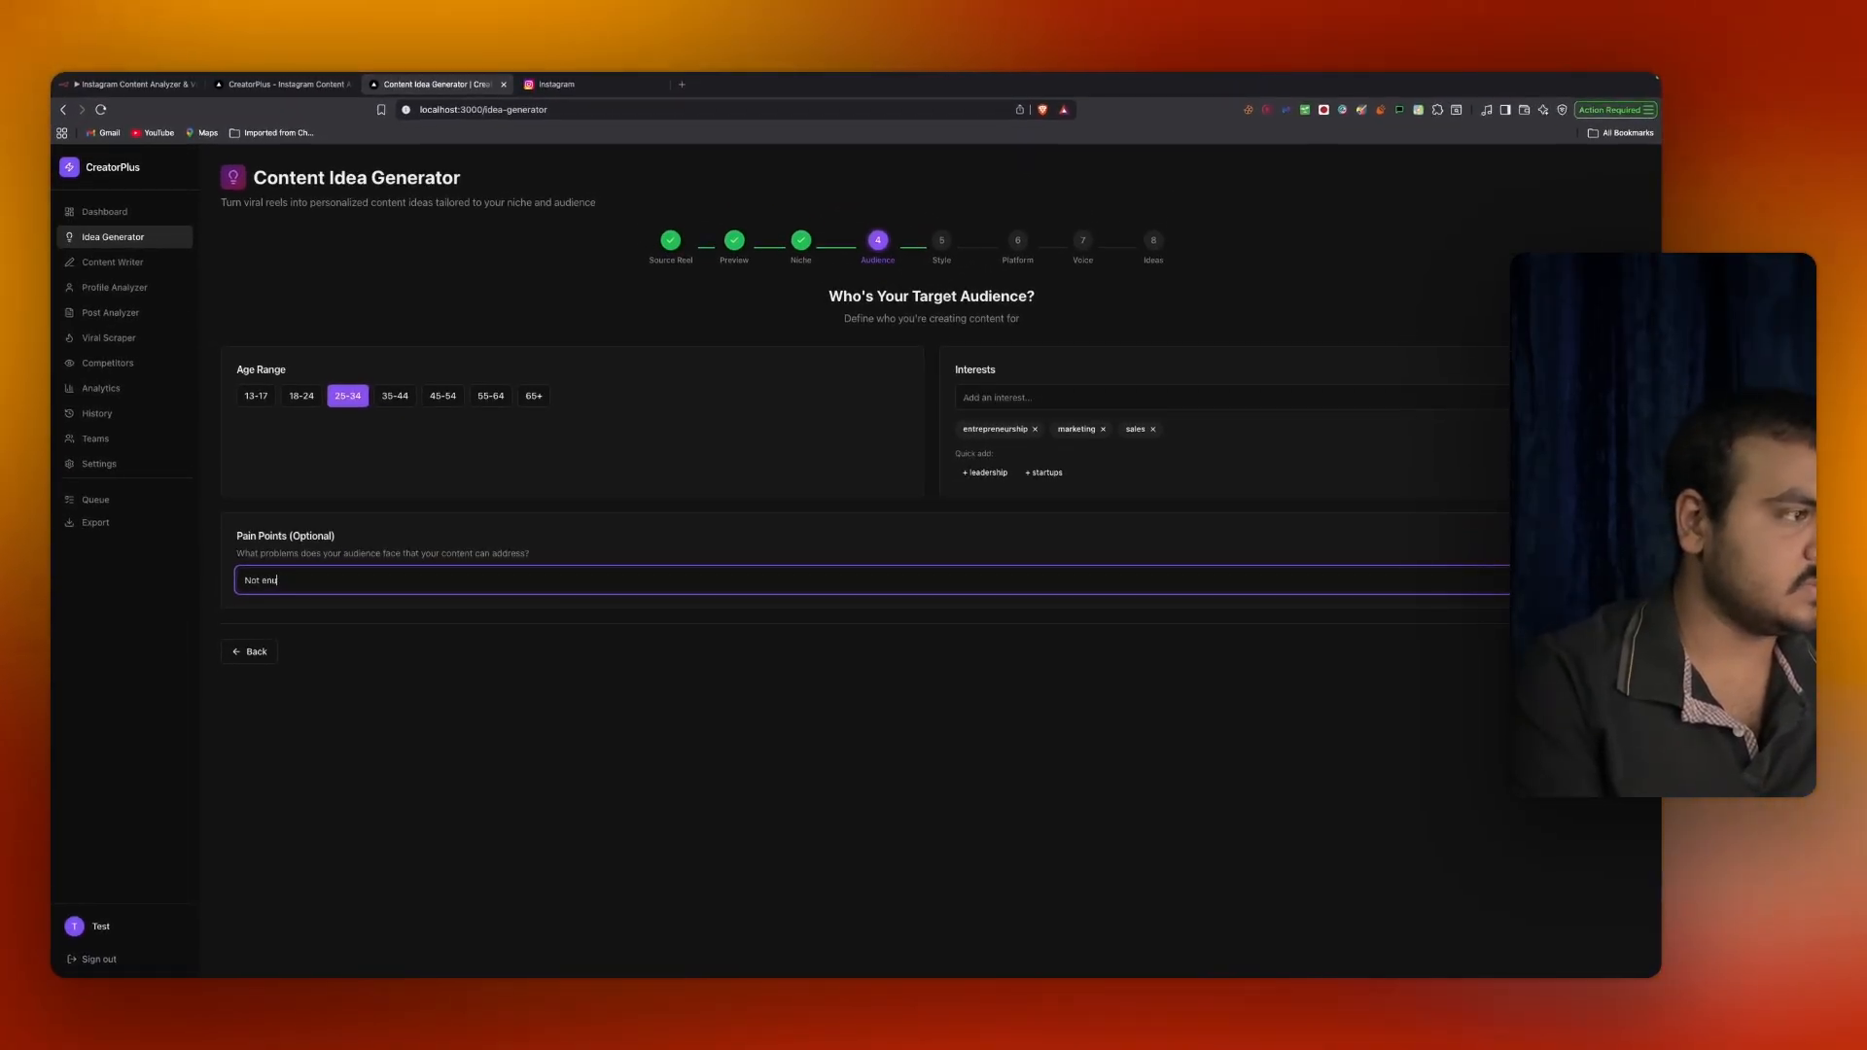
{"action": "type", "text": "ggh t"}
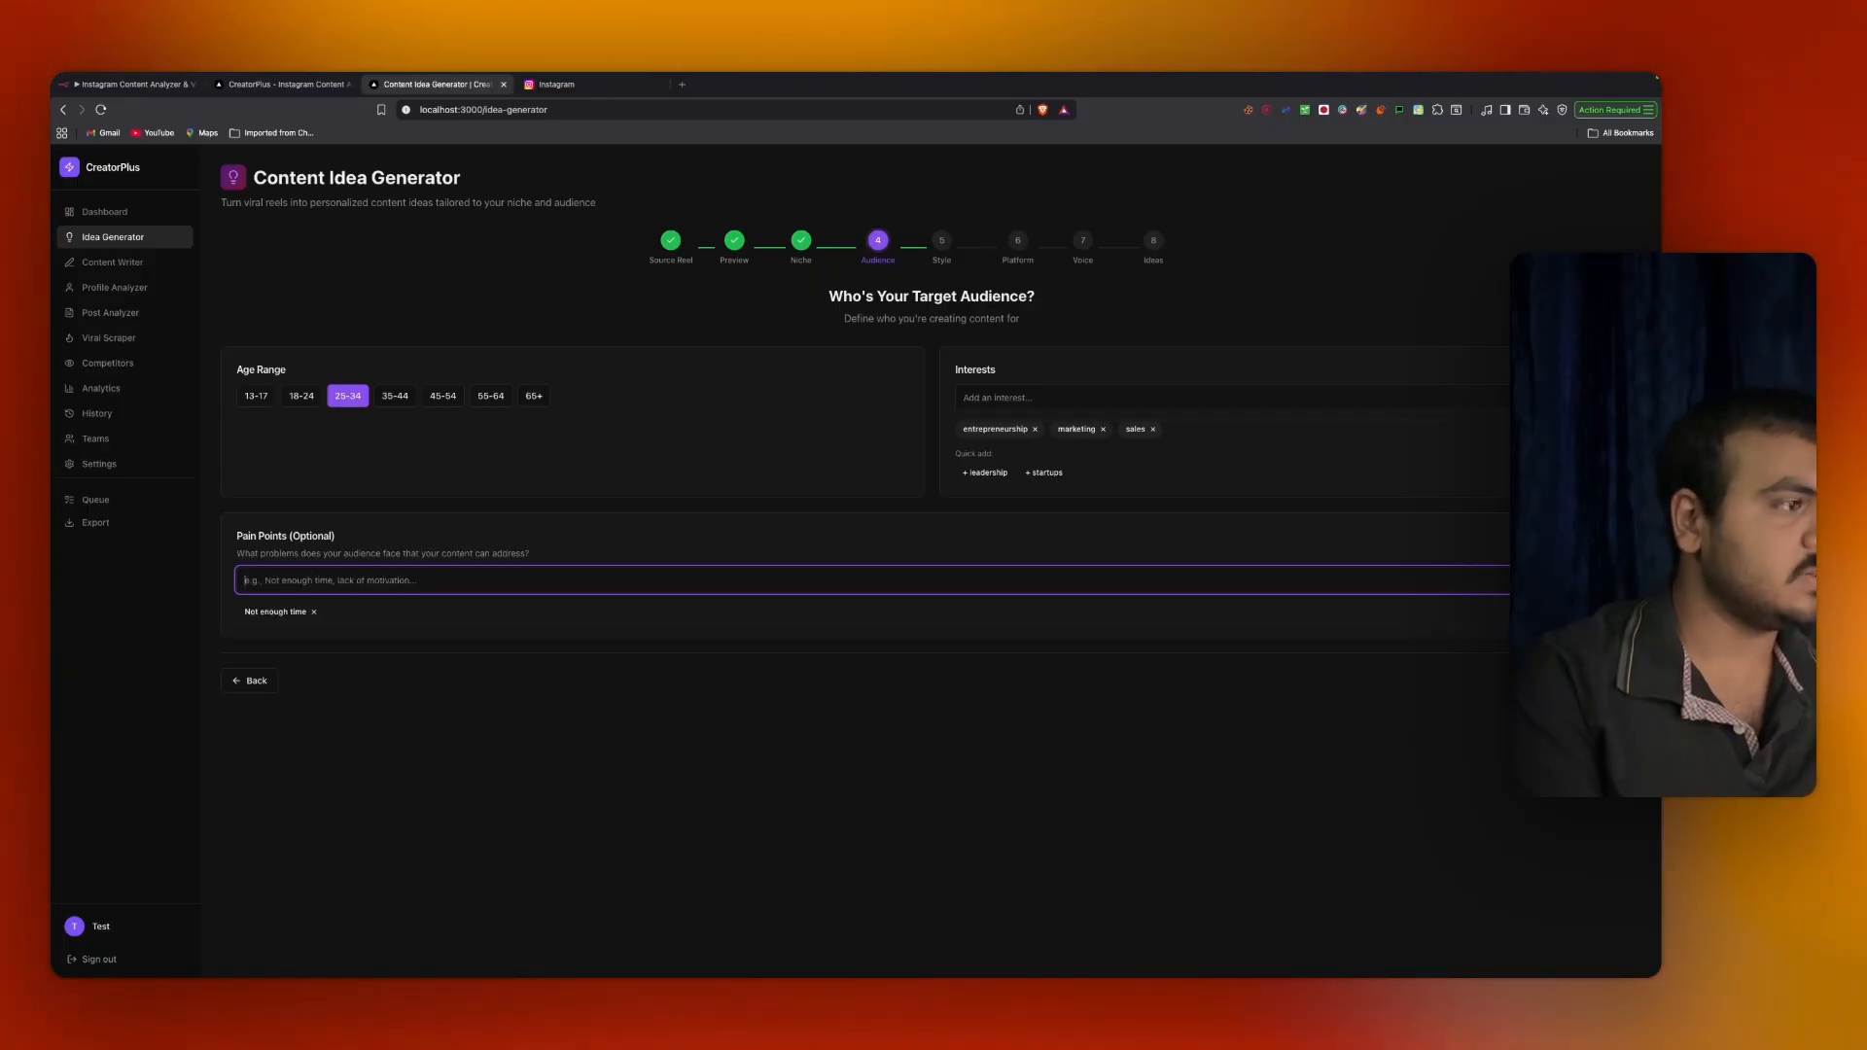
{"action": "left_click", "coordinate": [1603, 680]}
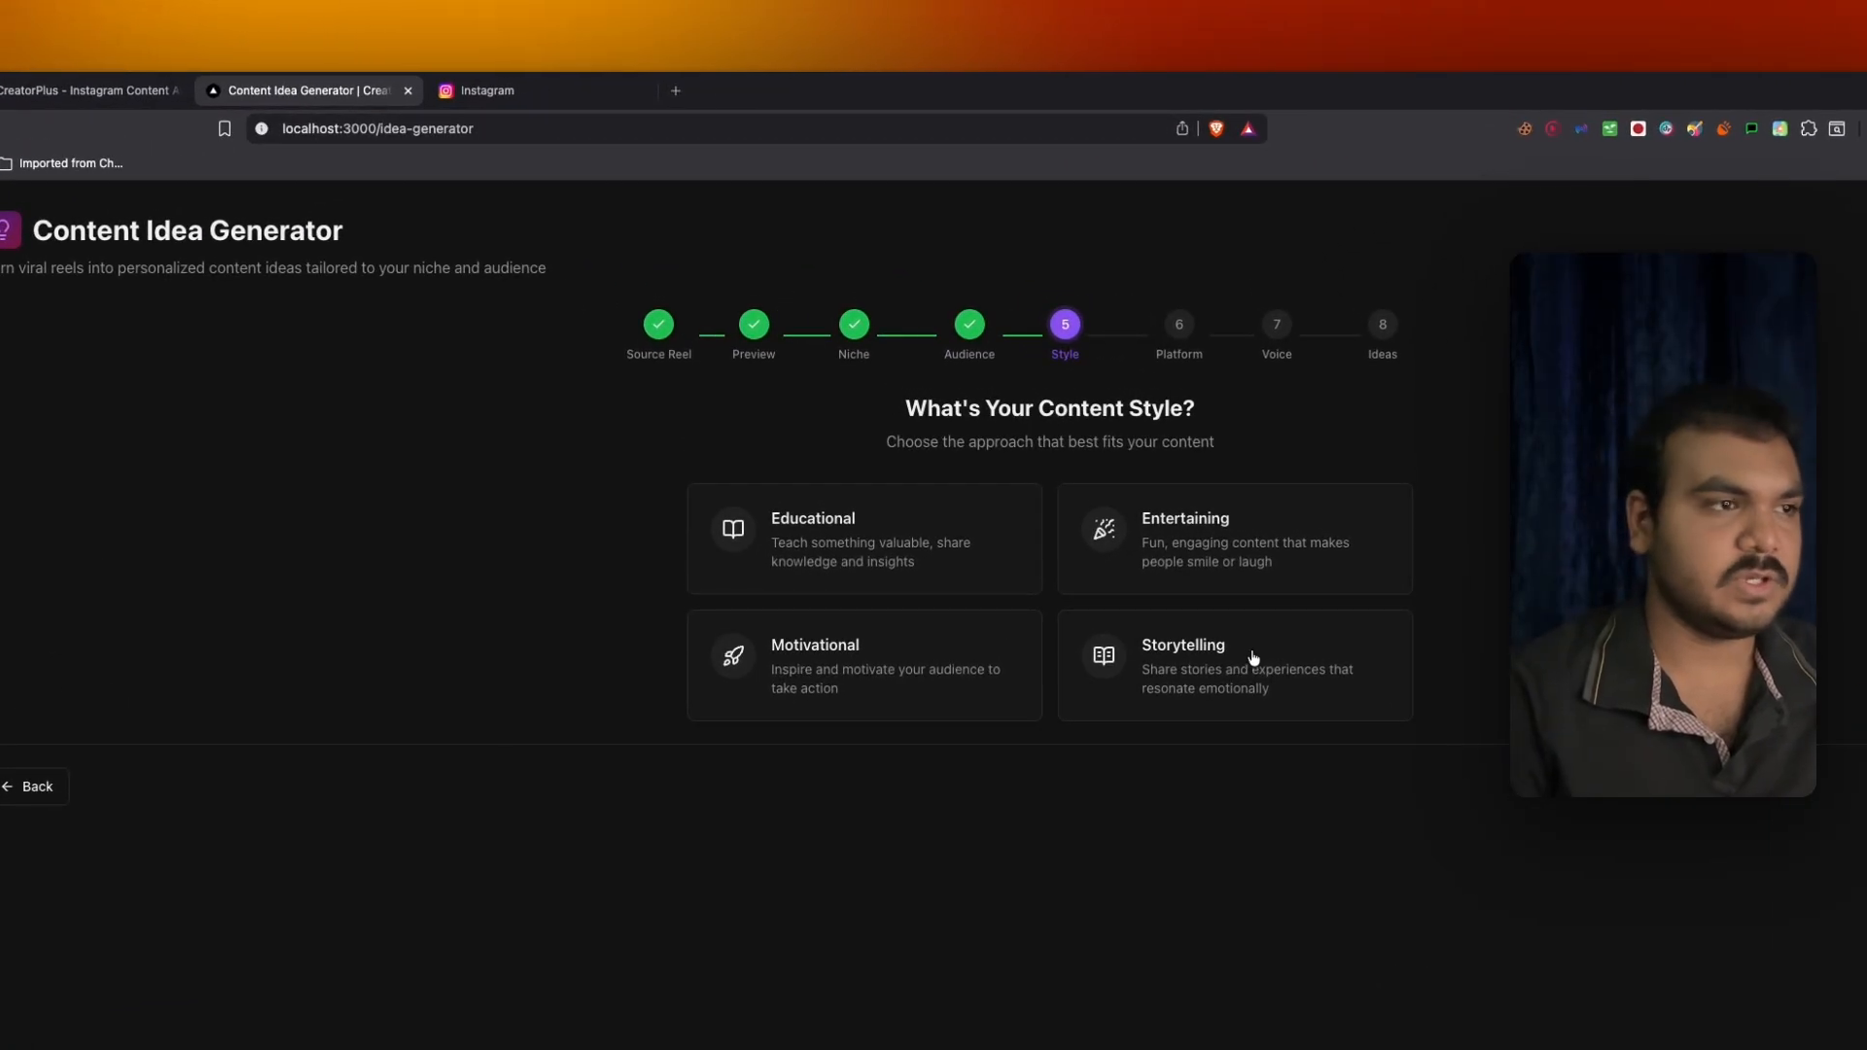
Choose the Educational content style and continue with Instagram Reels as the posting platform.
{"action": "left_click", "coordinate": [906, 538]}
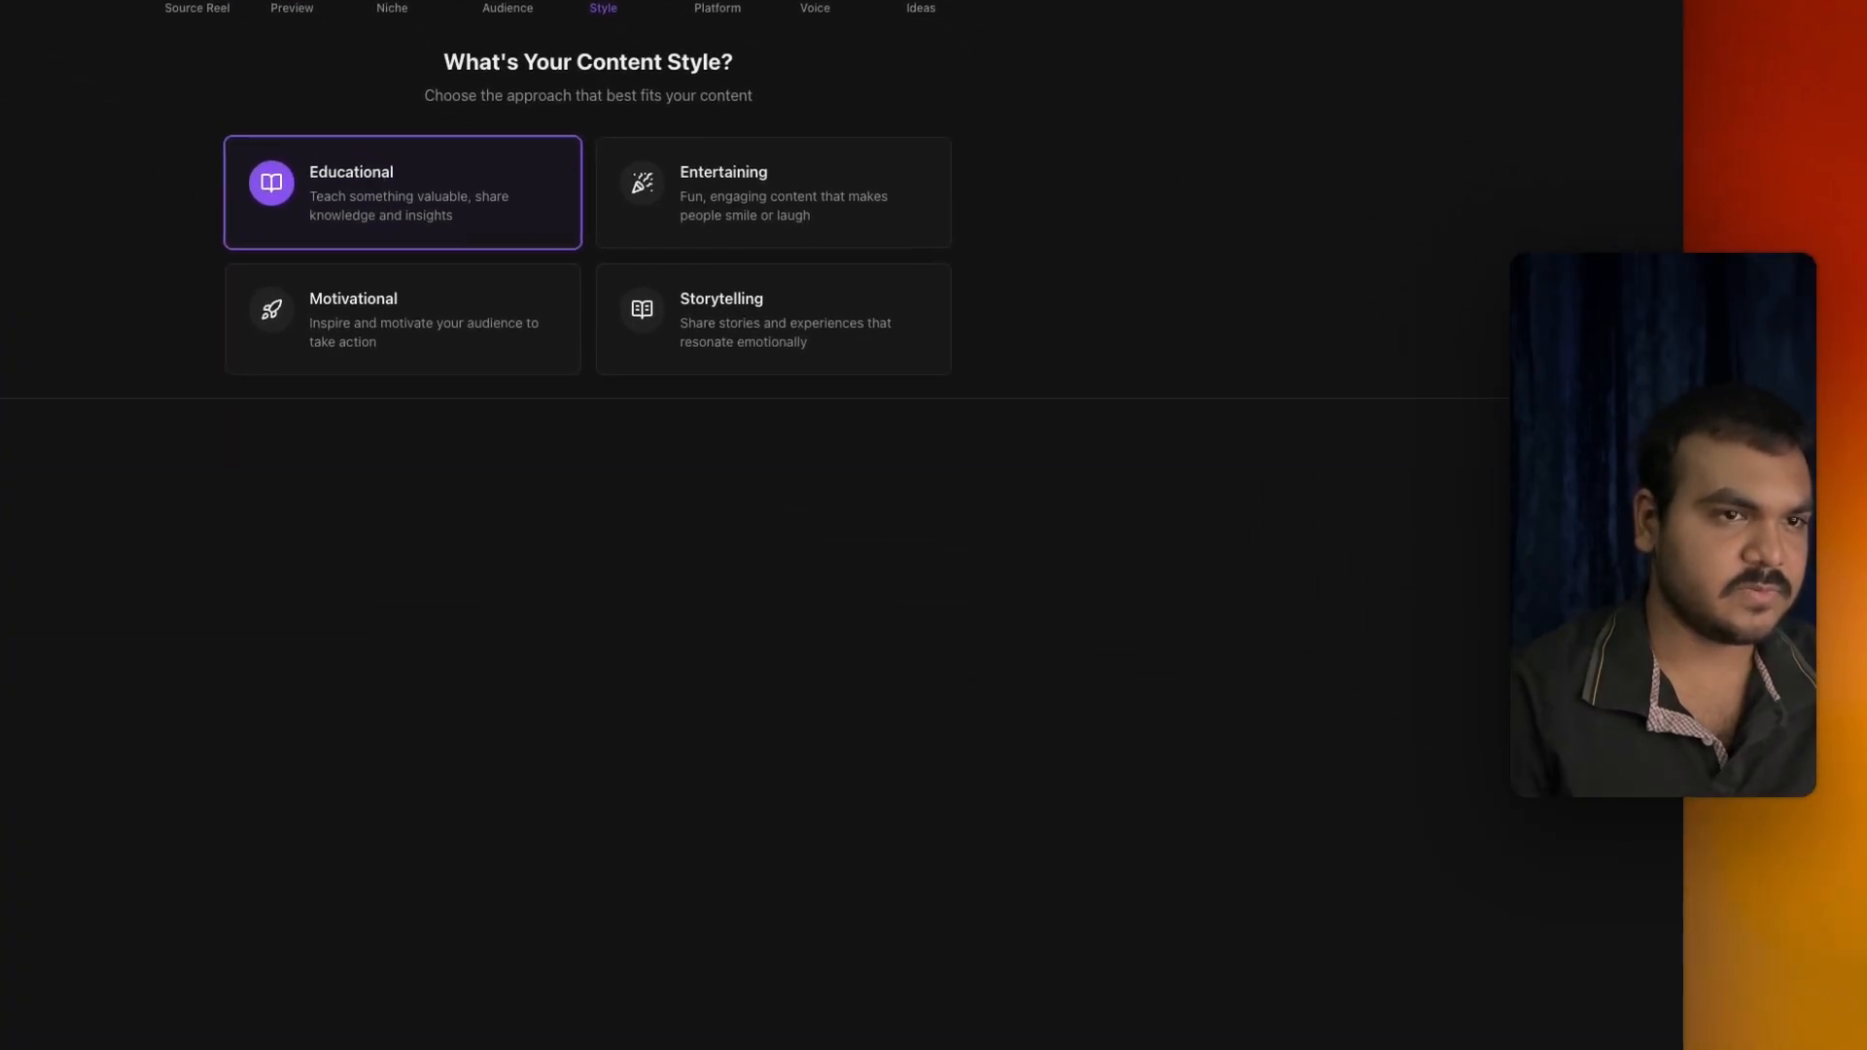
{"action": "left_click", "coordinate": [1847, 638]}
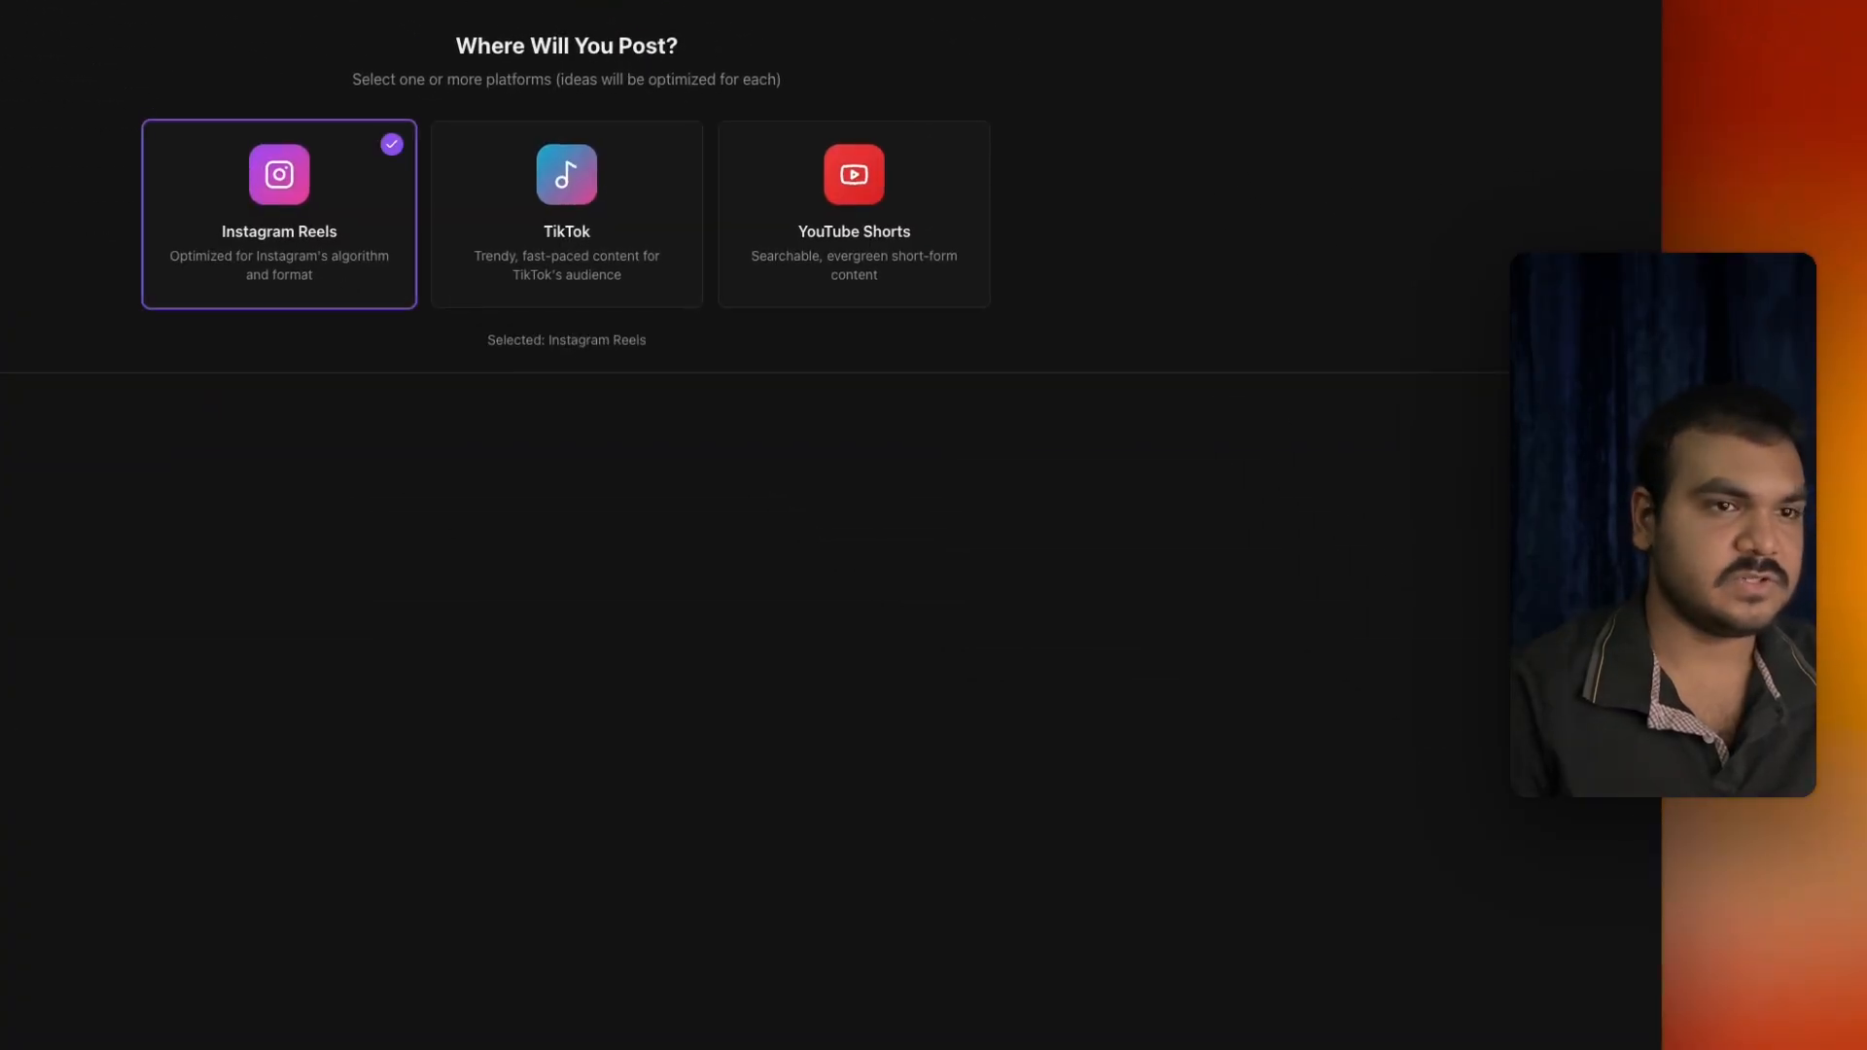
{"action": "left_click", "coordinate": [641, 277]}
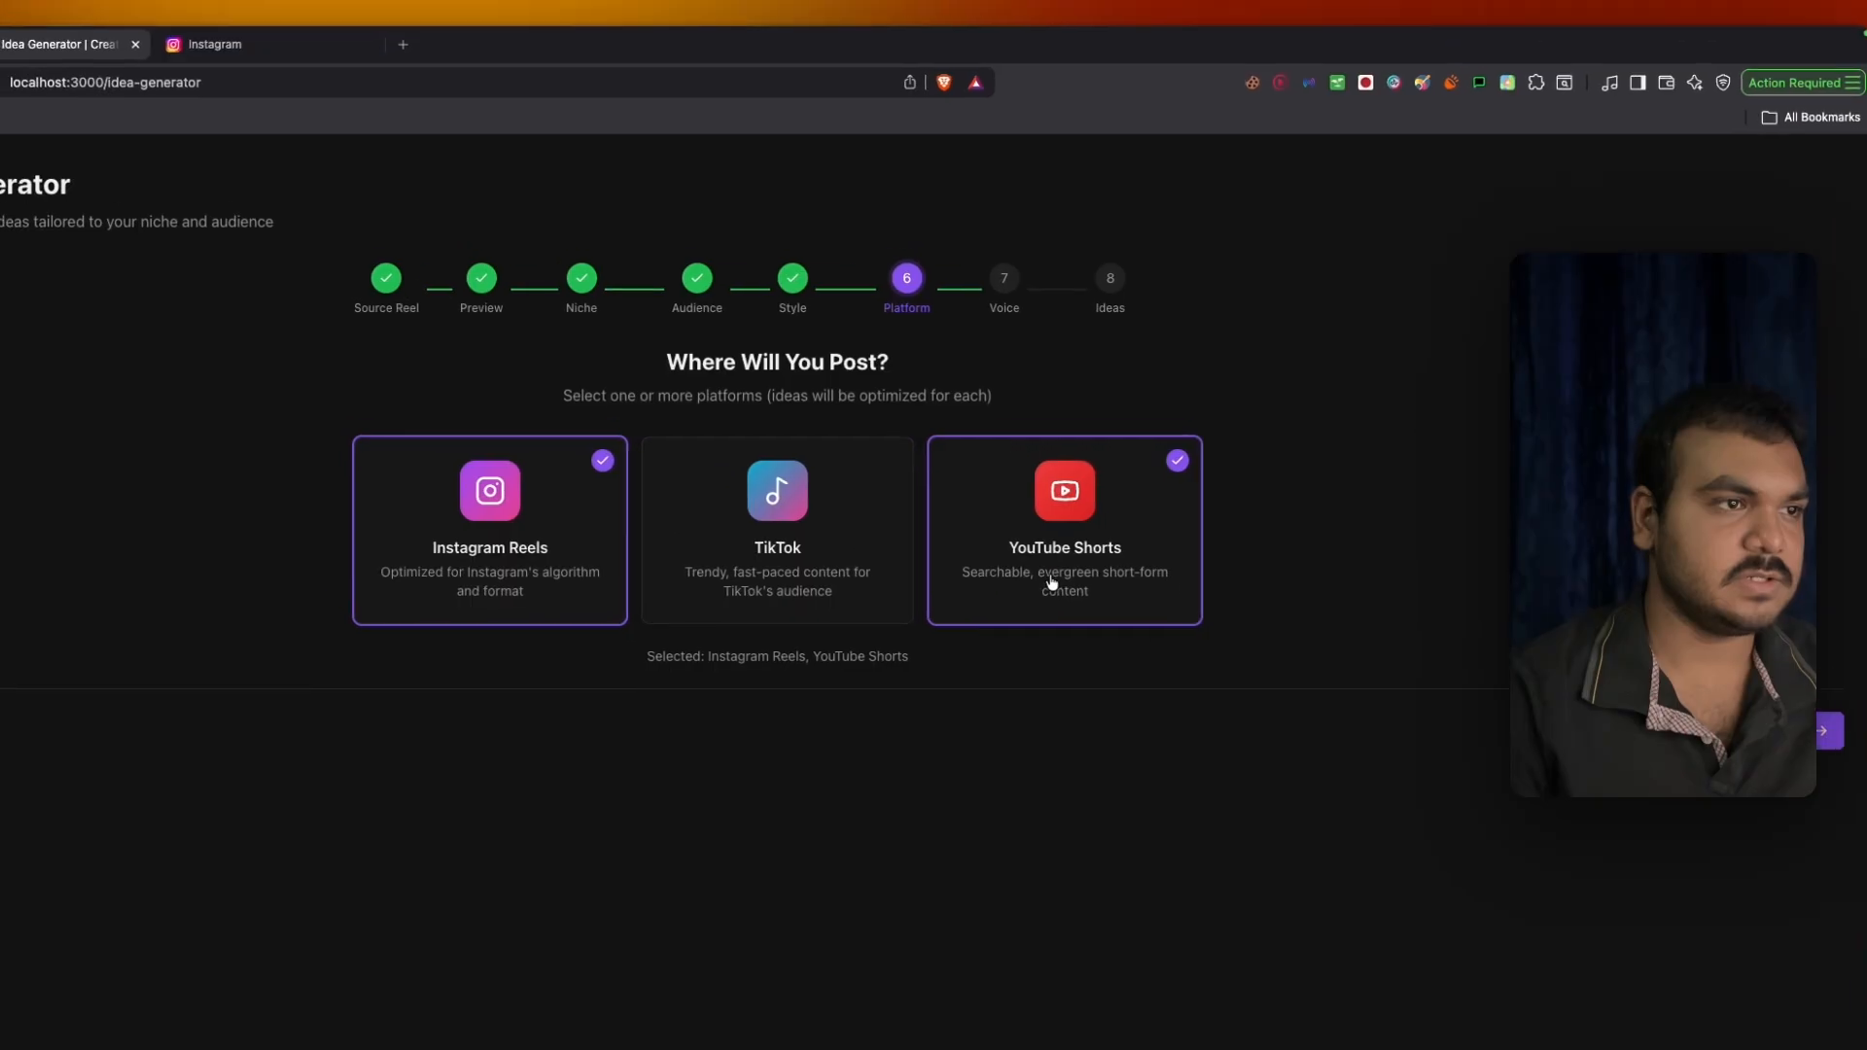
{"action": "left_click", "coordinate": [841, 267]}
{"action": "left_click", "coordinate": [1606, 413]}
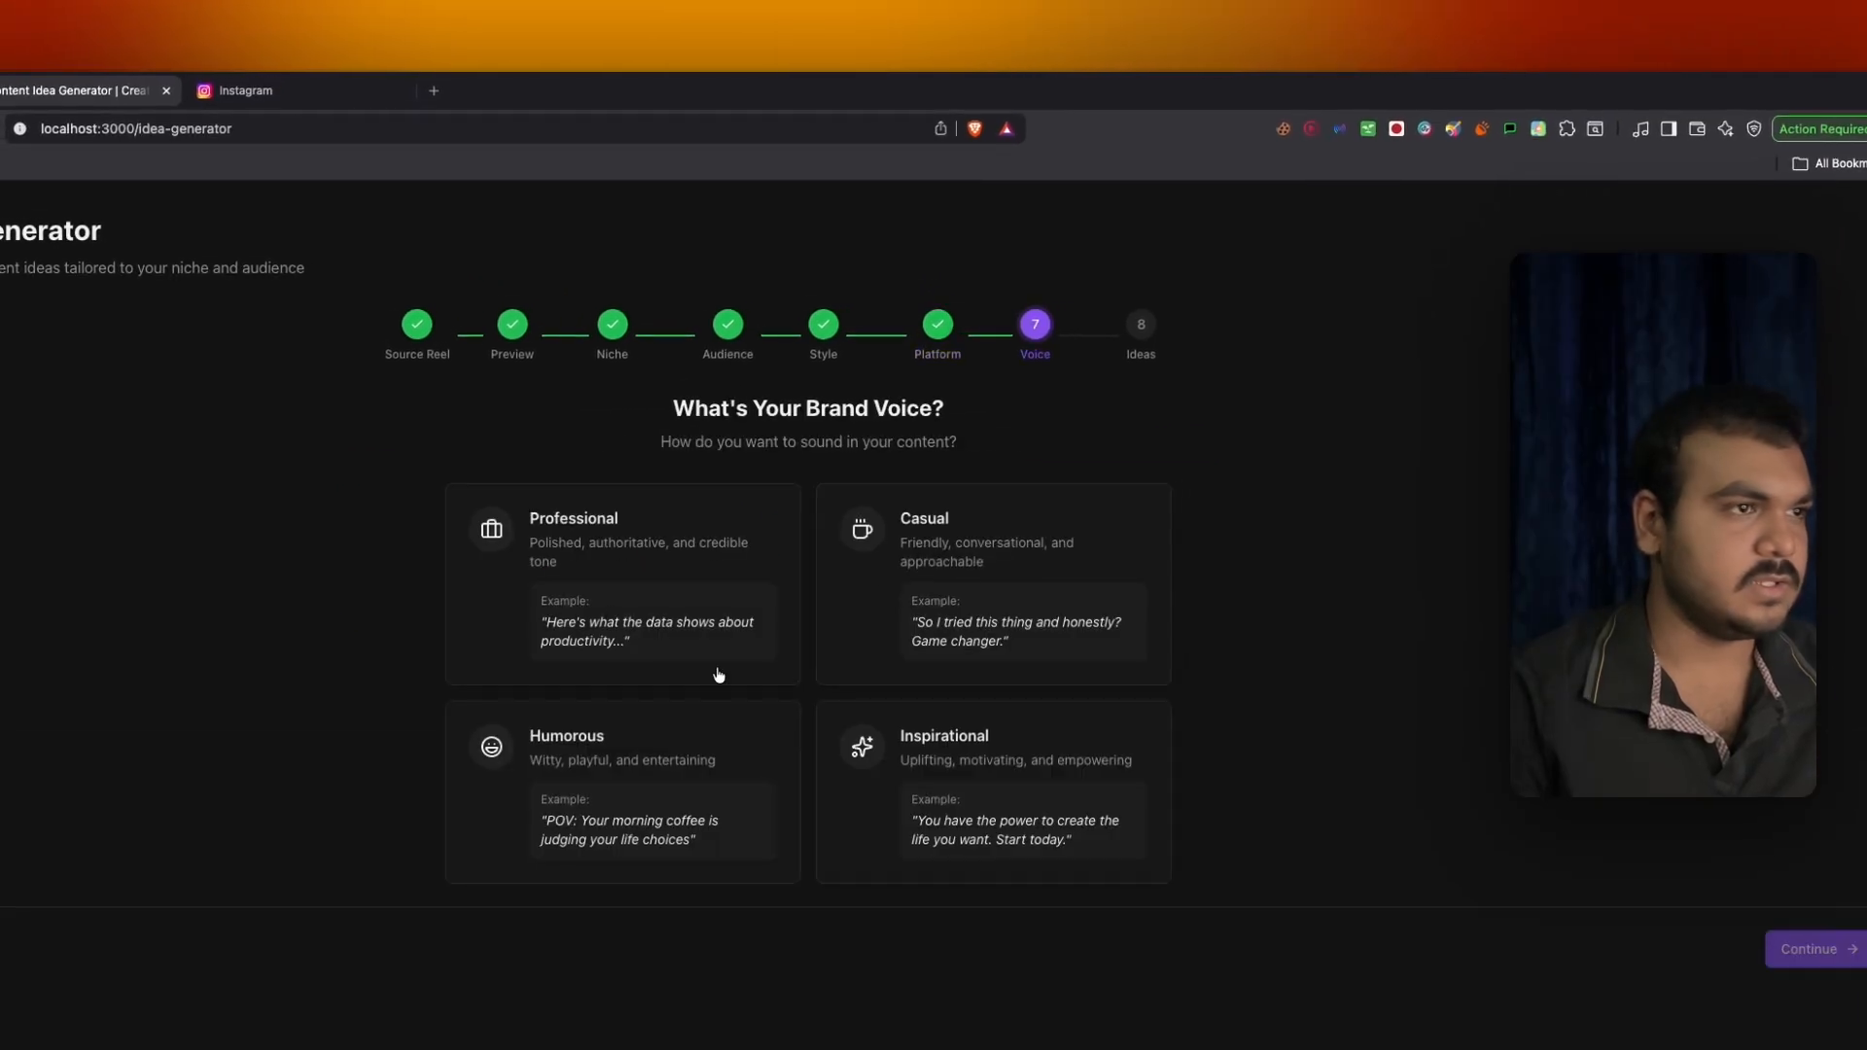
Set the brand voice to Inspirational and generate 3 content ideas.
{"action": "left_click", "coordinate": [925, 739]}
{"action": "left_click", "coordinate": [1619, 594]}
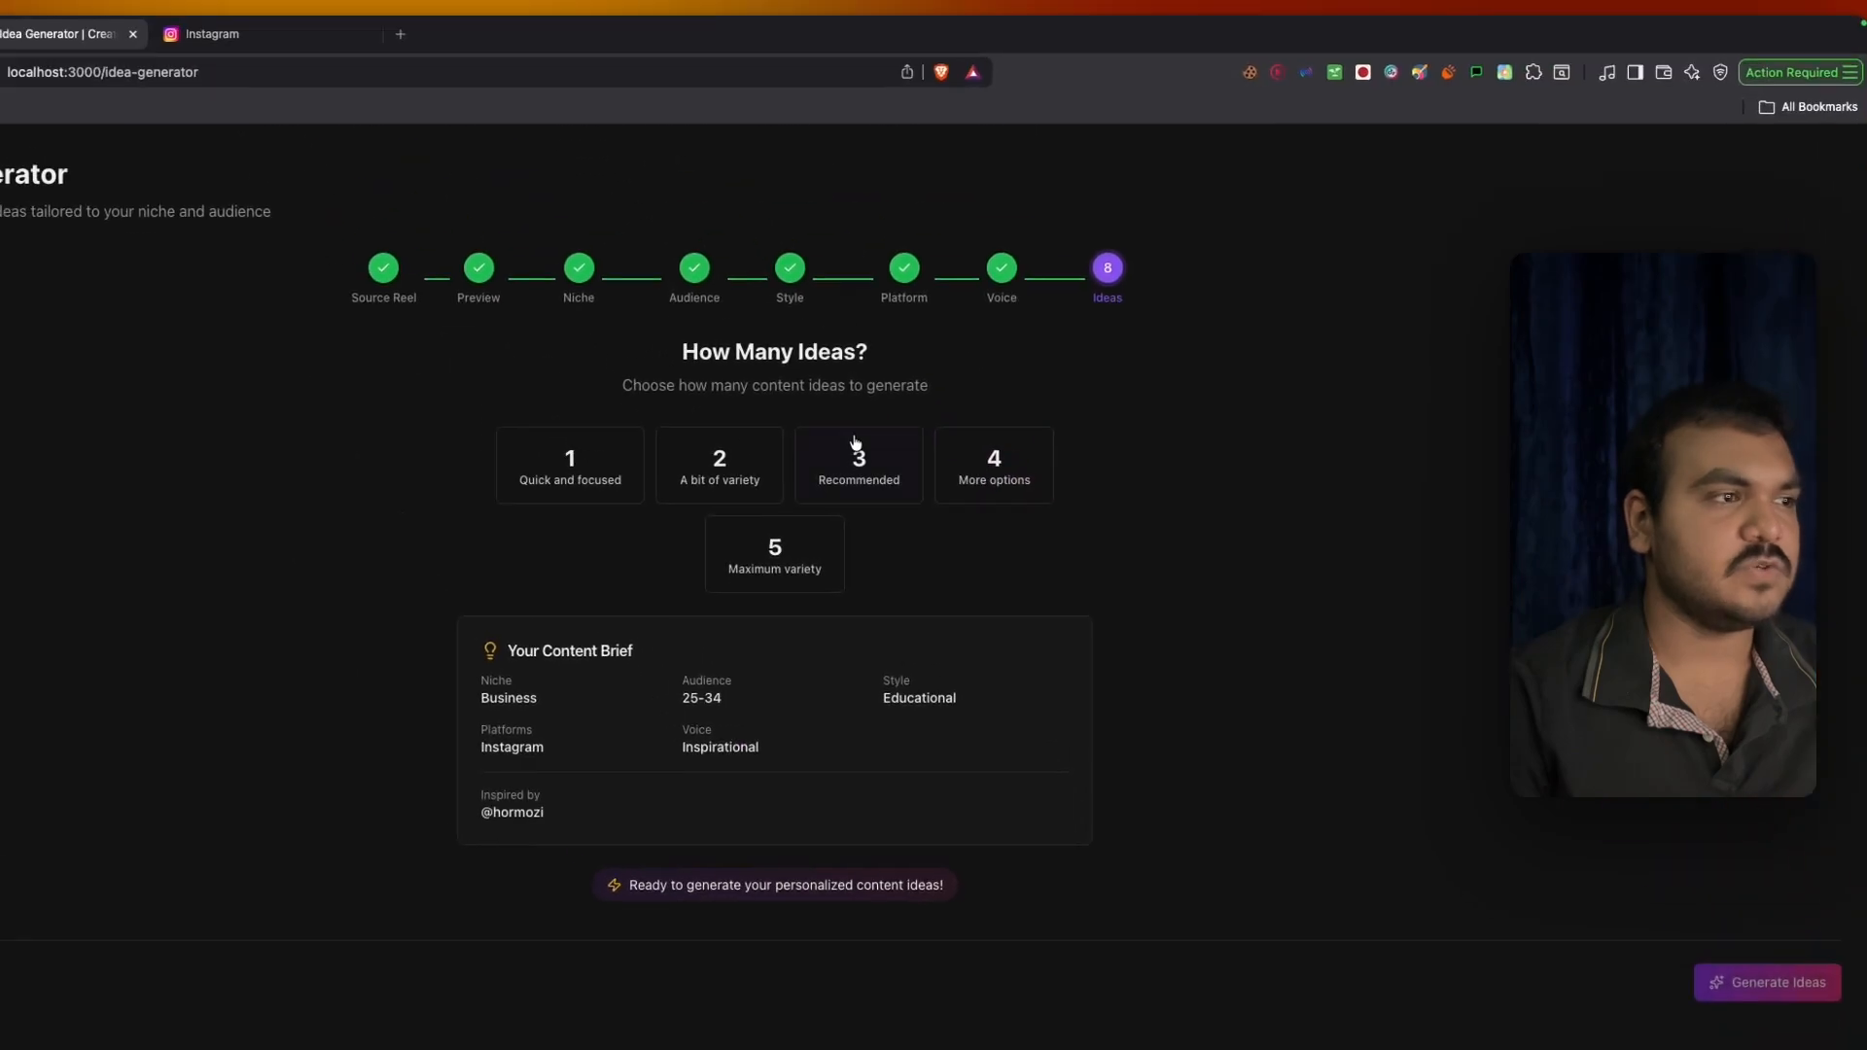
{"action": "left_click", "coordinate": [677, 166]}
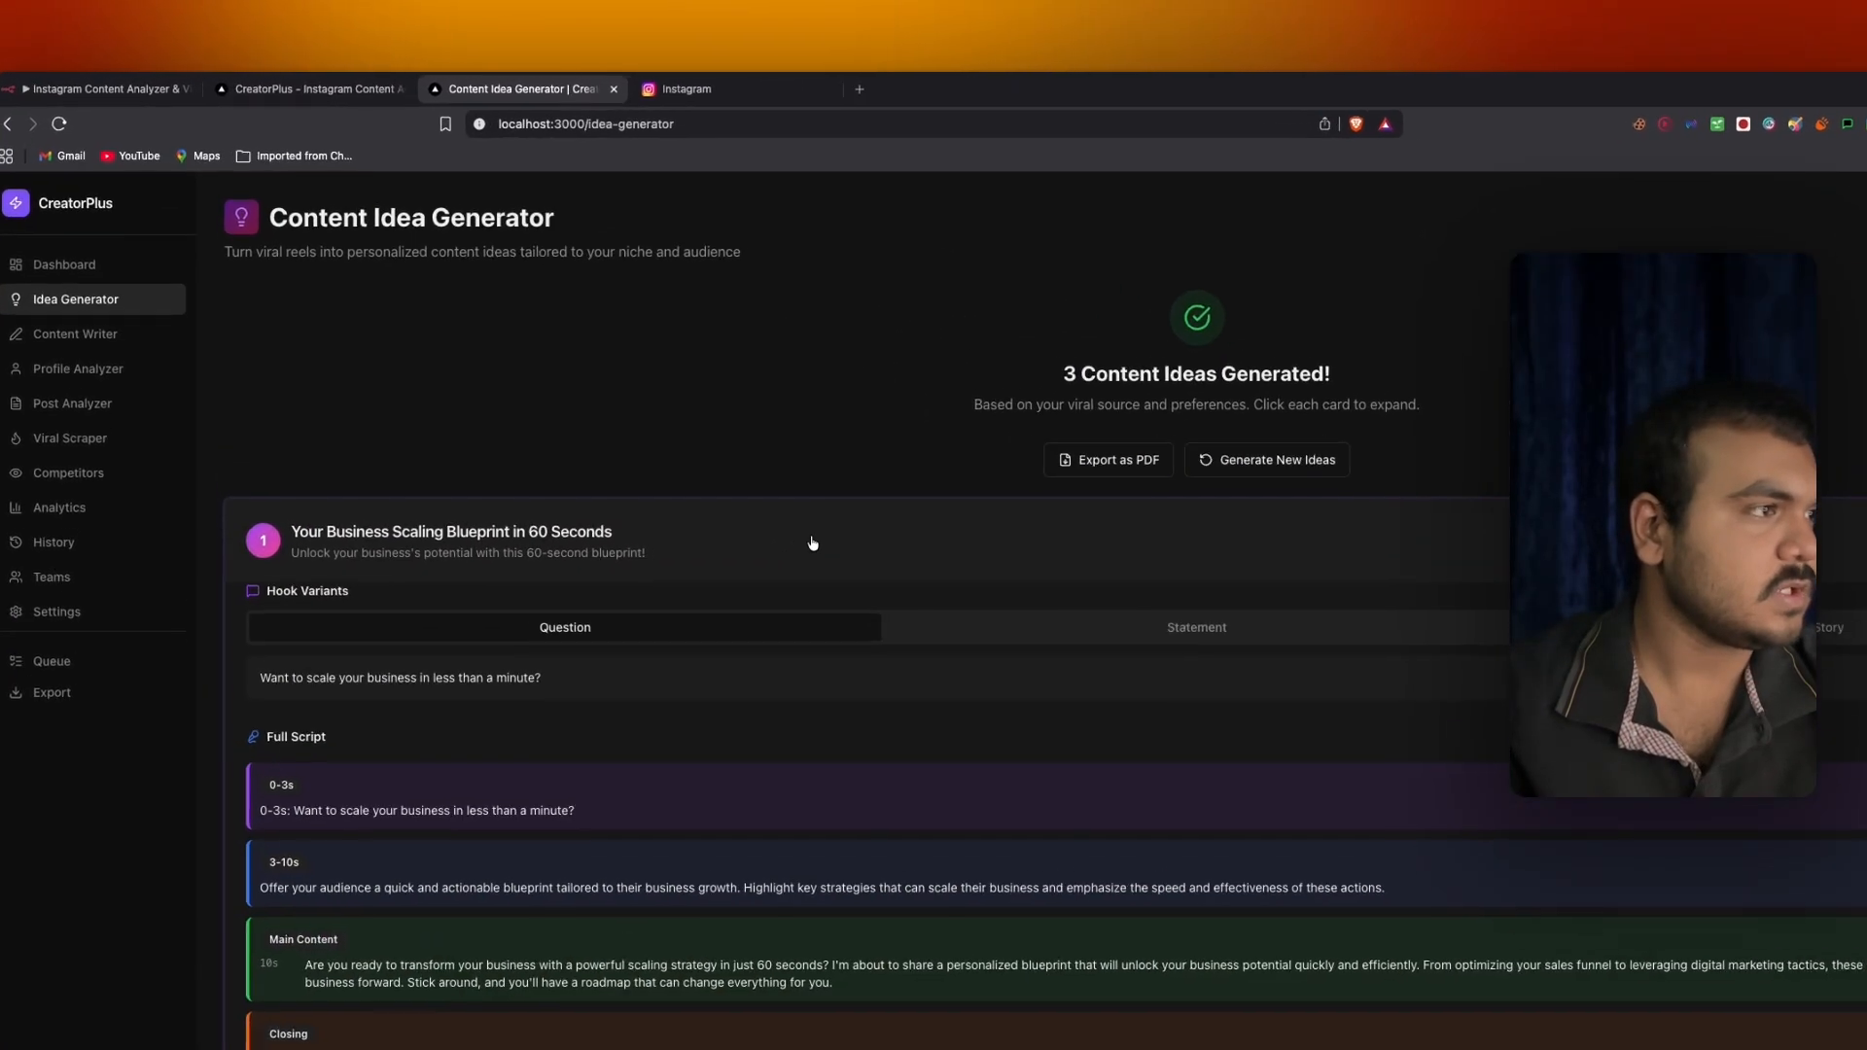
Collapse the first generated idea to view the list of ideas, and expand it again to read its hook variants and script.
{"action": "left_click", "coordinate": [637, 393]}
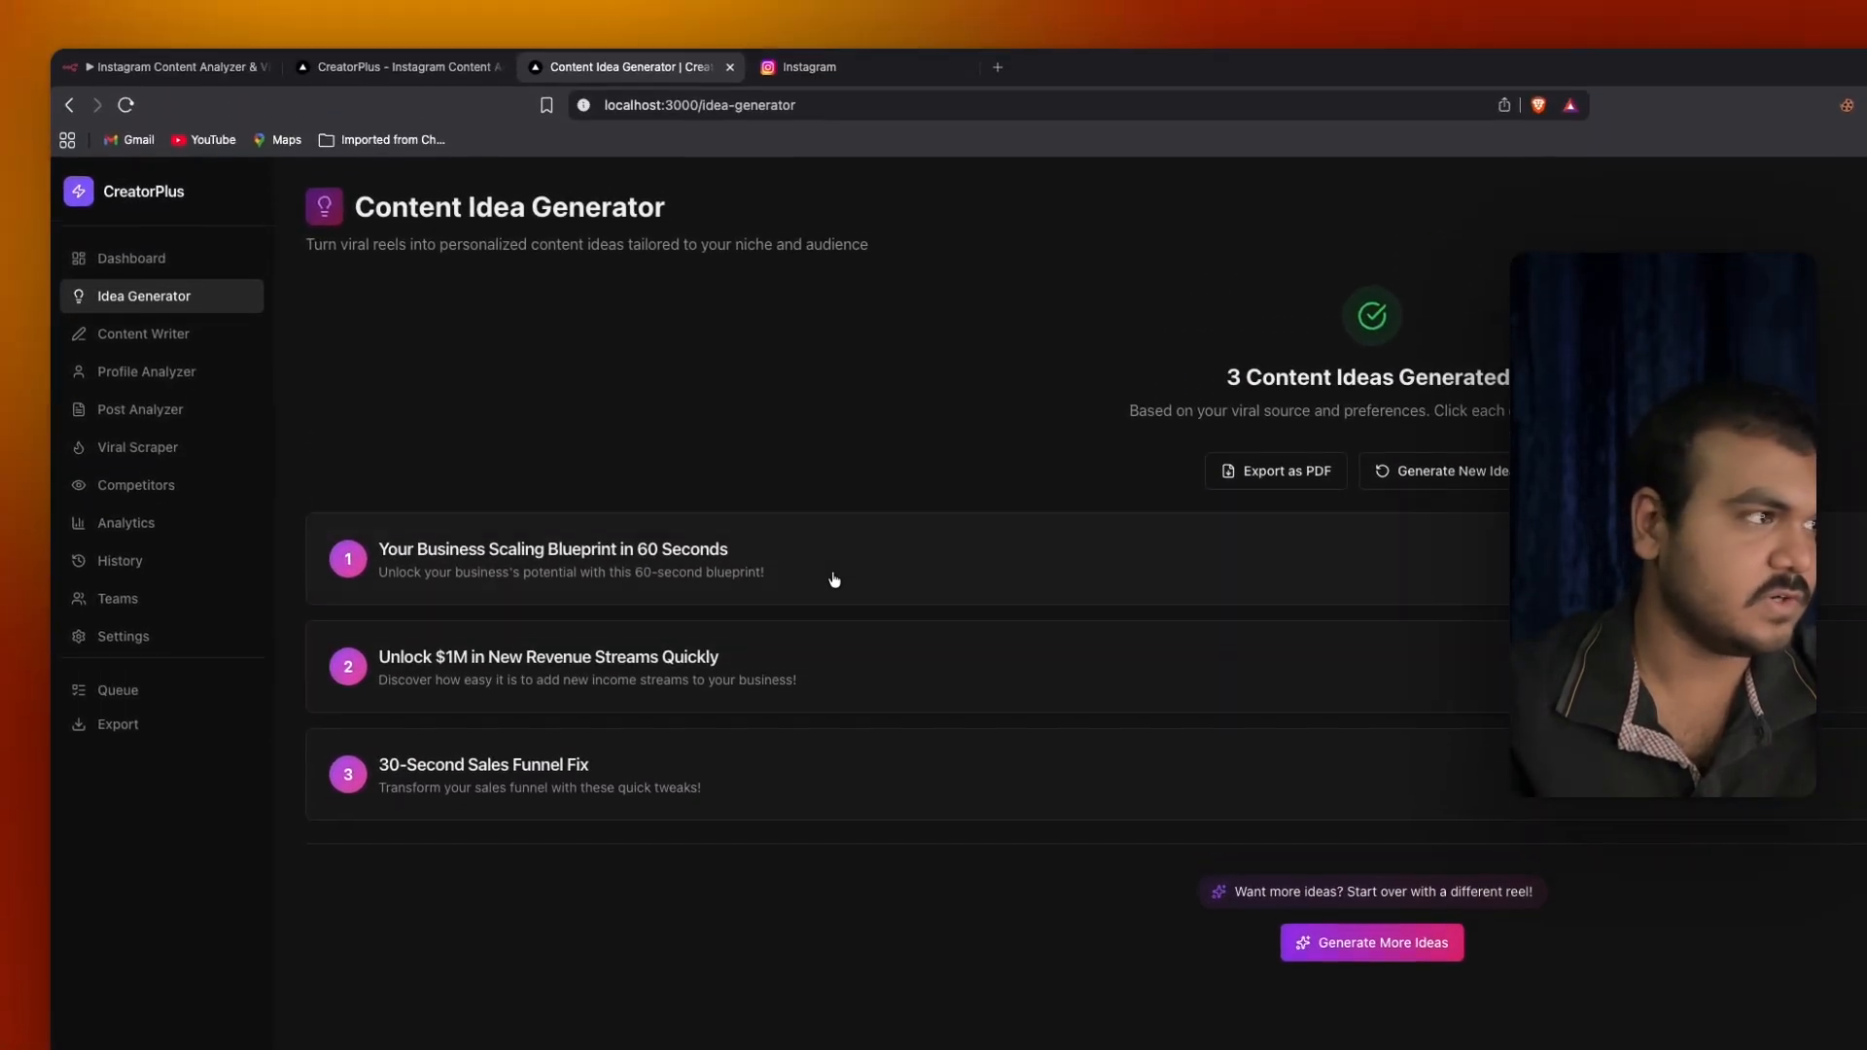
{"action": "left_click", "coordinate": [827, 350]}
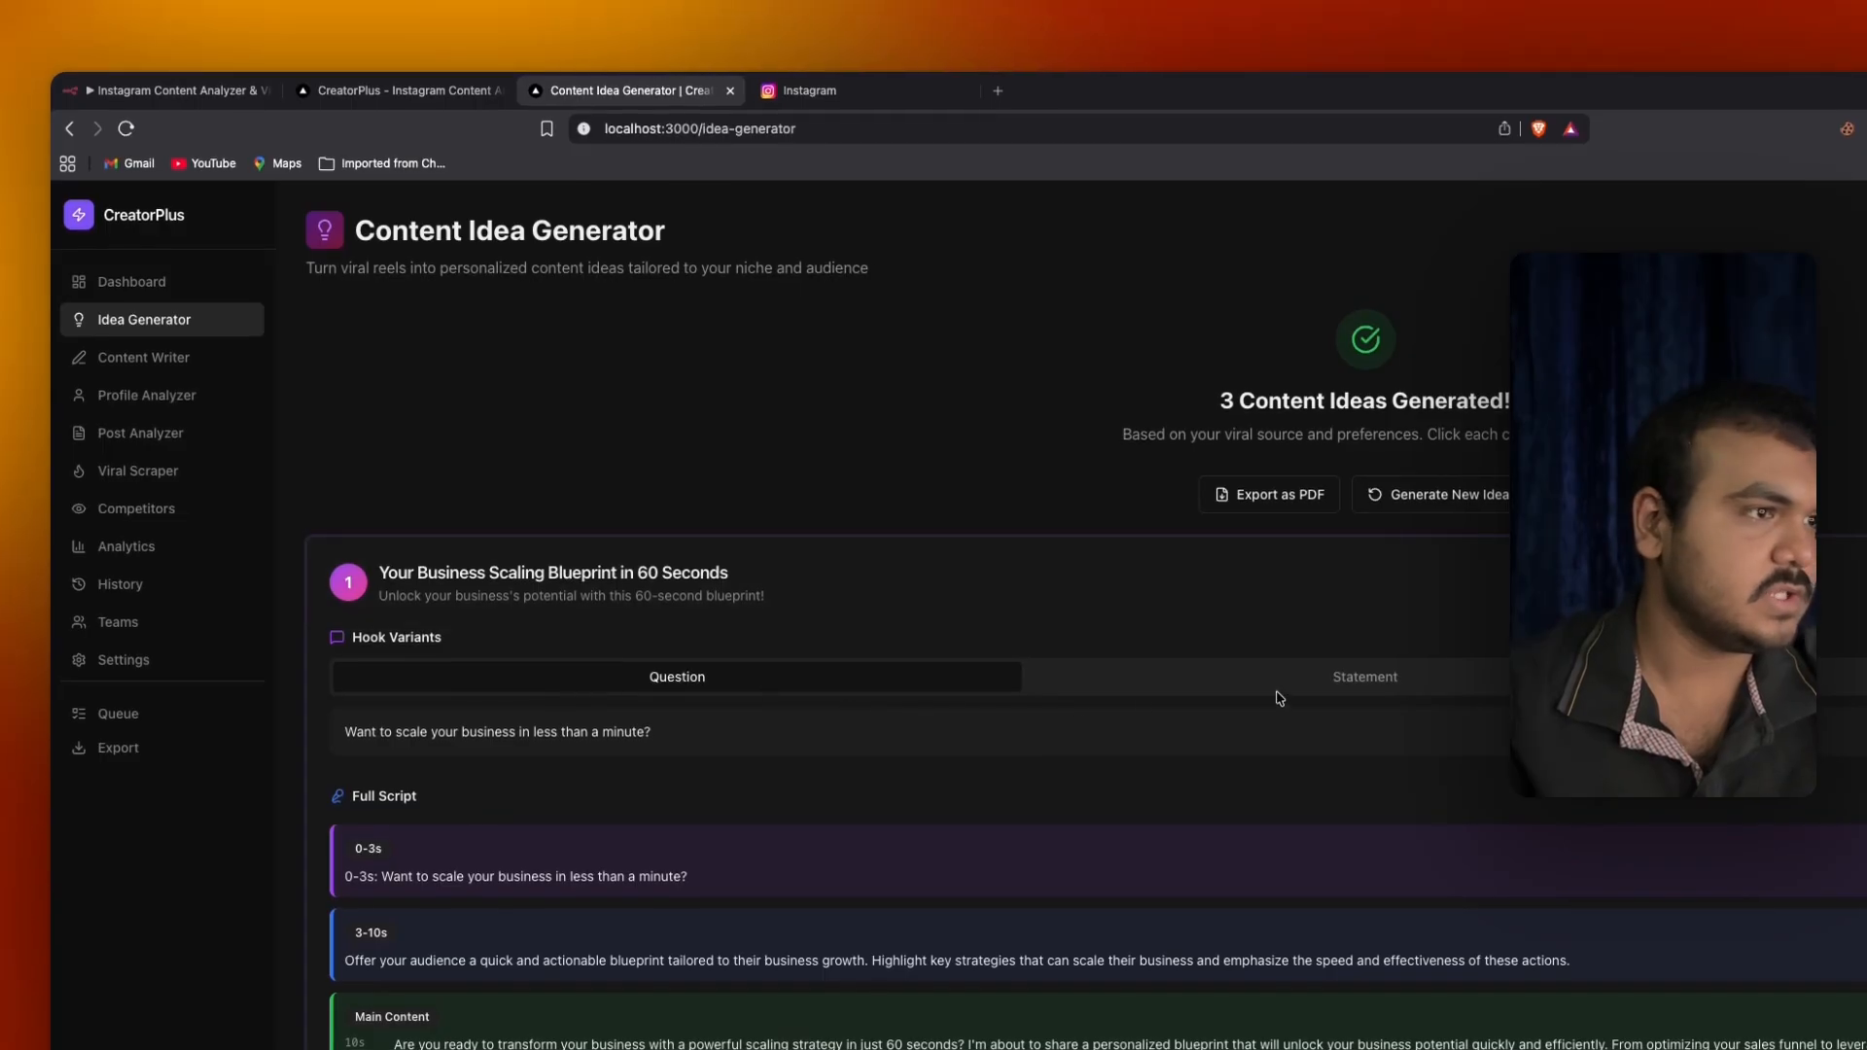
Compare the Question, Statement and Story hook variants of the first idea and read through its full script and suggestions.
{"action": "left_click", "coordinate": [1415, 685]}
{"action": "left_click", "coordinate": [884, 677]}
{"action": "left_click", "coordinate": [1449, 681]}
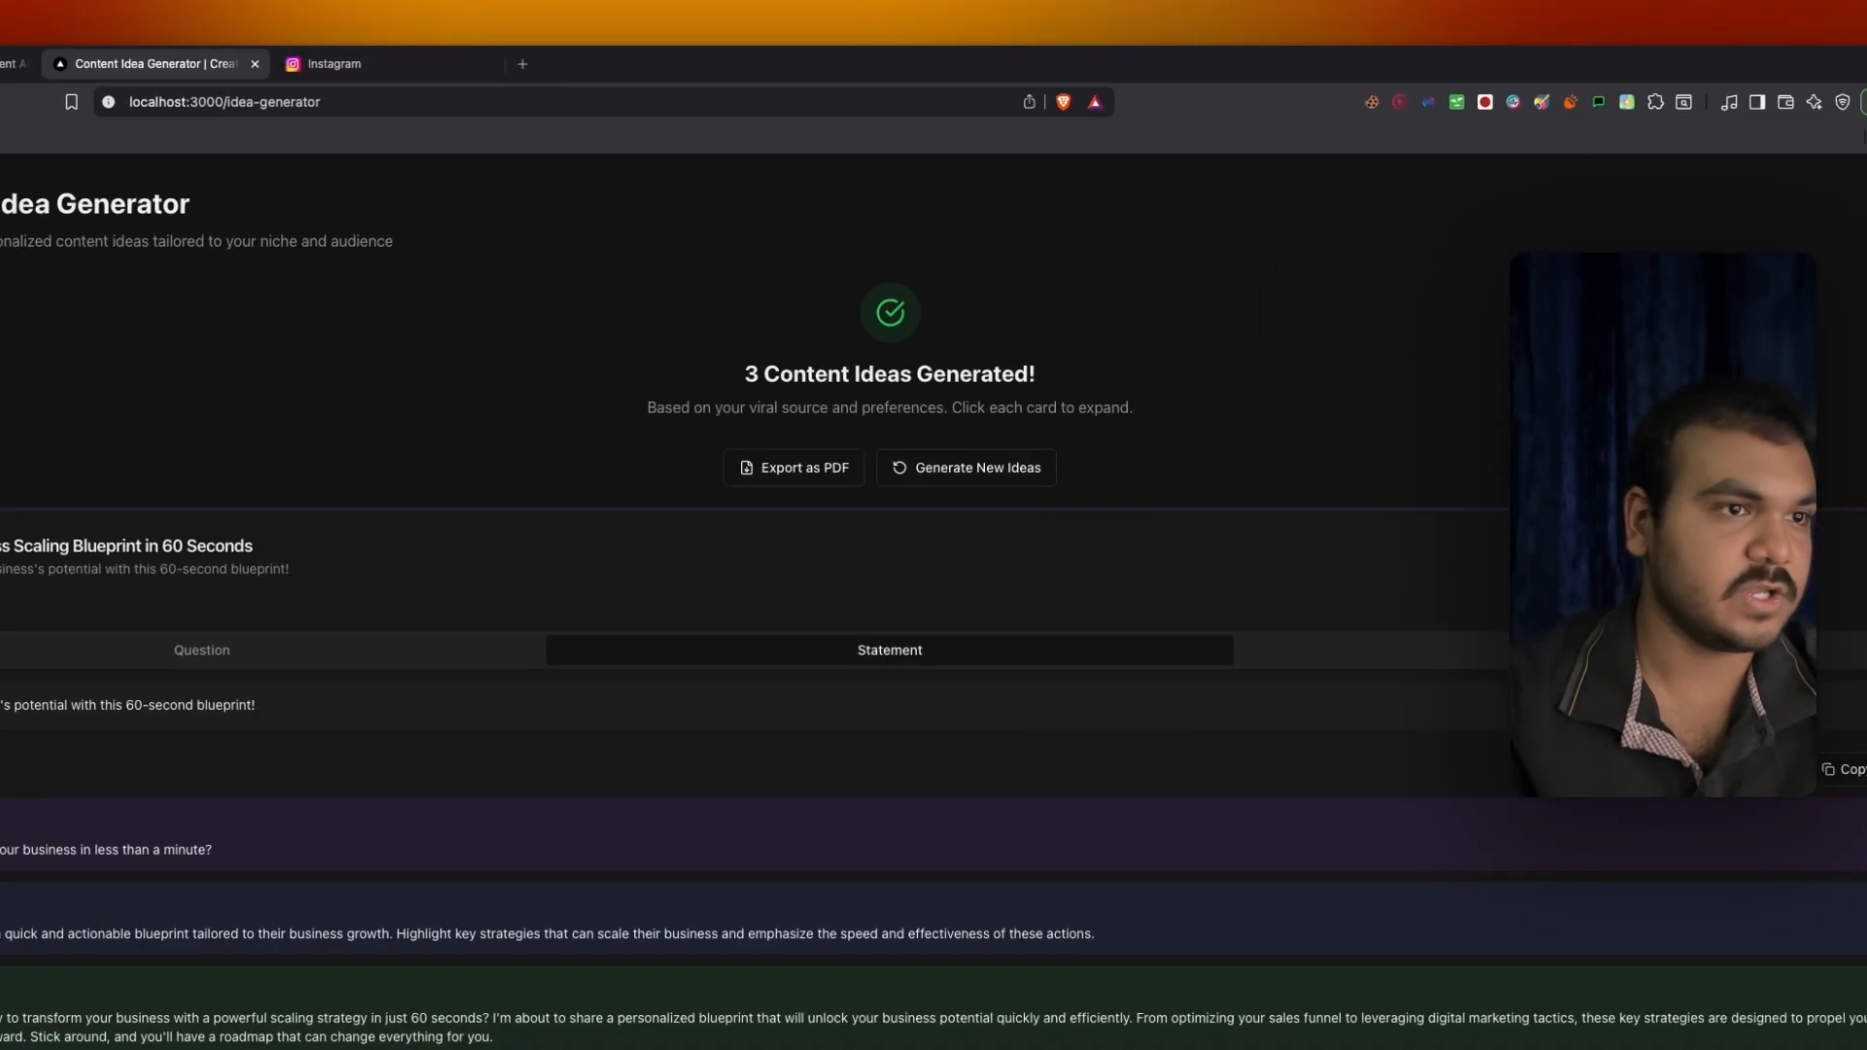
{"action": "left_click", "coordinate": [1556, 654]}
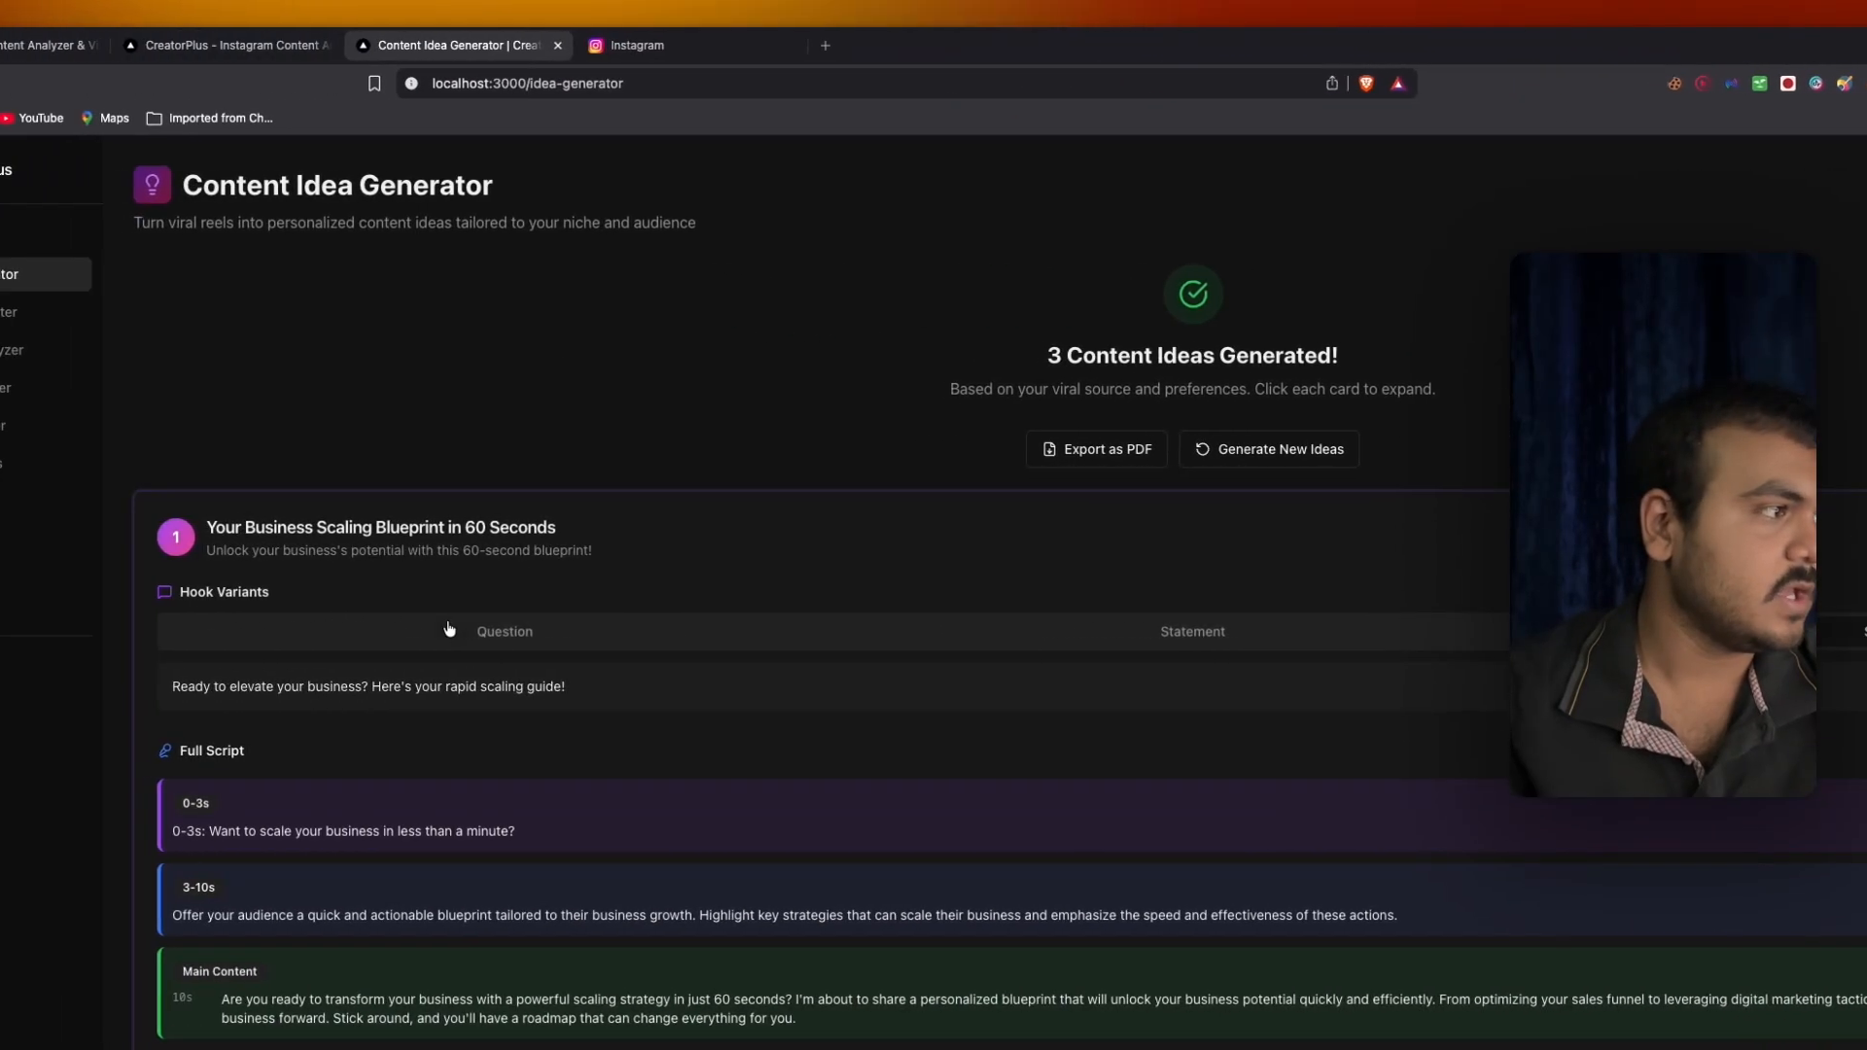
{"action": "left_click", "coordinate": [148, 649]}
{"action": "scroll", "coordinate": [447, 590], "scroll_direction": "down", "scroll_amount": 3}
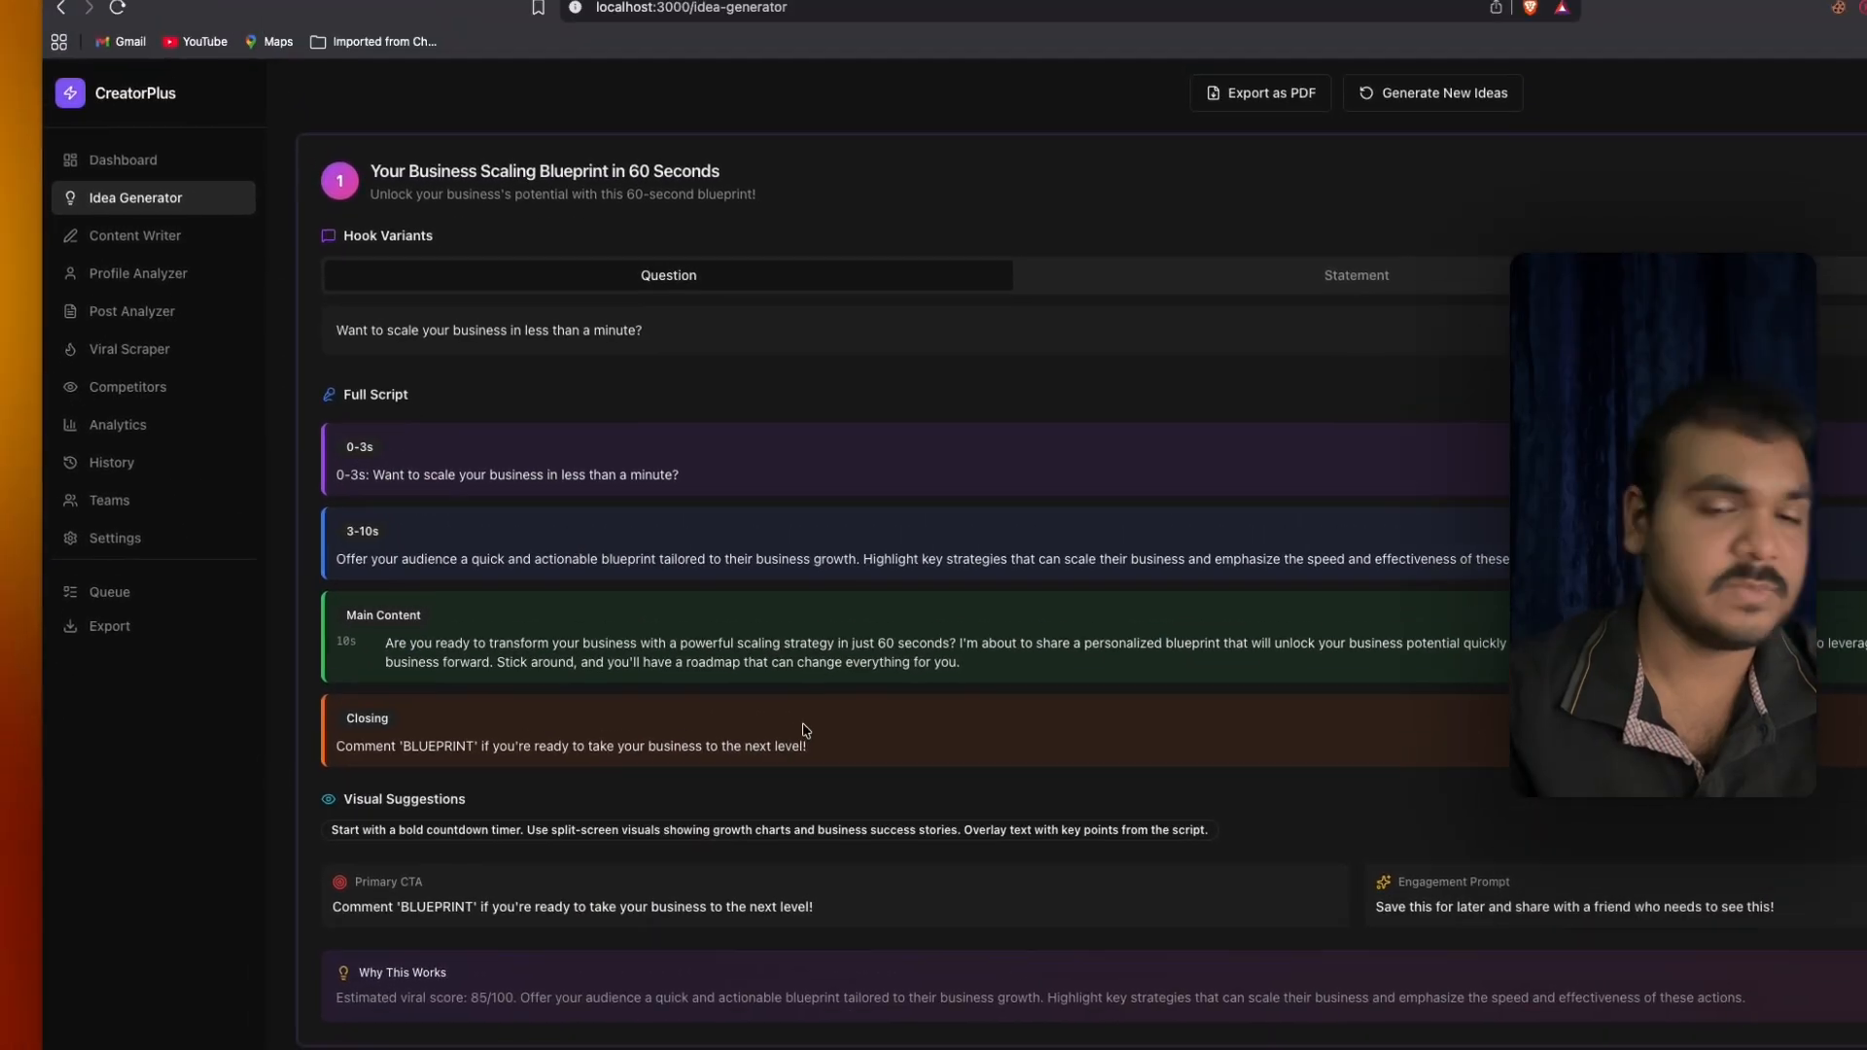
{"action": "scroll", "coordinate": [815, 759], "scroll_direction": "down", "scroll_amount": 3}
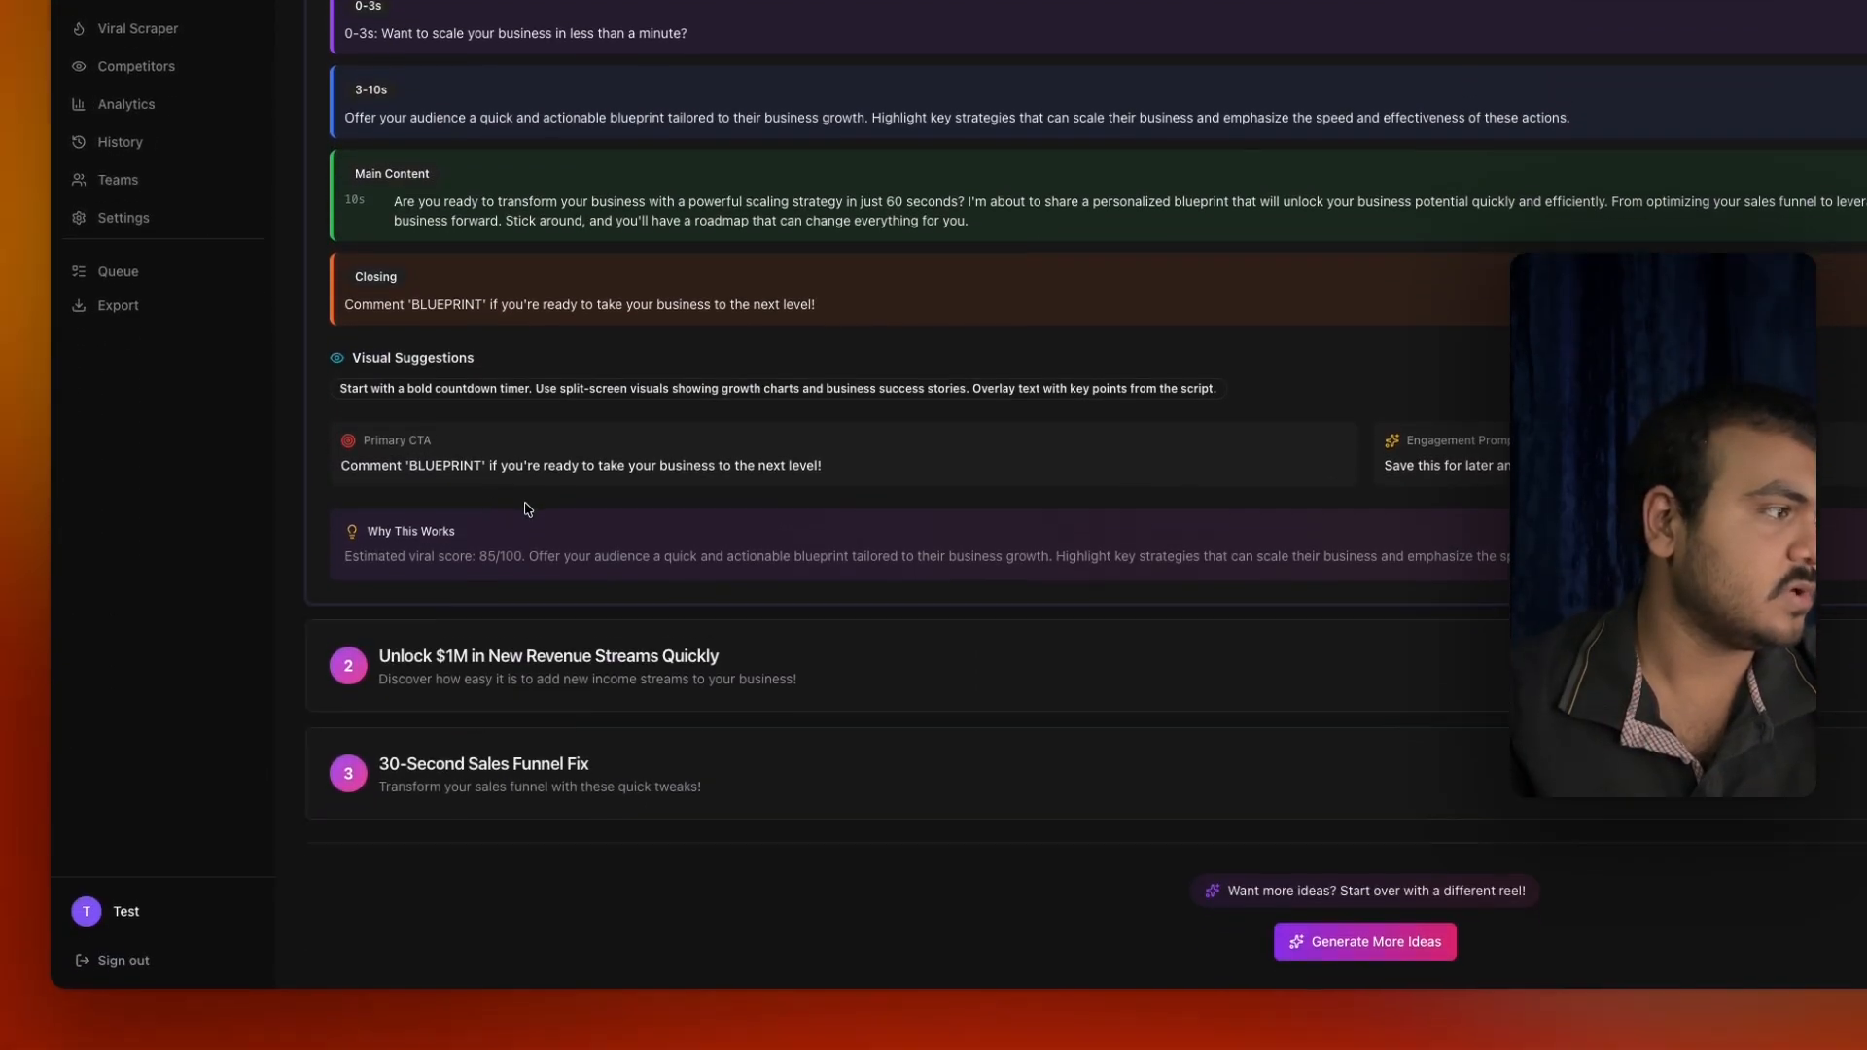
Expand the ideas "Unlock $1M in New Revenue Streams Quickly" and "30-Second Sales Funnel Fix" and read through their scripts.
{"action": "triple_click", "coordinate": [547, 888]}
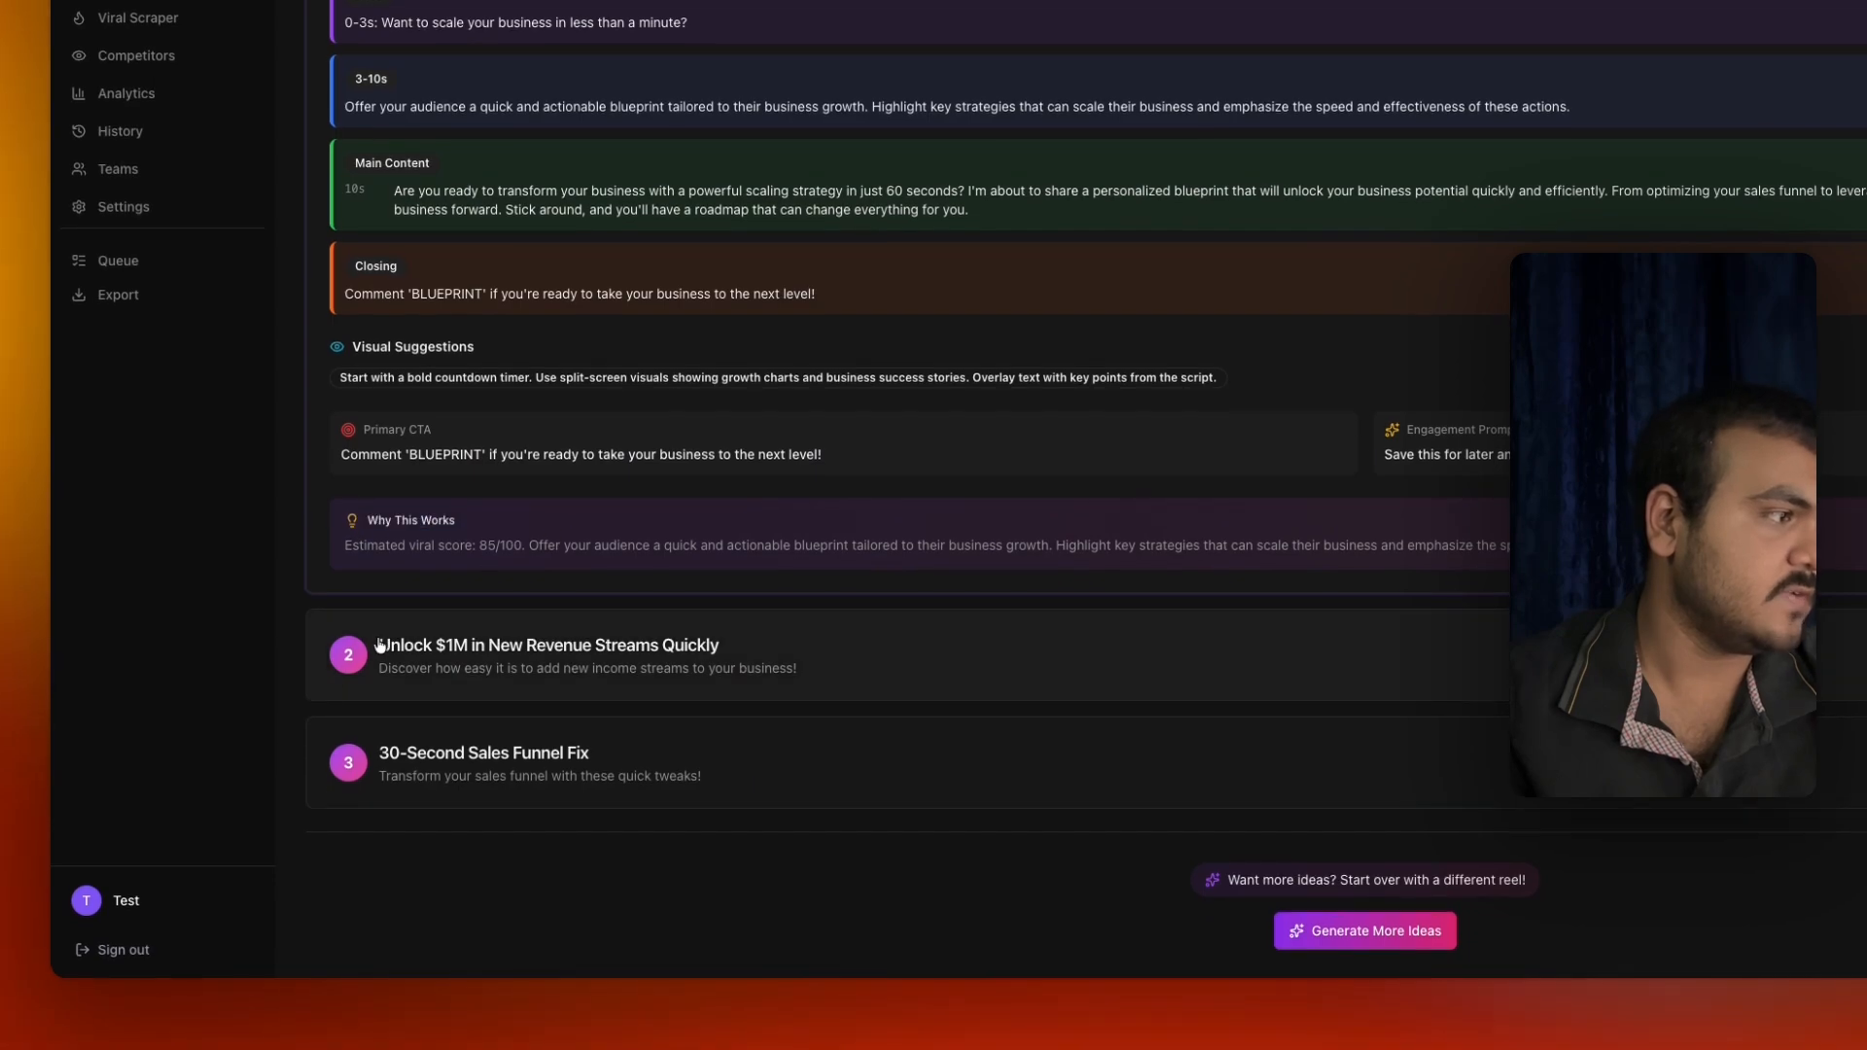
{"action": "left_click", "coordinate": [577, 648]}
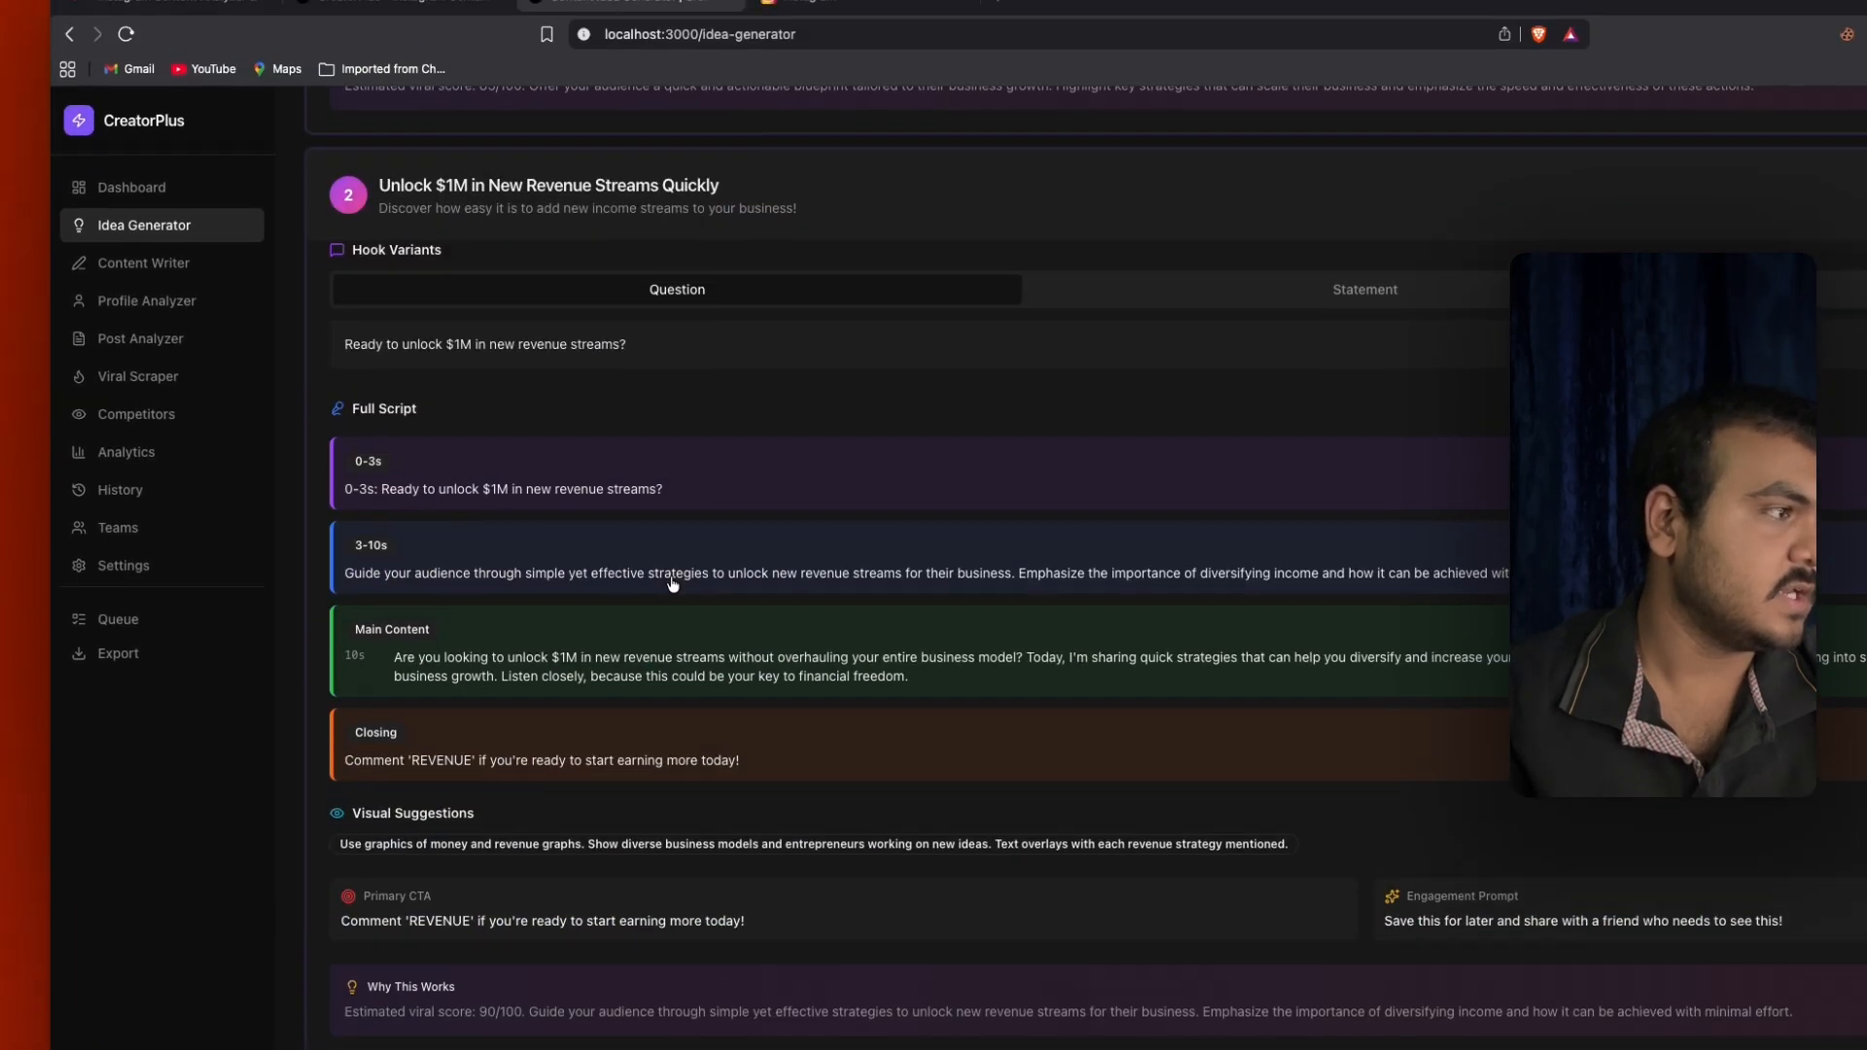
{"action": "left_click", "coordinate": [587, 805]}
{"action": "scroll", "coordinate": [755, 342], "scroll_direction": "down", "scroll_amount": 5}
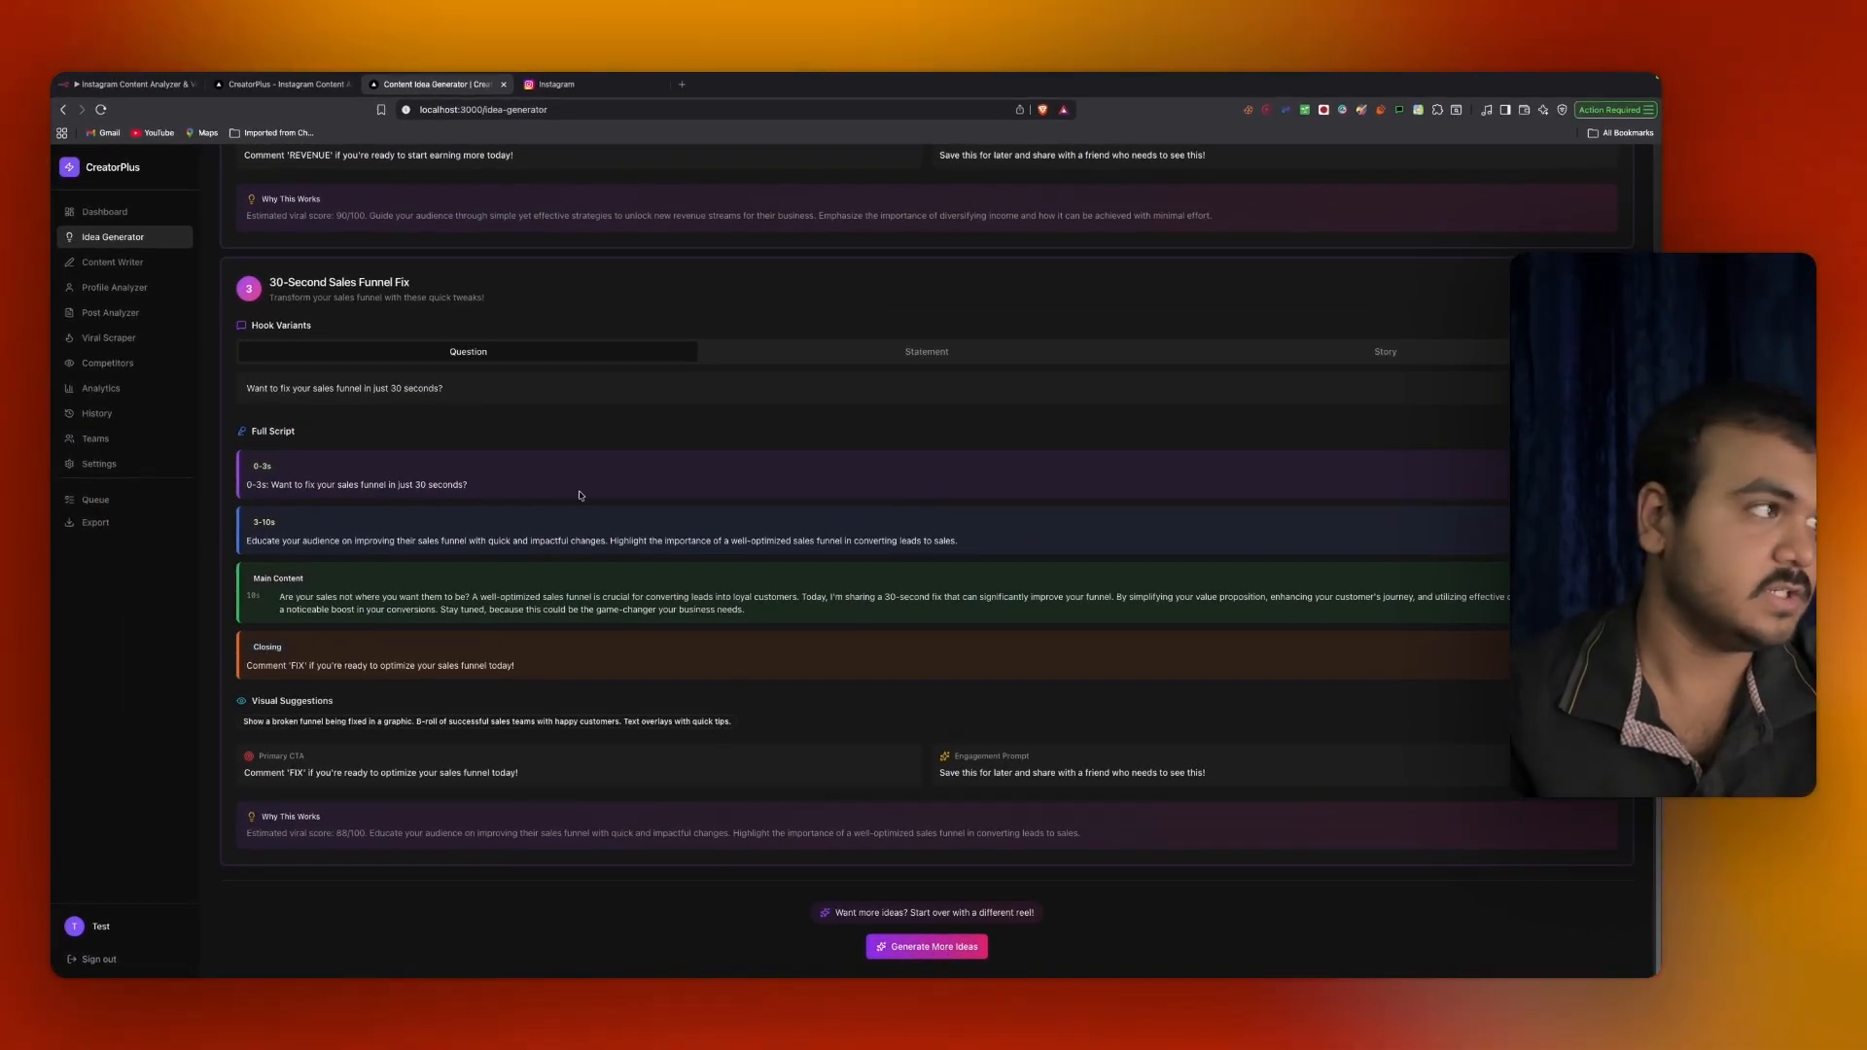
{"action": "scroll", "coordinate": [622, 481], "scroll_direction": "up", "scroll_amount": 5}
{"action": "scroll", "coordinate": [729, 463], "scroll_direction": "up", "scroll_amount": 3}
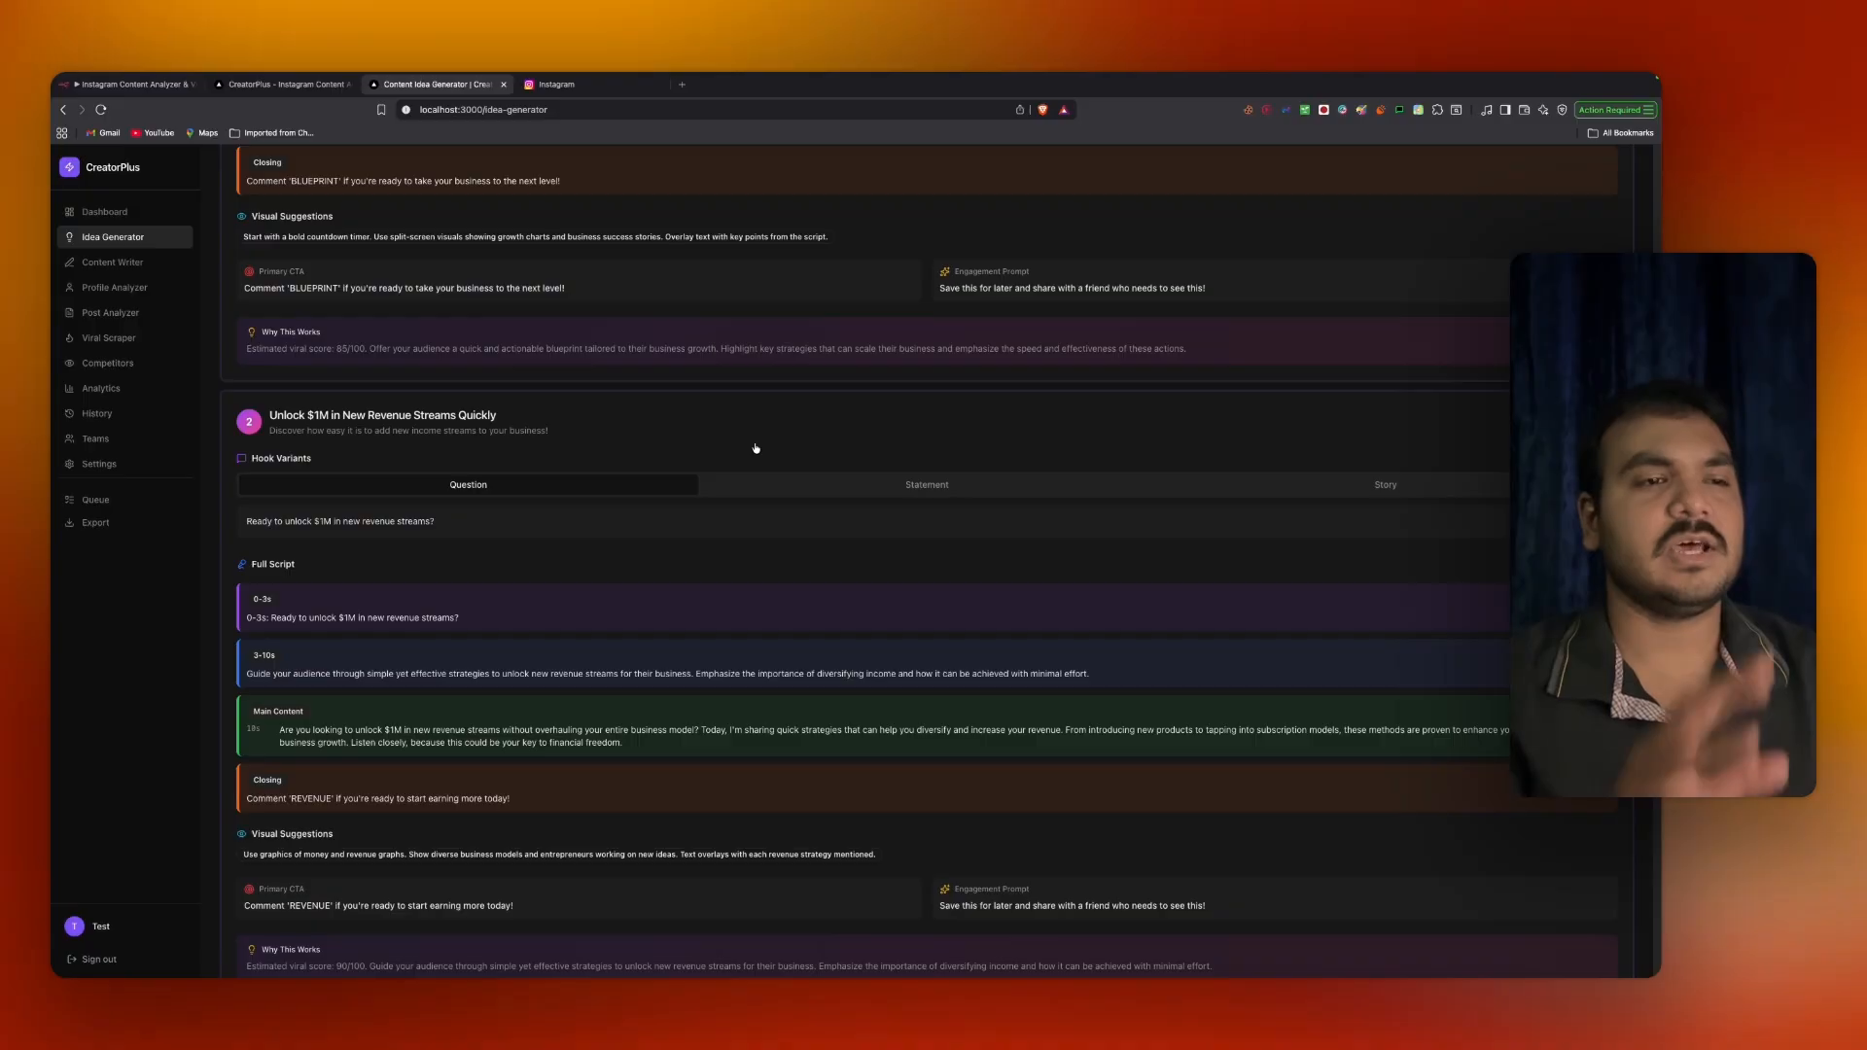
{"action": "scroll", "coordinate": [752, 454], "scroll_direction": "up", "scroll_amount": 7}
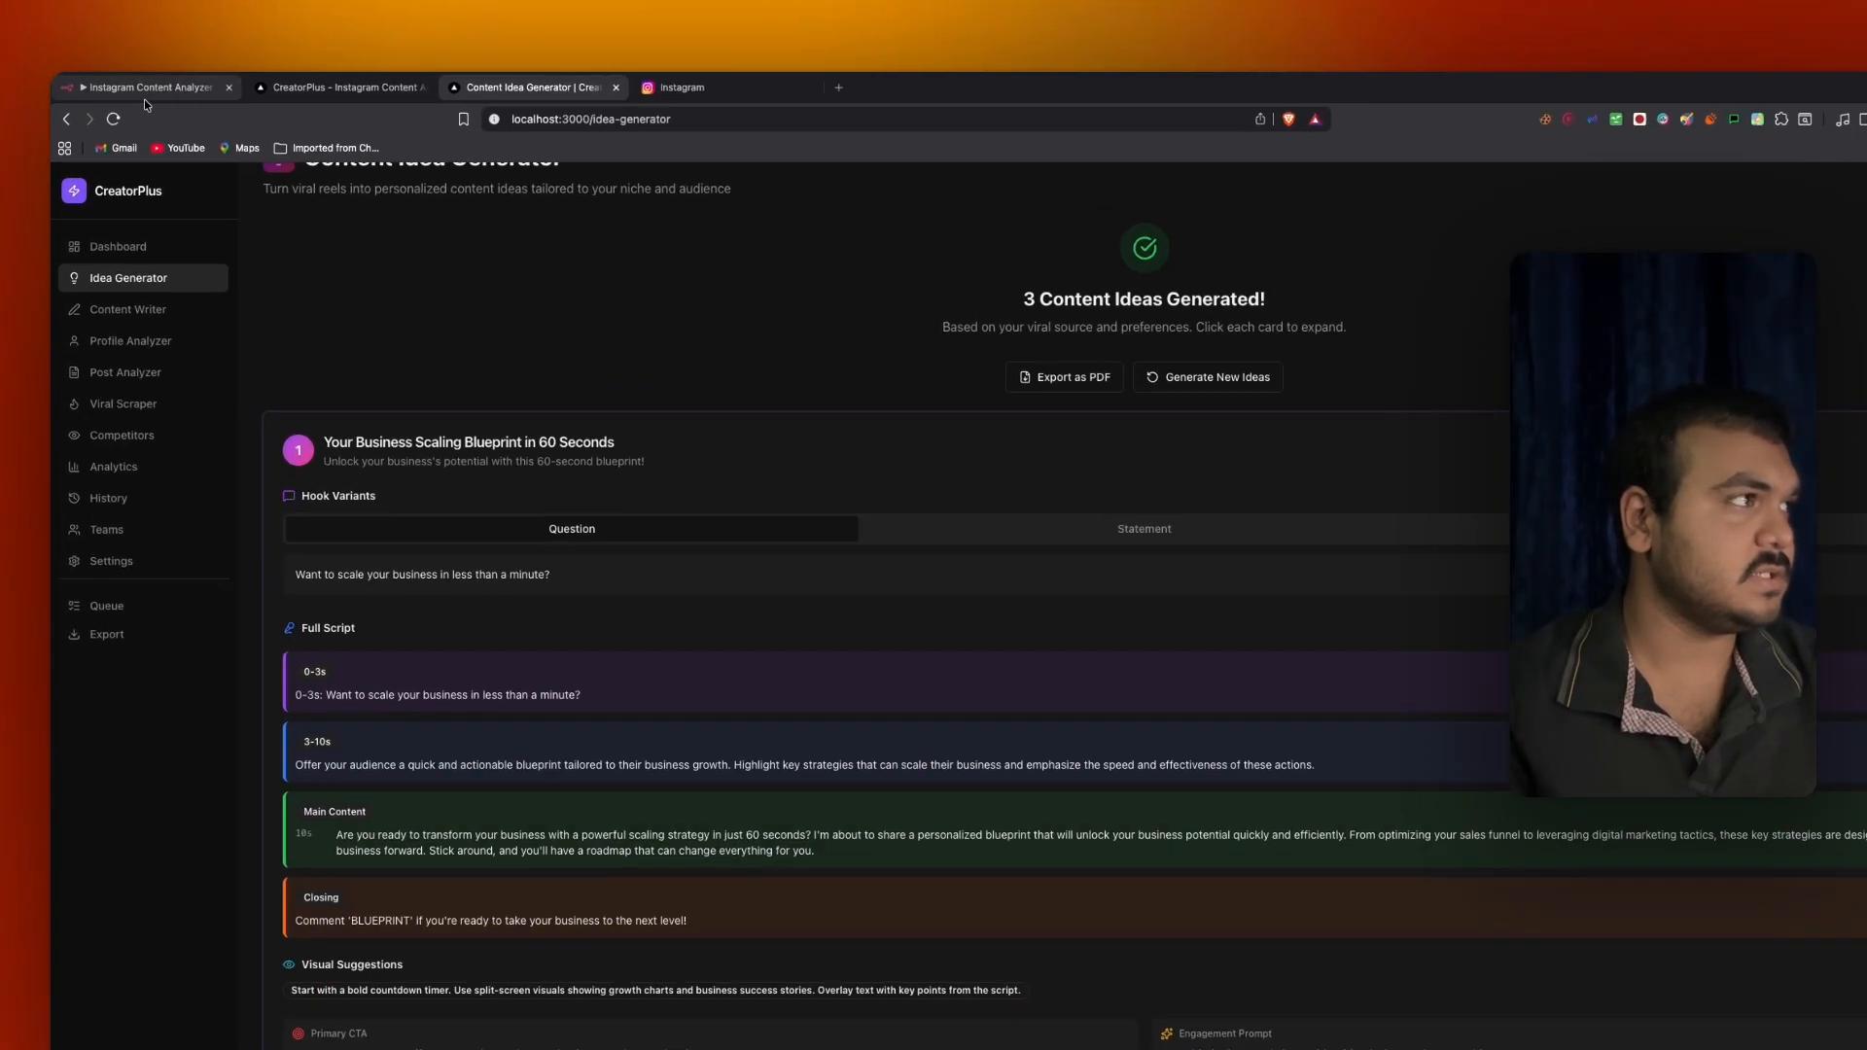
Look at the Instagram Content Analyzer & Viral Scraper workflow in n8n and return to the generated ideas.
{"action": "left_click", "coordinate": [146, 83]}
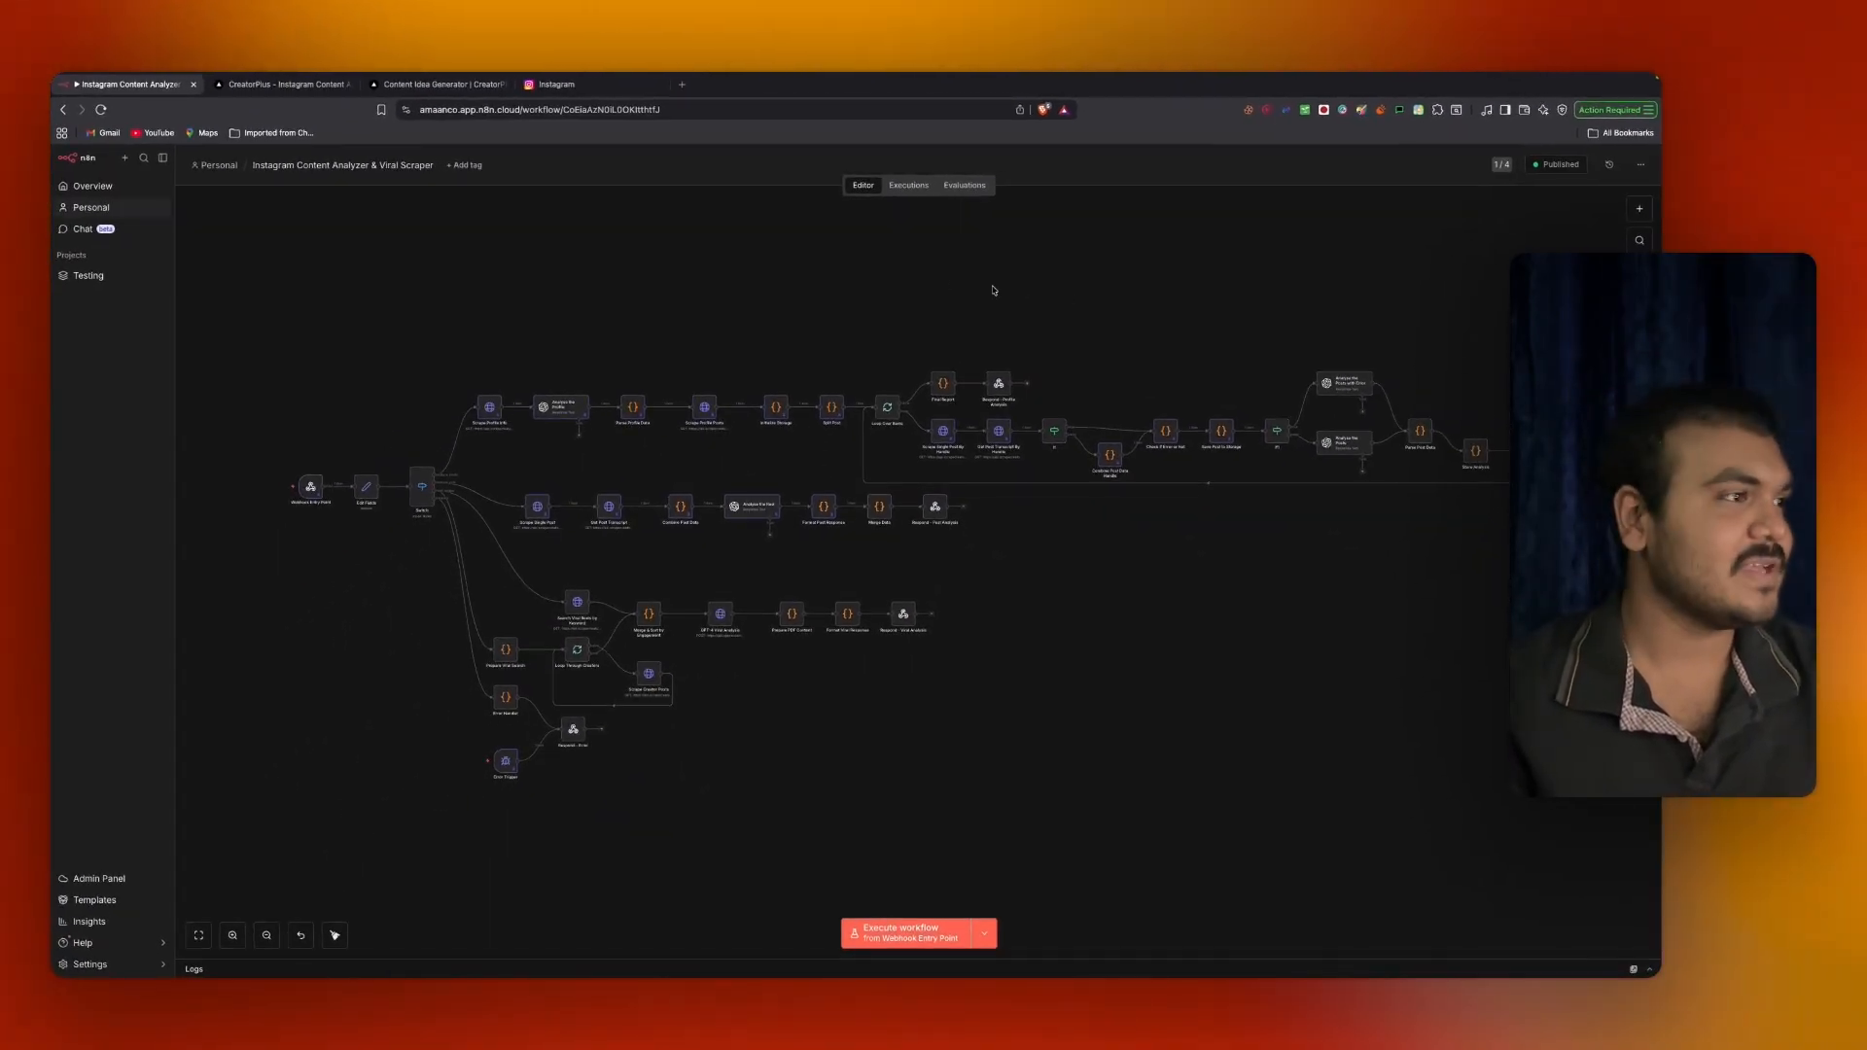
{"action": "left_click", "coordinate": [442, 84]}
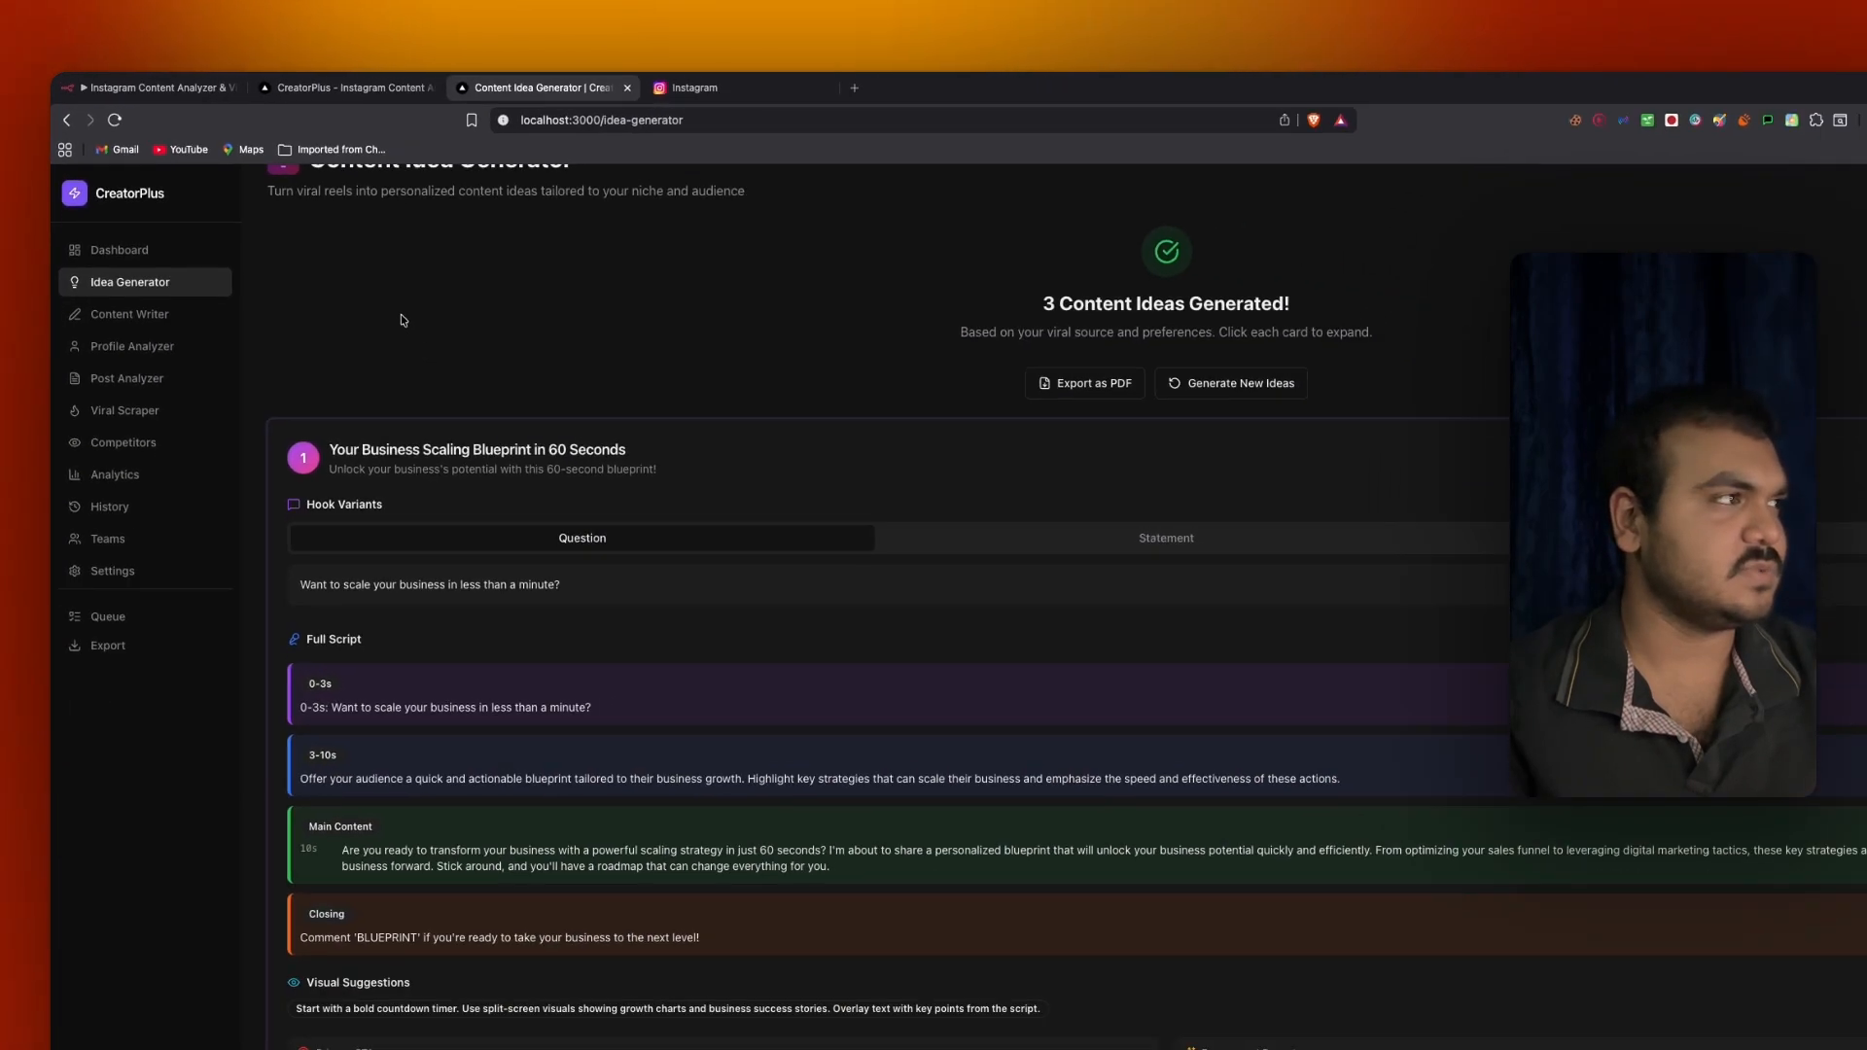
{"action": "scroll", "coordinate": [405, 357], "scroll_direction": "up", "scroll_amount": 1}
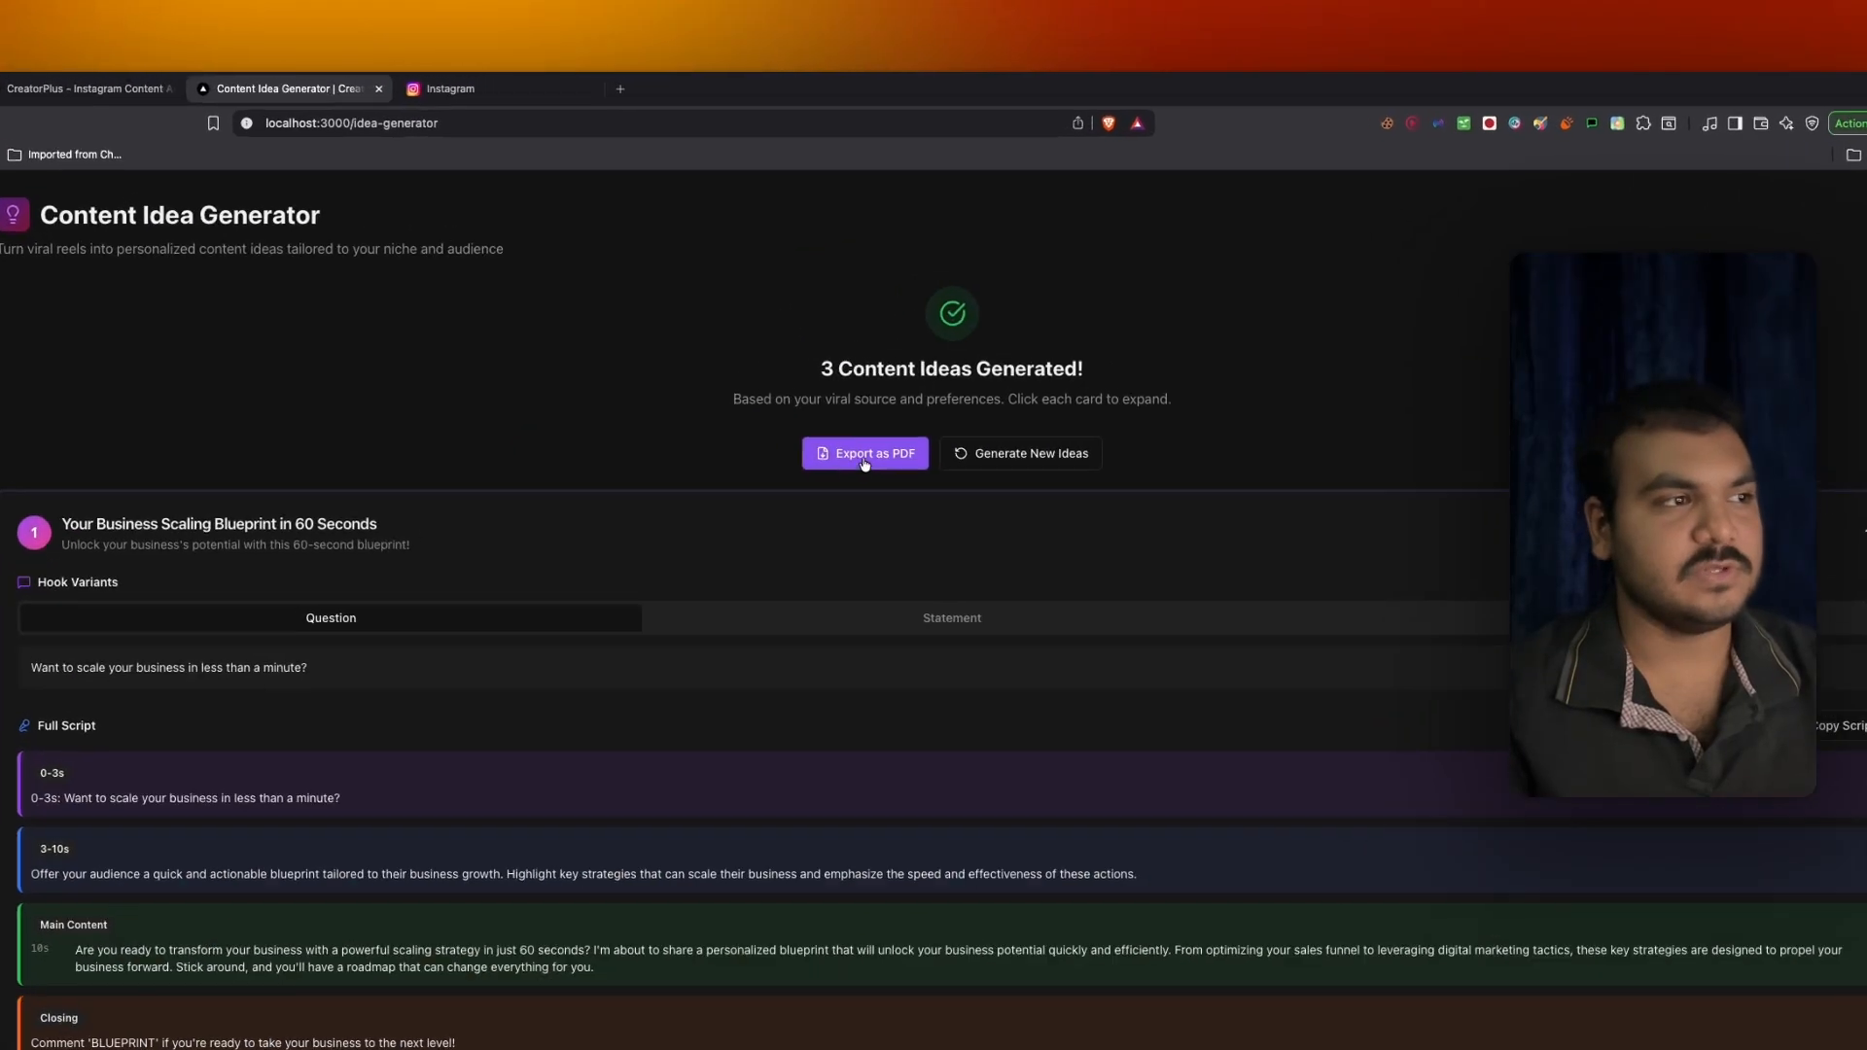
Export the generated ideas as a PDF named content-ideas-2026-02-21 in Downloads and open the downloaded file.
{"action": "left_click", "coordinate": [865, 356]}
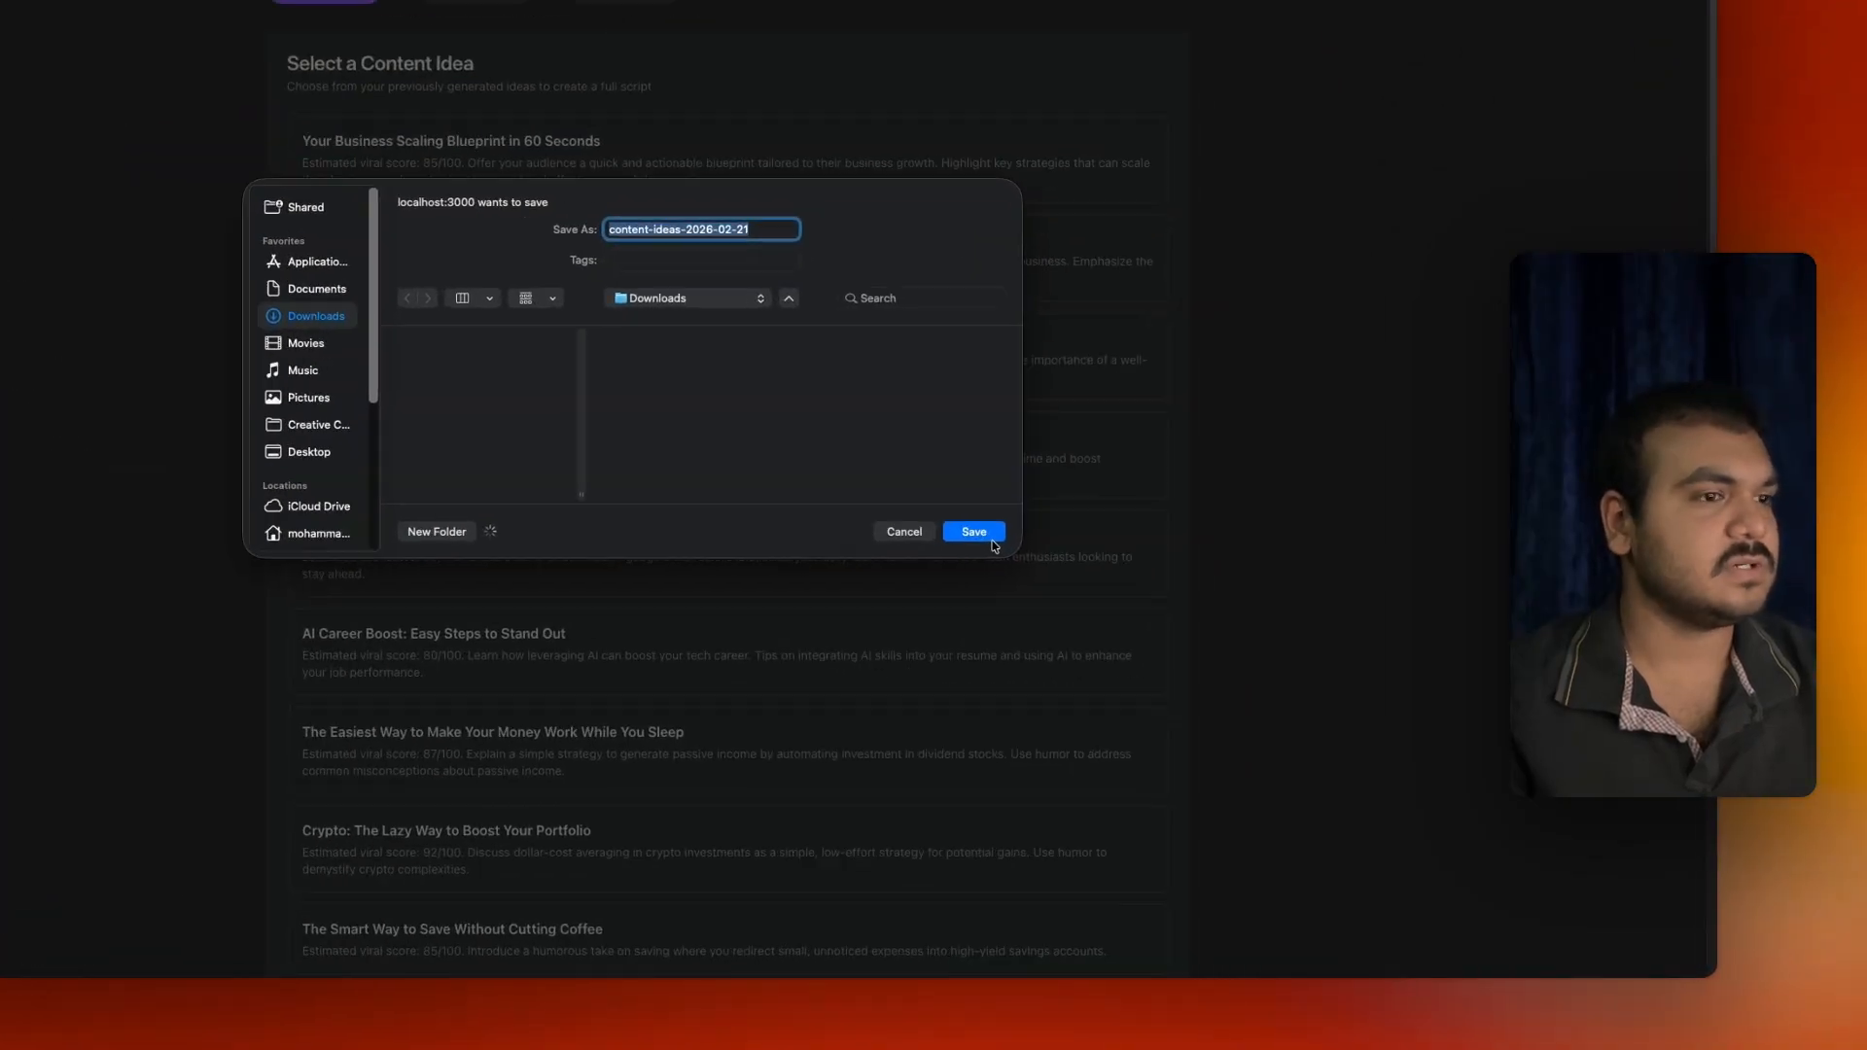
{"action": "left_click", "coordinate": [1118, 650]}
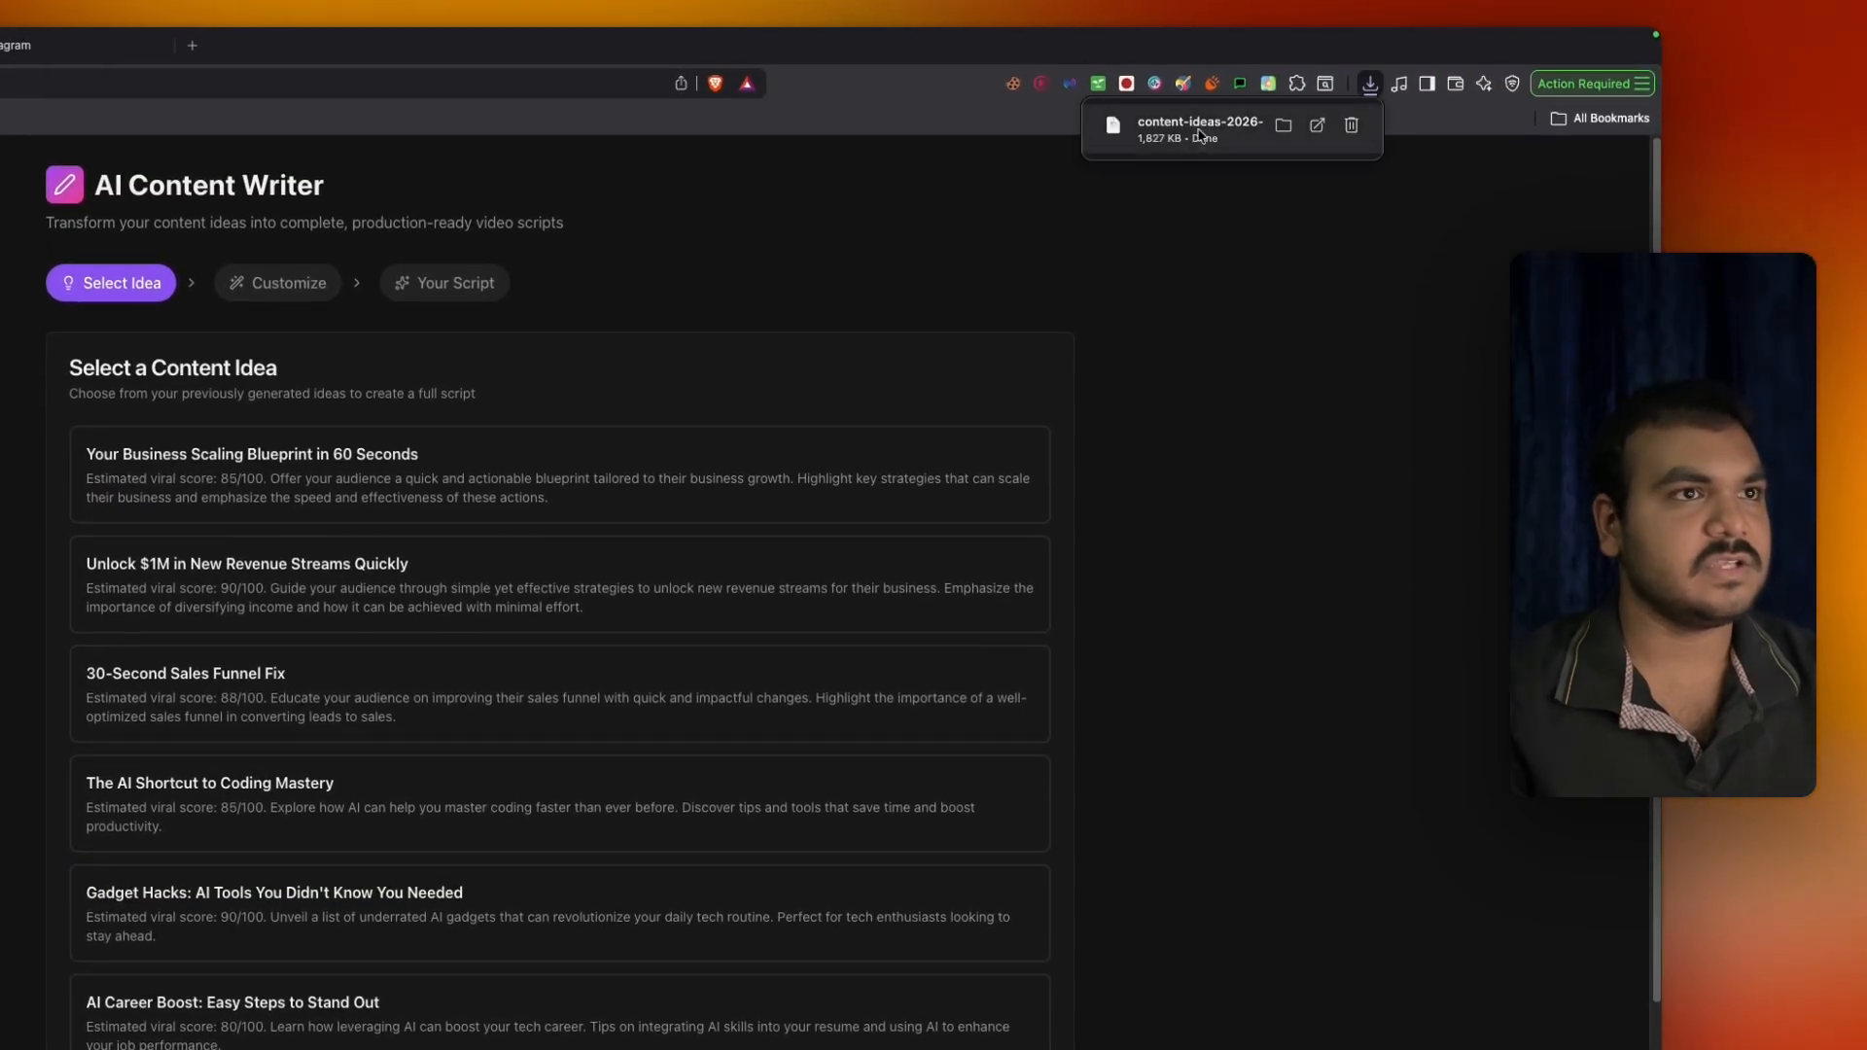
{"action": "left_click", "coordinate": [1198, 135]}
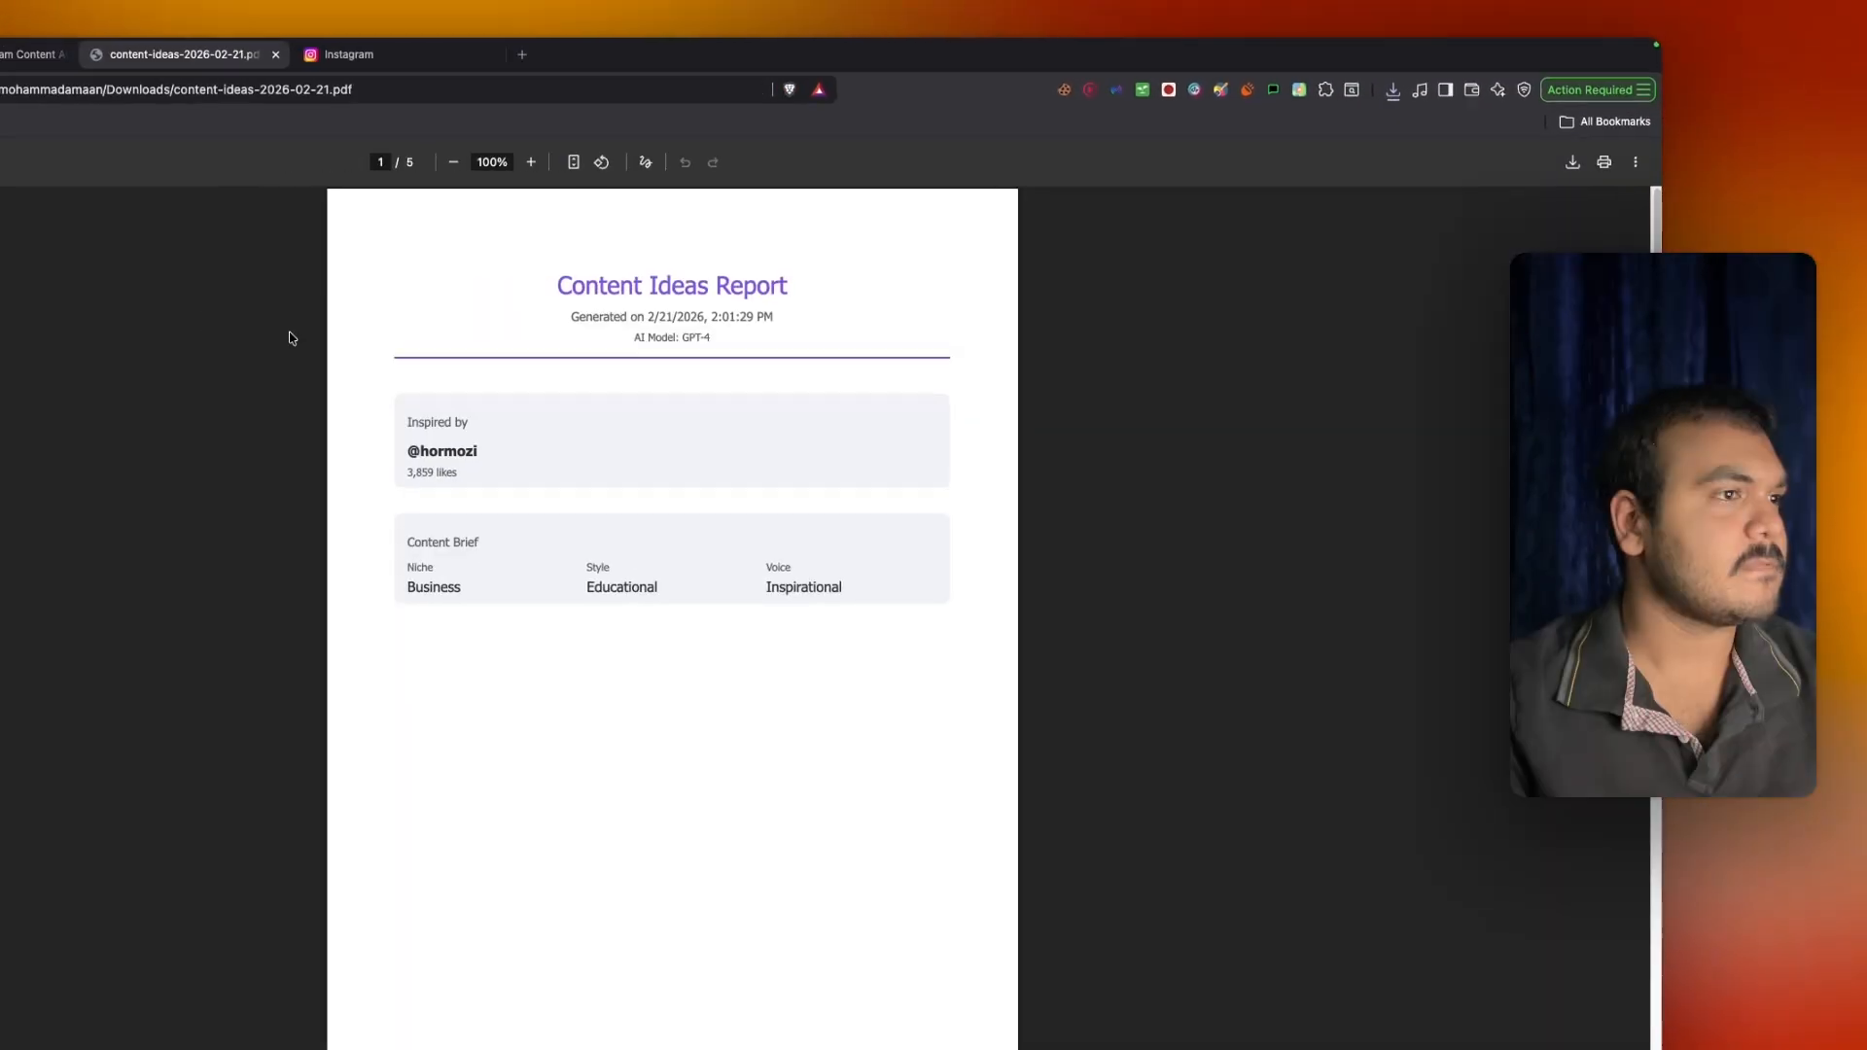
Read through the hooks, scripts and visual suggestions in the Content Ideas Report PDF and close it.
{"action": "scroll", "coordinate": [478, 648], "scroll_direction": "down", "scroll_amount": 4}
{"action": "scroll", "coordinate": [872, 484], "scroll_direction": "down", "scroll_amount": 3}
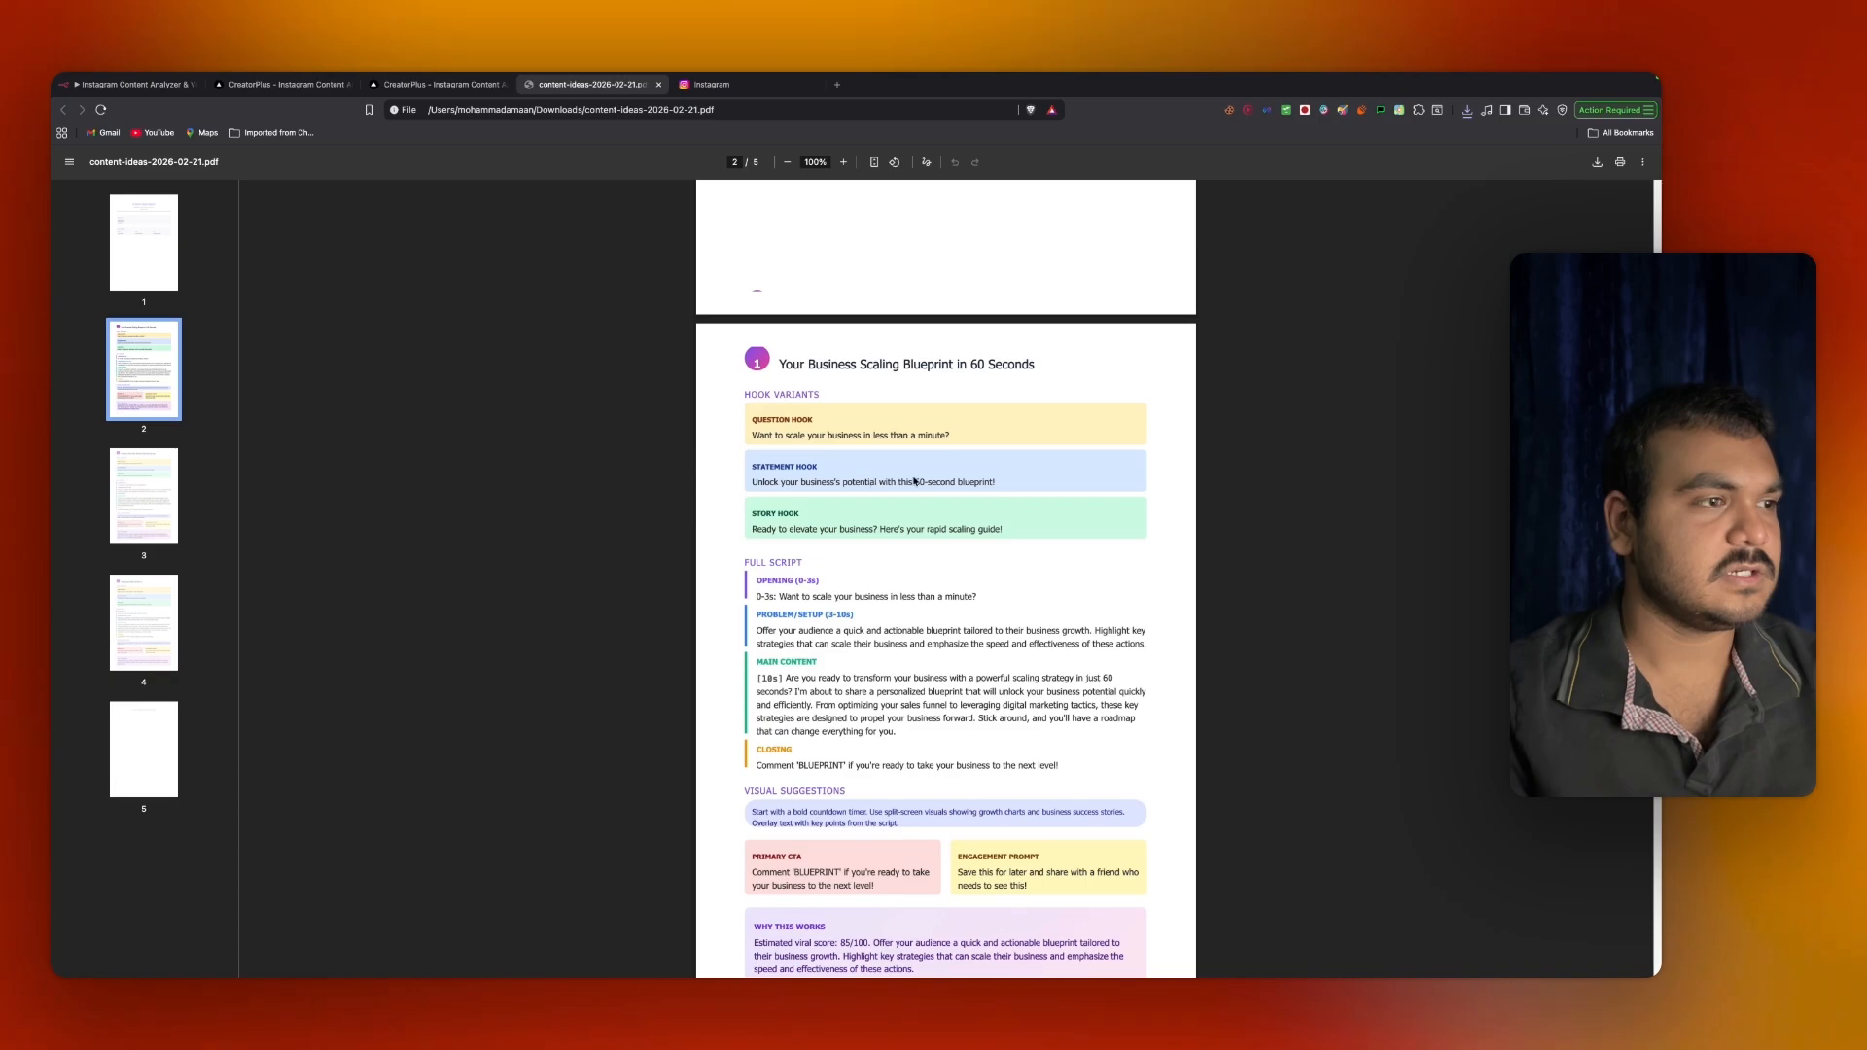
{"action": "scroll", "coordinate": [844, 567], "scroll_direction": "down", "scroll_amount": 12}
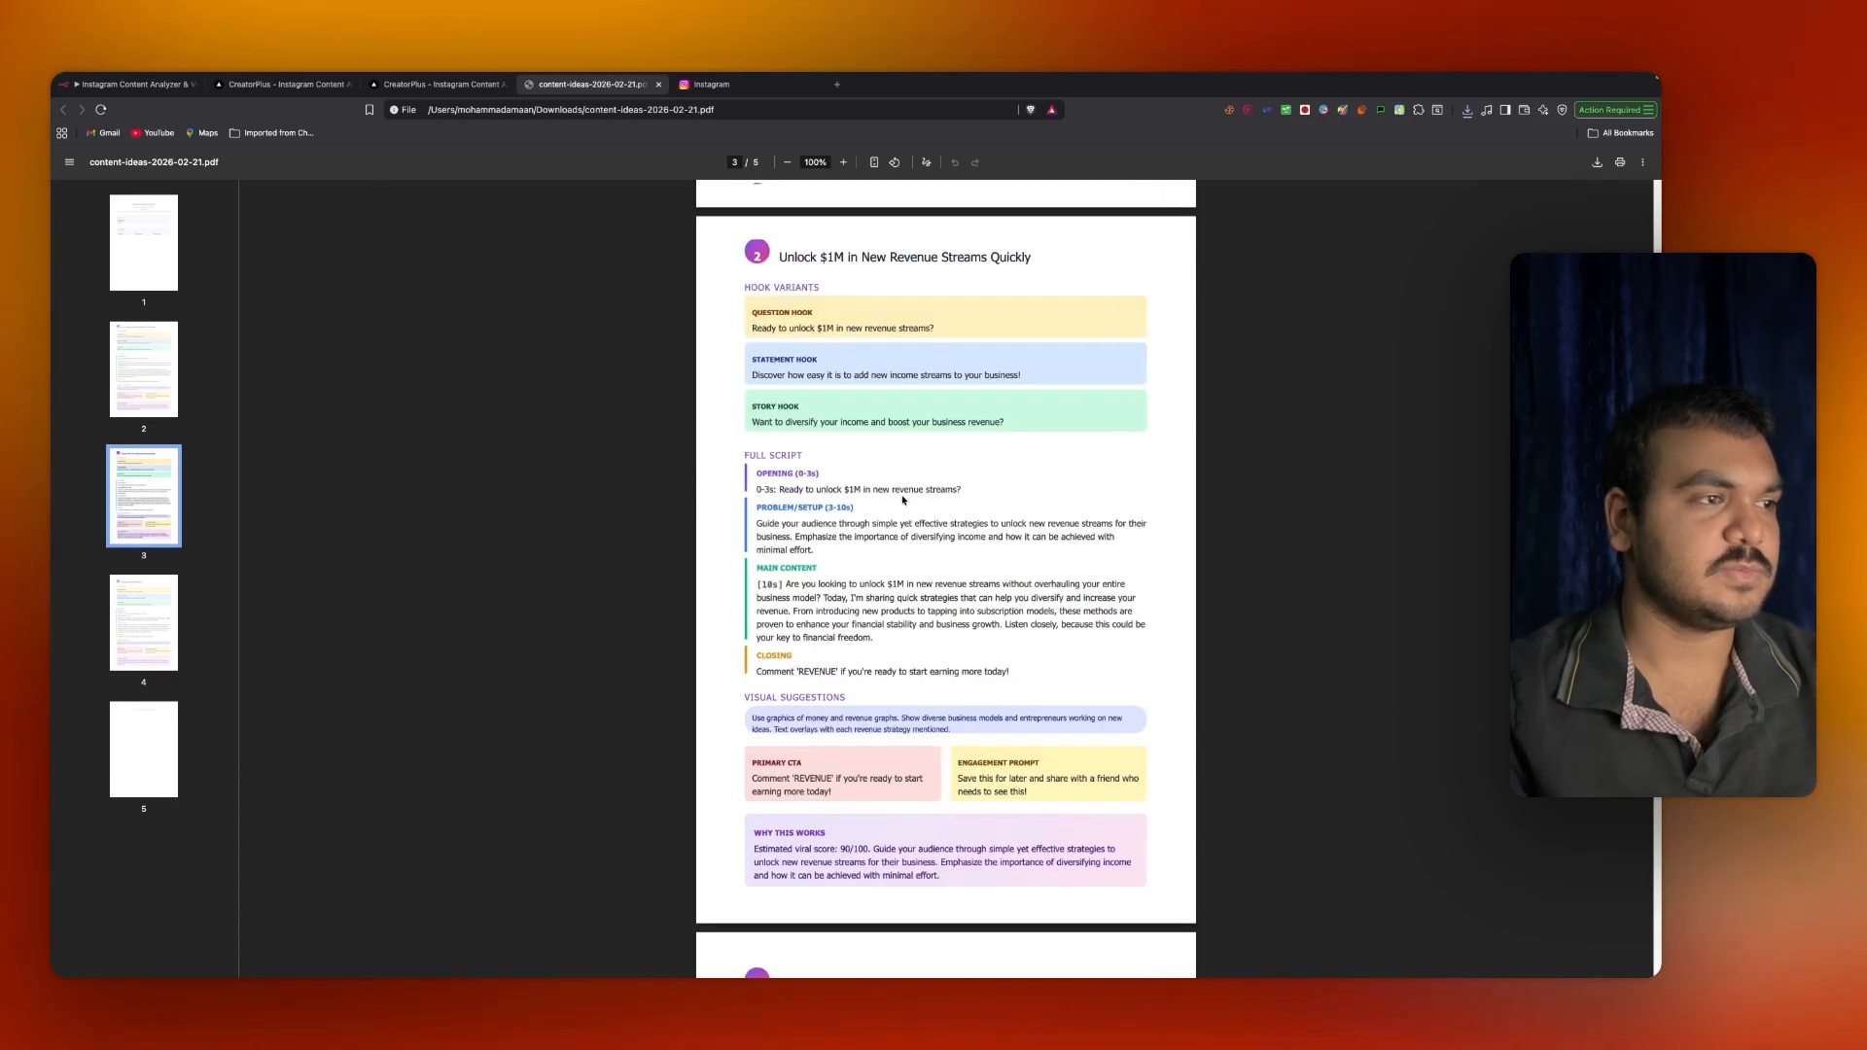
{"action": "scroll", "coordinate": [913, 498], "scroll_direction": "down", "scroll_amount": 20}
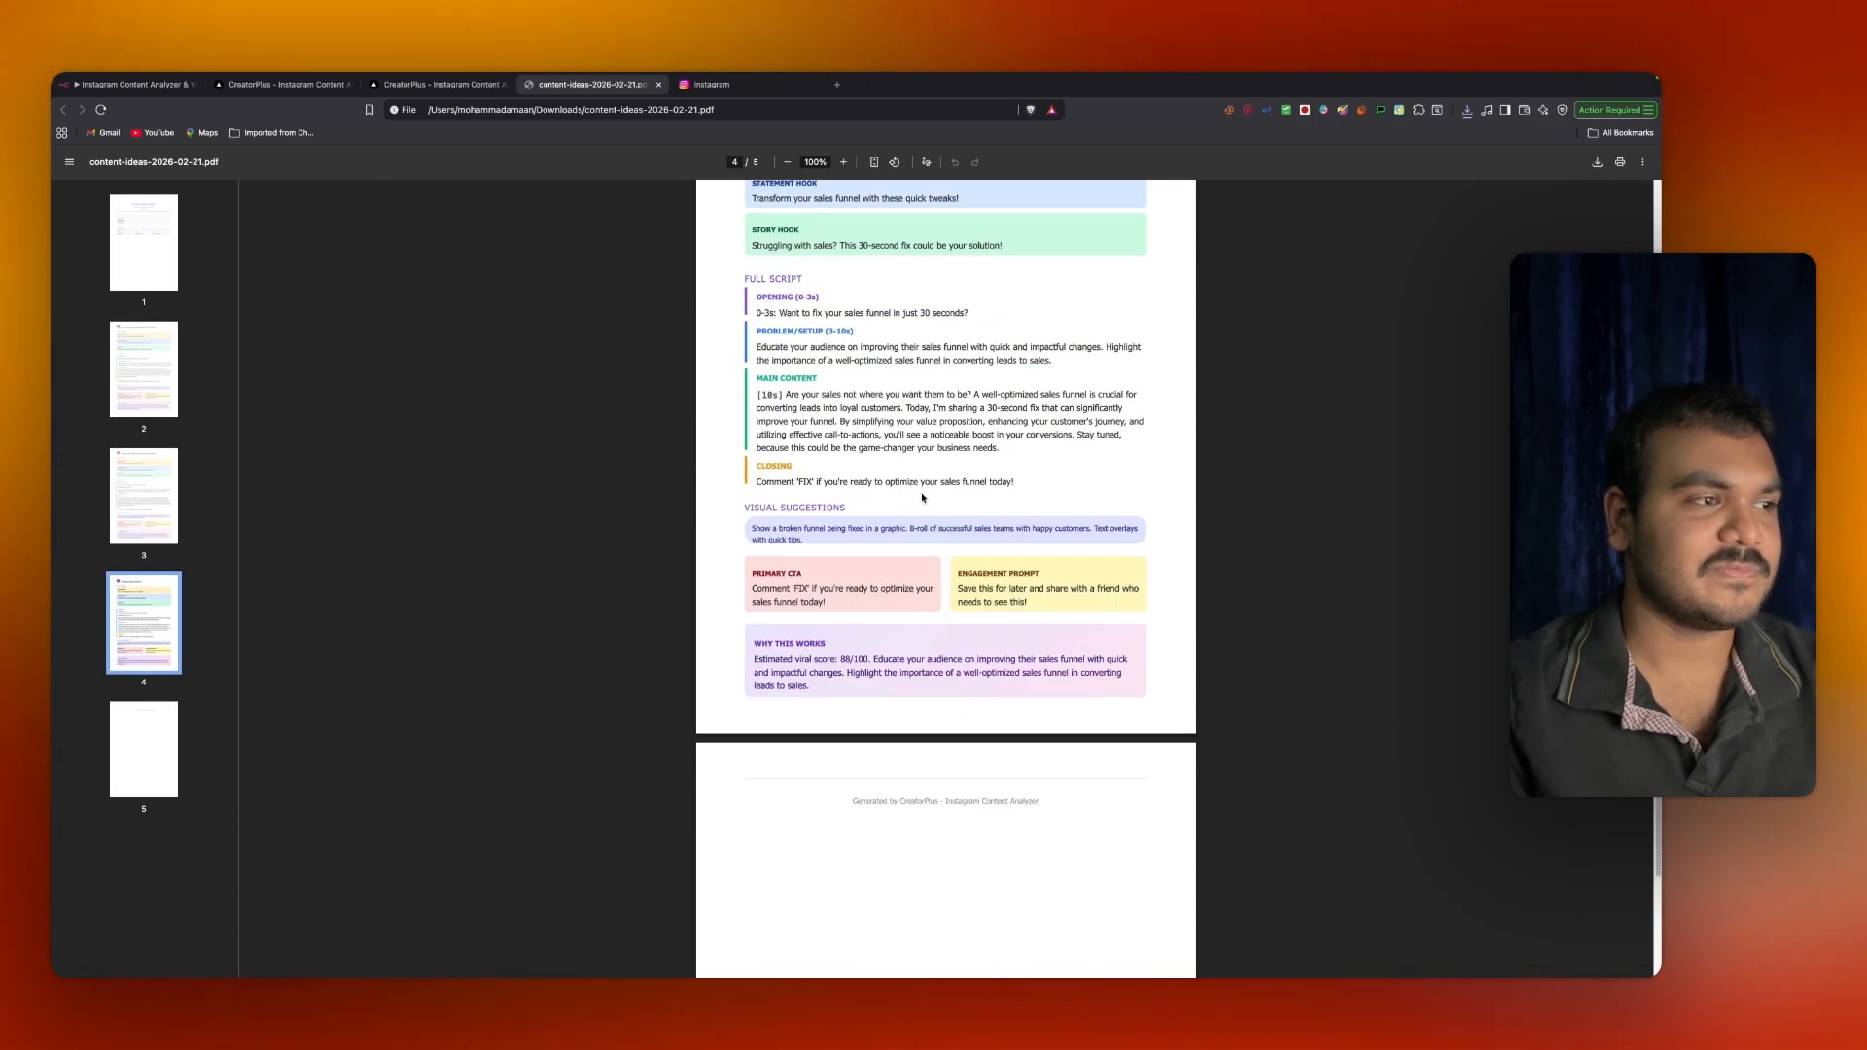
{"action": "scroll", "coordinate": [922, 498], "scroll_direction": "up", "scroll_amount": 20}
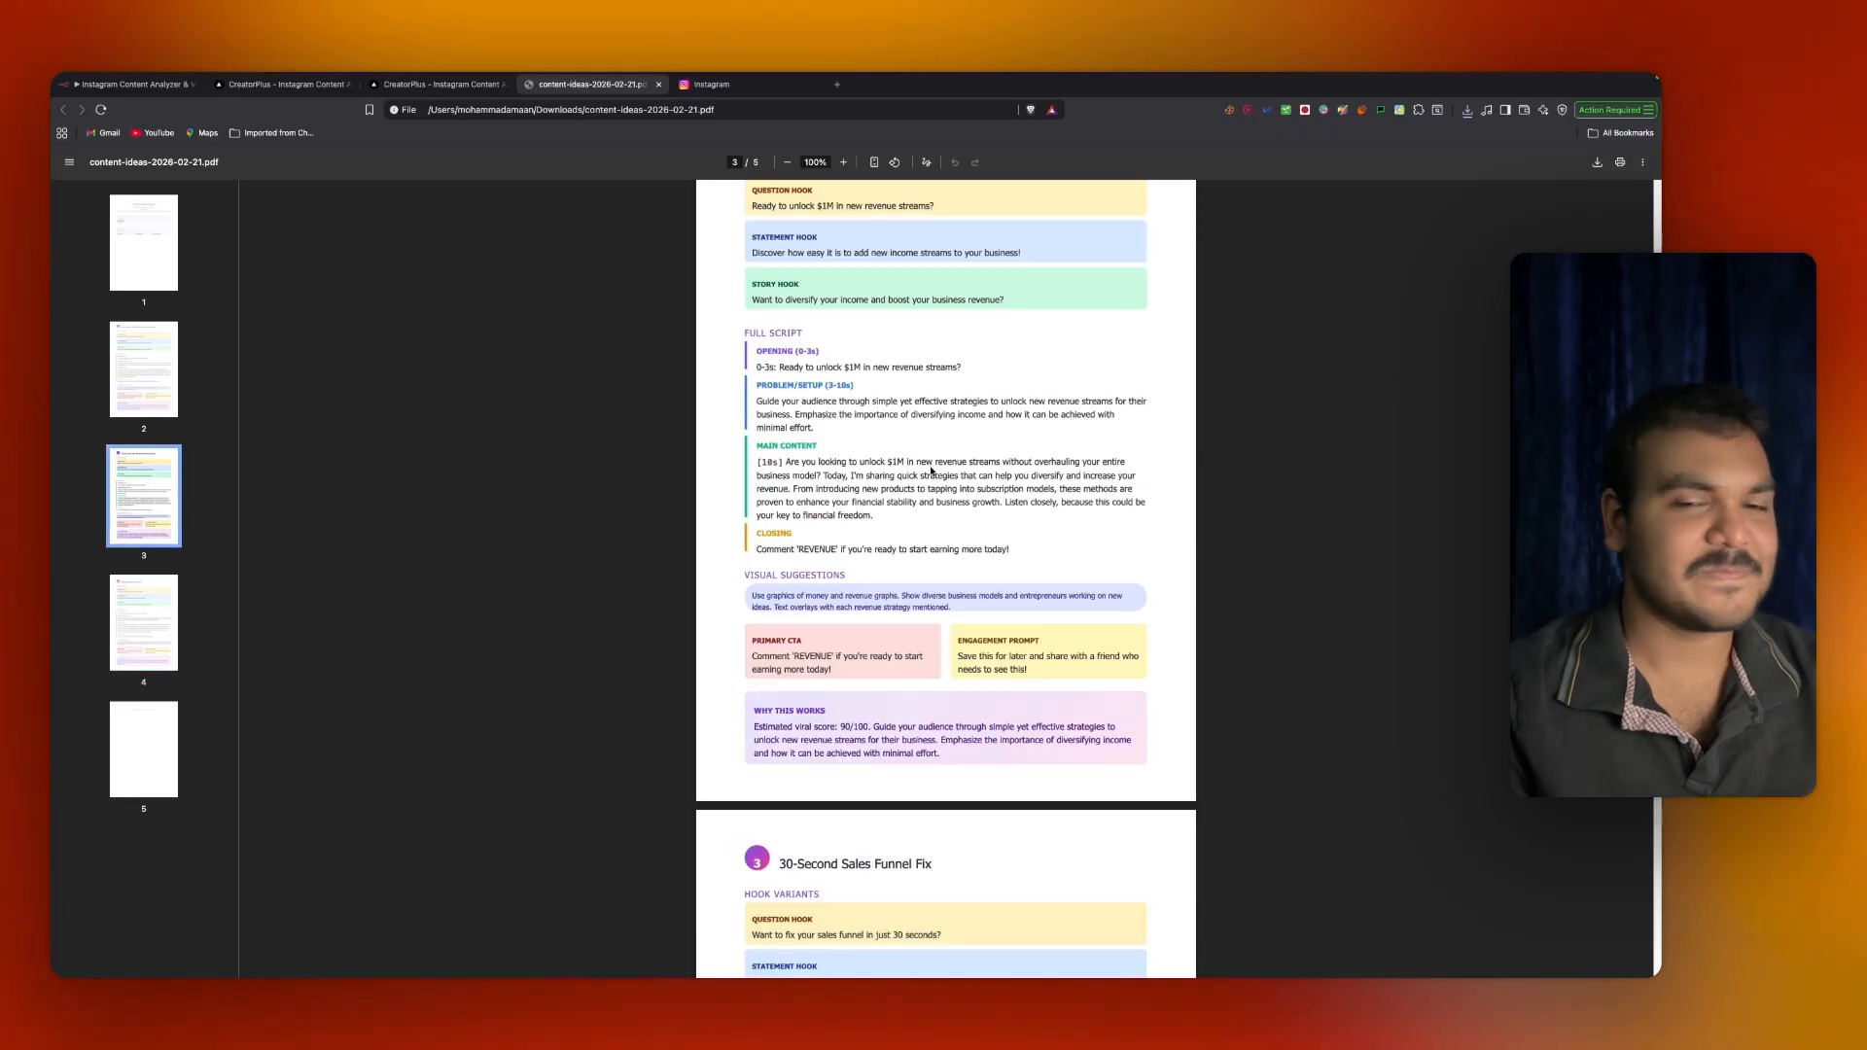
{"action": "scroll", "coordinate": [931, 472], "scroll_direction": "up", "scroll_amount": 15}
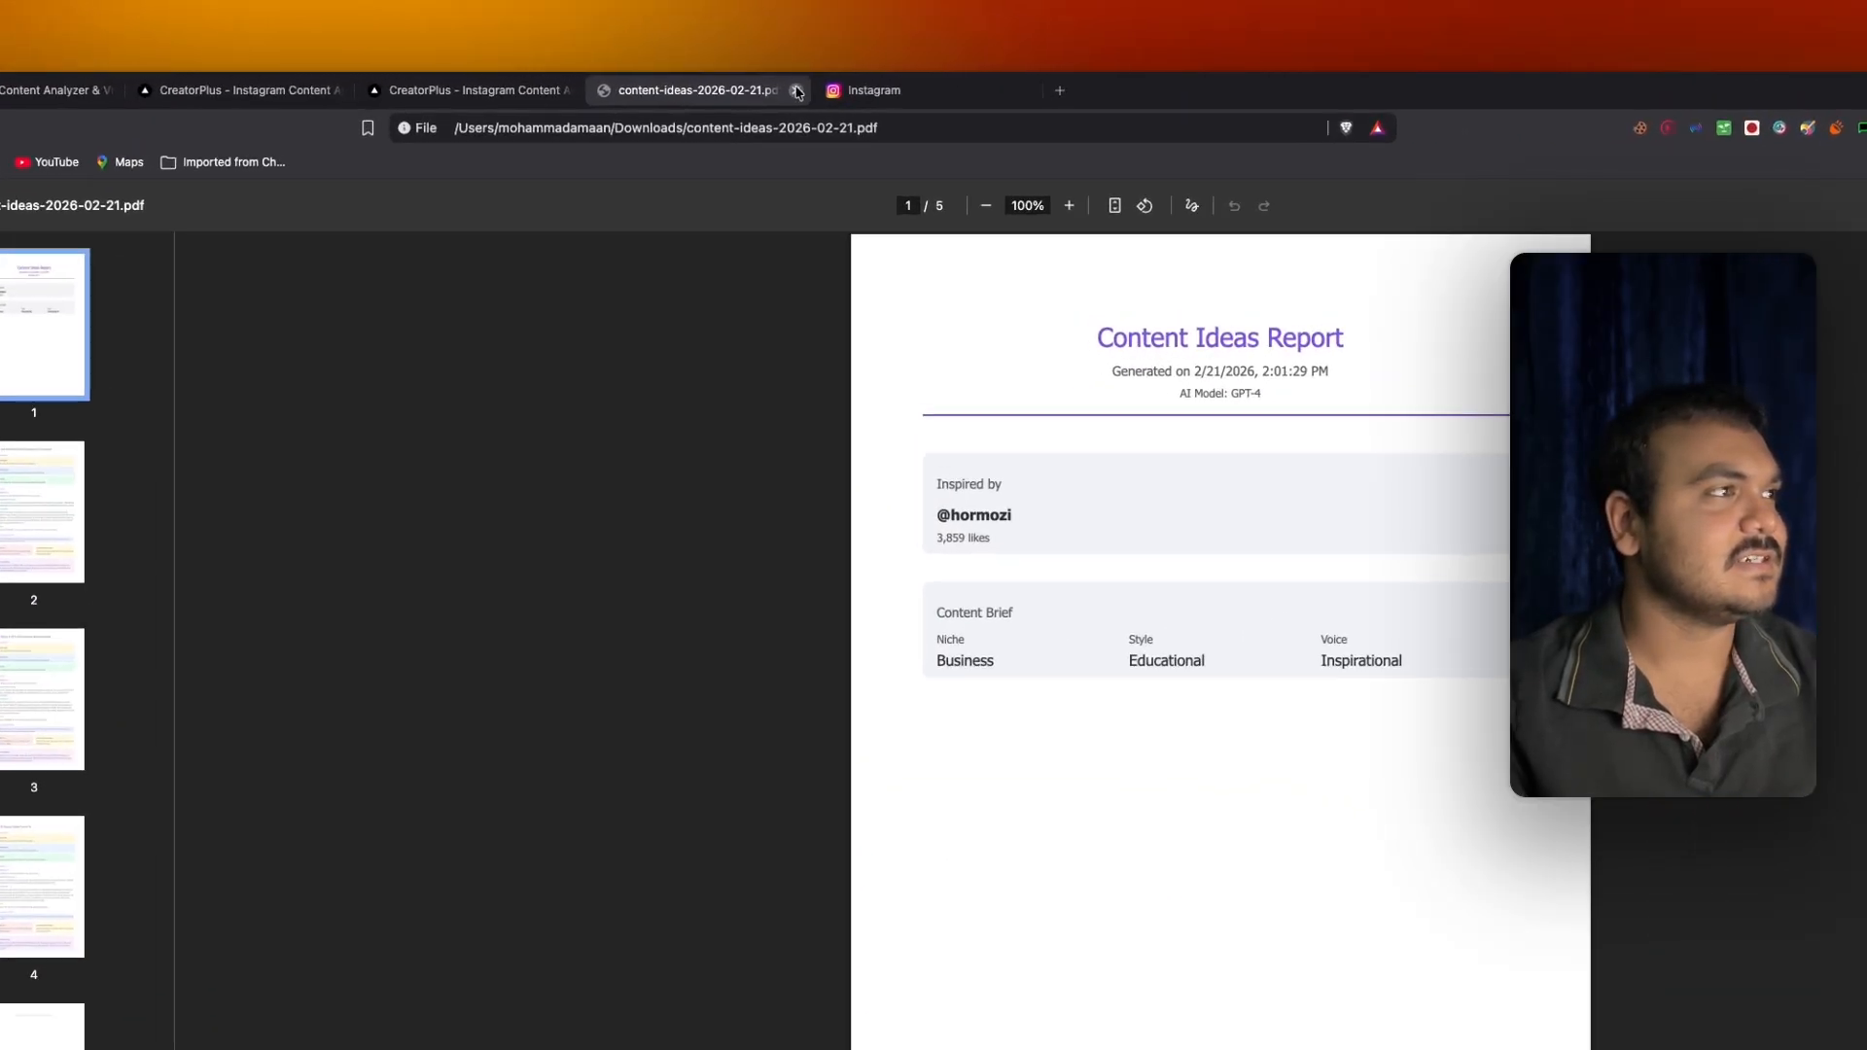
{"action": "key", "text": "super+w"}
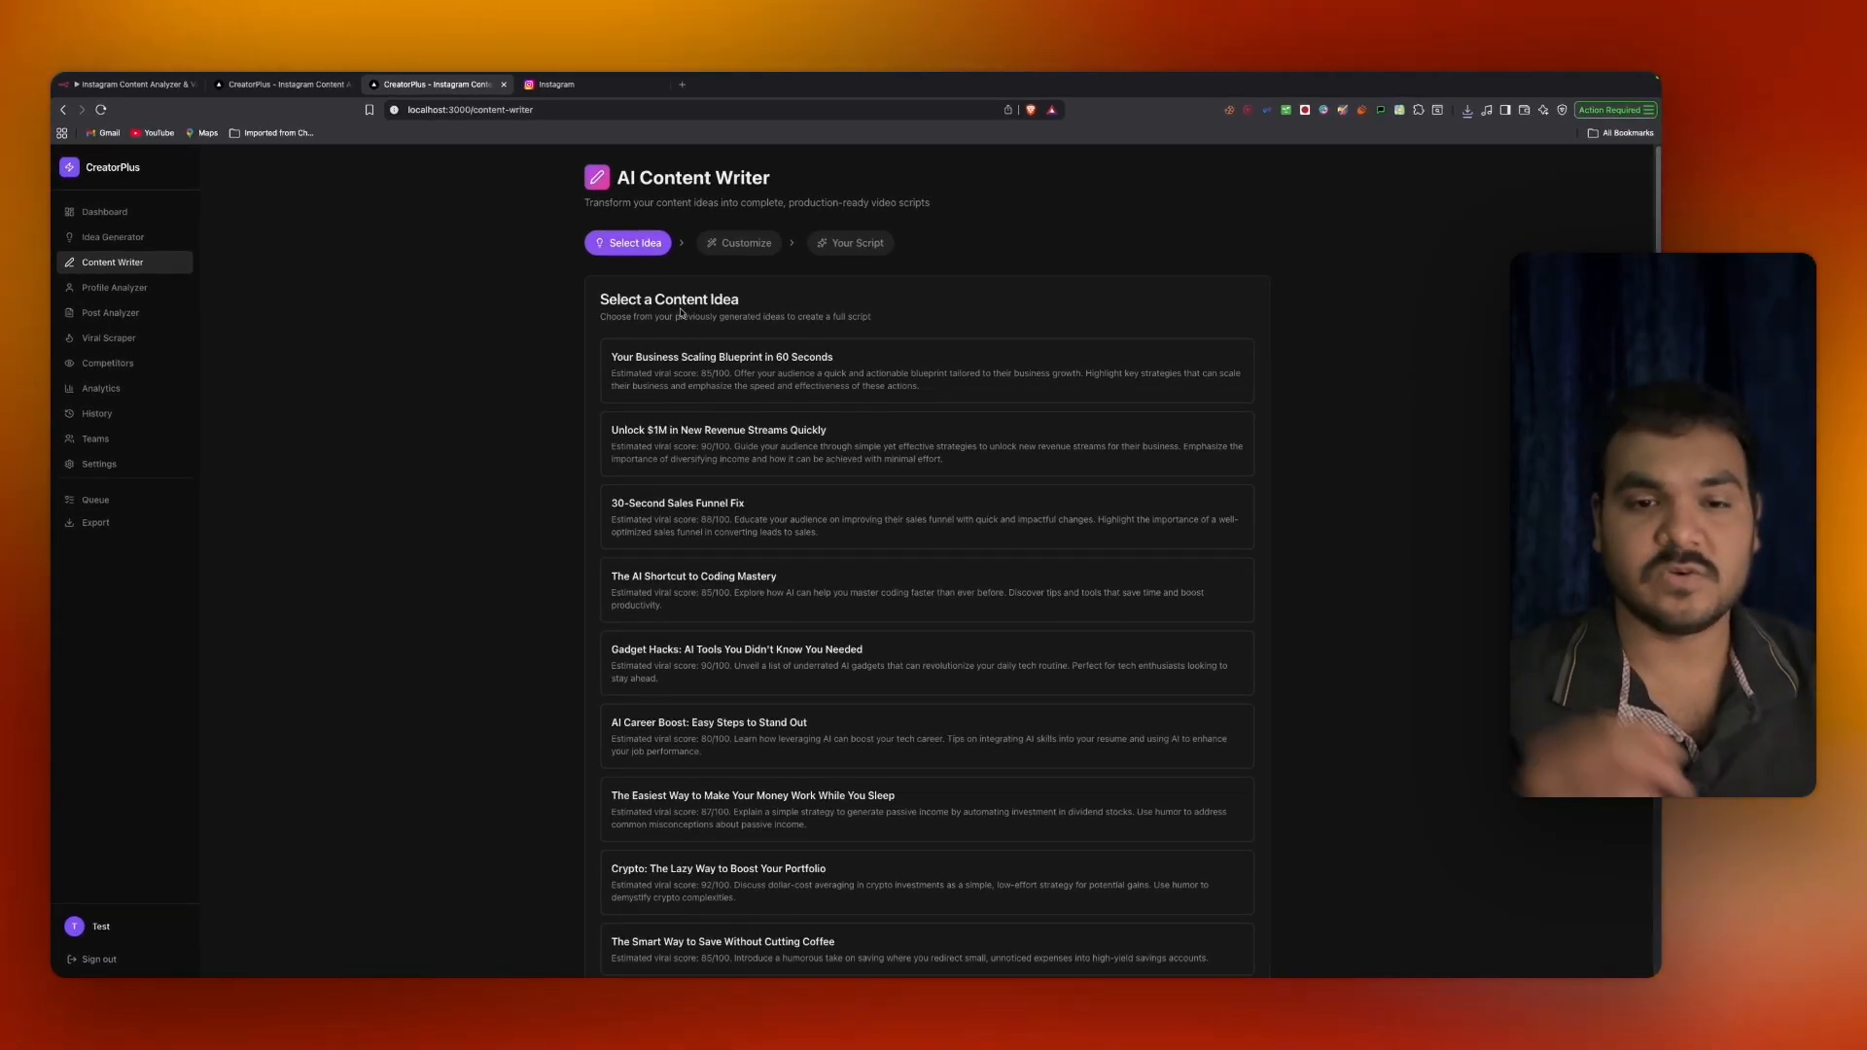
Choose the idea "Unlocking Wealth: The Lazy Investor's Guide to ETFs" in the Content Writer and continue to script customization.
{"action": "scroll", "coordinate": [682, 311], "scroll_direction": "down", "scroll_amount": 1}
{"action": "scroll", "coordinate": [681, 311], "scroll_direction": "down", "scroll_amount": 5}
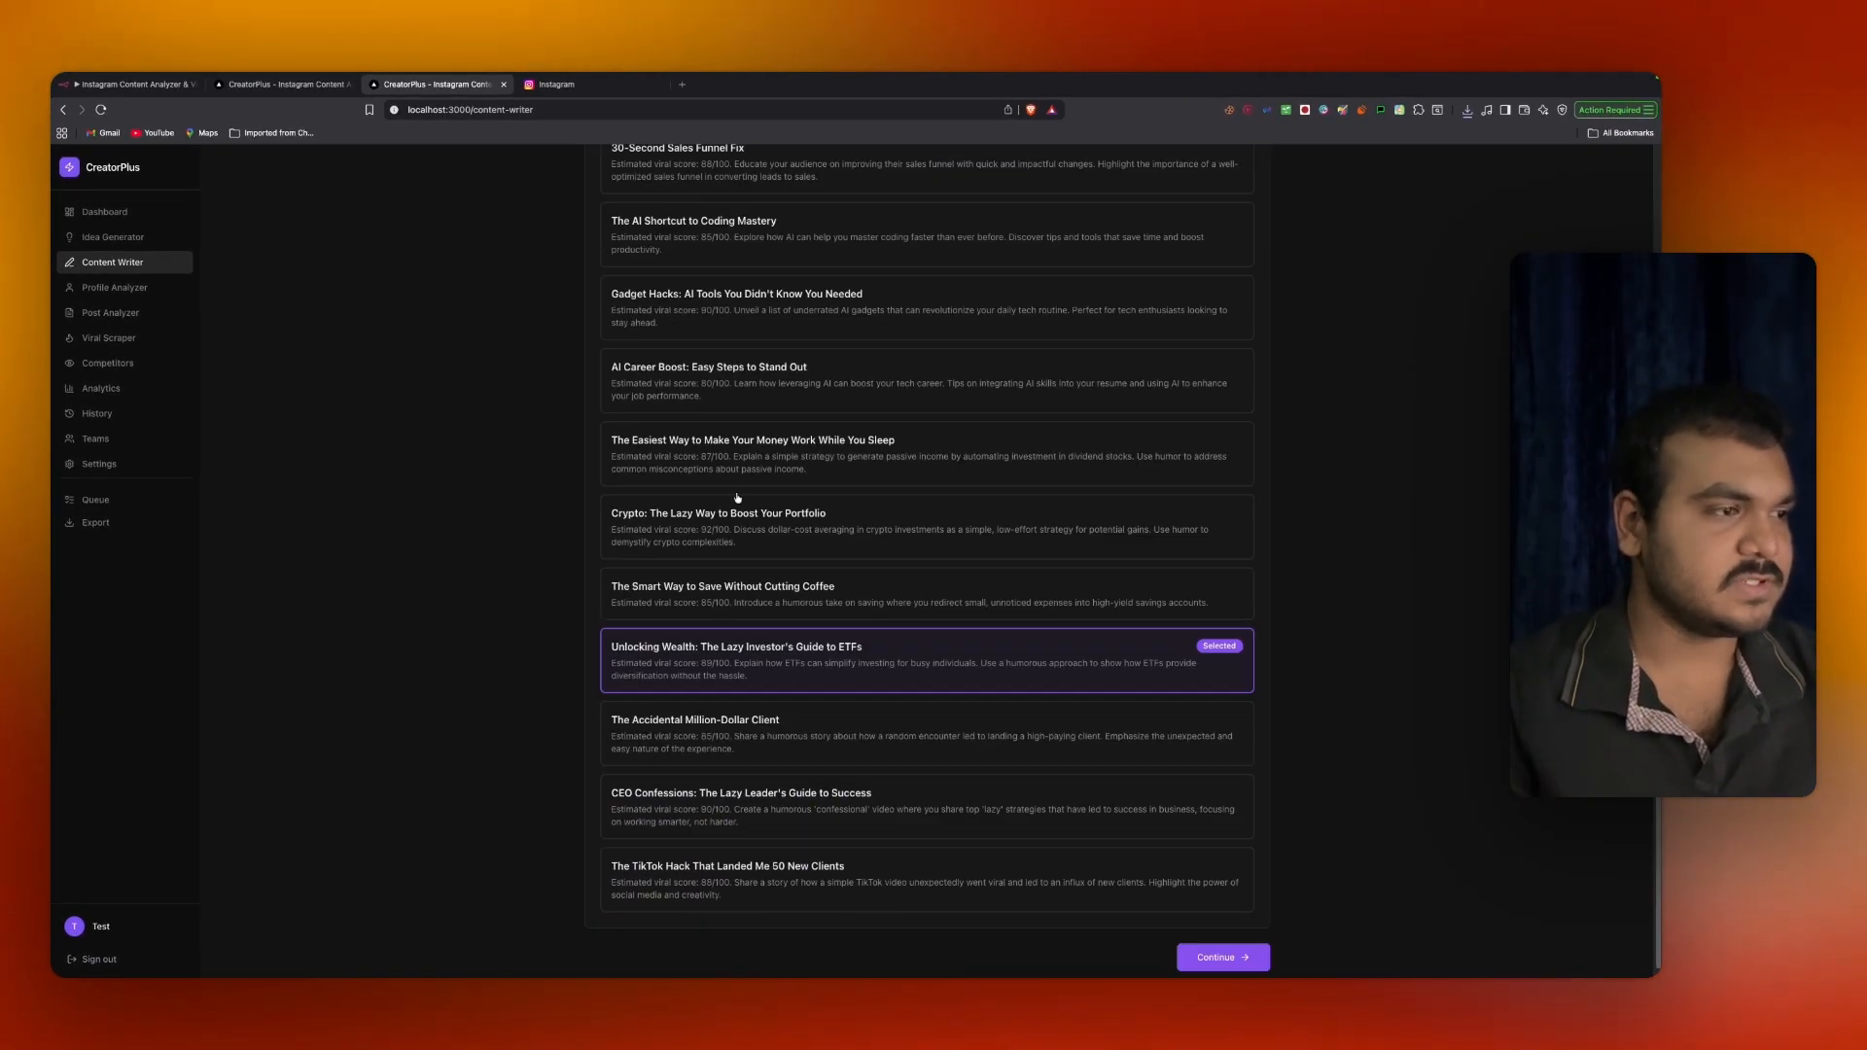
{"action": "scroll", "coordinate": [846, 648], "scroll_direction": "up", "scroll_amount": 4}
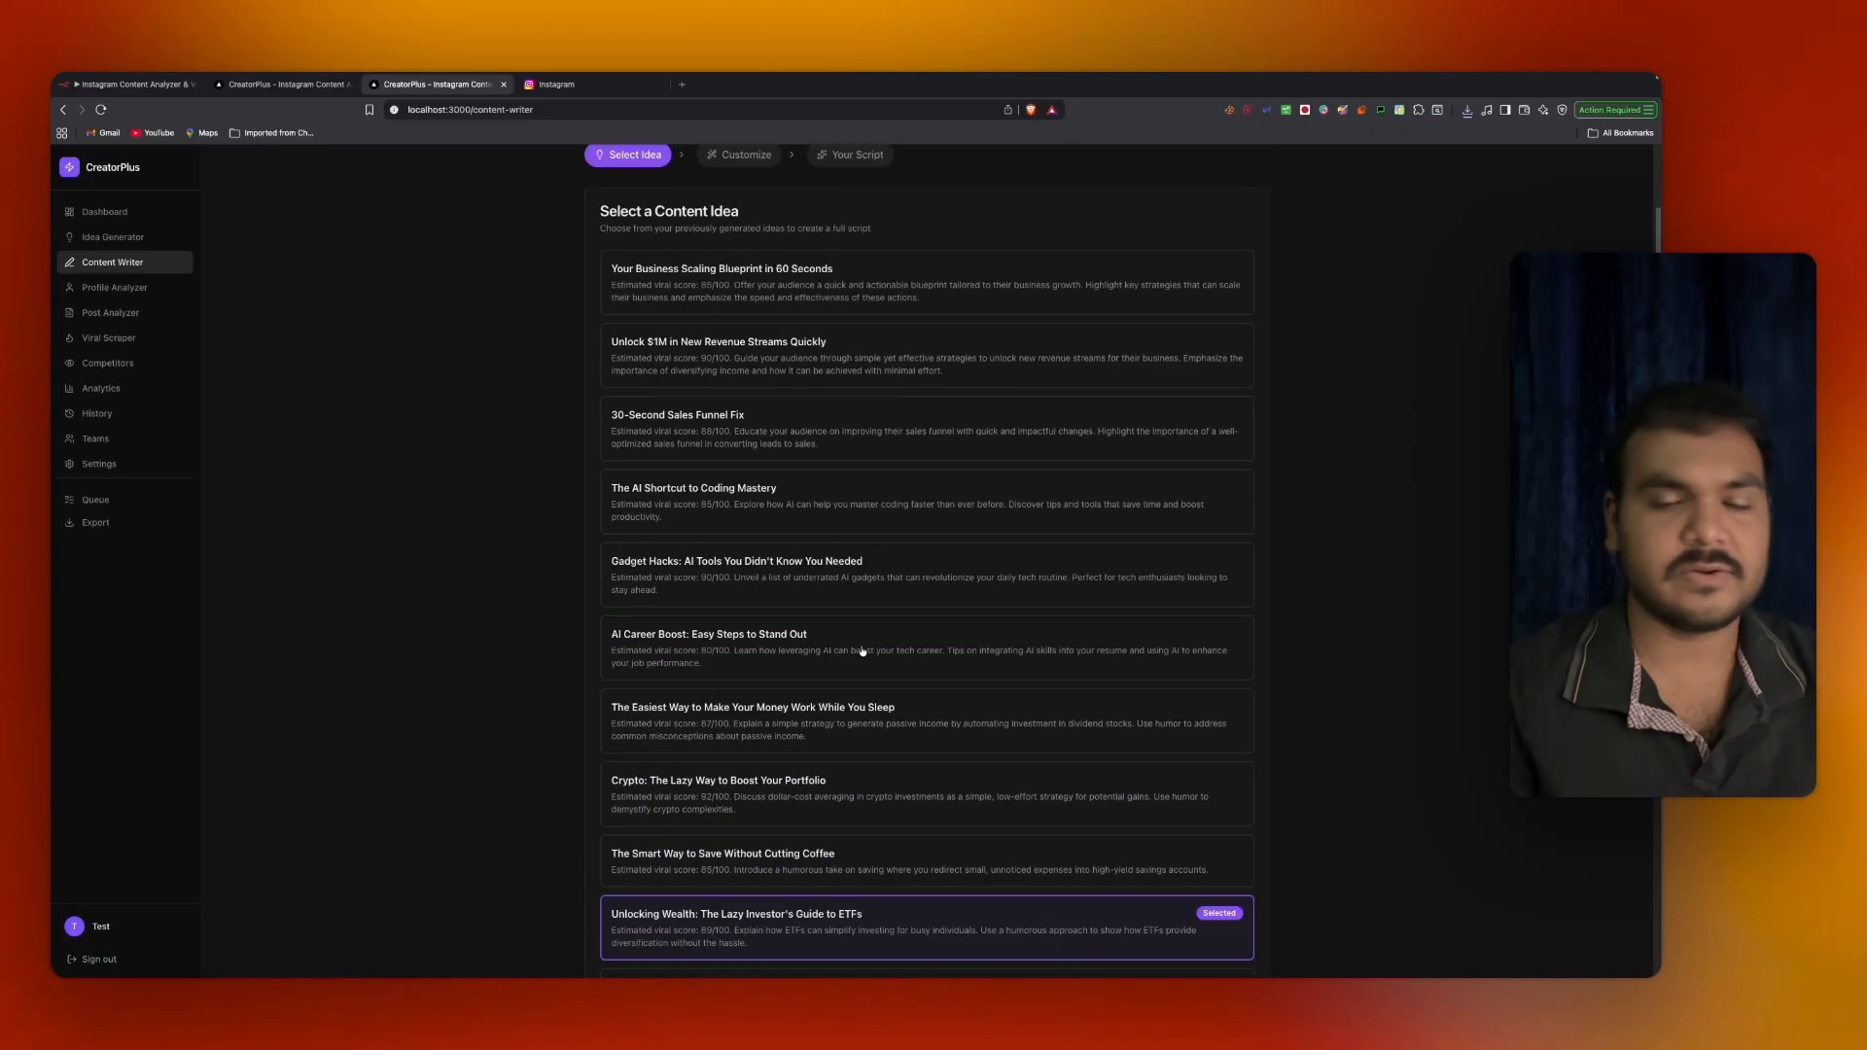
{"action": "scroll", "coordinate": [861, 651], "scroll_direction": "up", "scroll_amount": 1}
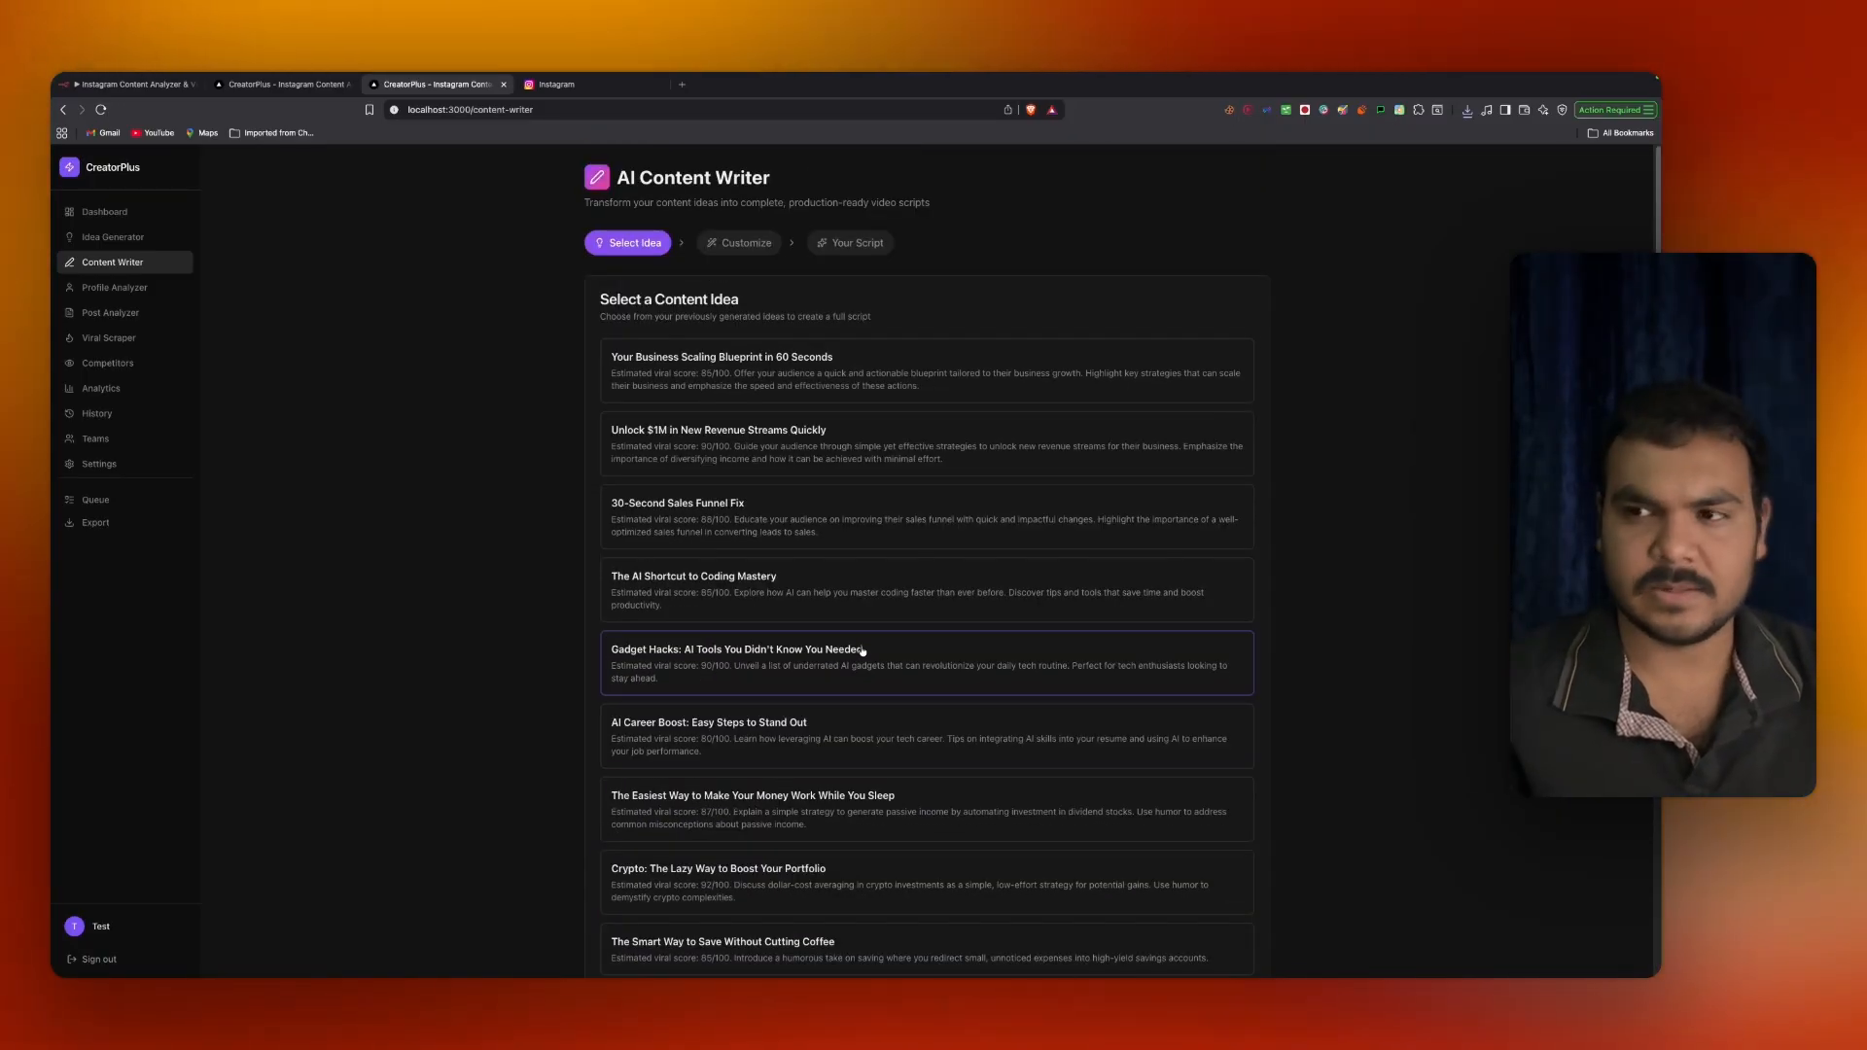
{"action": "scroll", "coordinate": [861, 650], "scroll_direction": "down", "scroll_amount": 3}
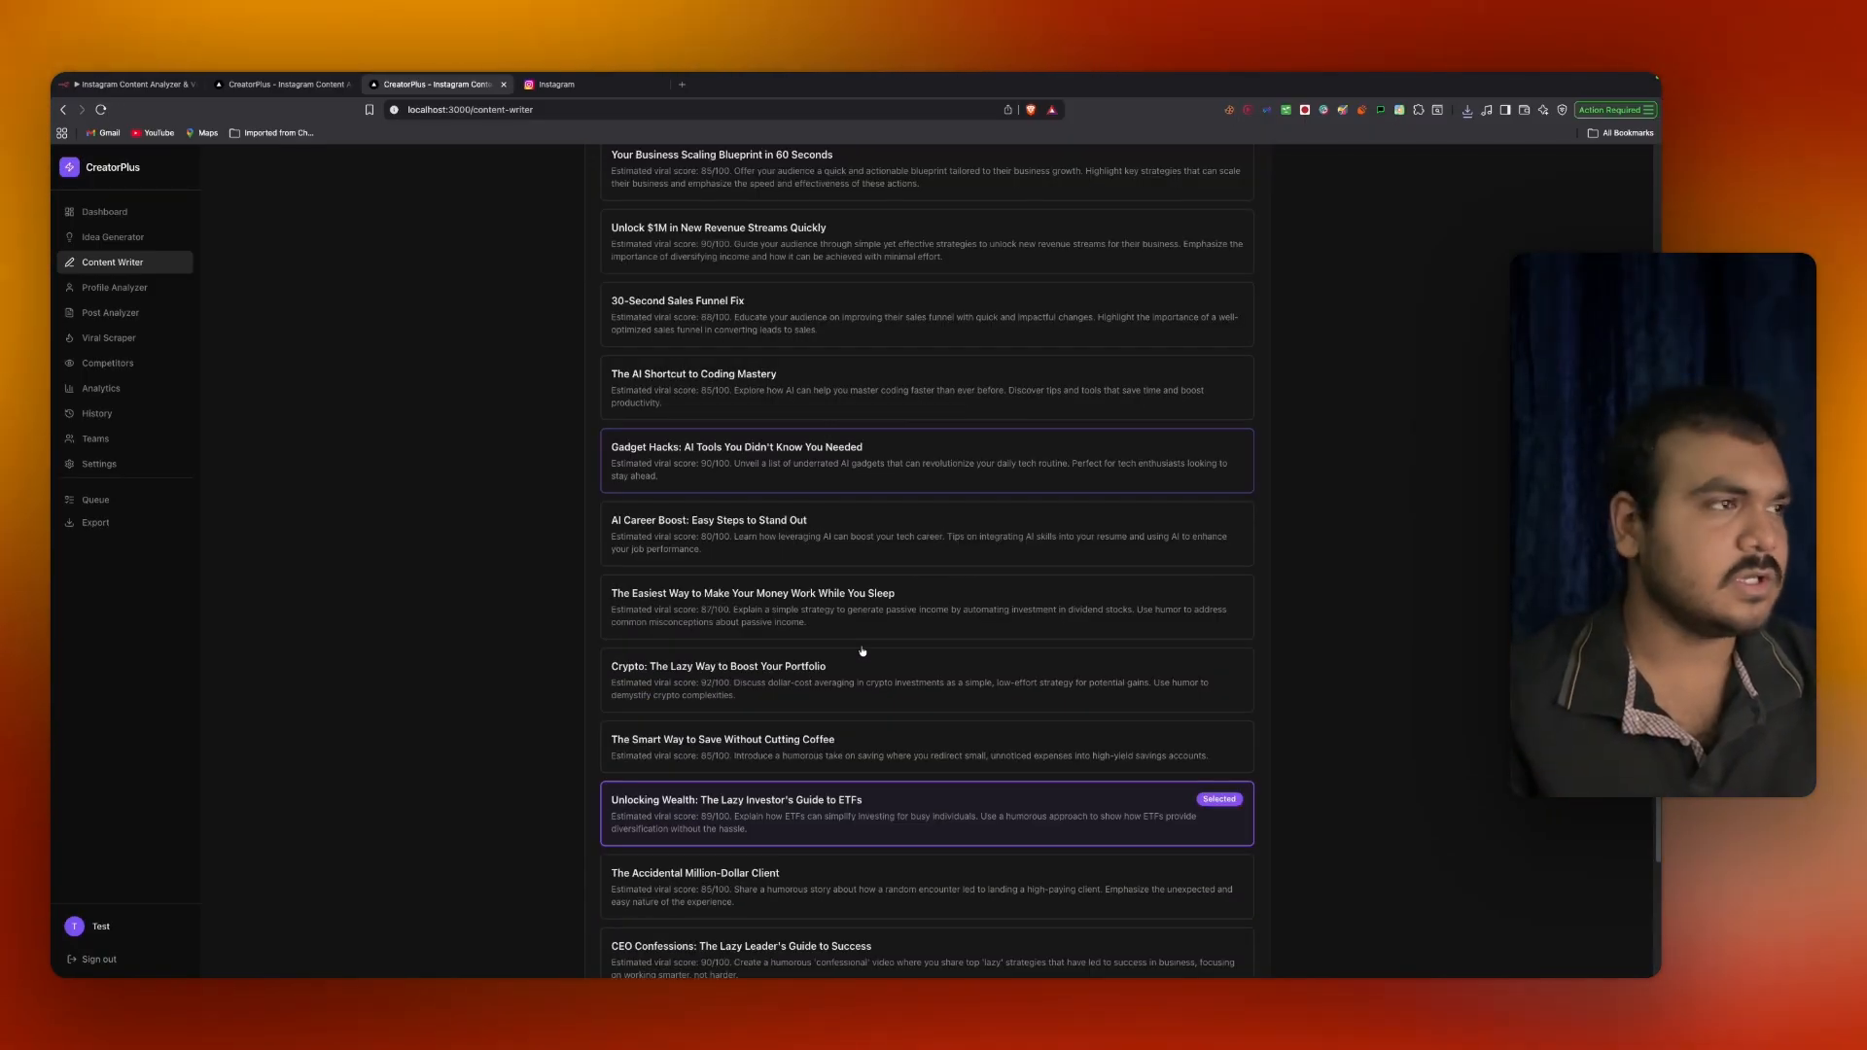
{"action": "scroll", "coordinate": [862, 651], "scroll_direction": "down", "scroll_amount": 3}
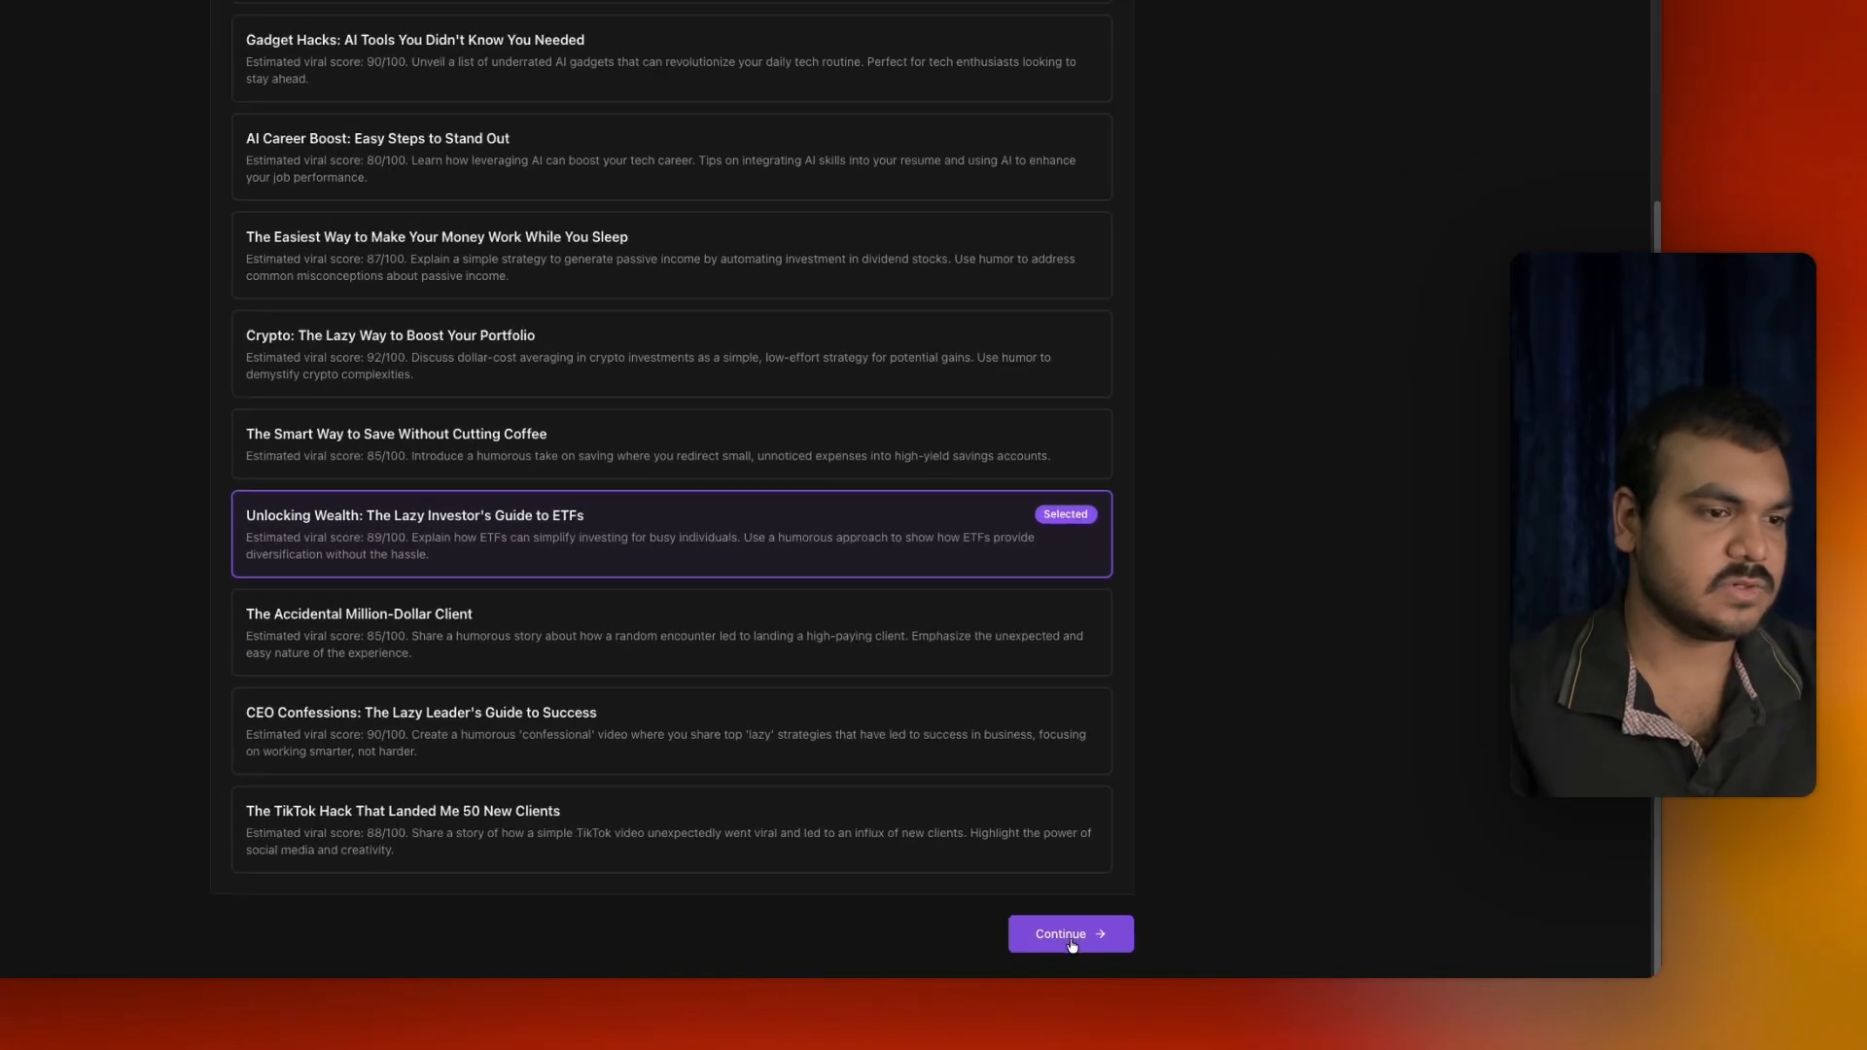
{"action": "left_click", "coordinate": [1071, 943]}
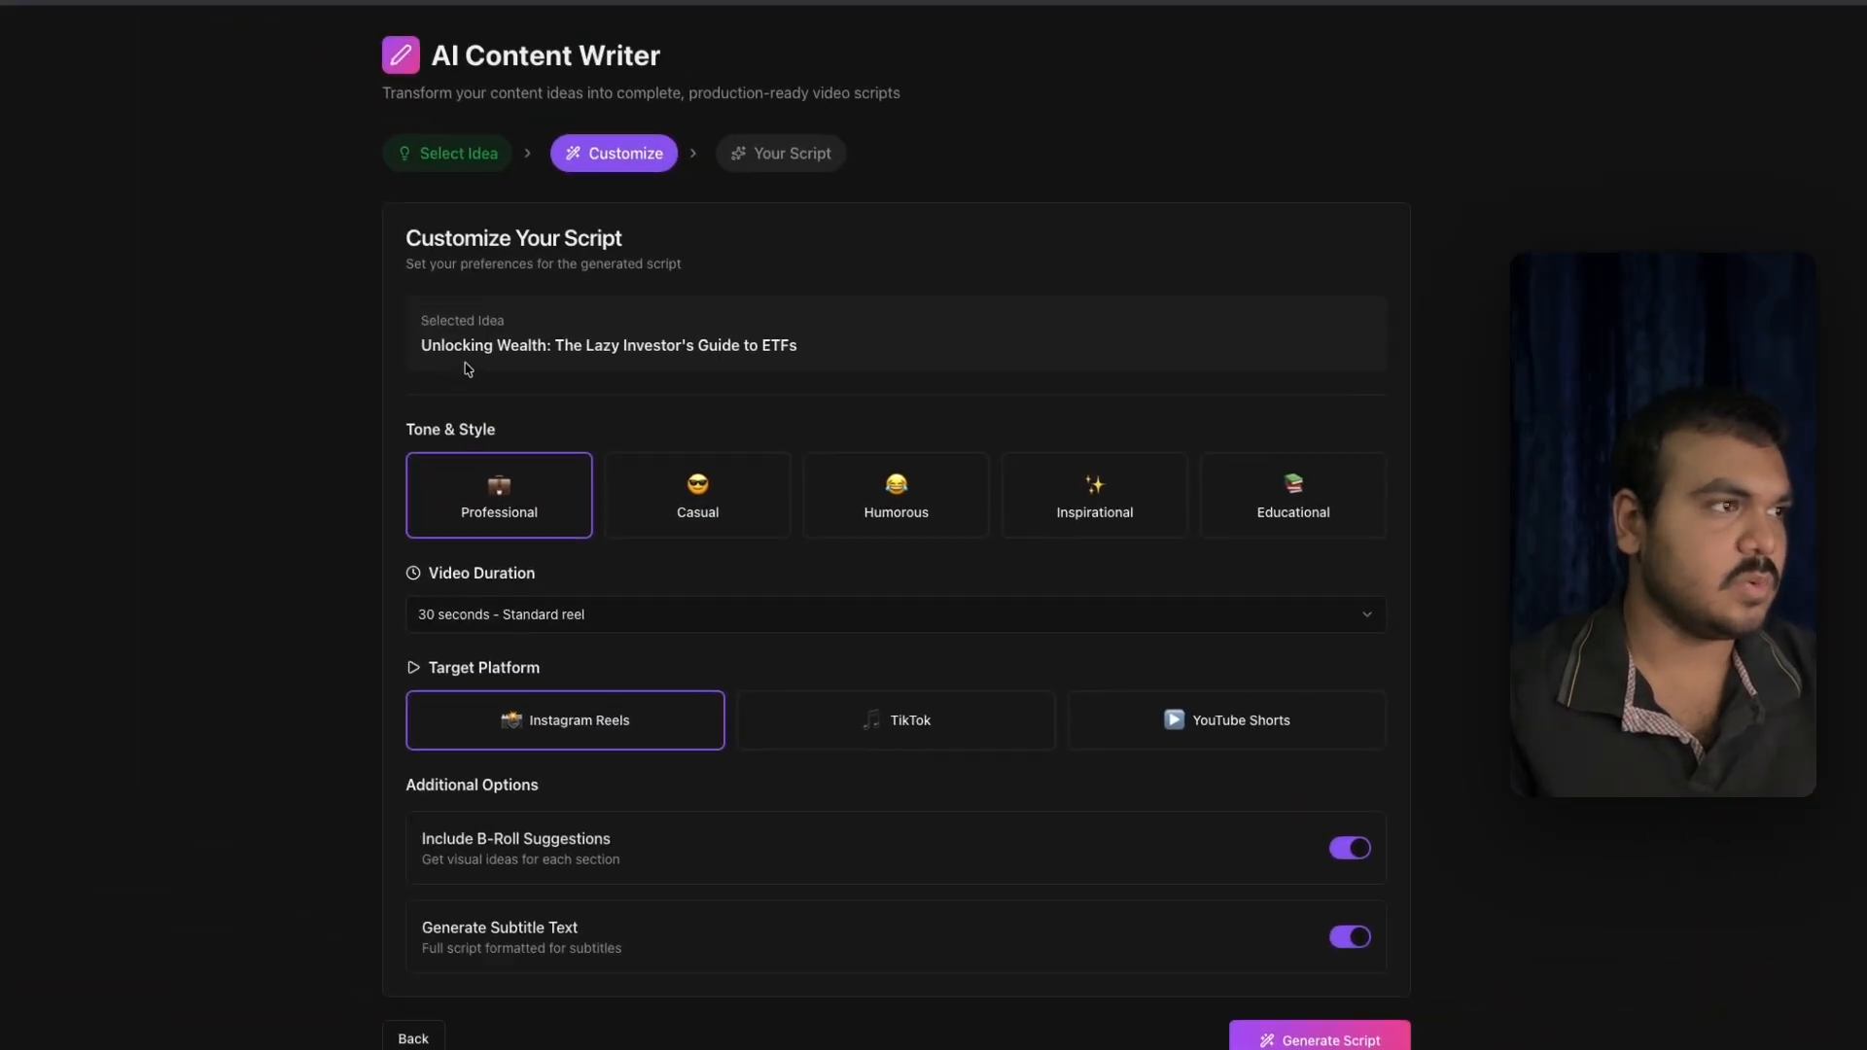
Set the video duration to "90 seconds - Deep dive" with the Humorous tone and generate the Instagram Reels script.
{"action": "left_click", "coordinate": [496, 614]}
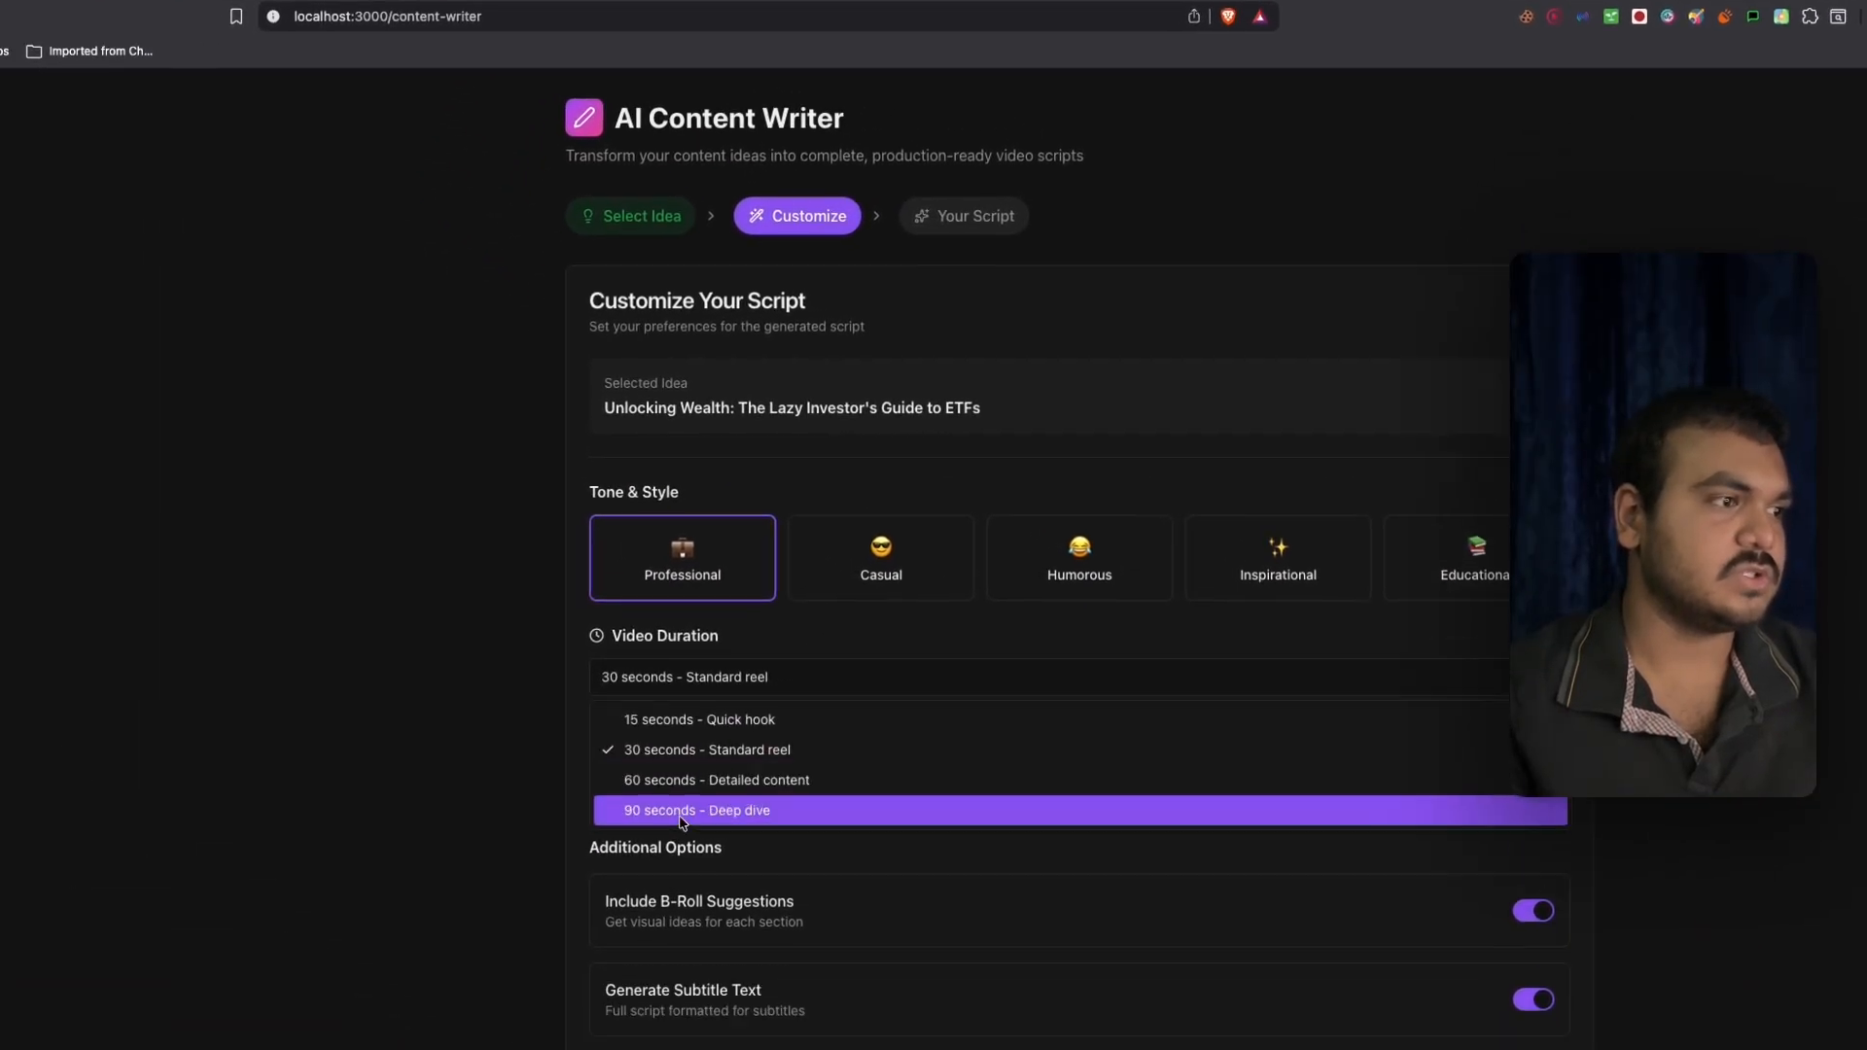
{"action": "left_click", "coordinate": [855, 812]}
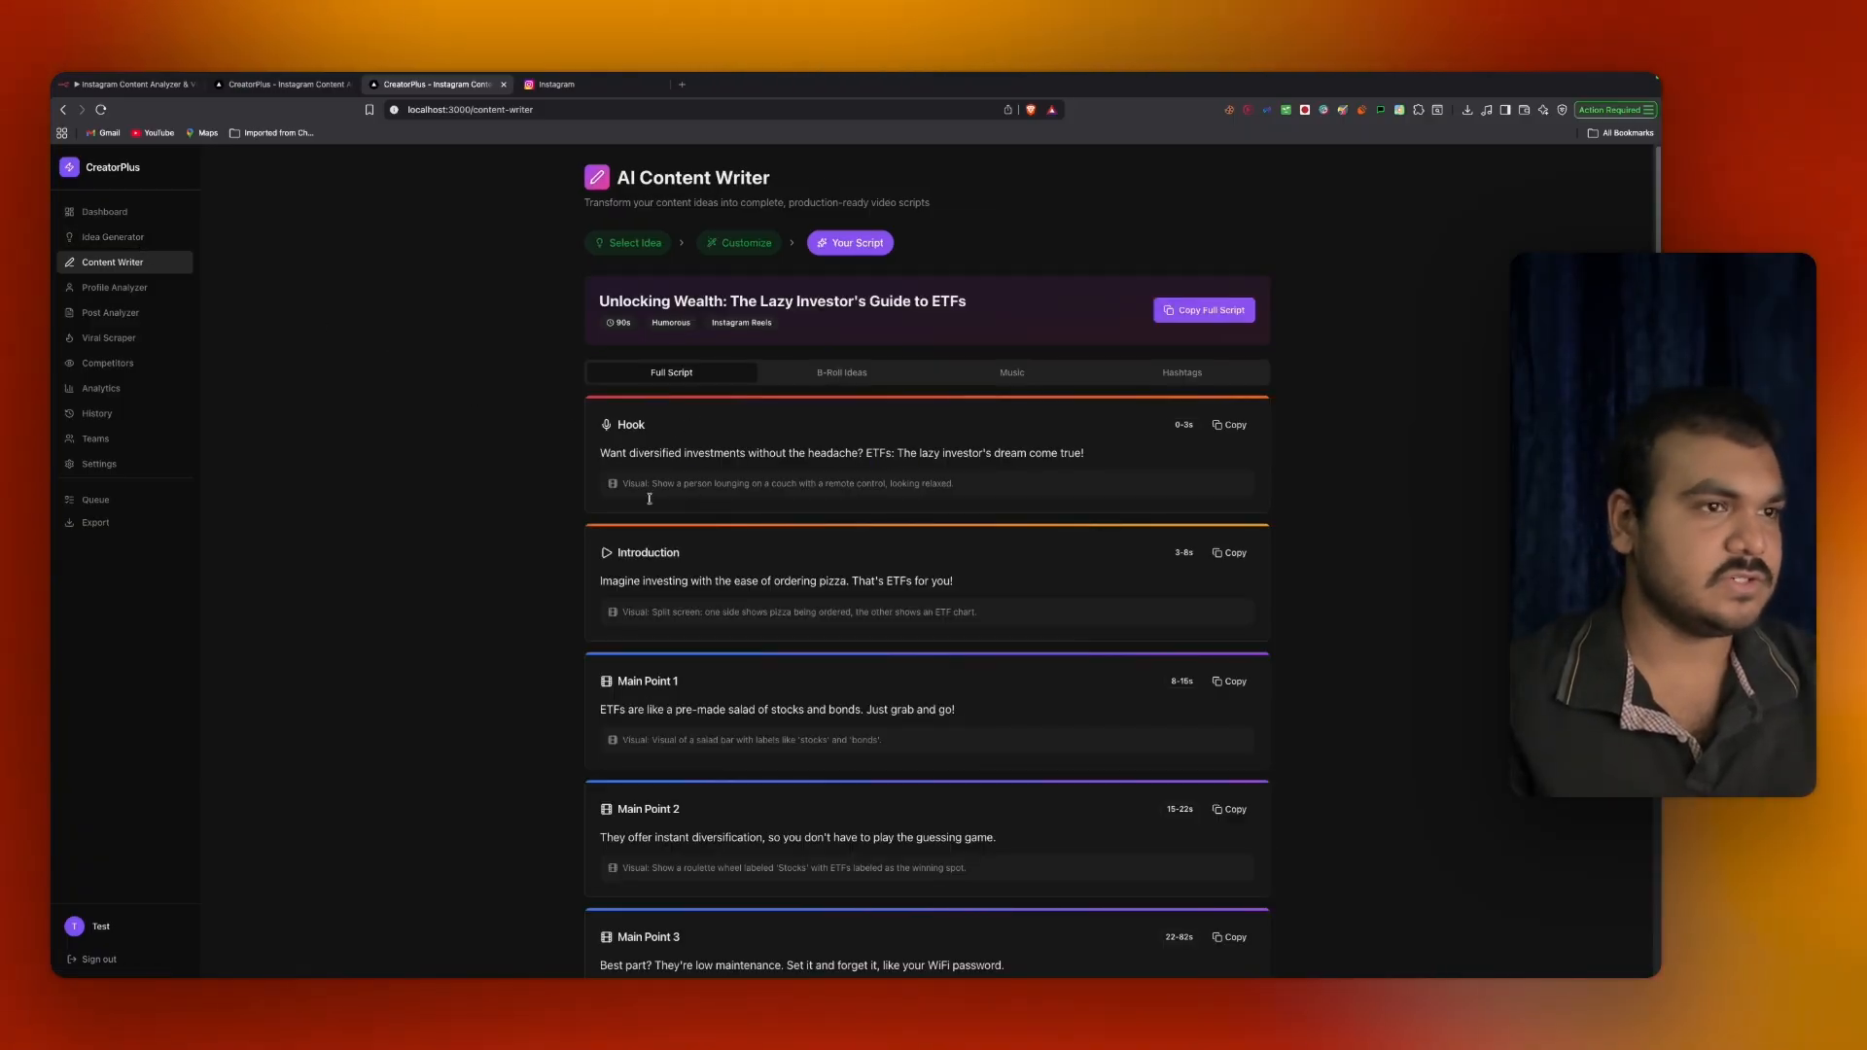
Review the generated full script along with its B-roll ideas, music suggestions and recommended hashtags.
{"action": "scroll", "coordinate": [825, 397], "scroll_direction": "down", "scroll_amount": 5}
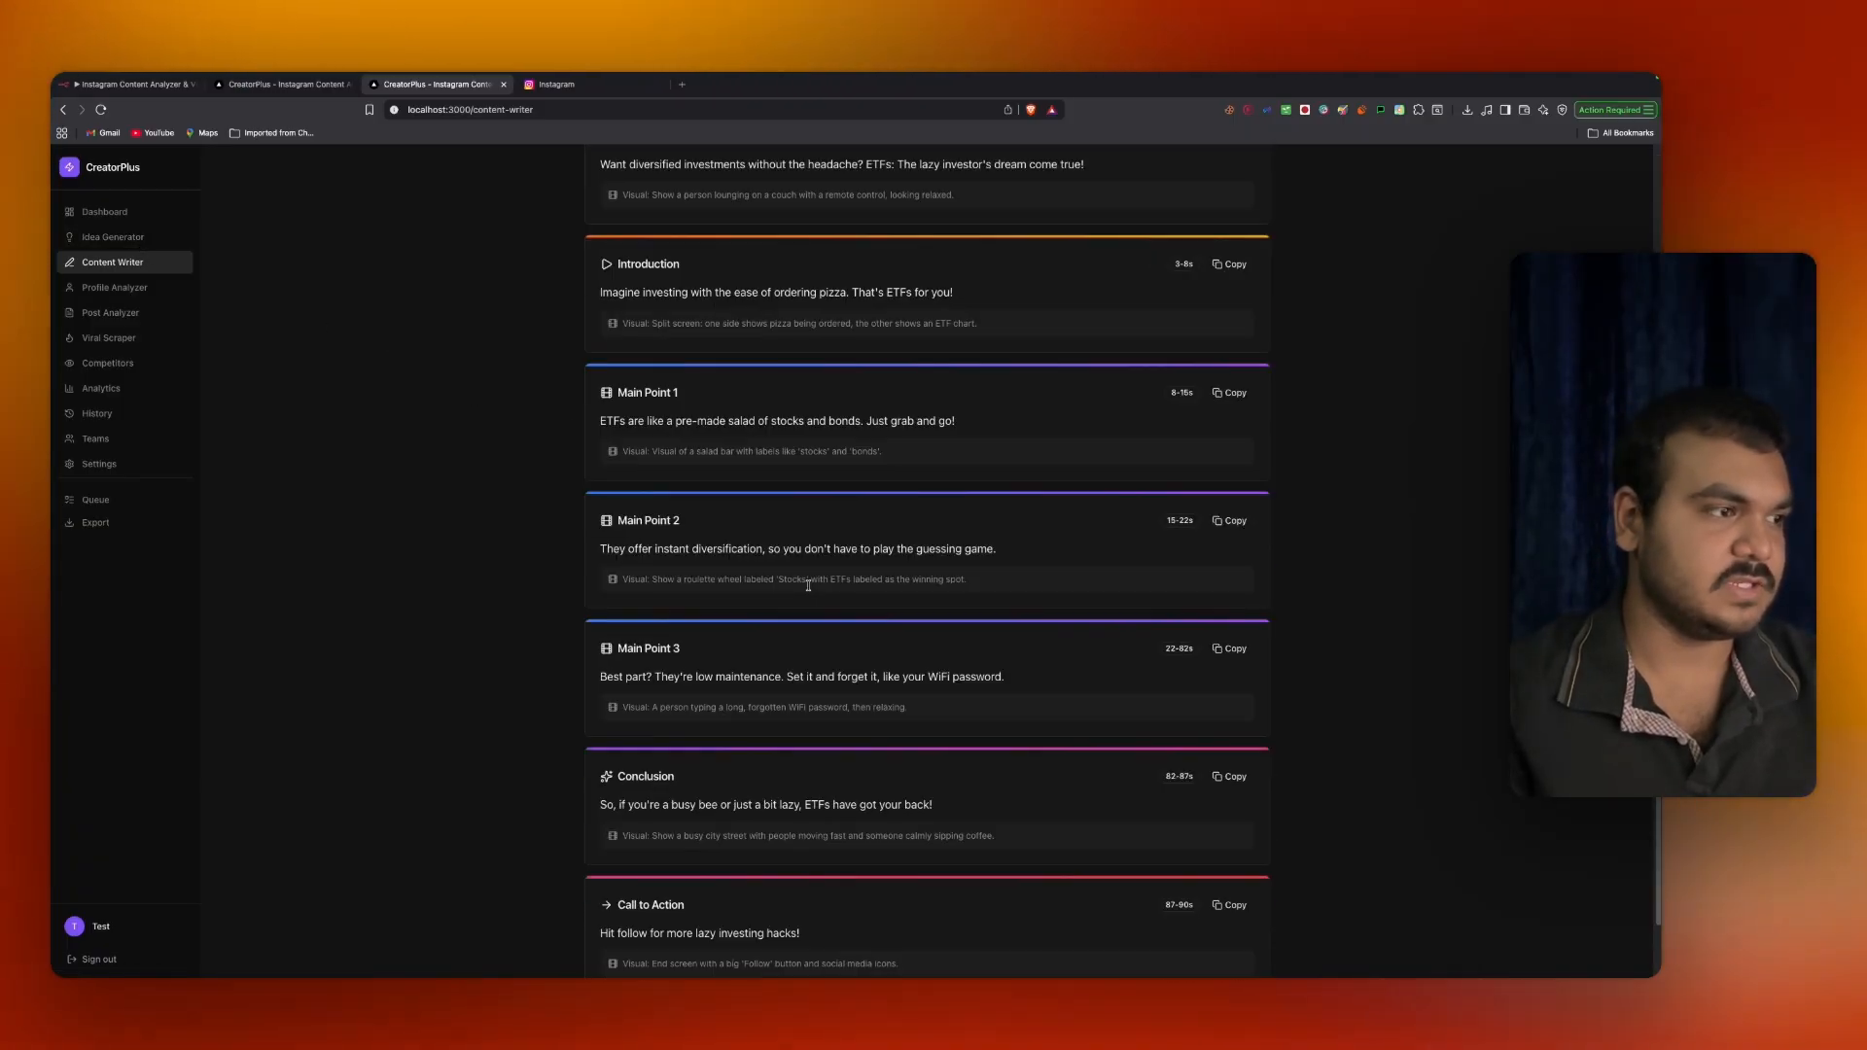
{"action": "scroll", "coordinate": [808, 584], "scroll_direction": "up", "scroll_amount": 5}
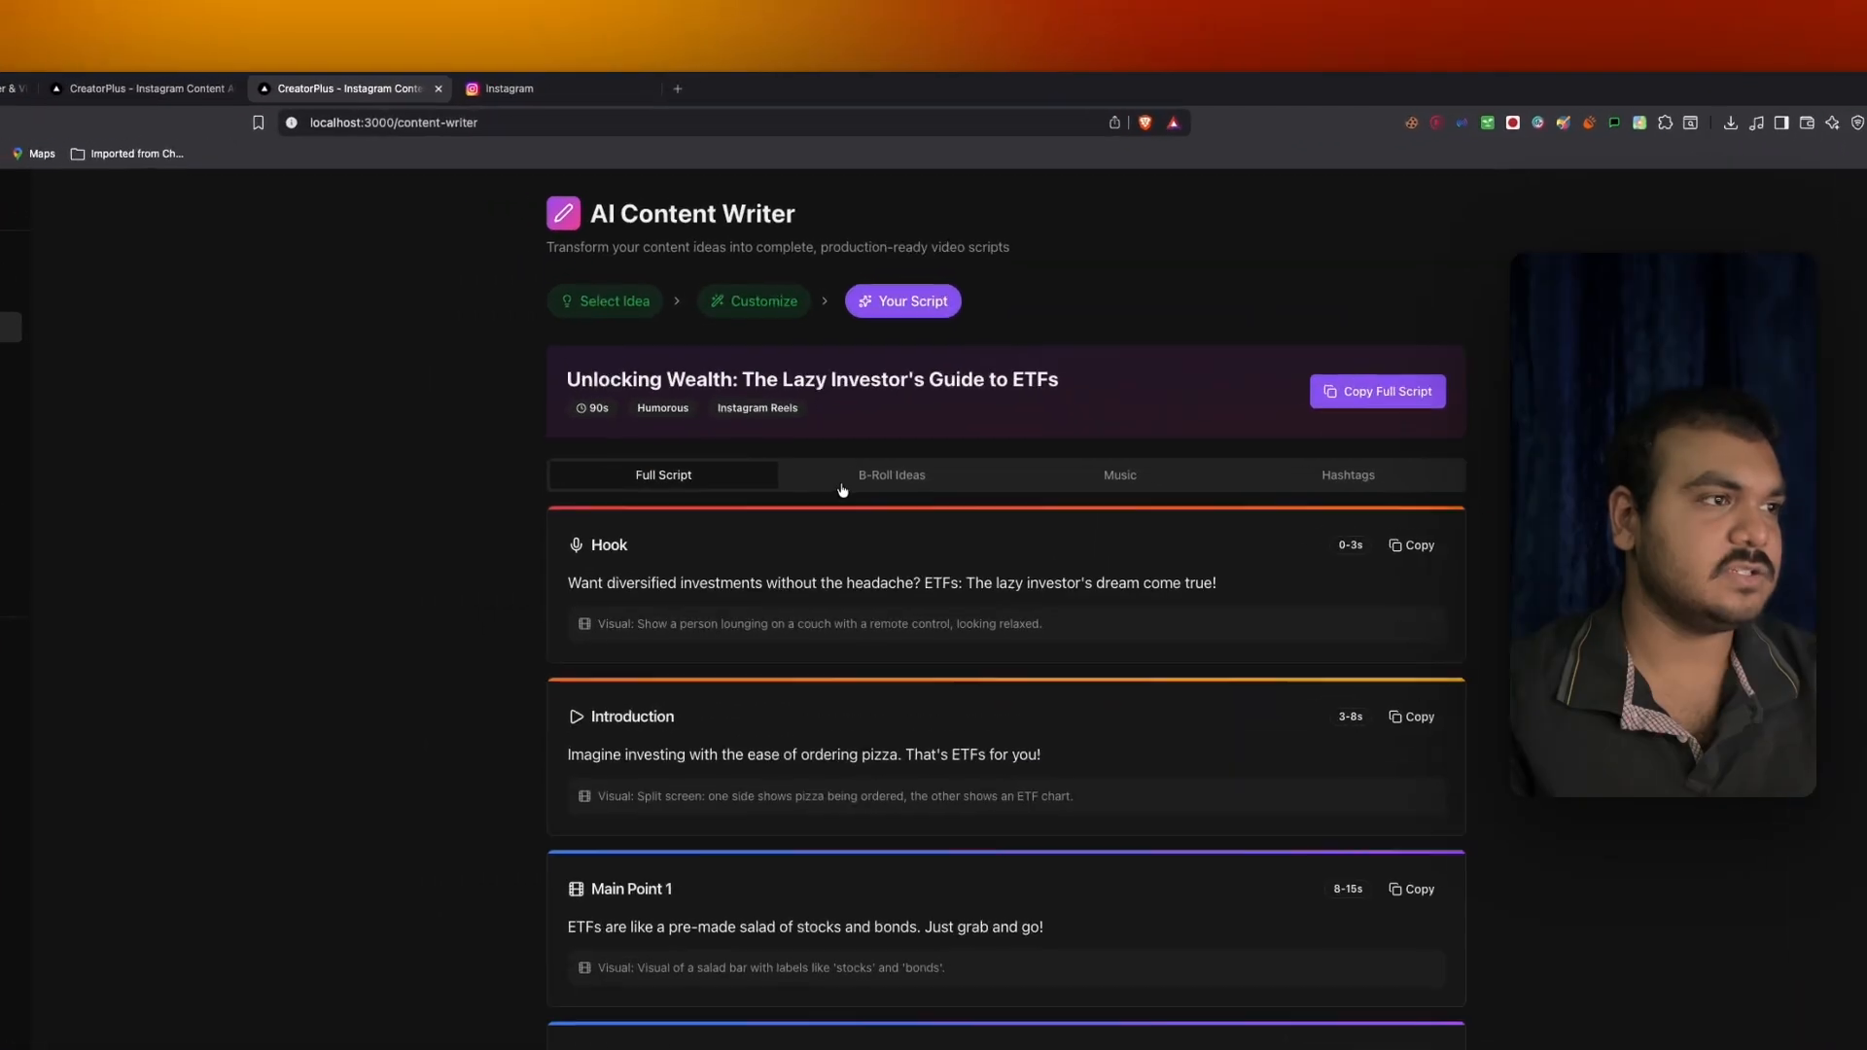
{"action": "left_click", "coordinate": [842, 371]}
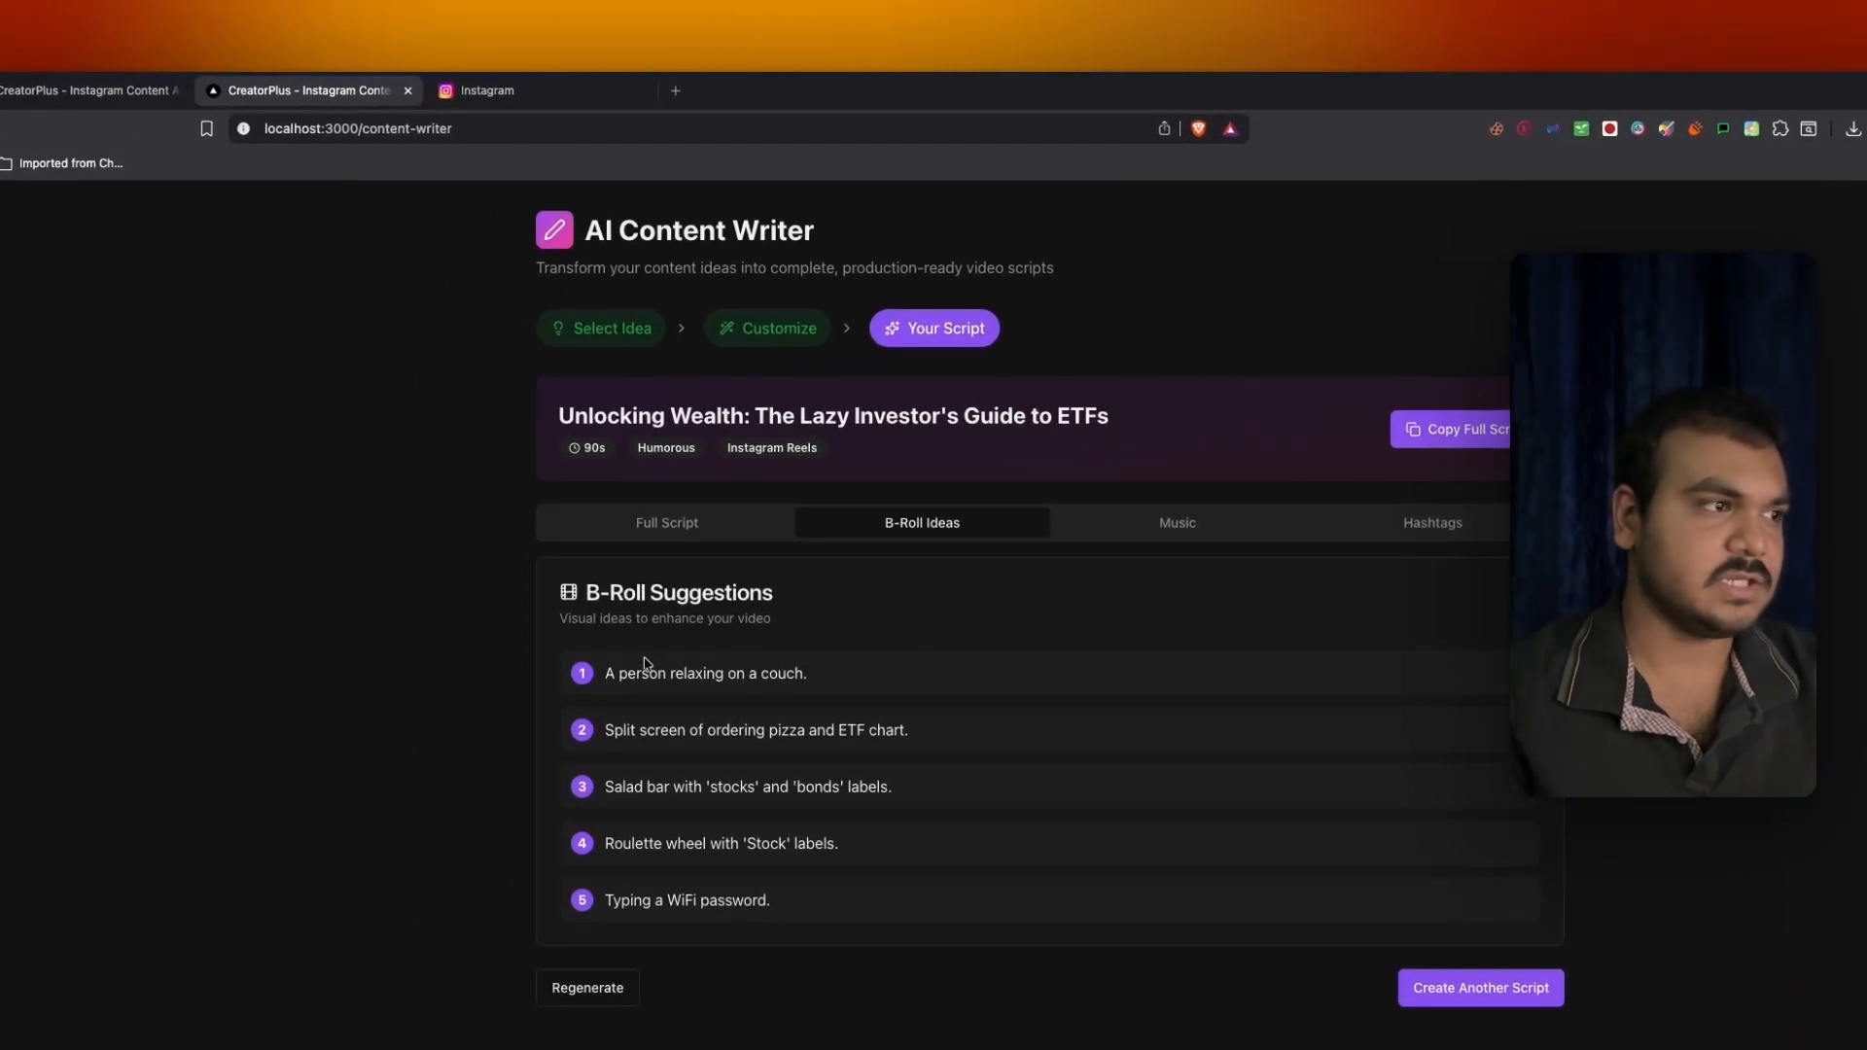
{"action": "left_click", "coordinate": [905, 679]}
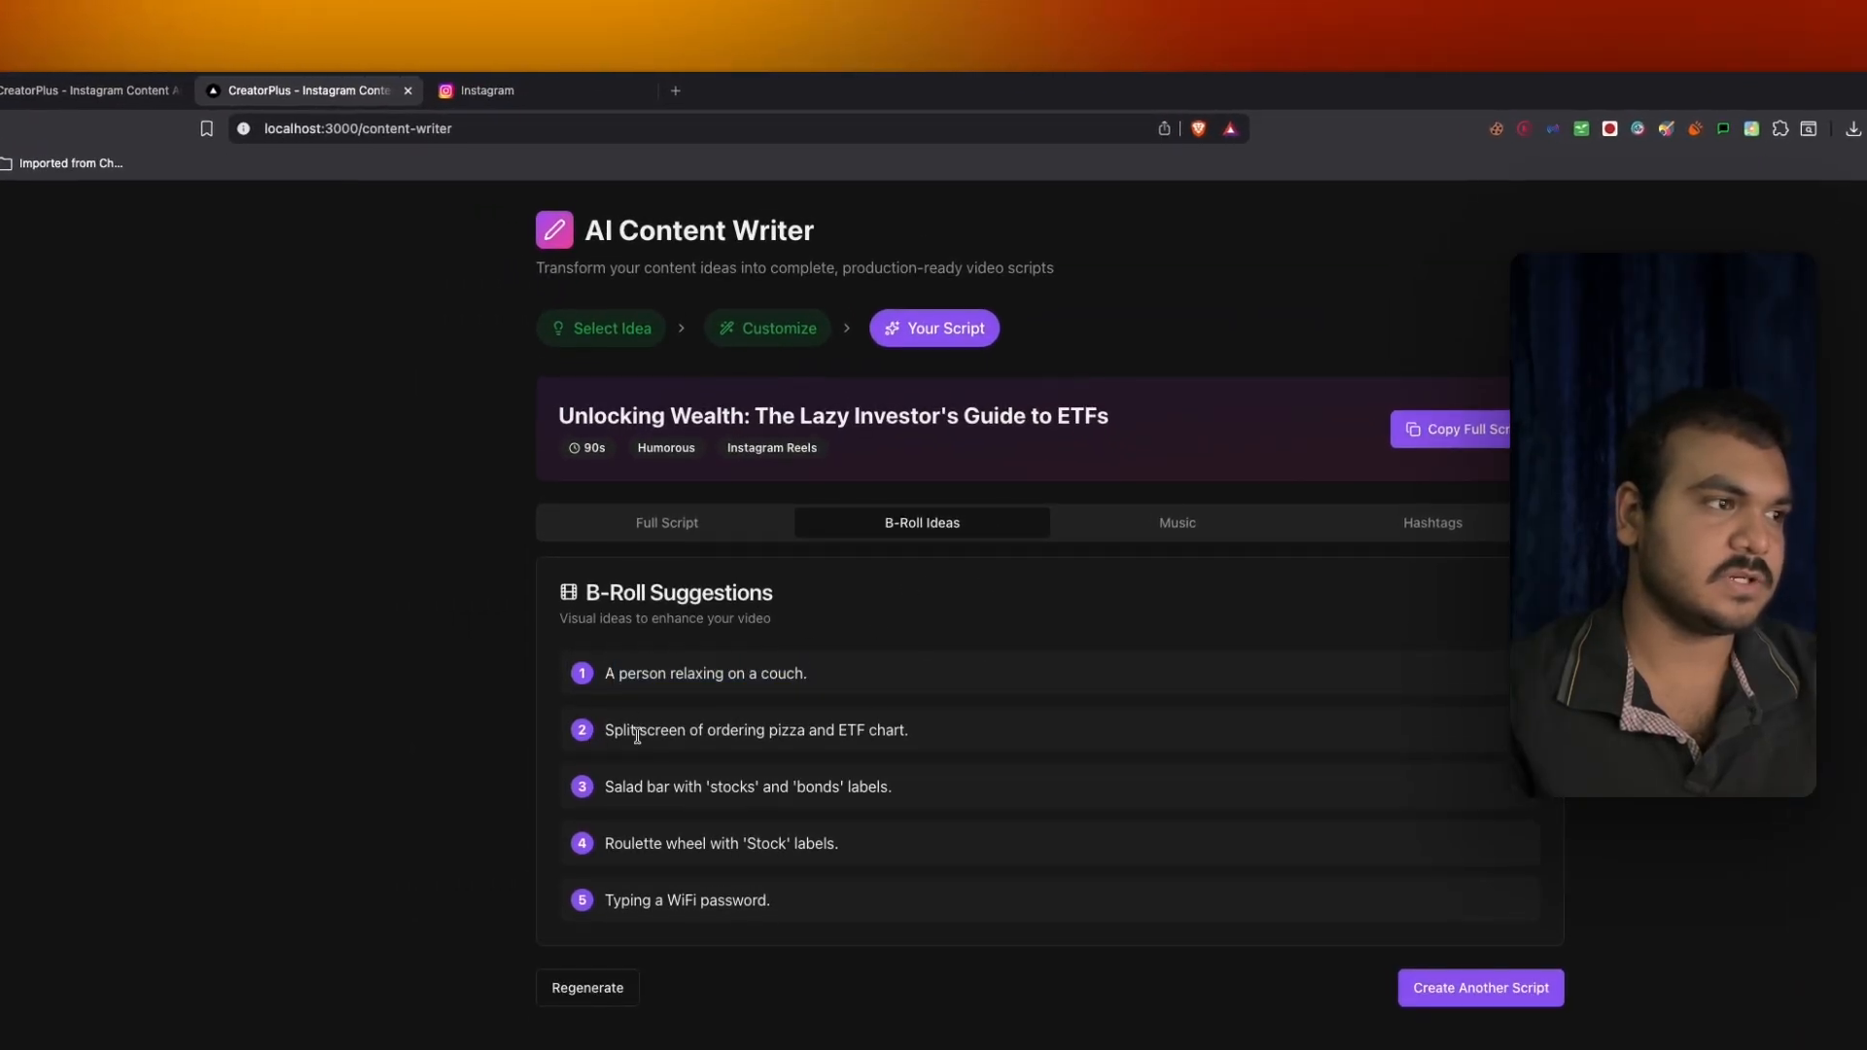
{"action": "left_click", "coordinate": [1150, 524]}
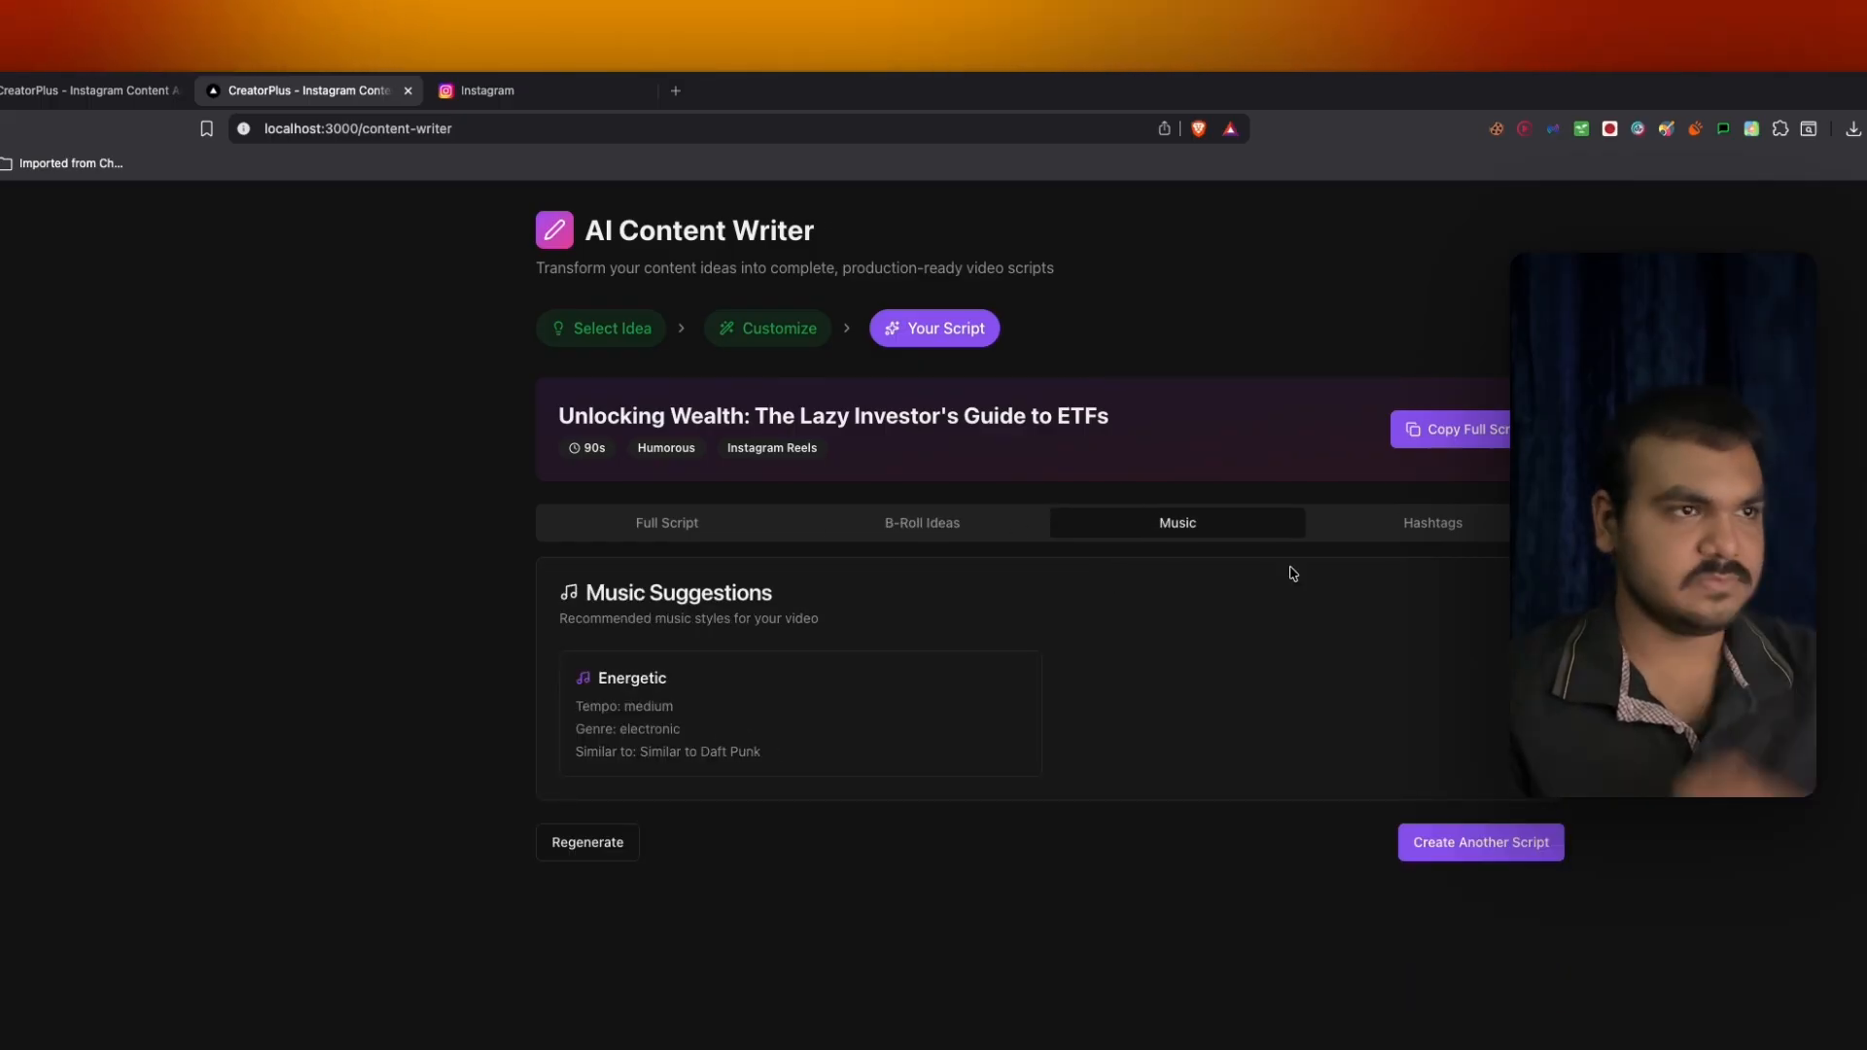
{"action": "left_click", "coordinate": [1387, 528]}
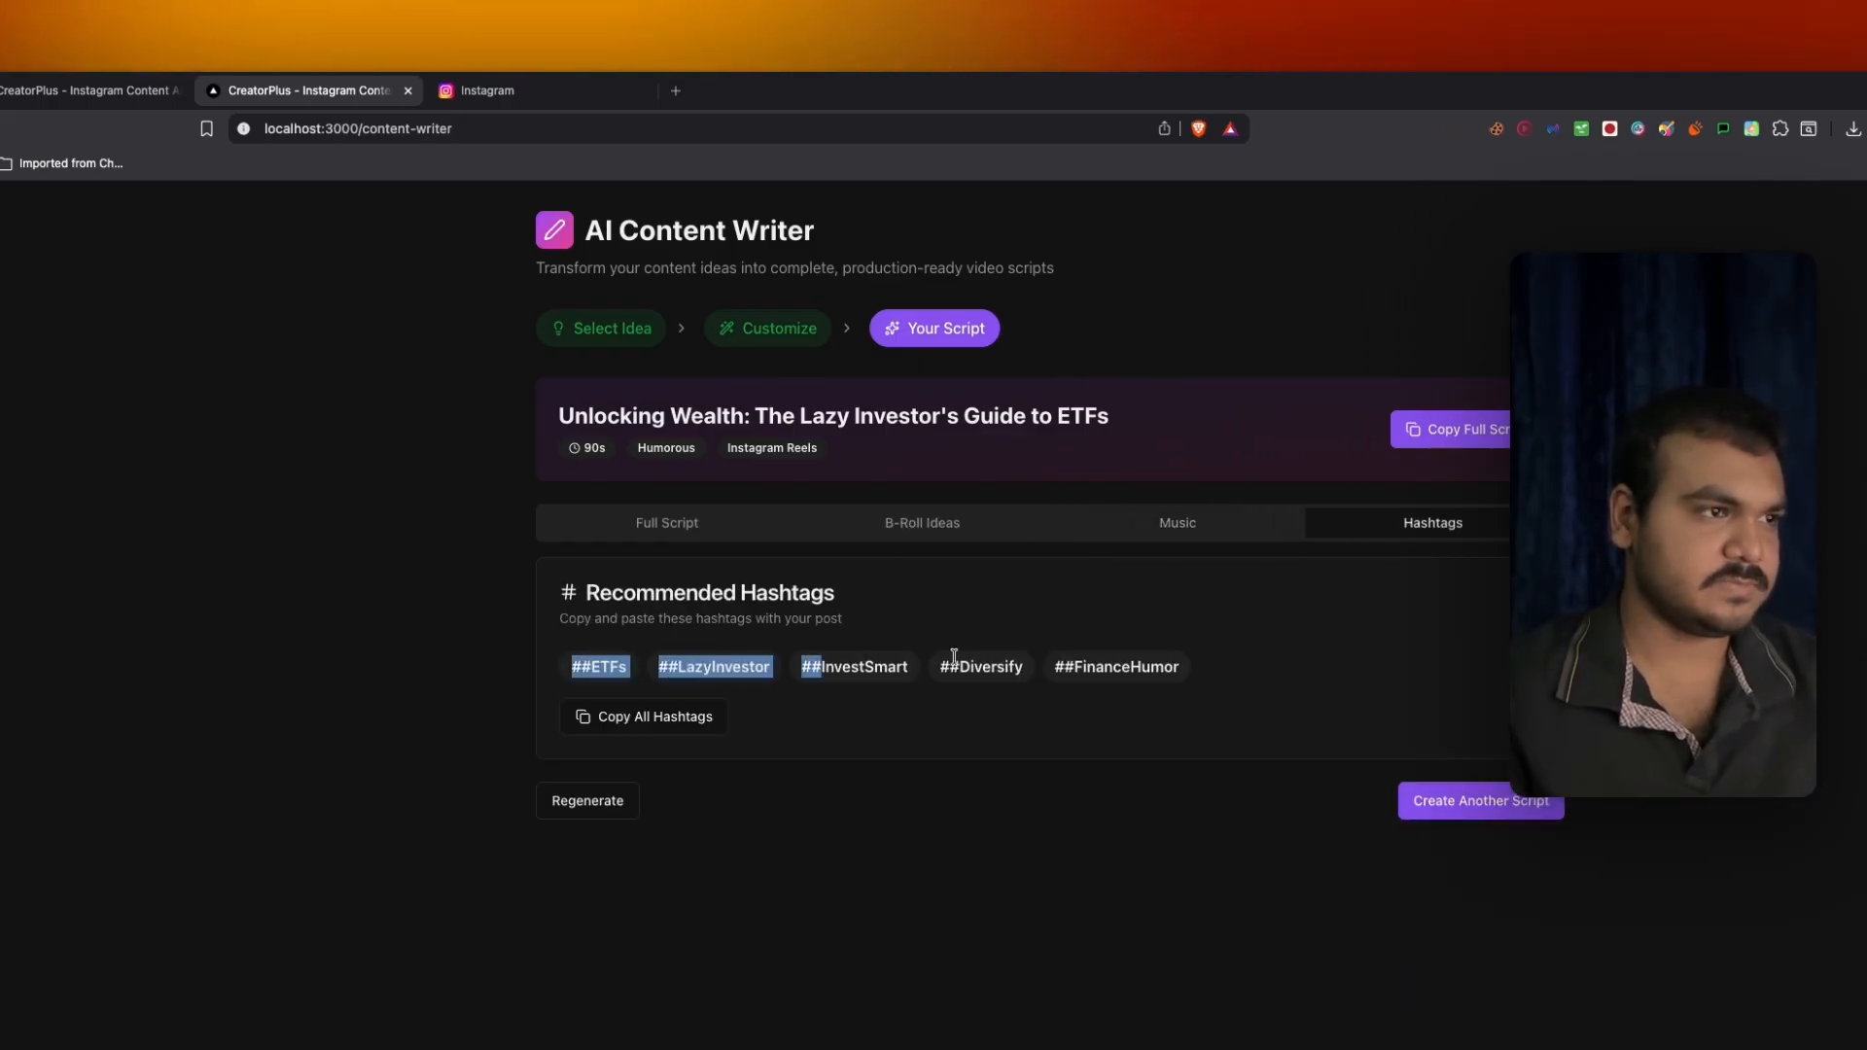
Copy all recommended hashtags for the ETF reel and start creating another script.
{"action": "left_click", "coordinate": [1289, 675]}
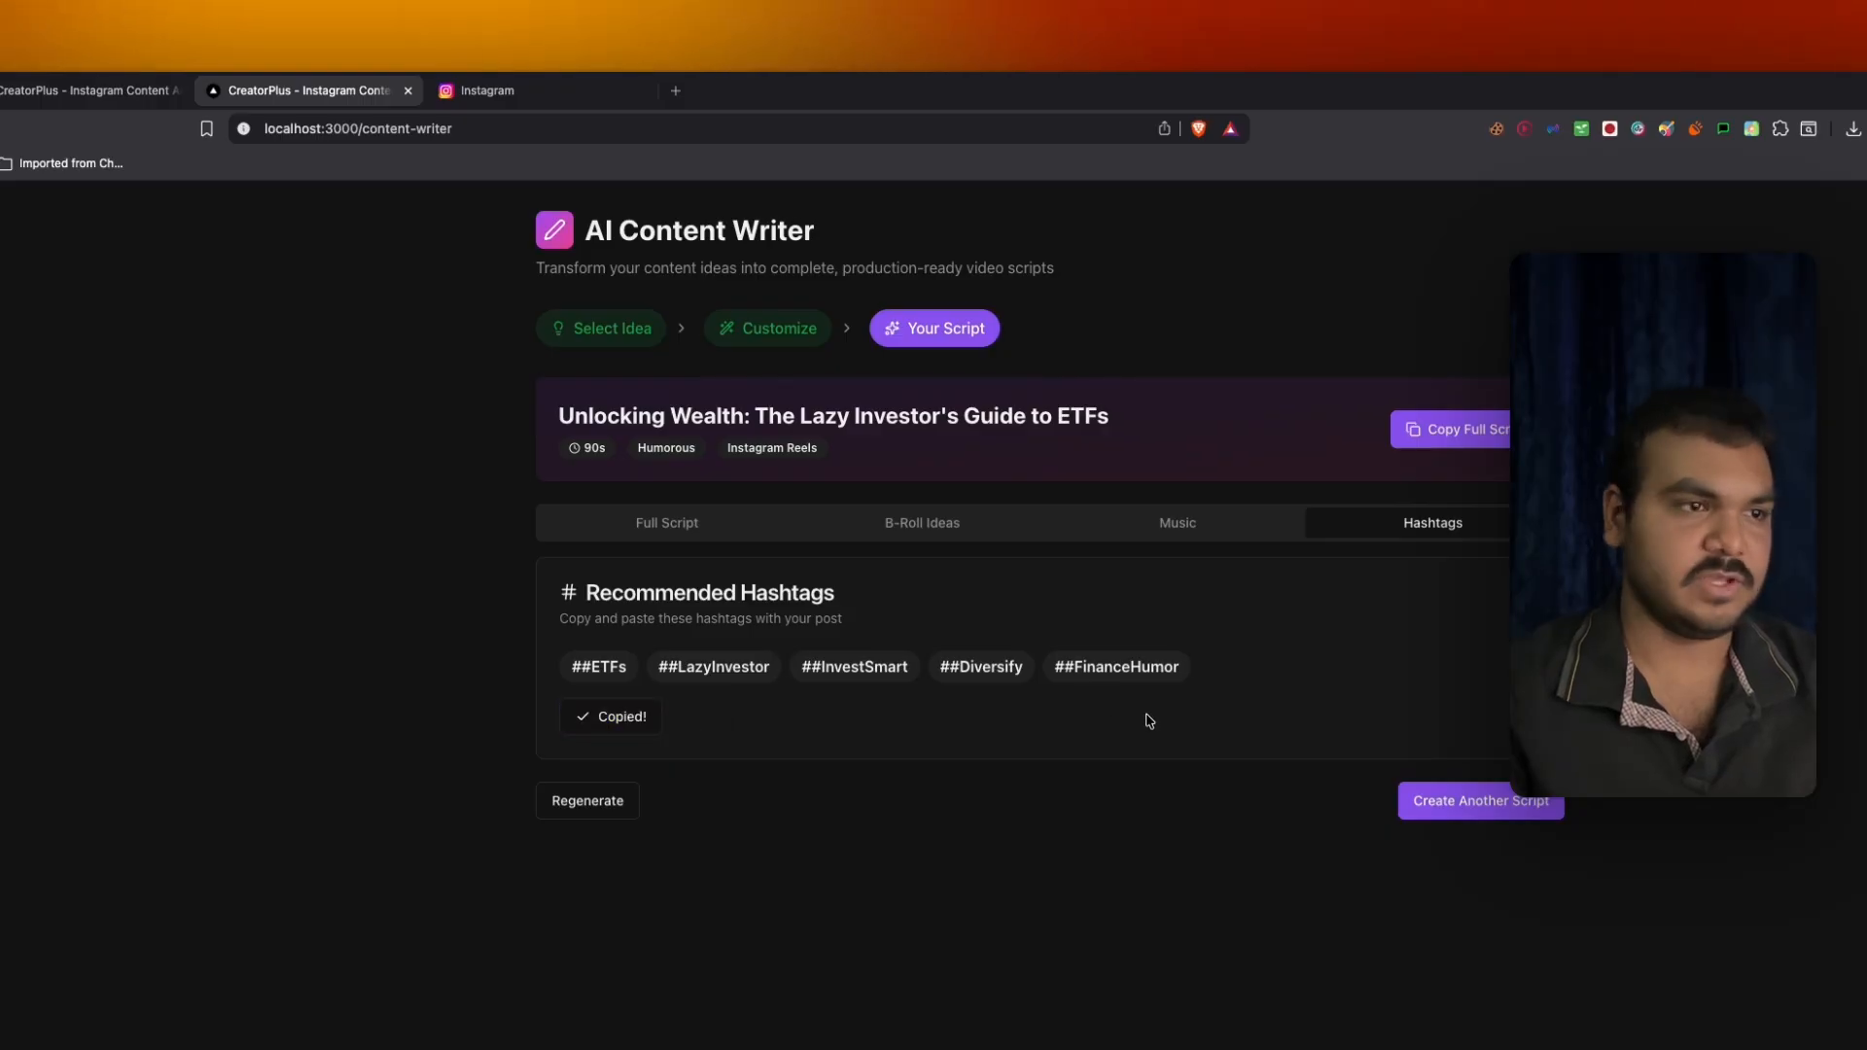
{"action": "left_click", "coordinate": [1476, 798]}
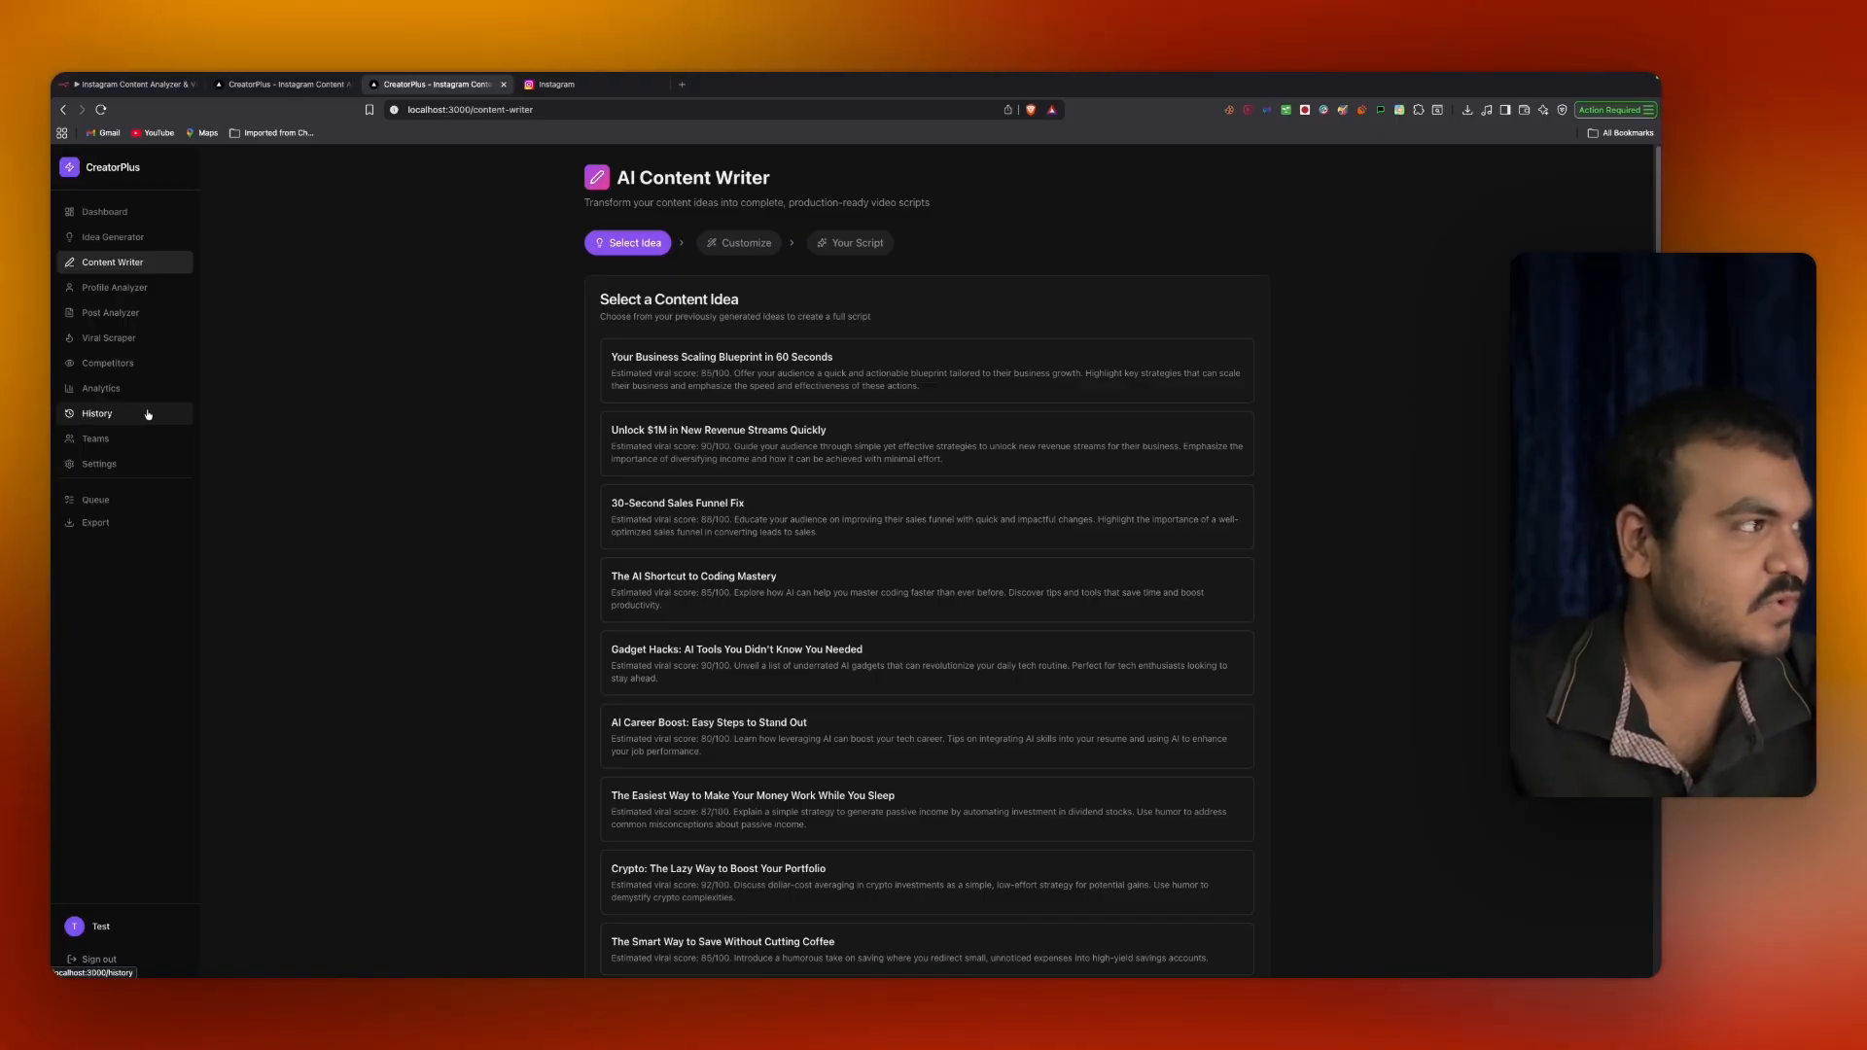
Open the saved post analysis of reel C6PRd42JH0U from the history, review its scores, hook, caption and improvement suggestions, and close it.
{"action": "left_click", "coordinate": [148, 414]}
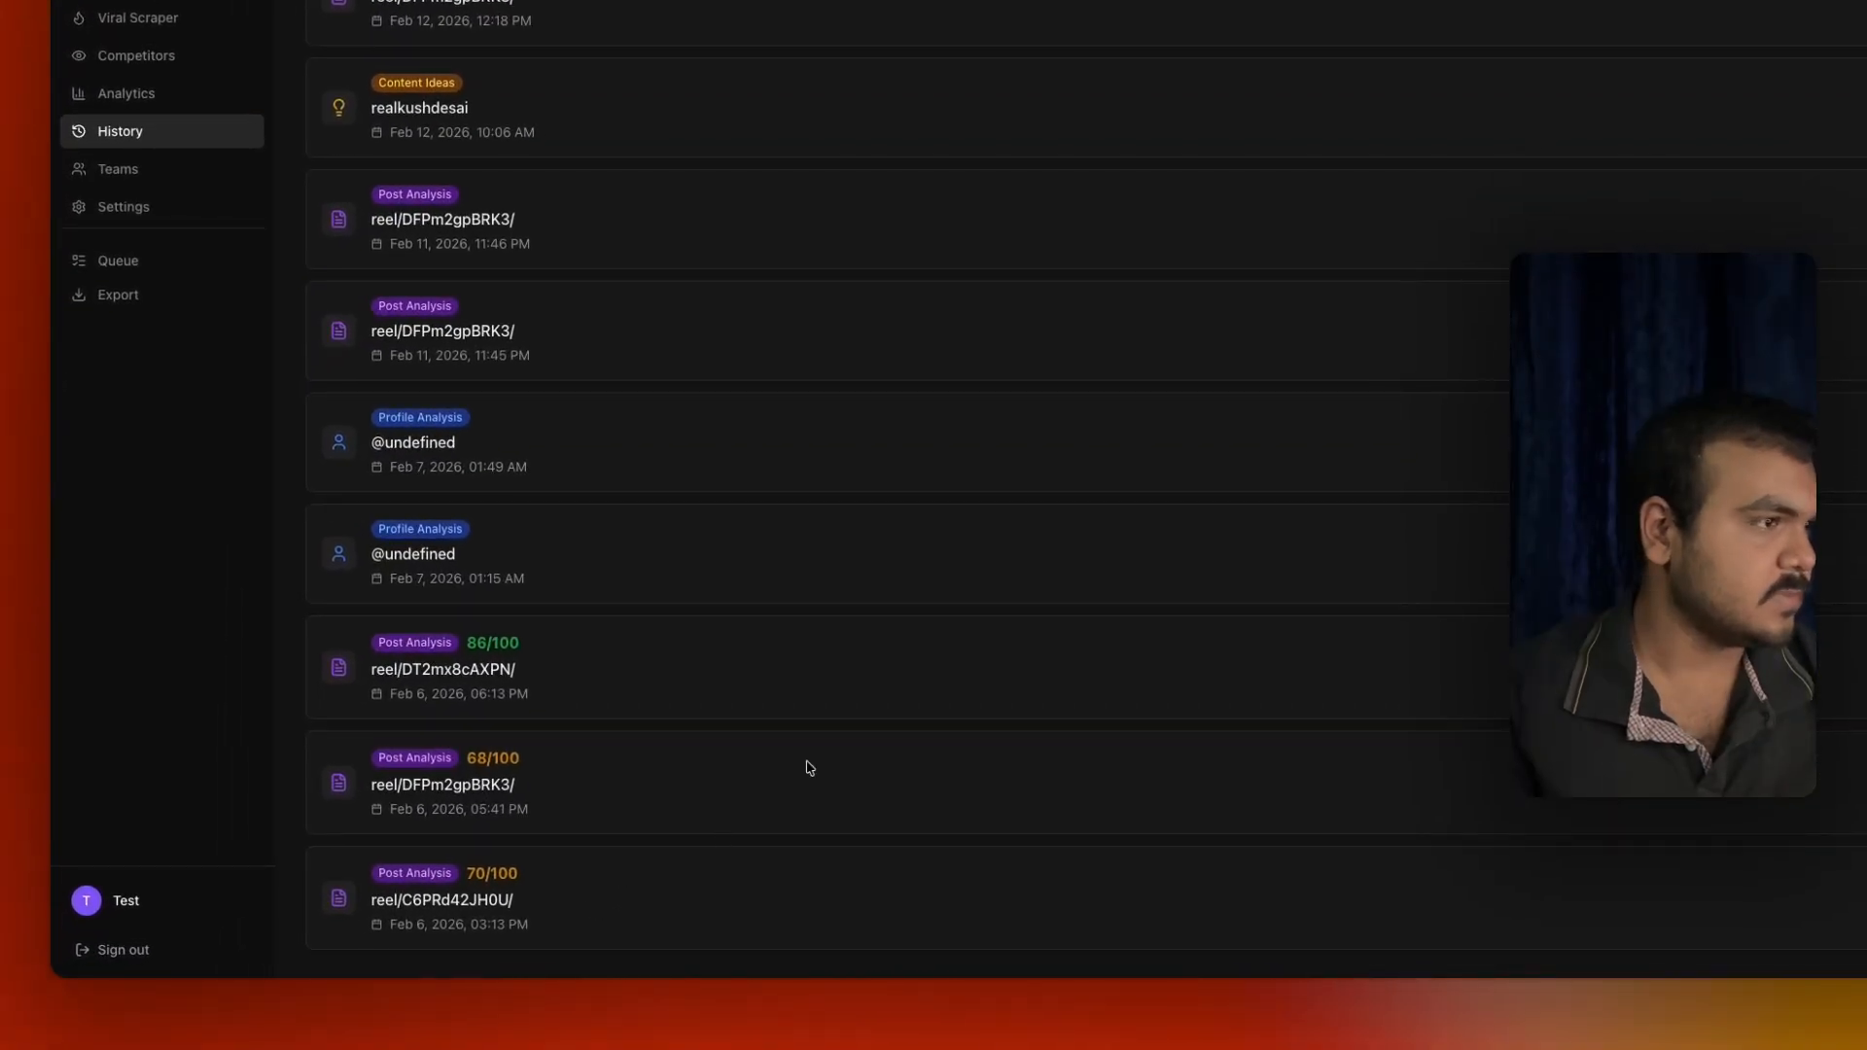
{"action": "left_click", "coordinate": [769, 896]}
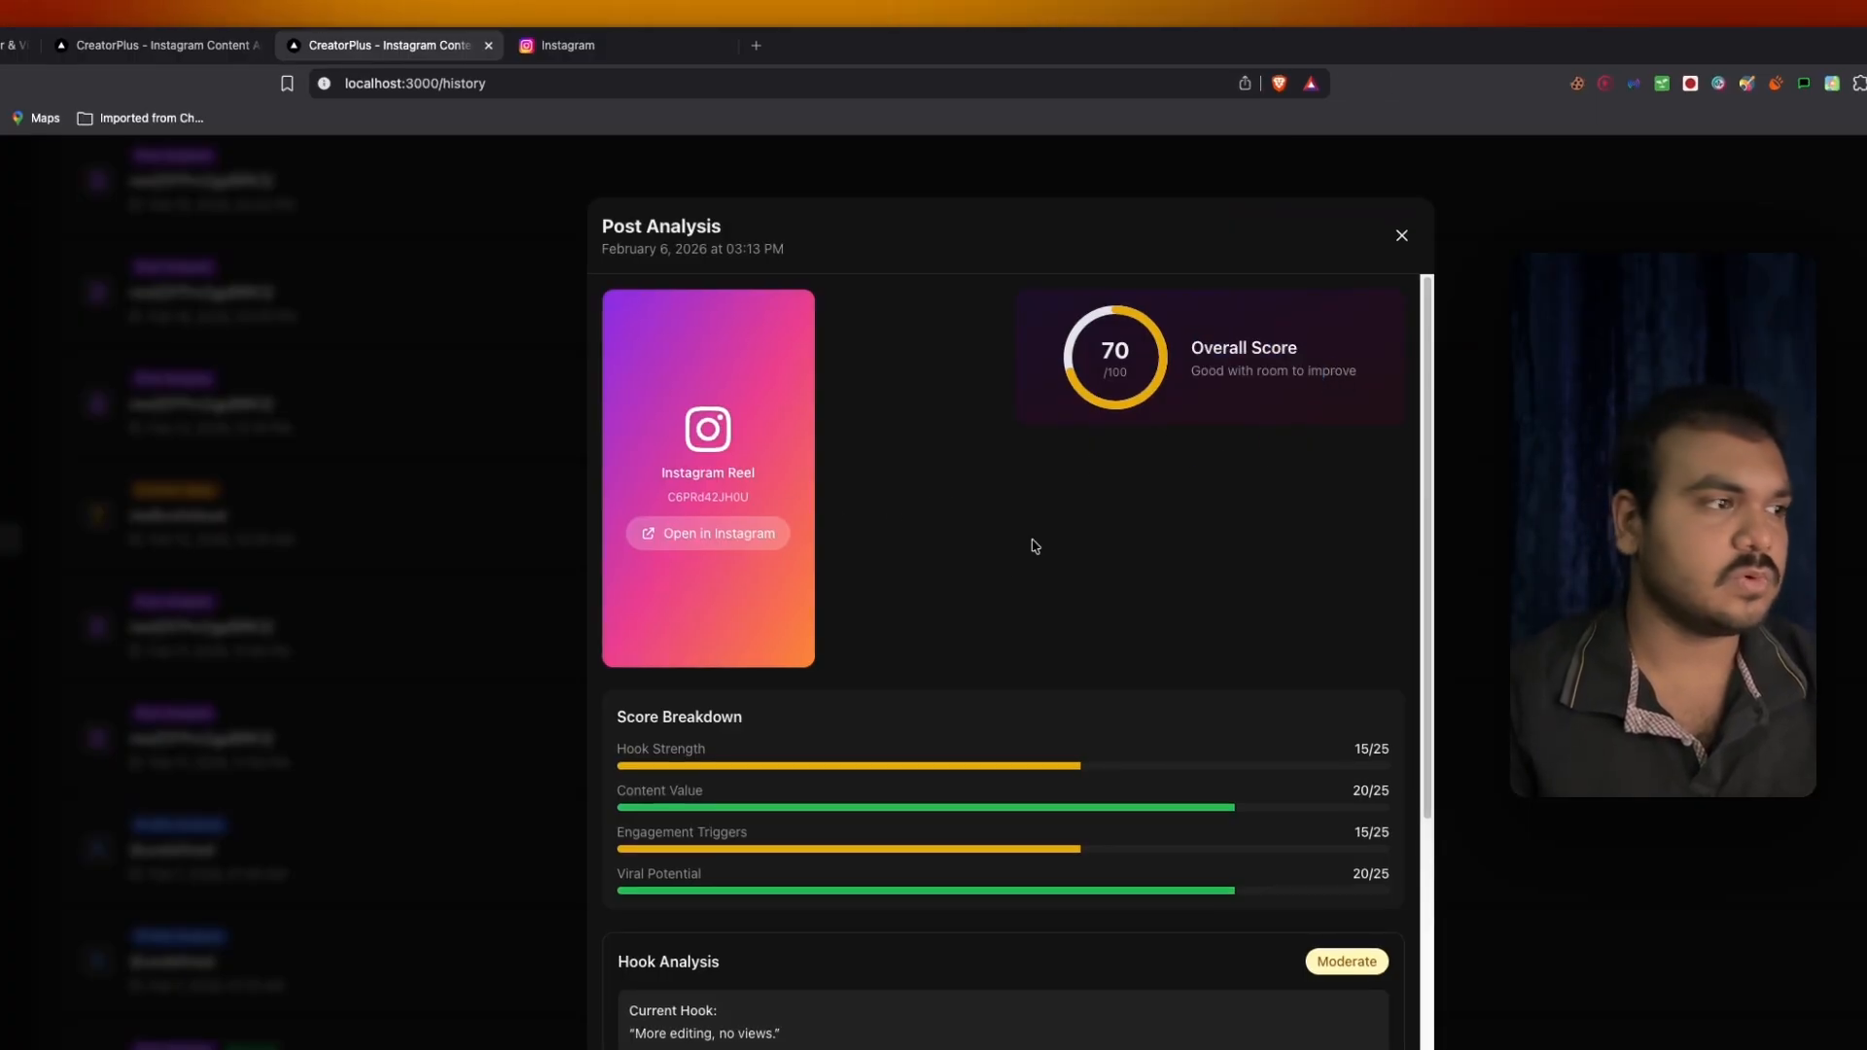
{"action": "scroll", "coordinate": [899, 651], "scroll_direction": "down", "scroll_amount": 5}
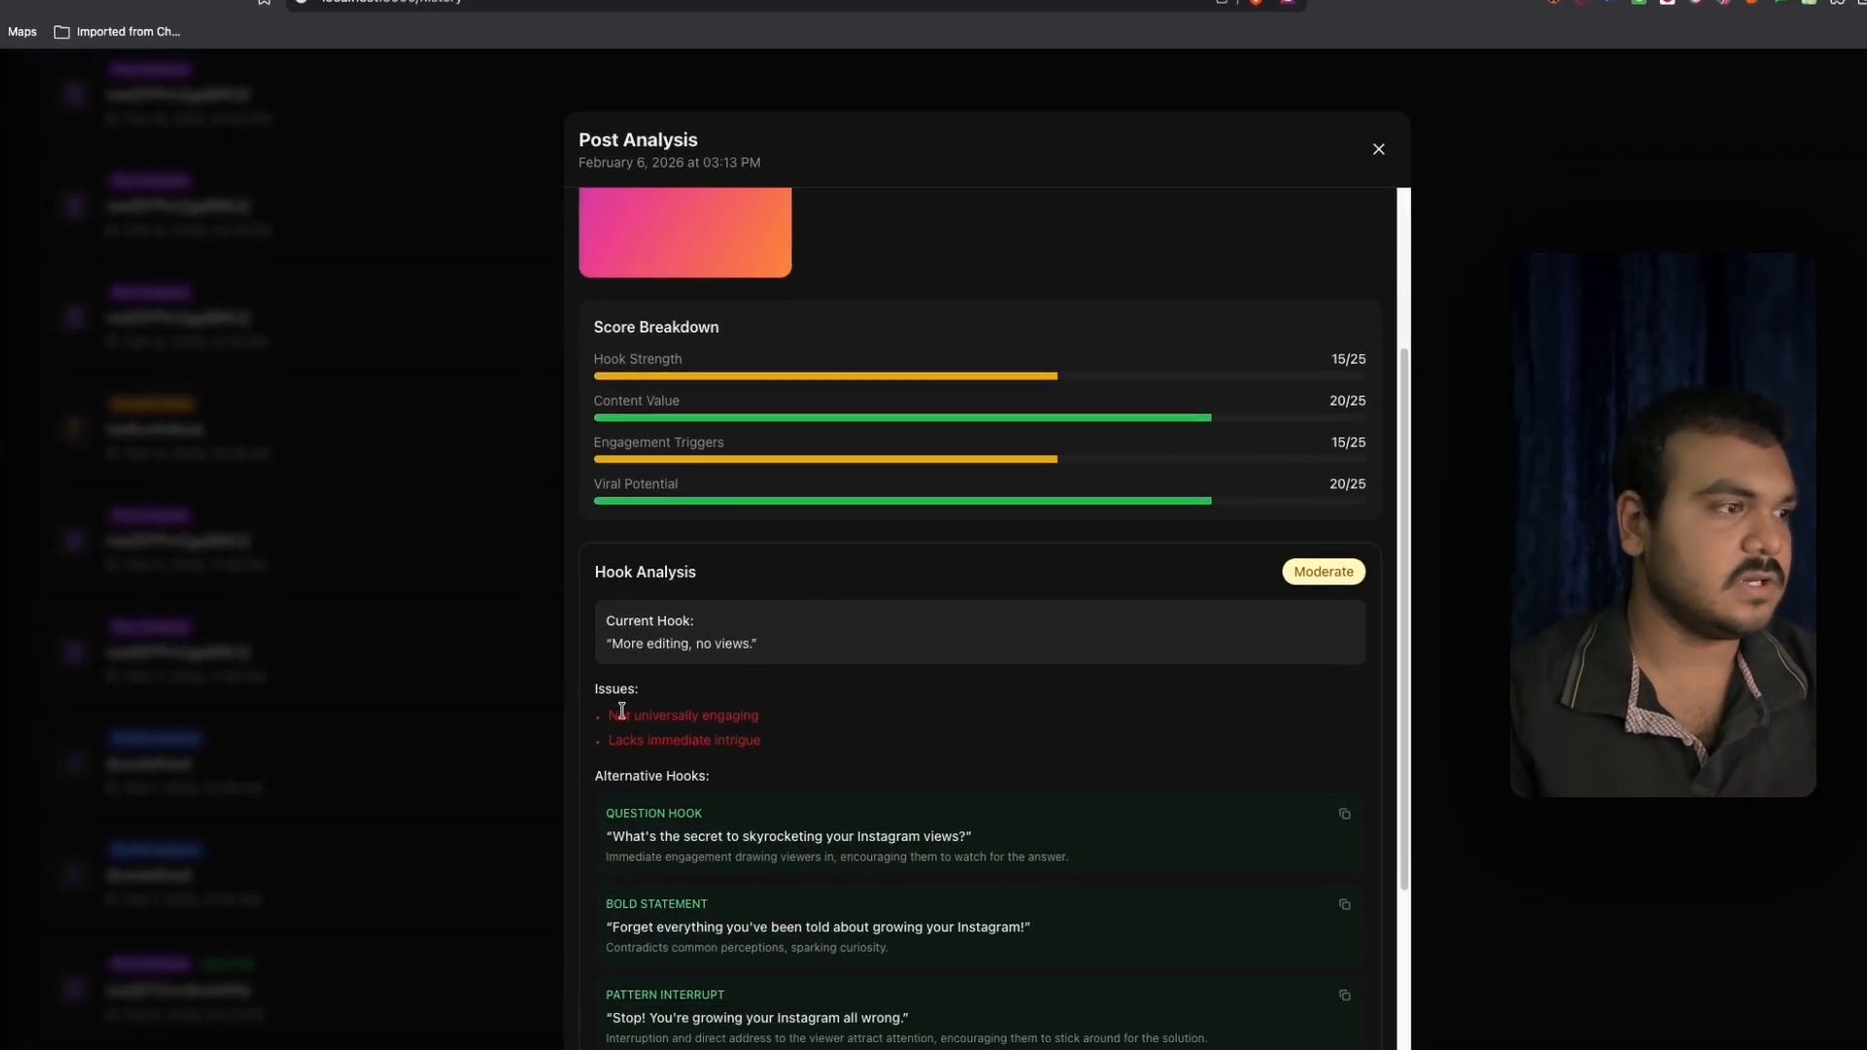
{"action": "scroll", "coordinate": [622, 711], "scroll_direction": "down", "scroll_amount": 3}
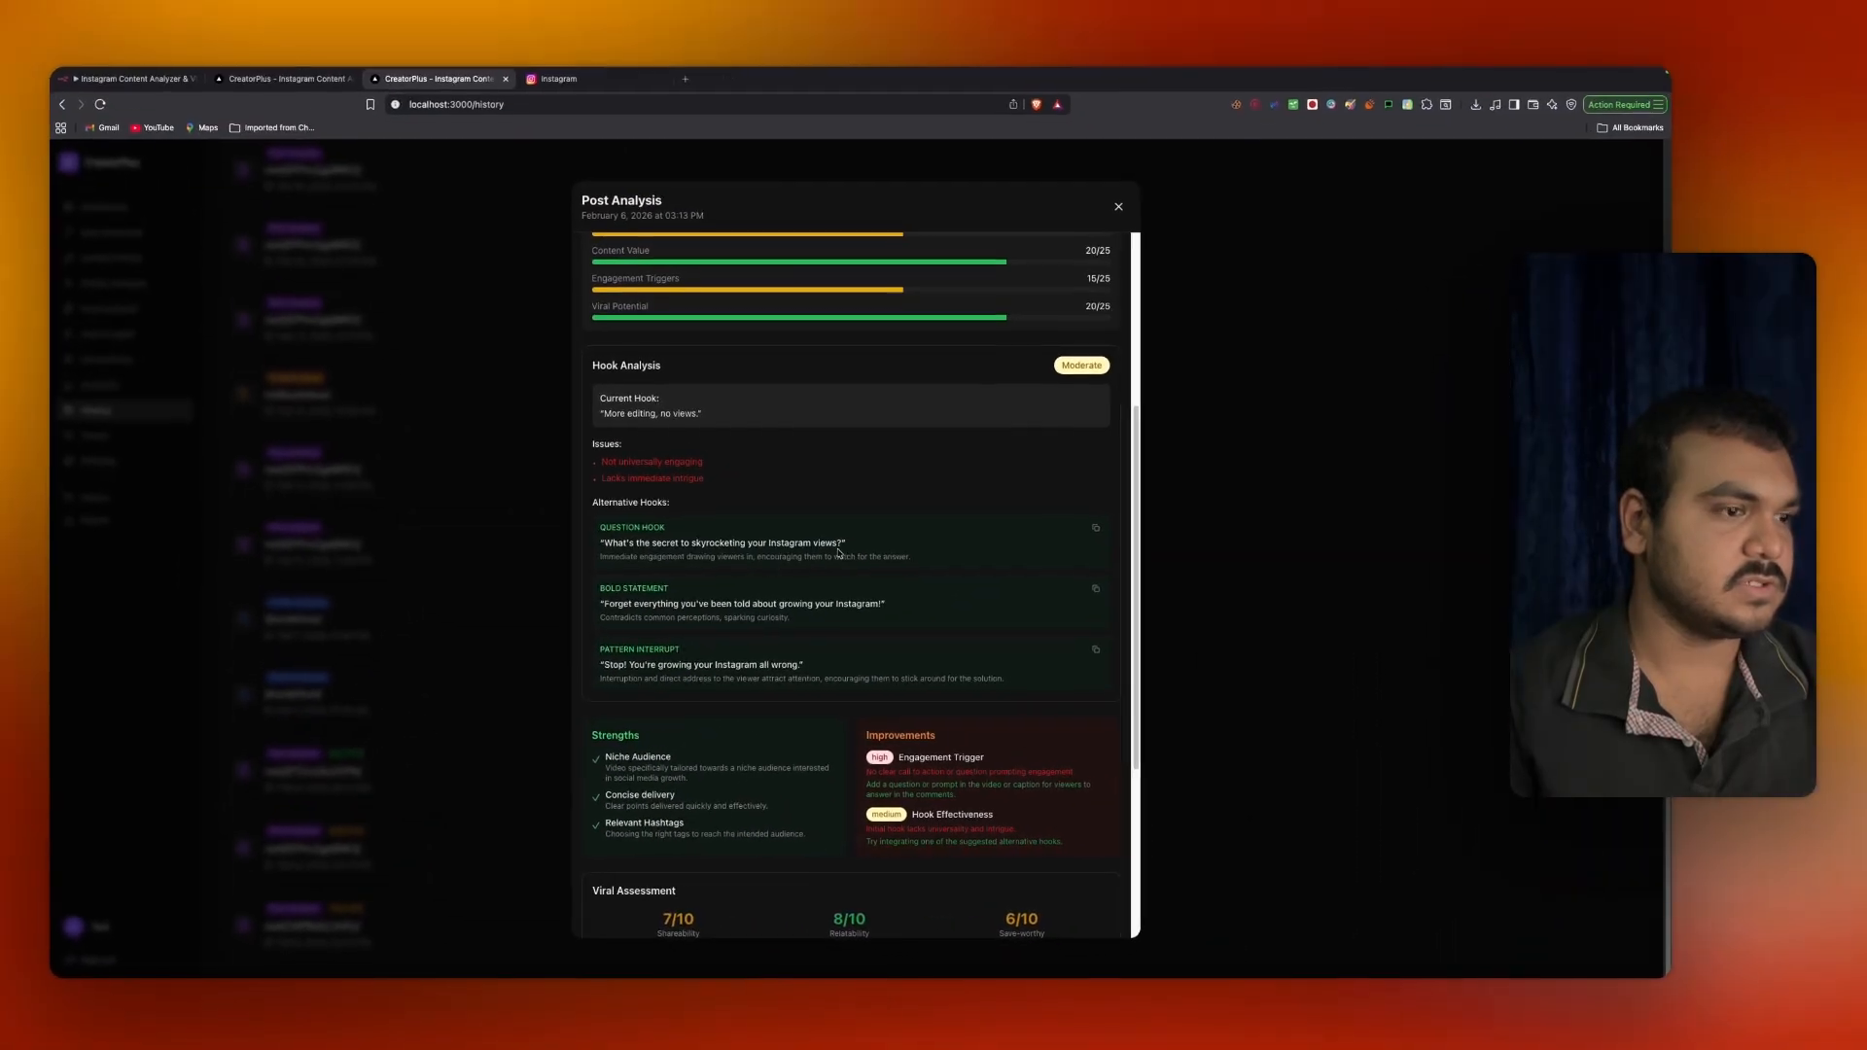
{"action": "scroll", "coordinate": [839, 552], "scroll_direction": "down", "scroll_amount": 4}
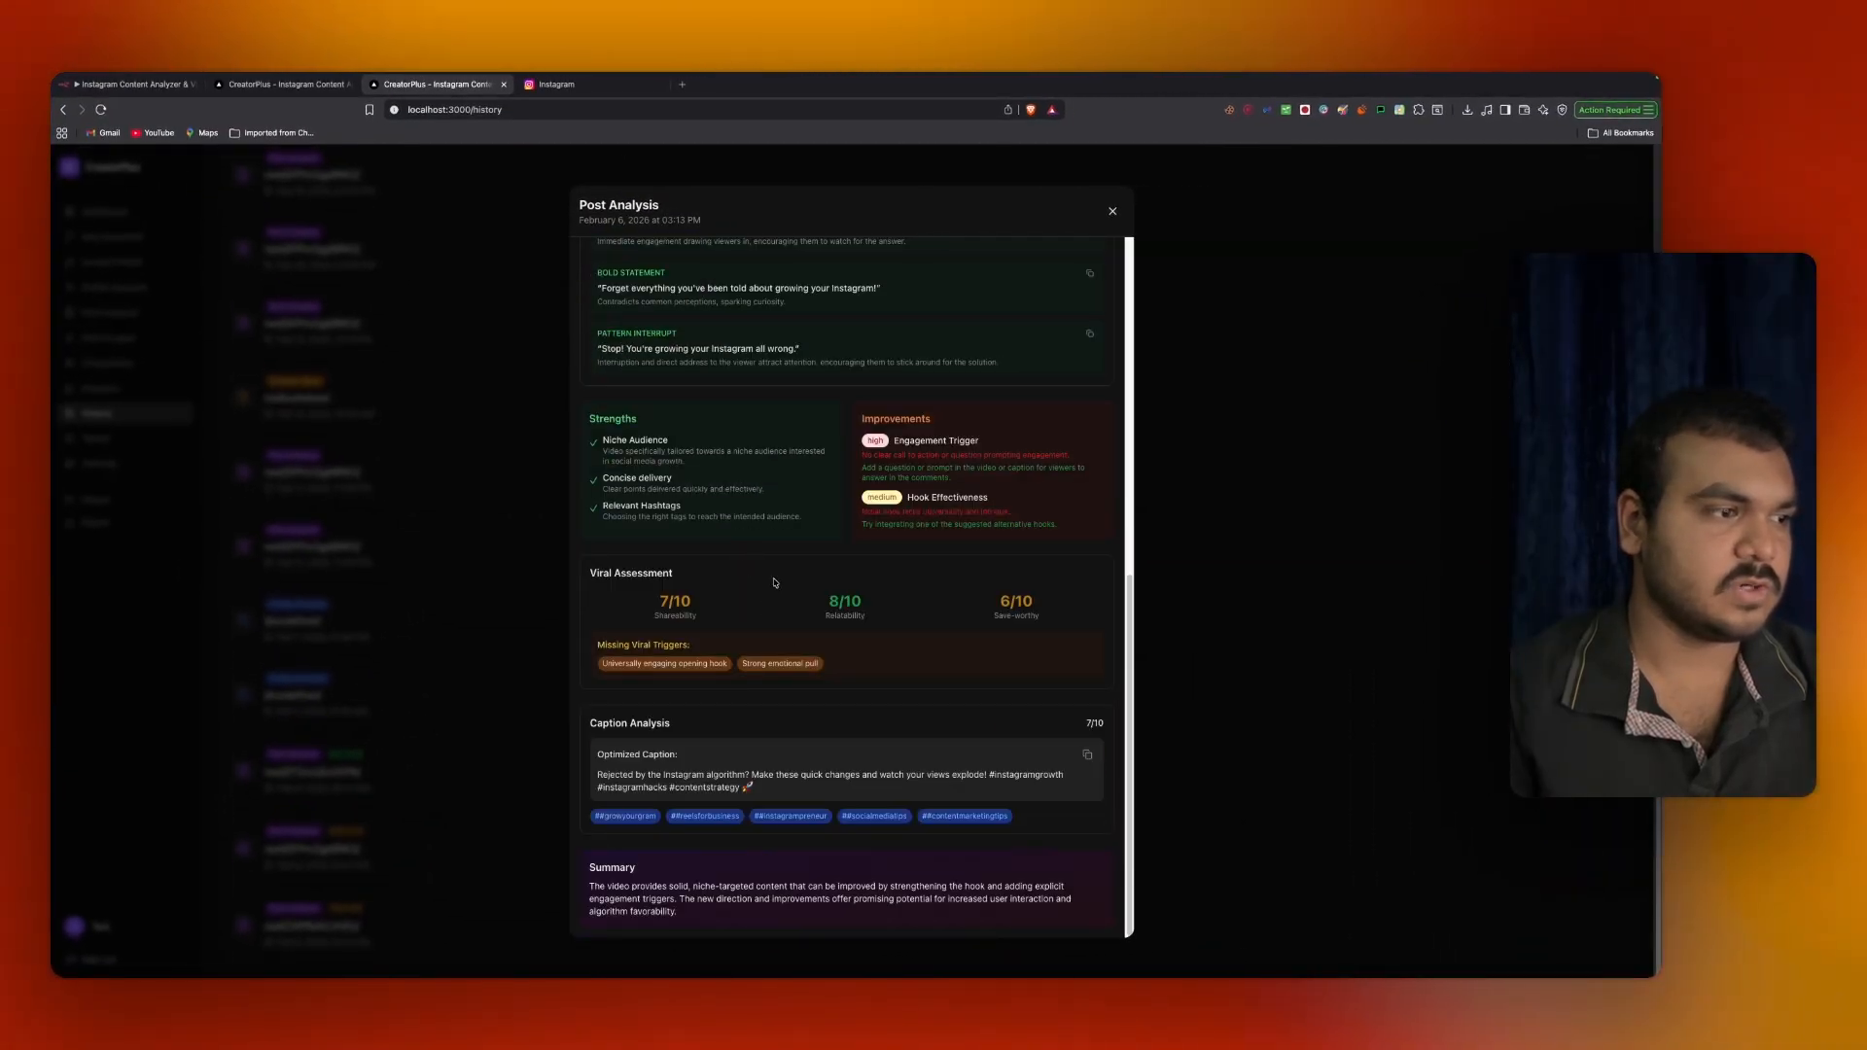
{"action": "scroll", "coordinate": [744, 484], "scroll_direction": "up", "scroll_amount": 10}
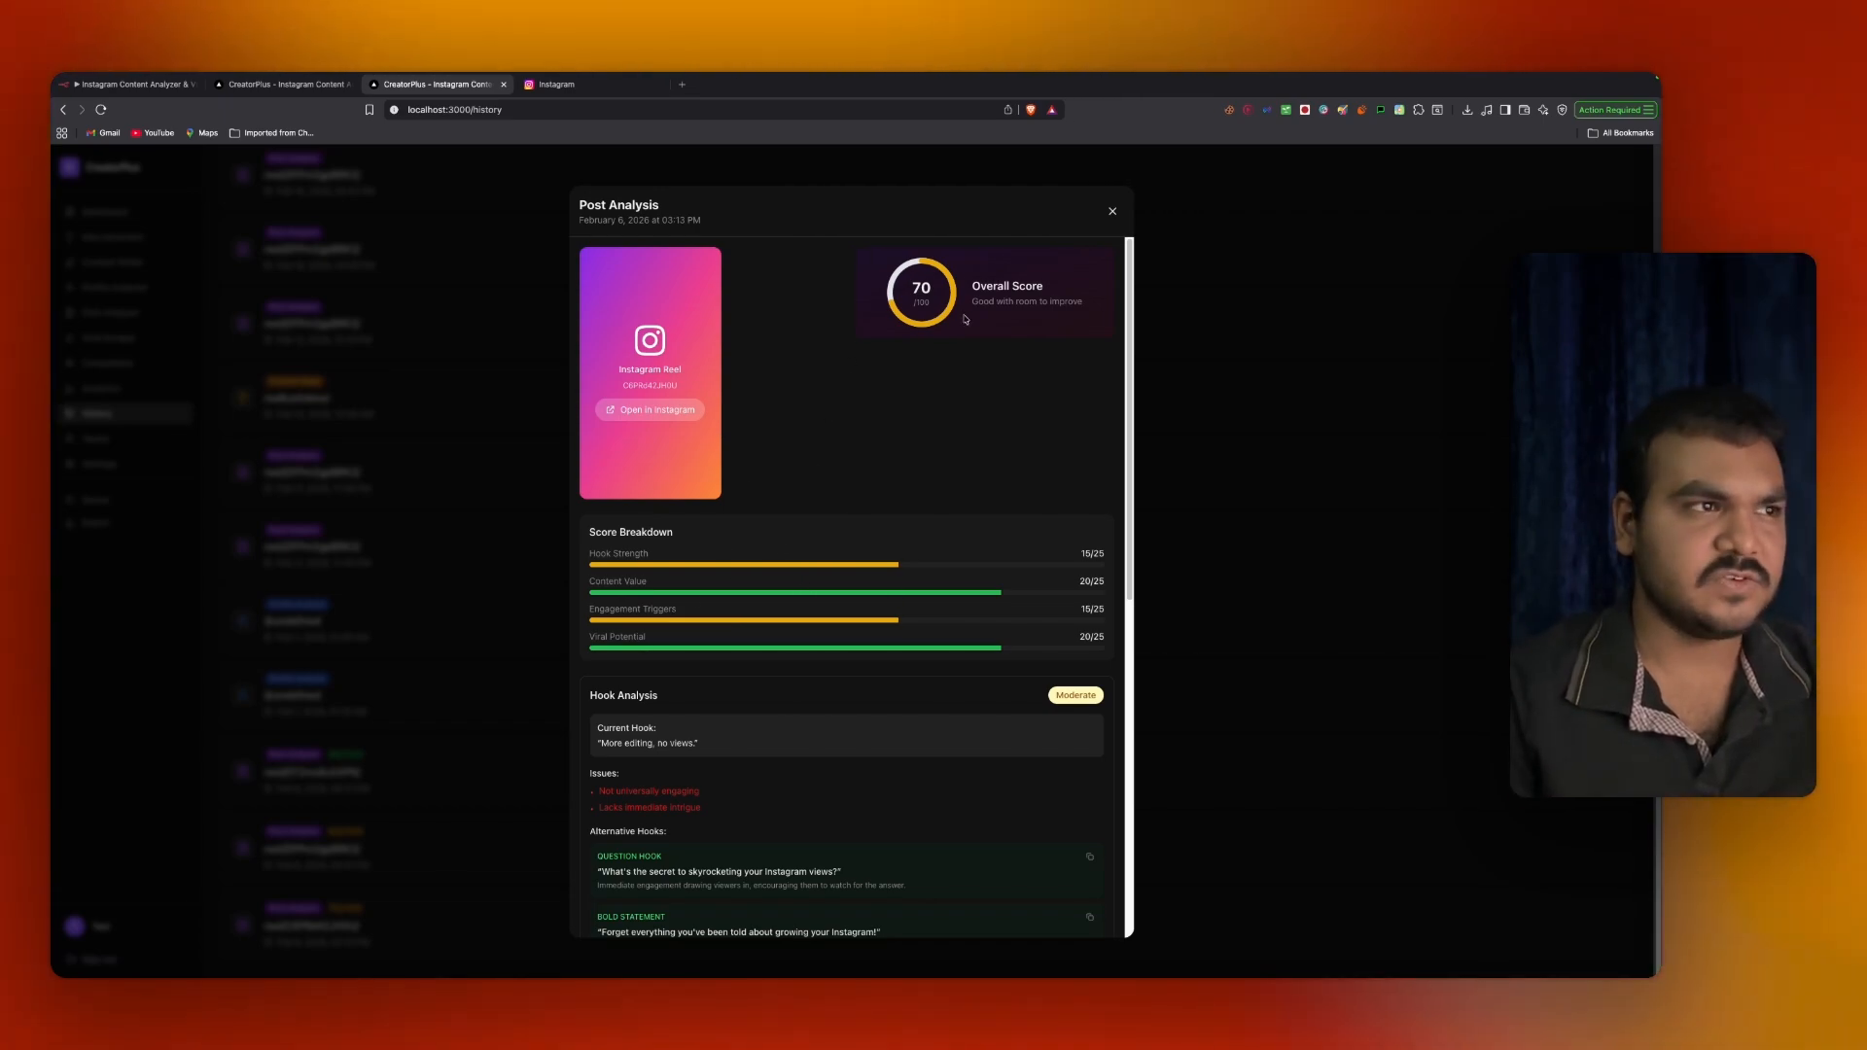
{"action": "left_click", "coordinate": [428, 552]}
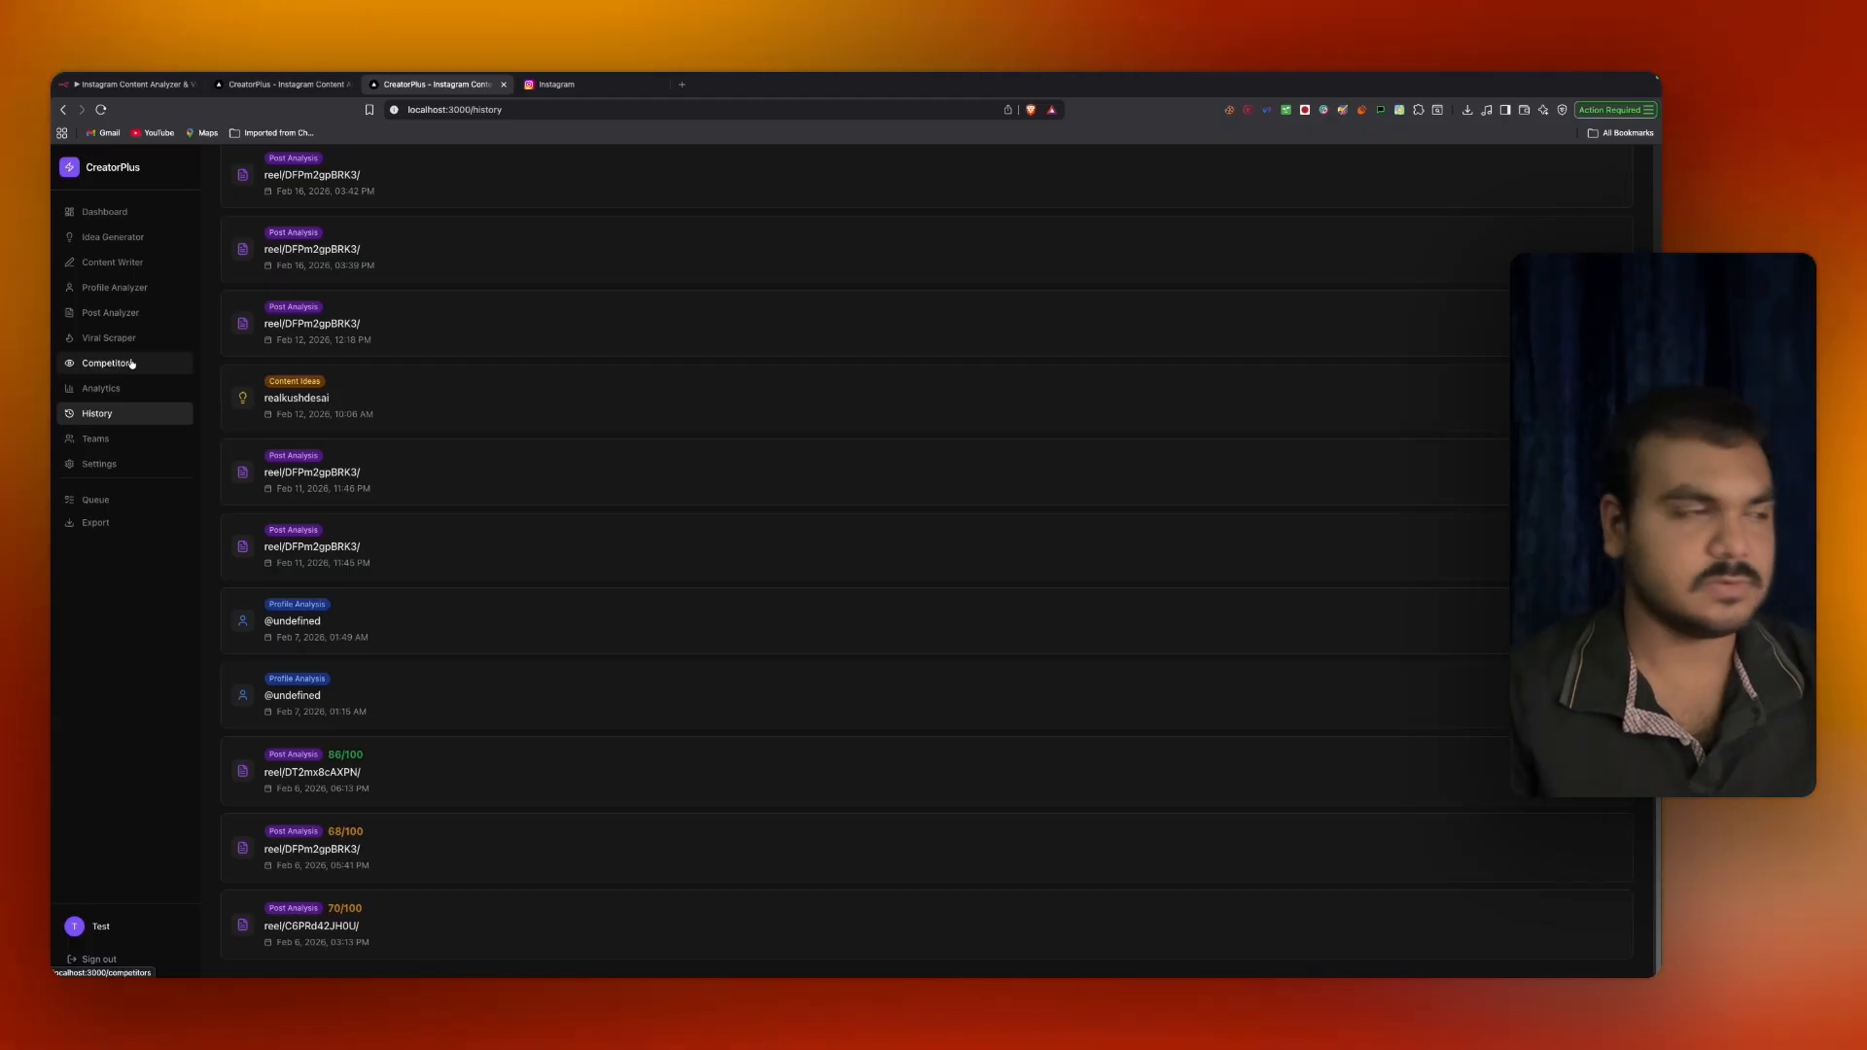
Try out the competitor tracking form with the Instagram handle hormozi and the Weekly (Recommended) refresh frequency, and close it without starting tracking.
{"action": "left_click", "coordinate": [132, 365]}
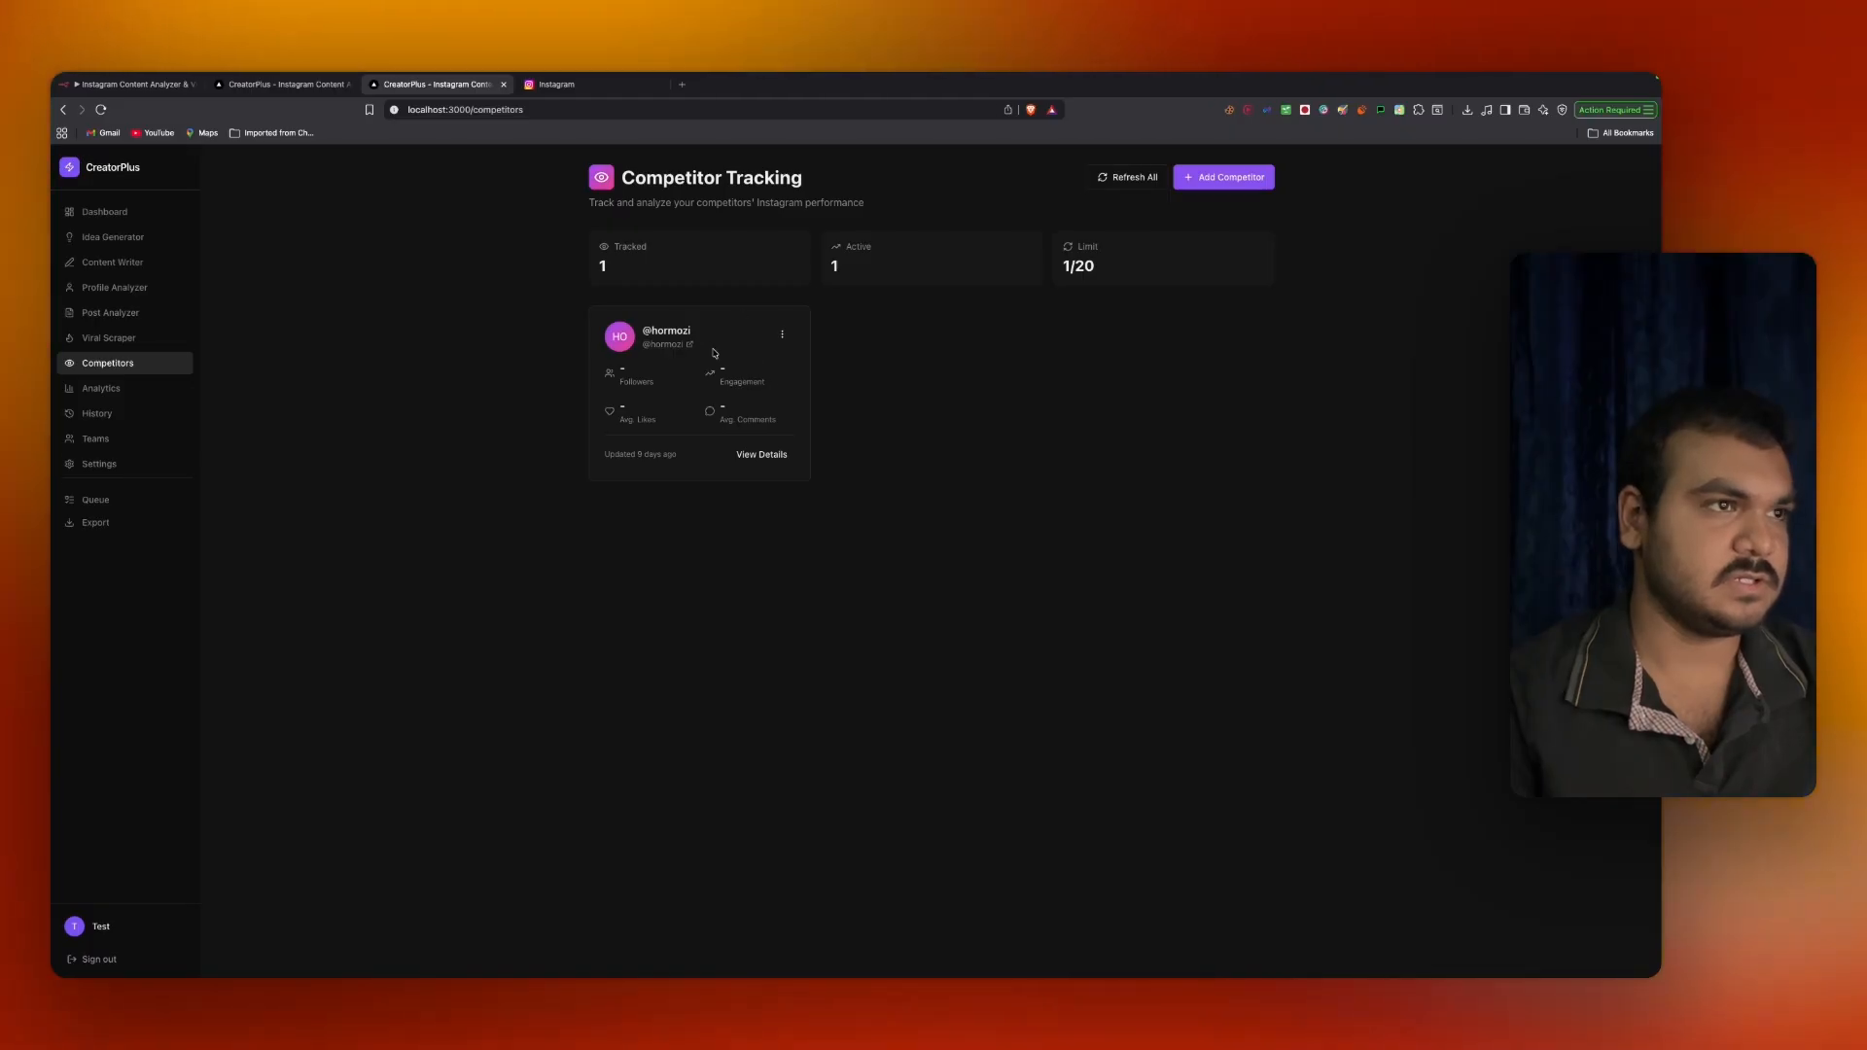
{"action": "left_click", "coordinate": [1050, 227]}
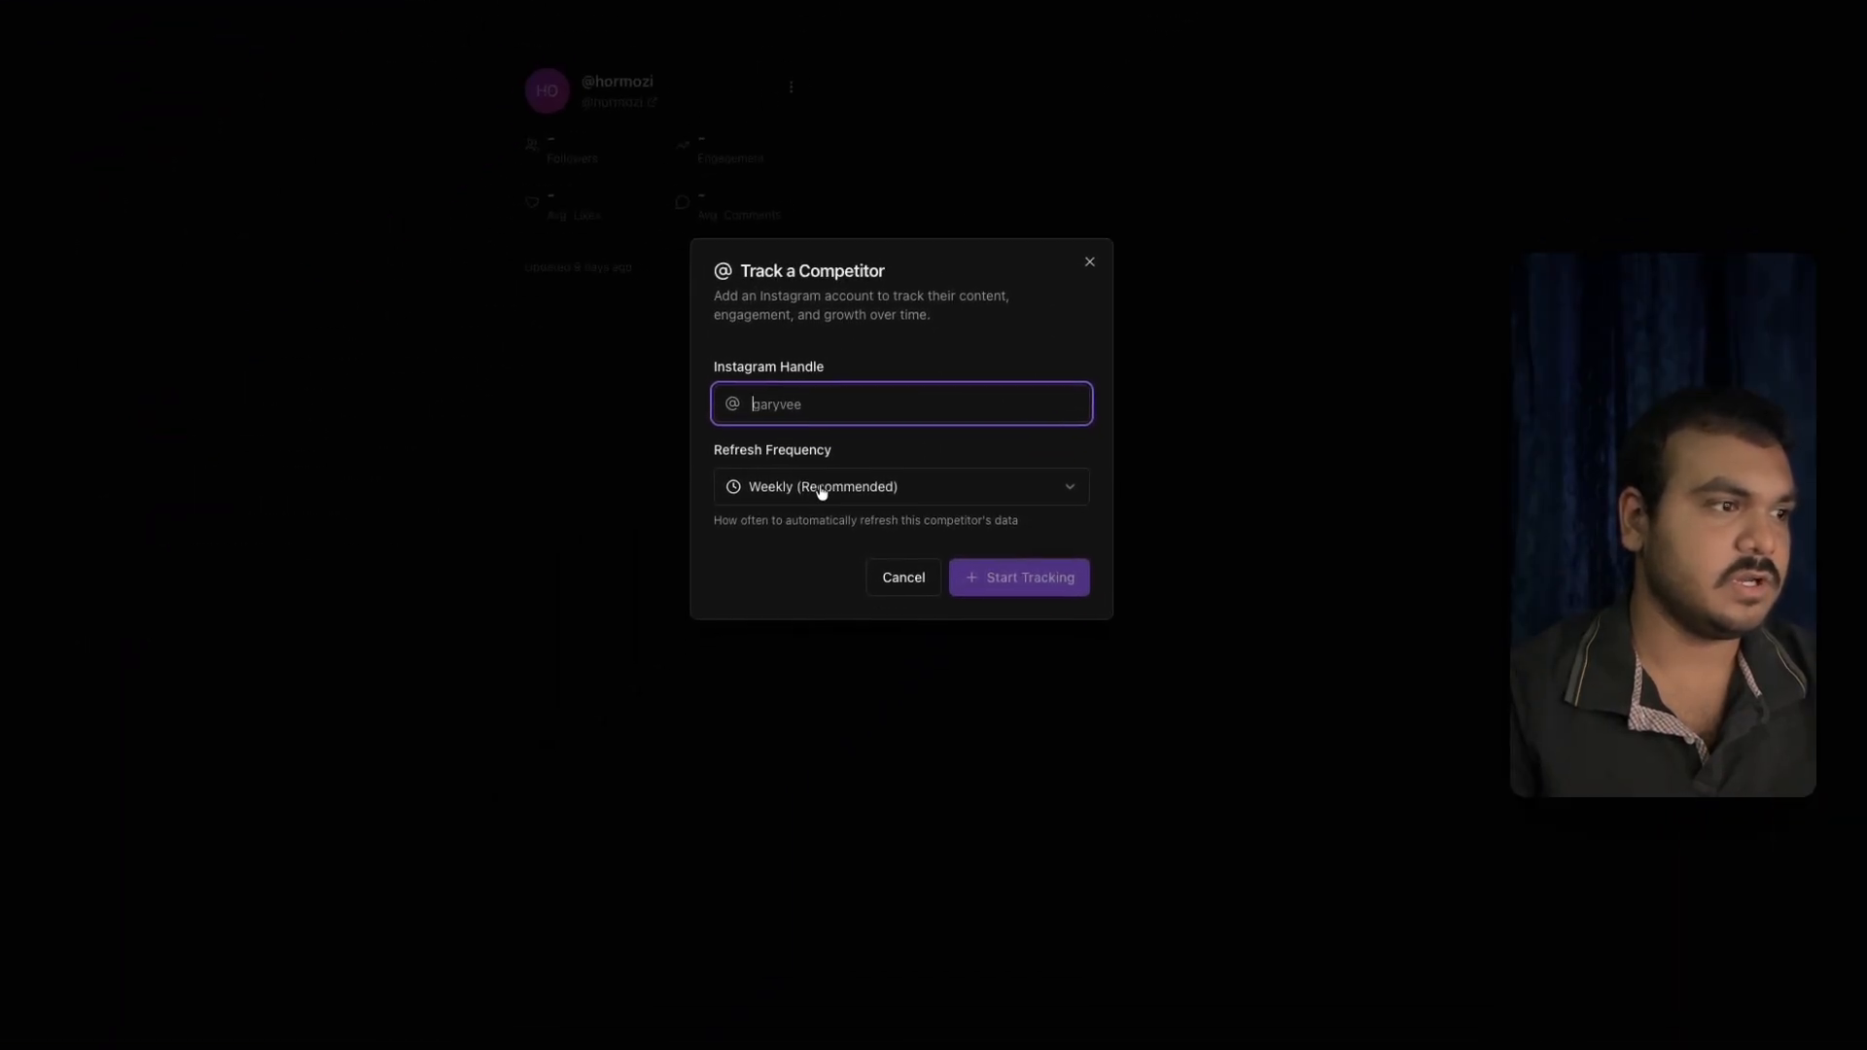
{"action": "left_click", "coordinate": [409, 858]}
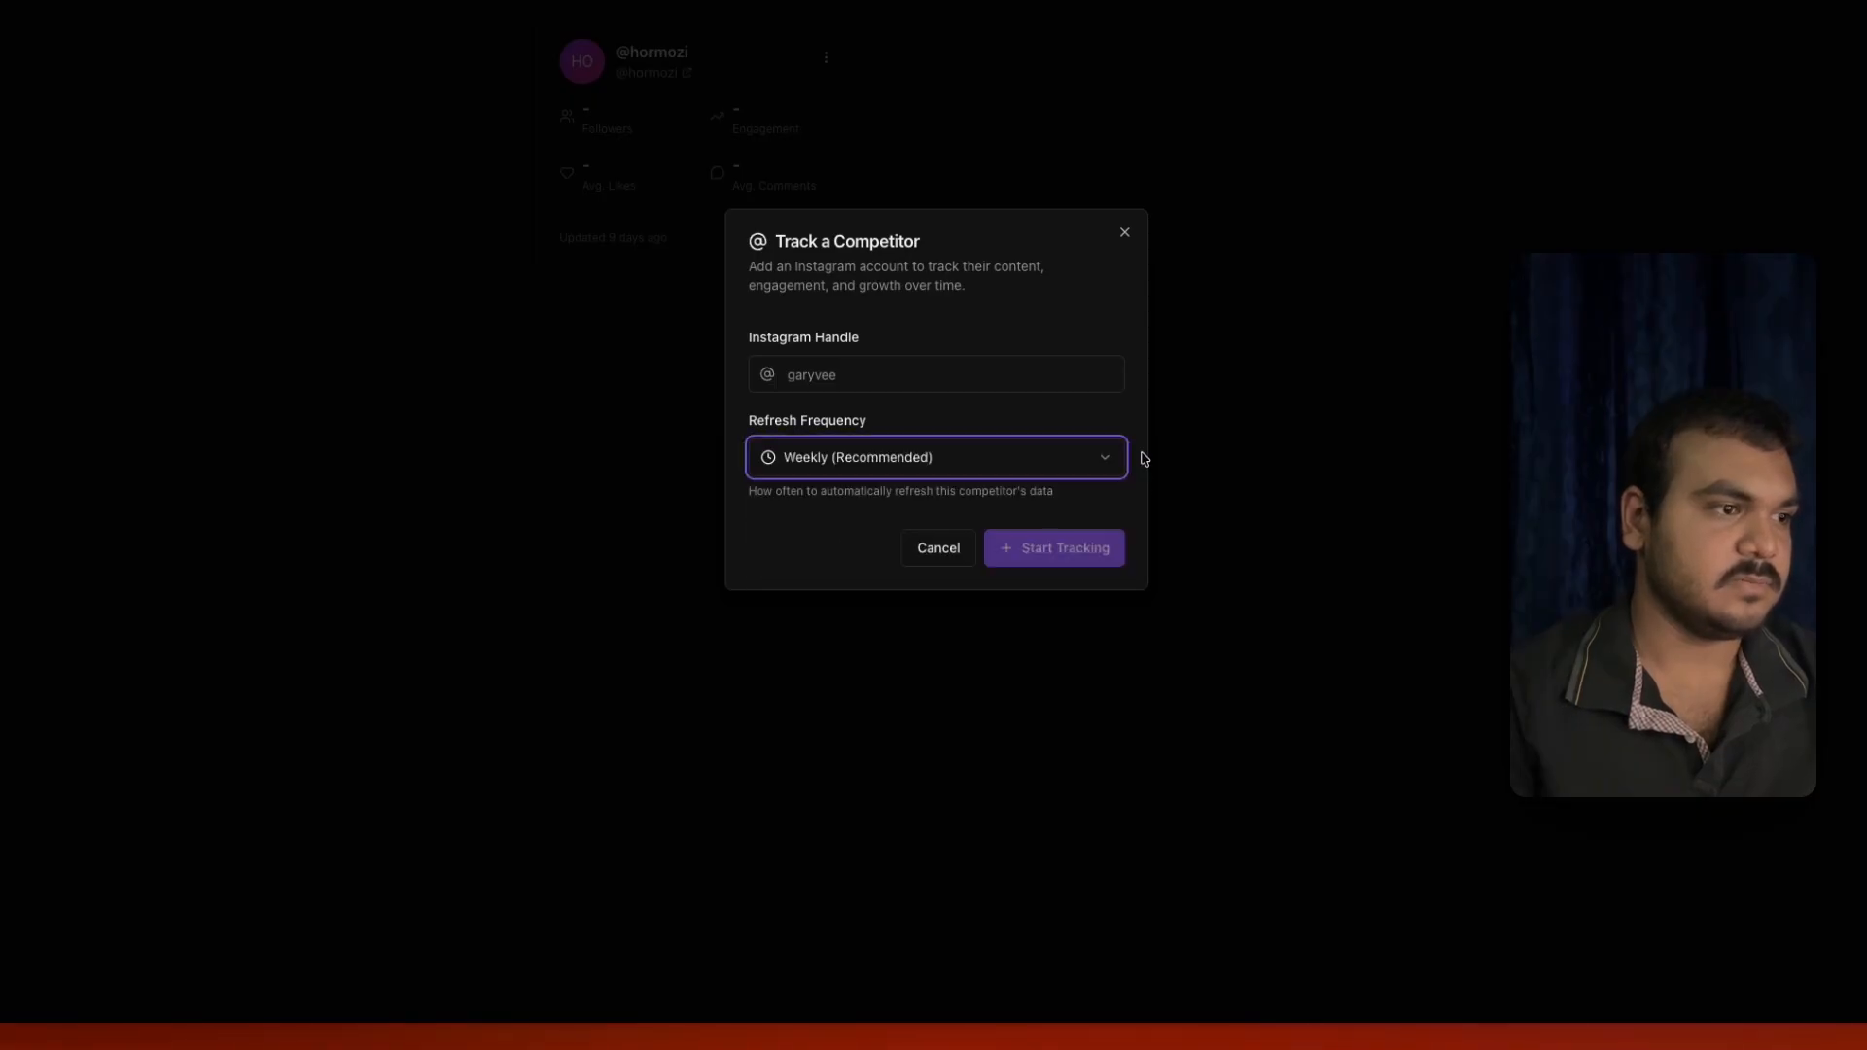
{"action": "left_click", "coordinate": [924, 374]}
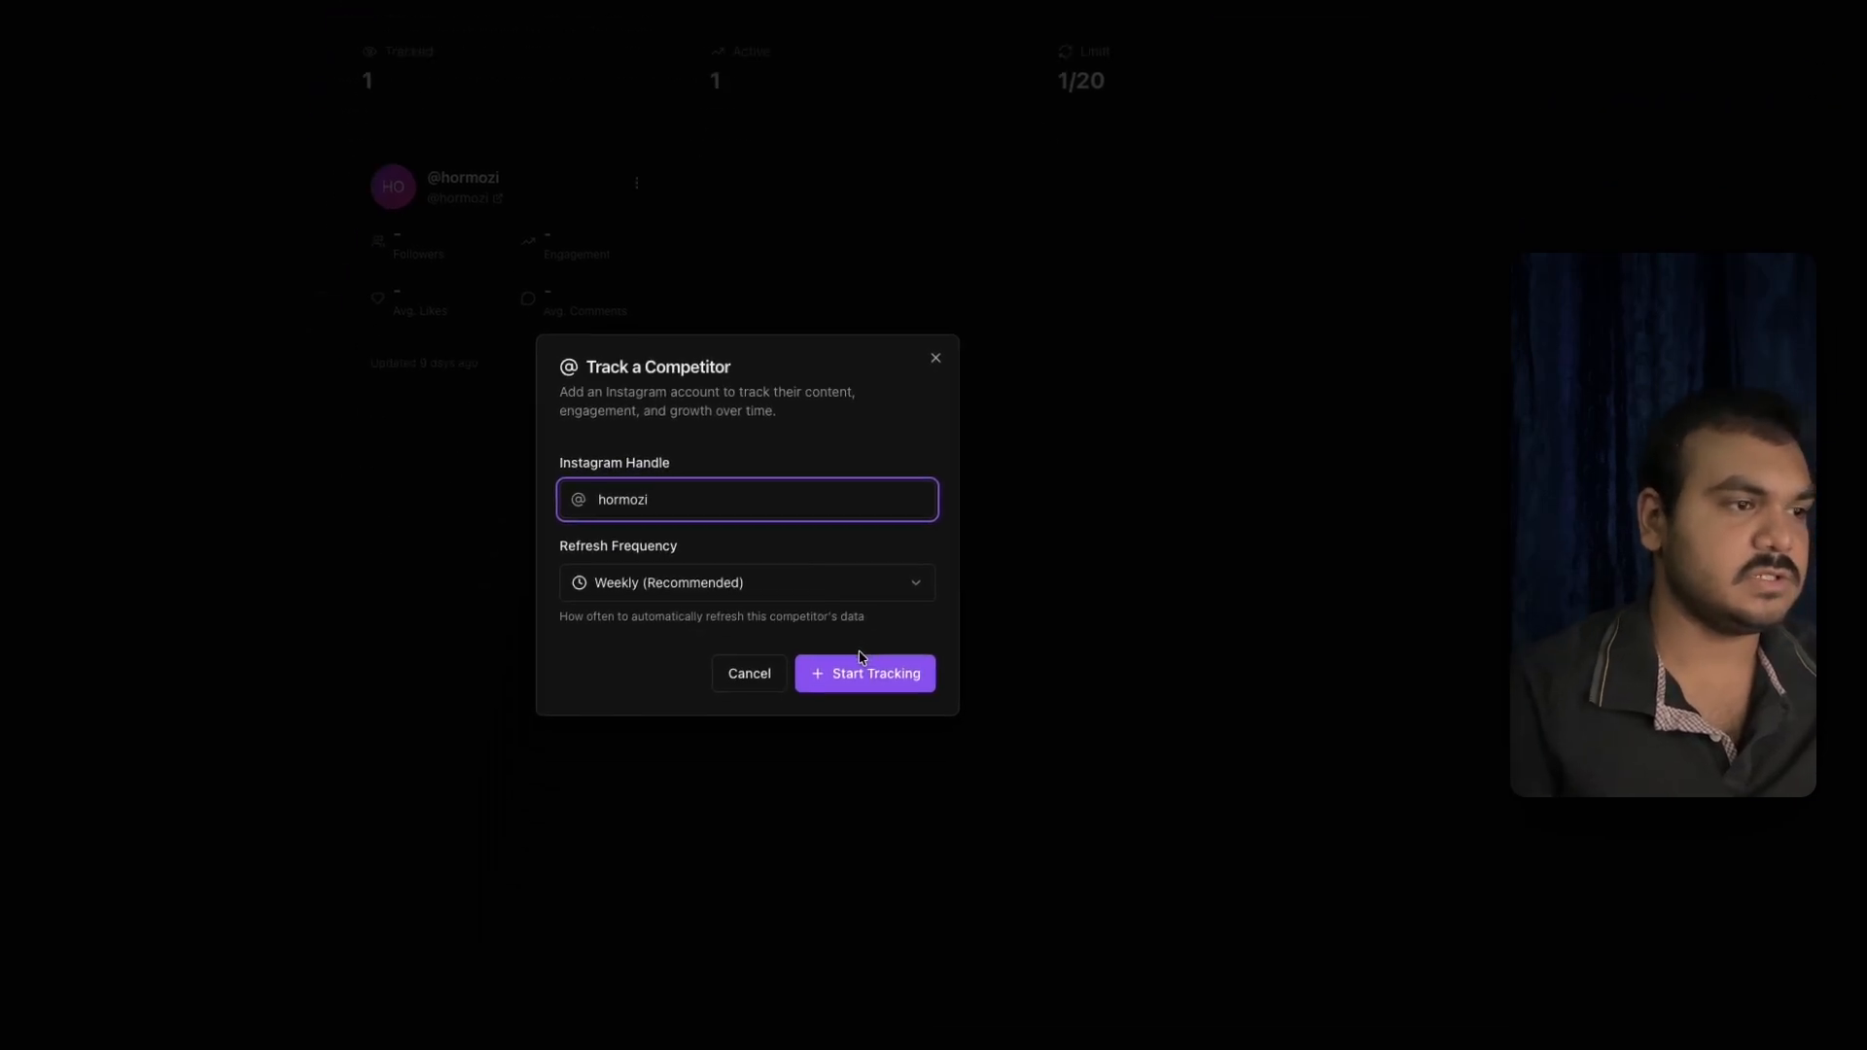
{"action": "left_click", "coordinate": [592, 899]}
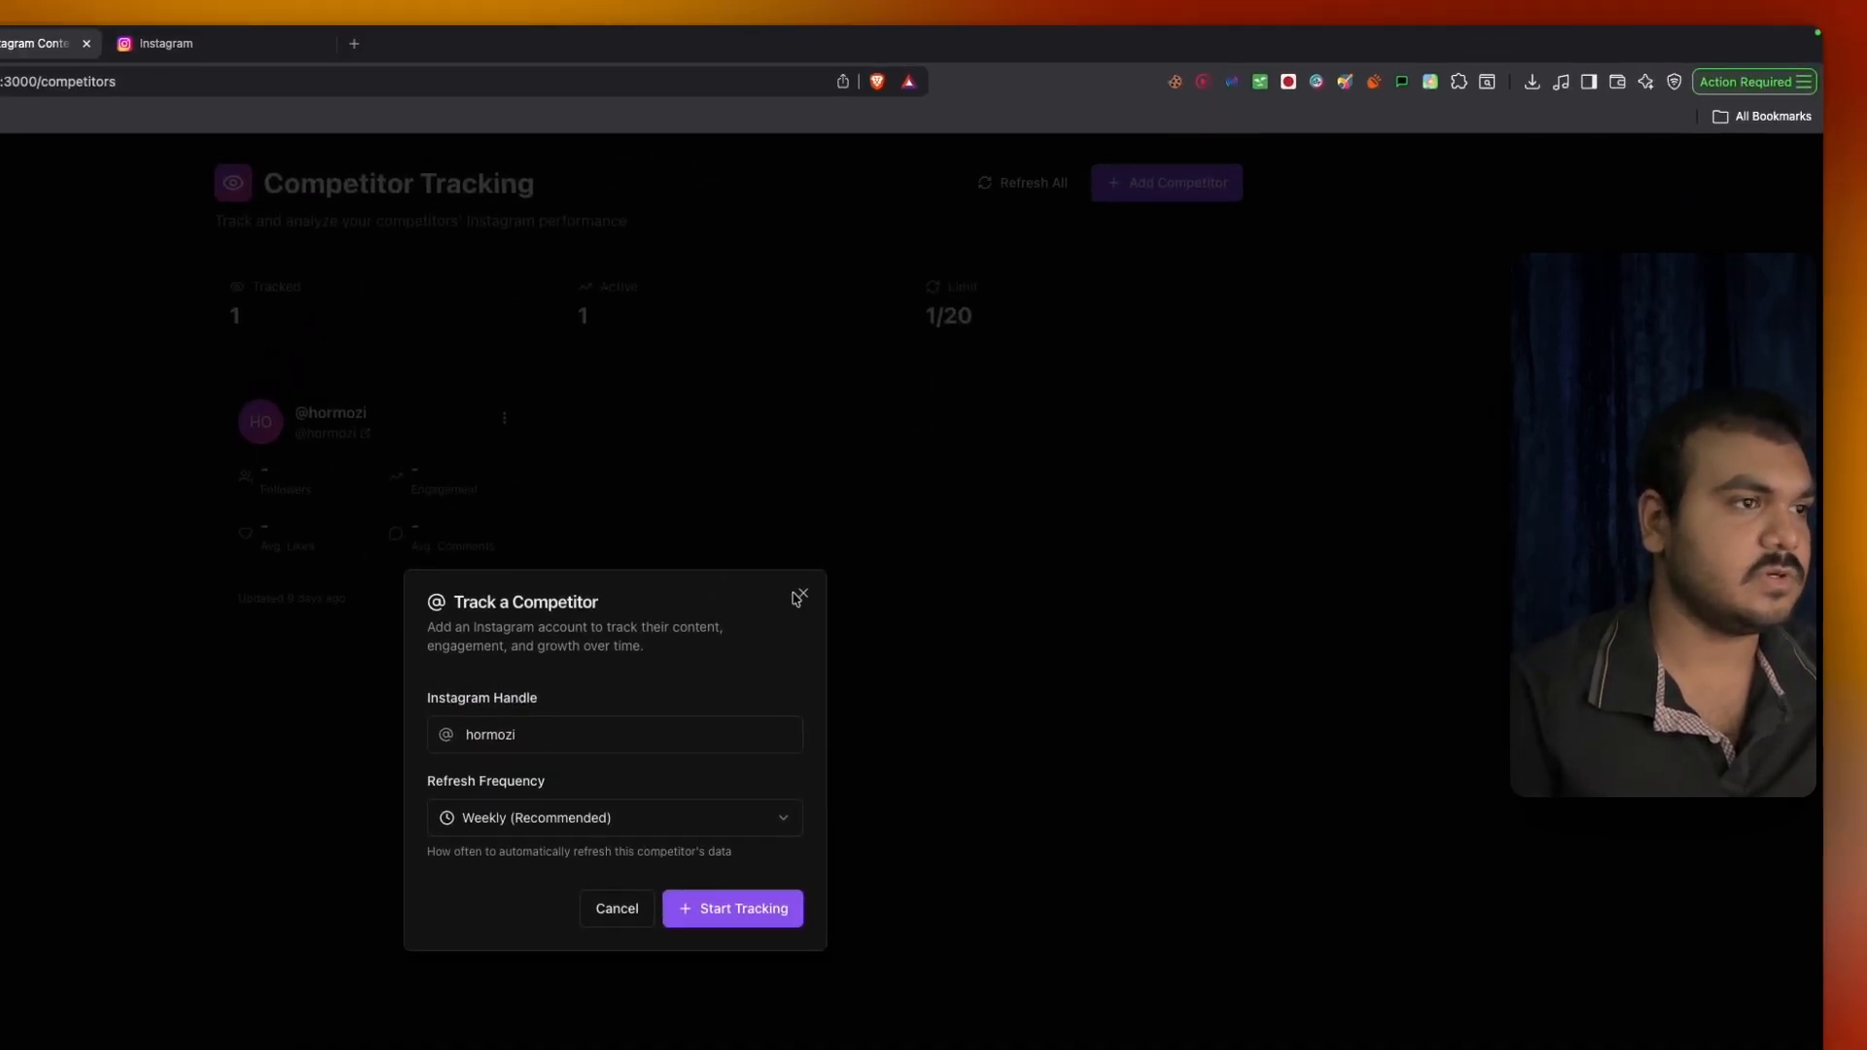
{"action": "left_click", "coordinate": [814, 569]}
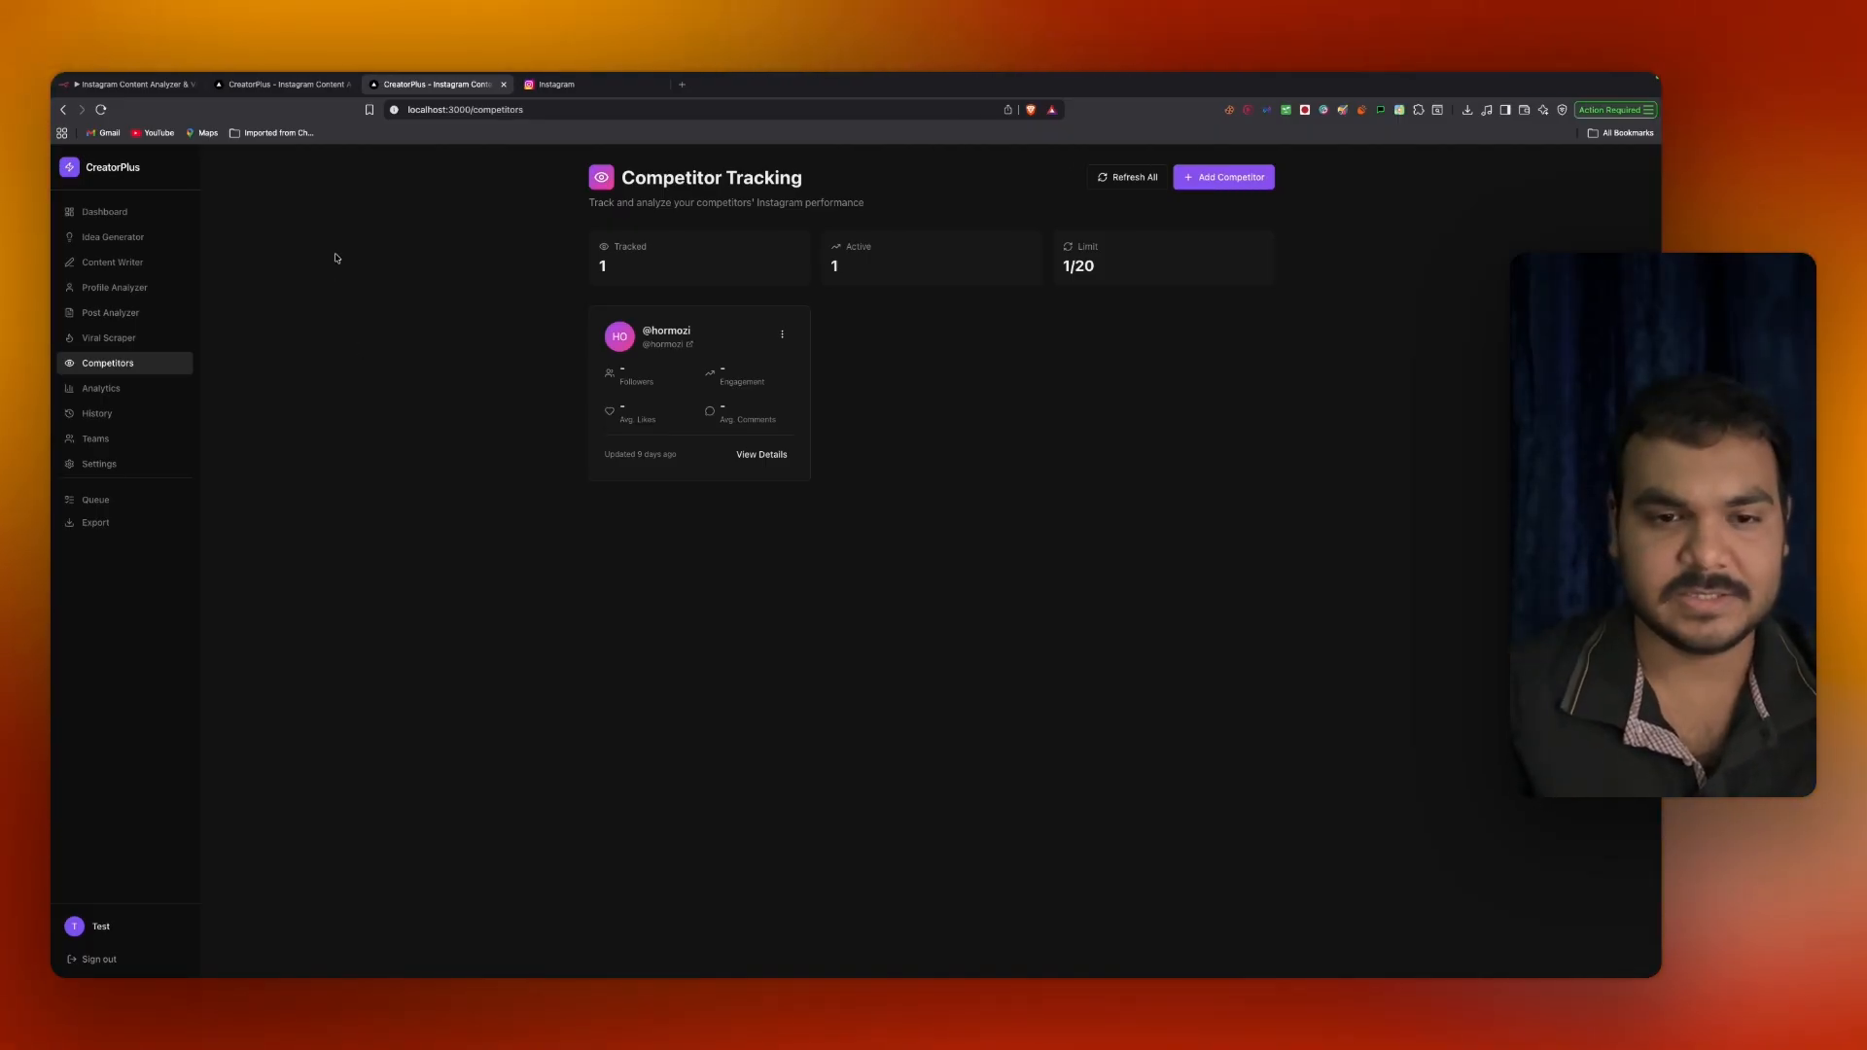
Switch to the n8n workflow "Instagram Content Analyzer & Viral Scraper" and inspect the Webhook Entry Point and Edit Fields nodes.
{"action": "left_click", "coordinate": [132, 84]}
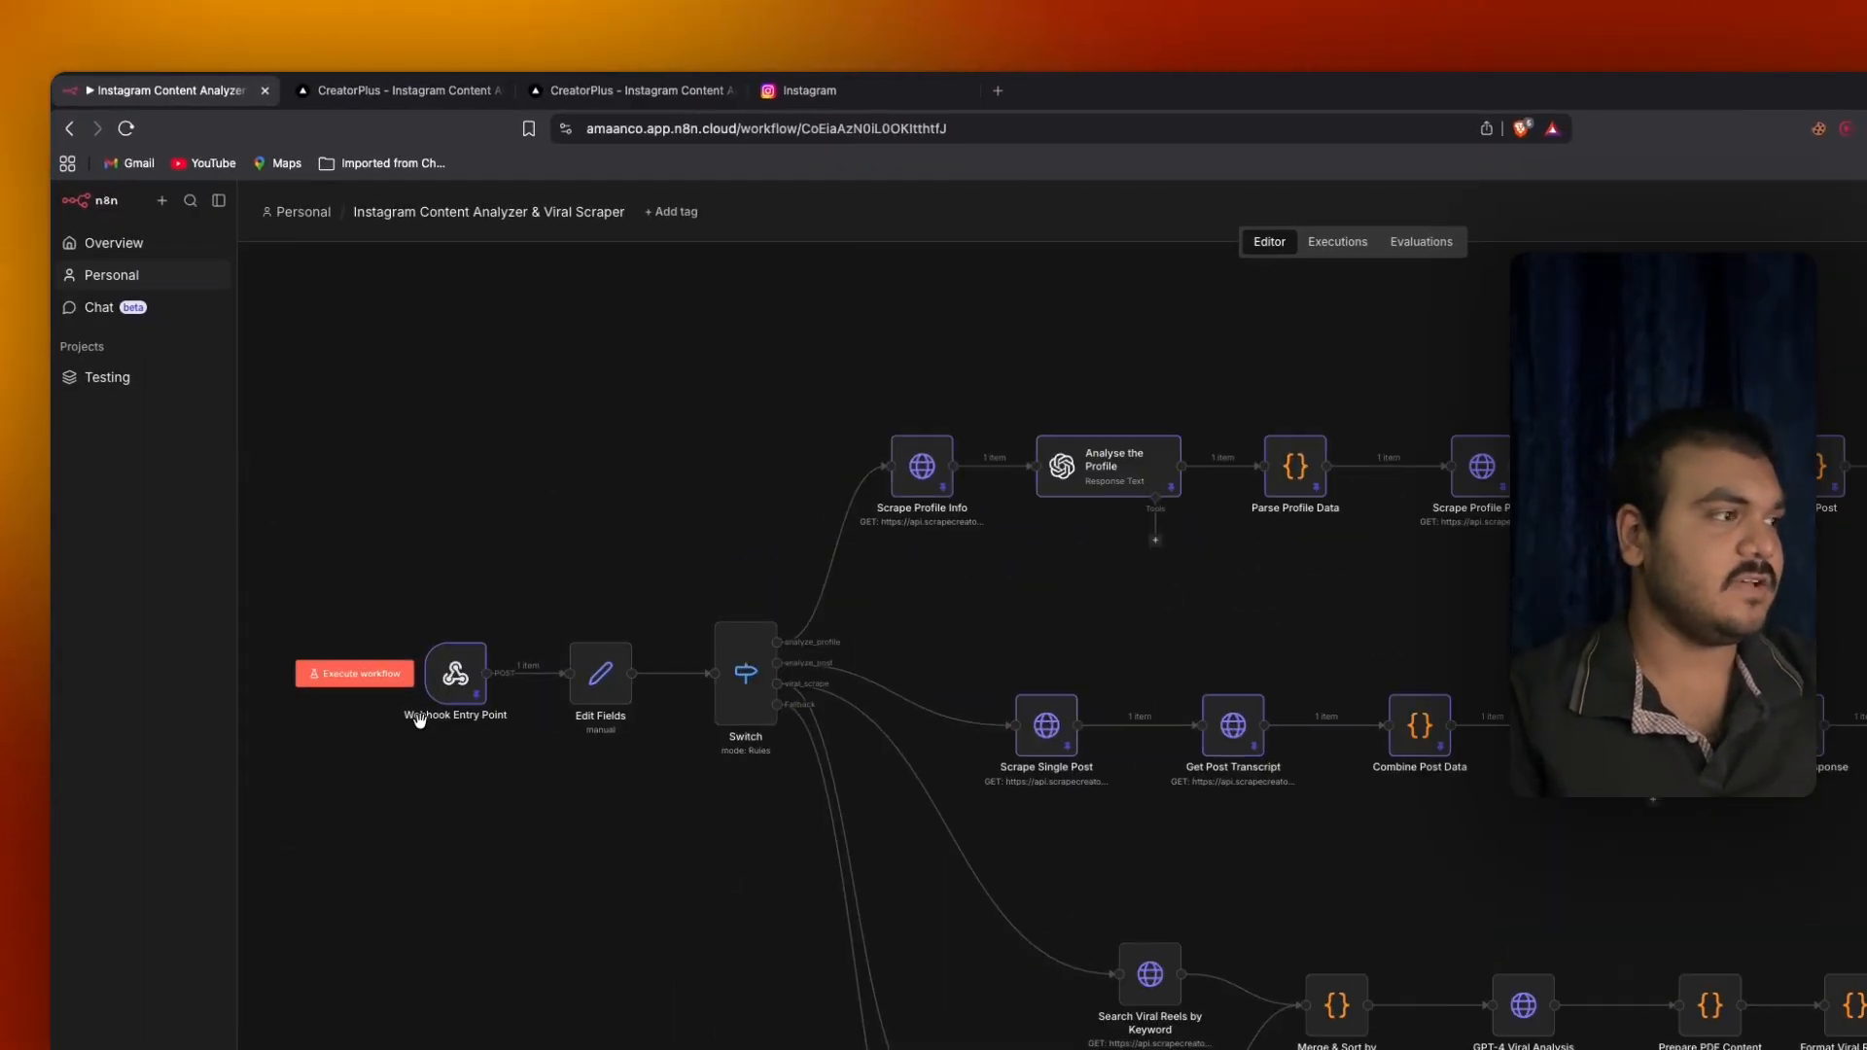
{"action": "scroll", "coordinate": [420, 720], "scroll_direction": "up", "scroll_amount": 5}
{"action": "left_click_drag", "start_coordinate": [439, 478], "coordinate": [827, 510]}
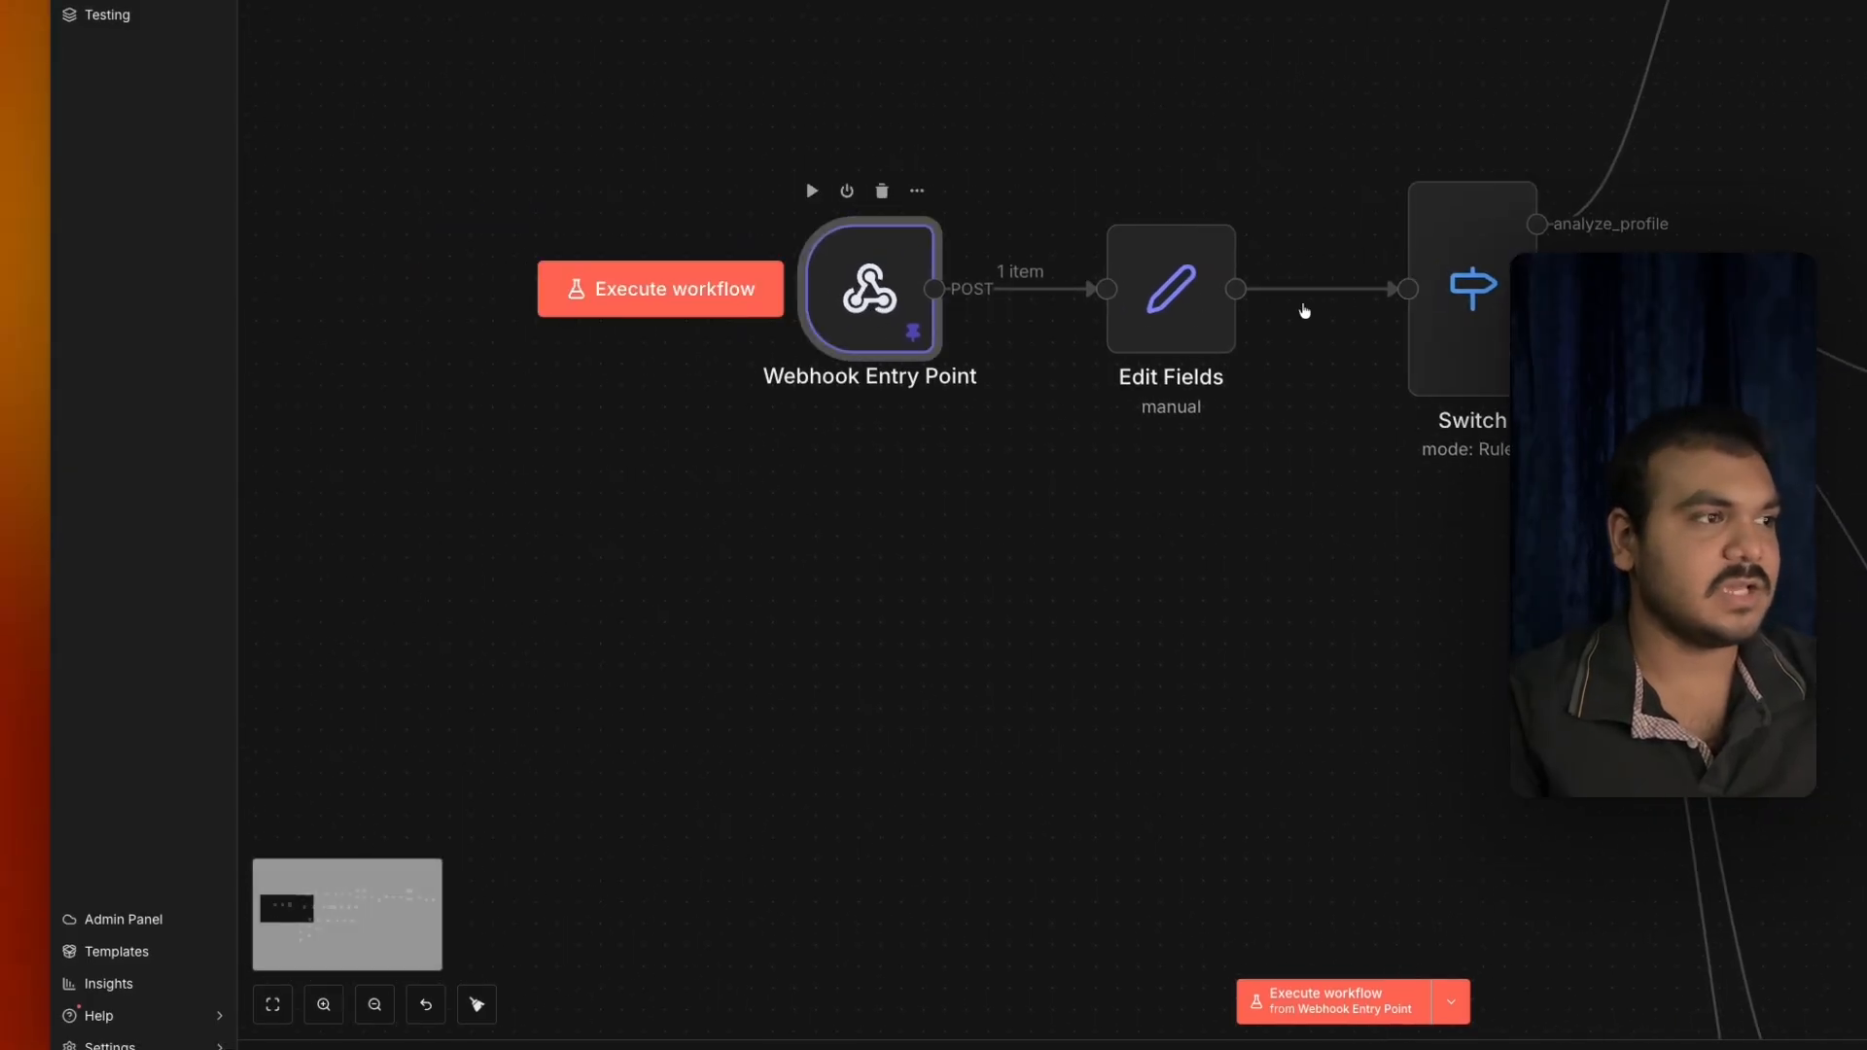
{"action": "key", "text": "Return"}
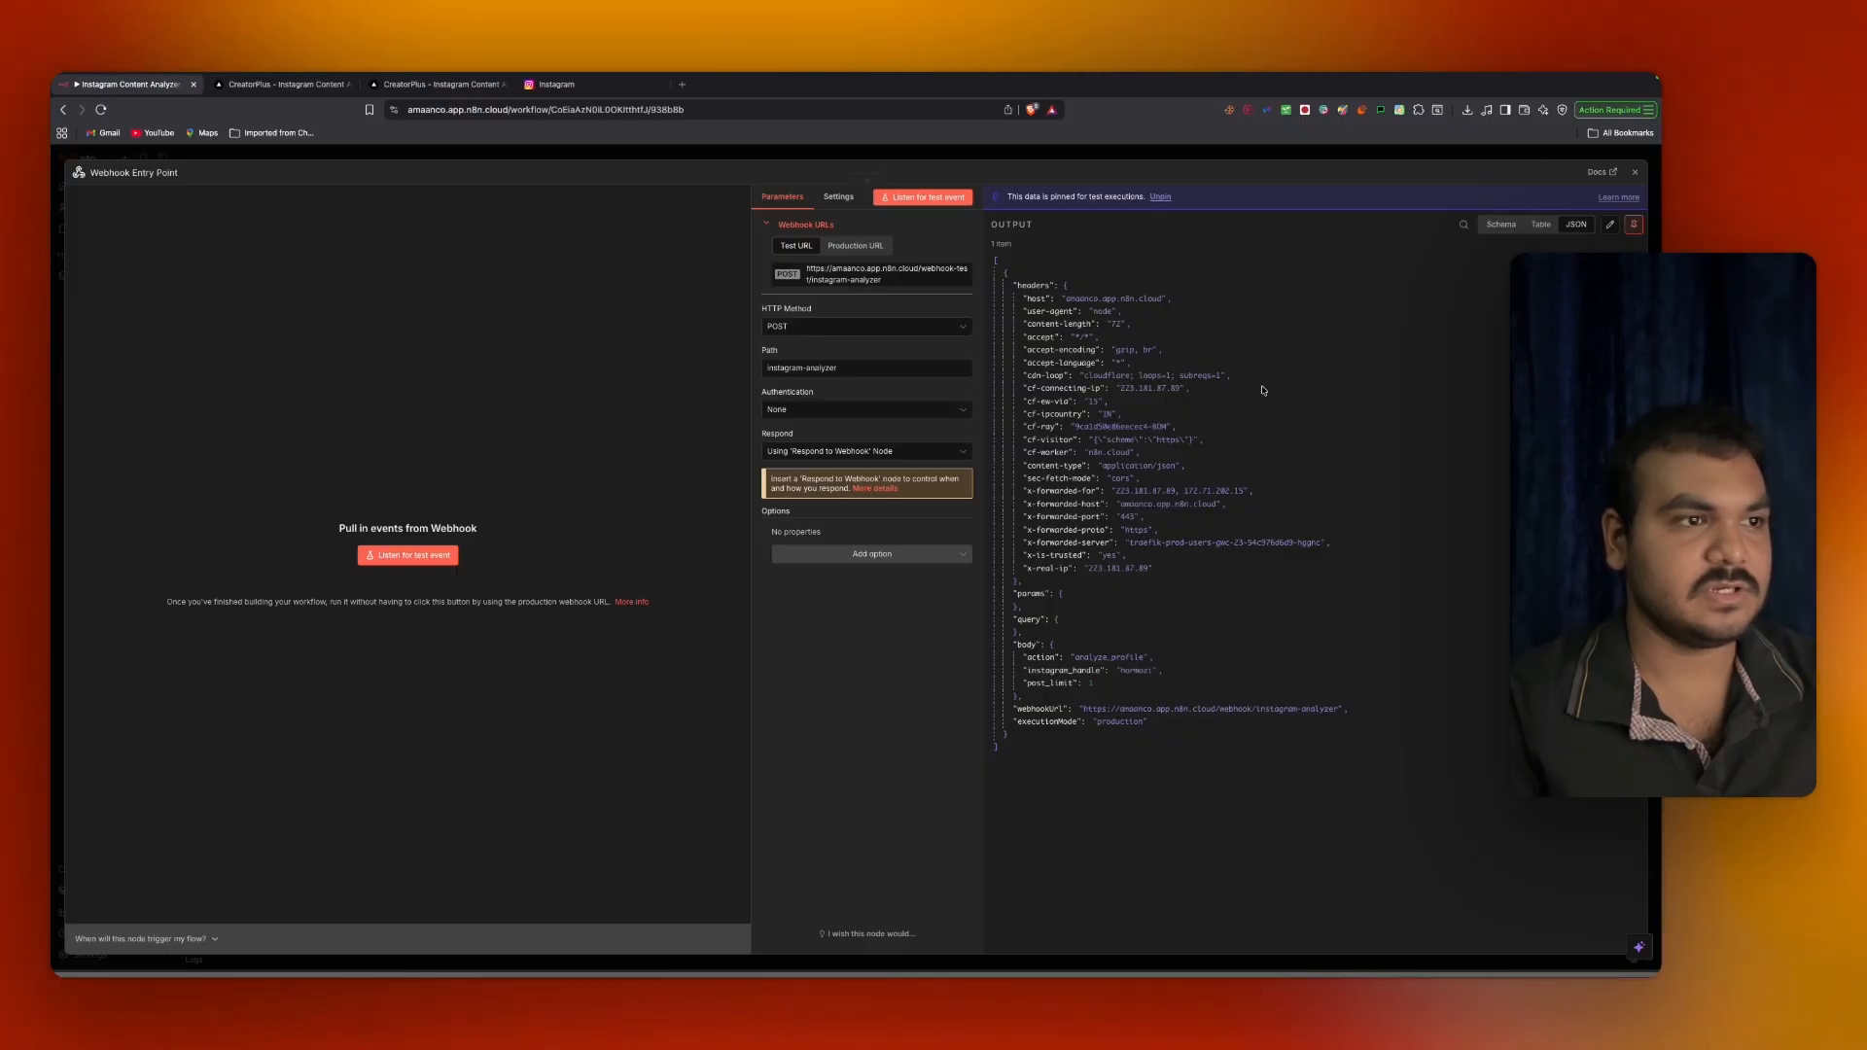
{"action": "key", "text": "Escape"}
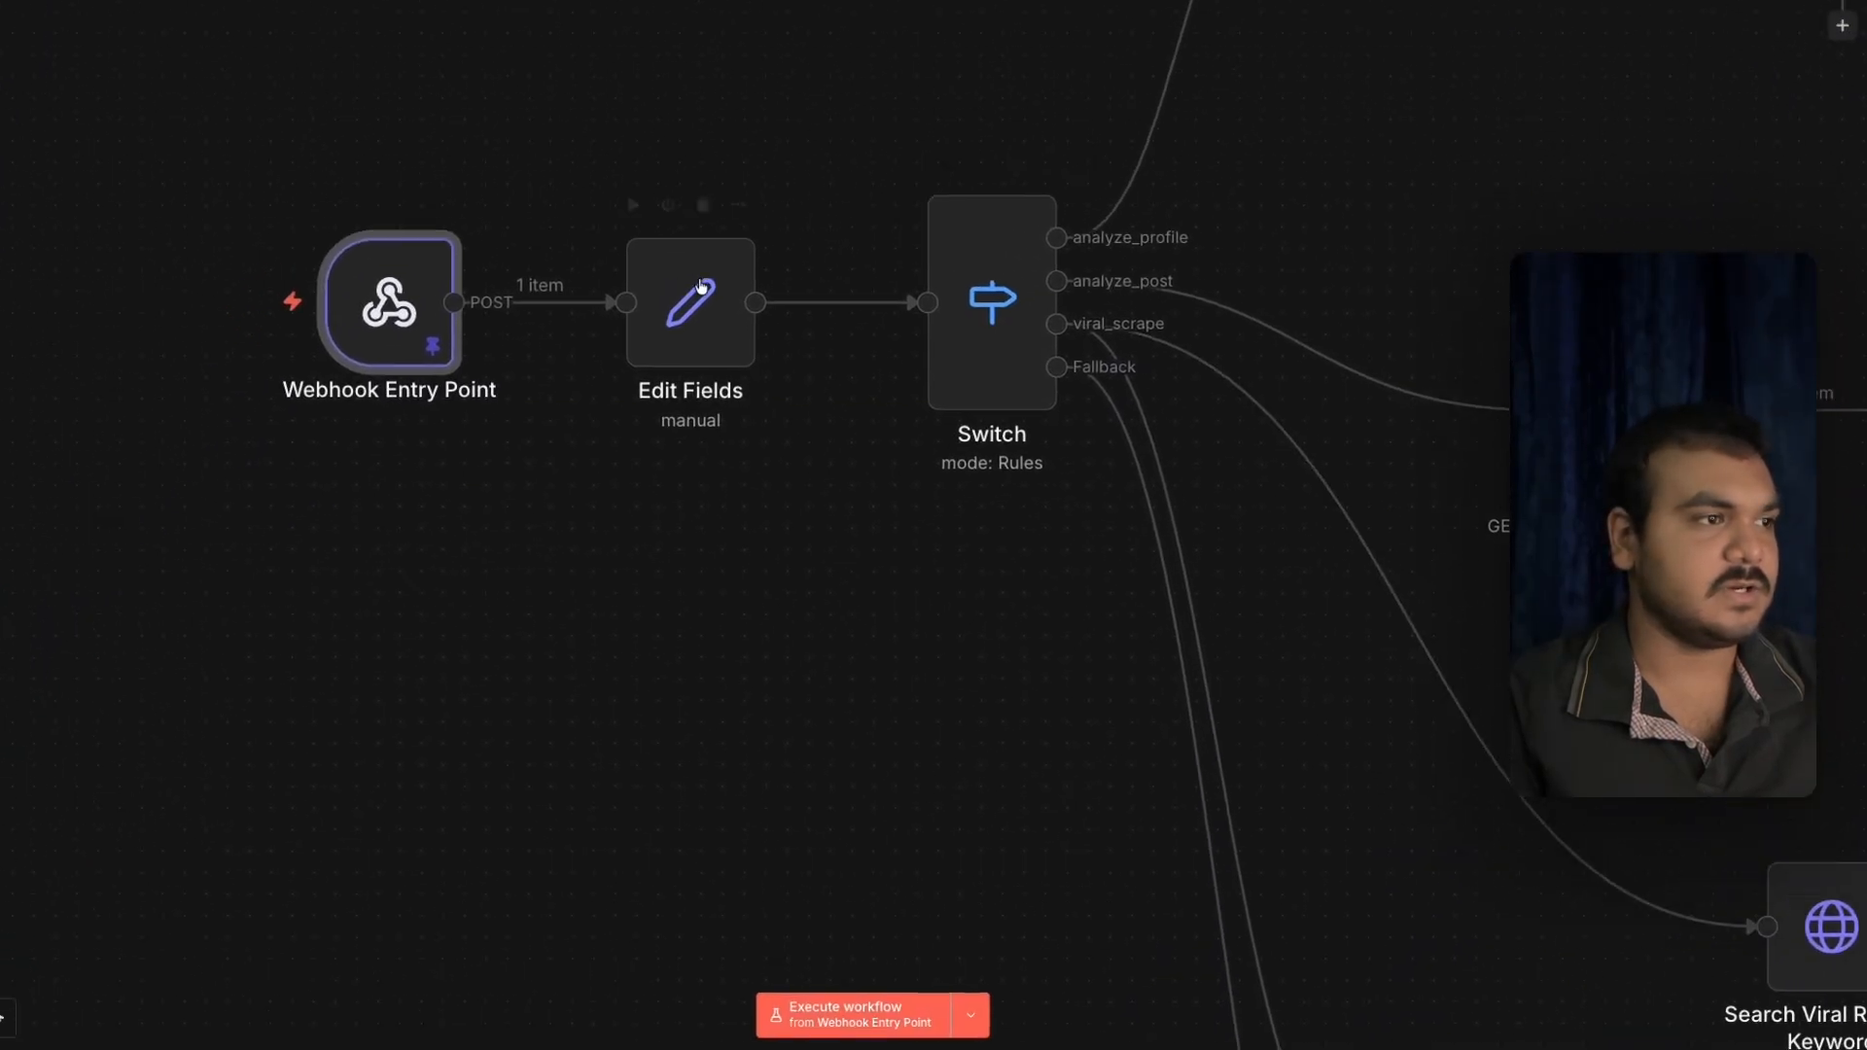
{"action": "double_click", "coordinate": [692, 297]}
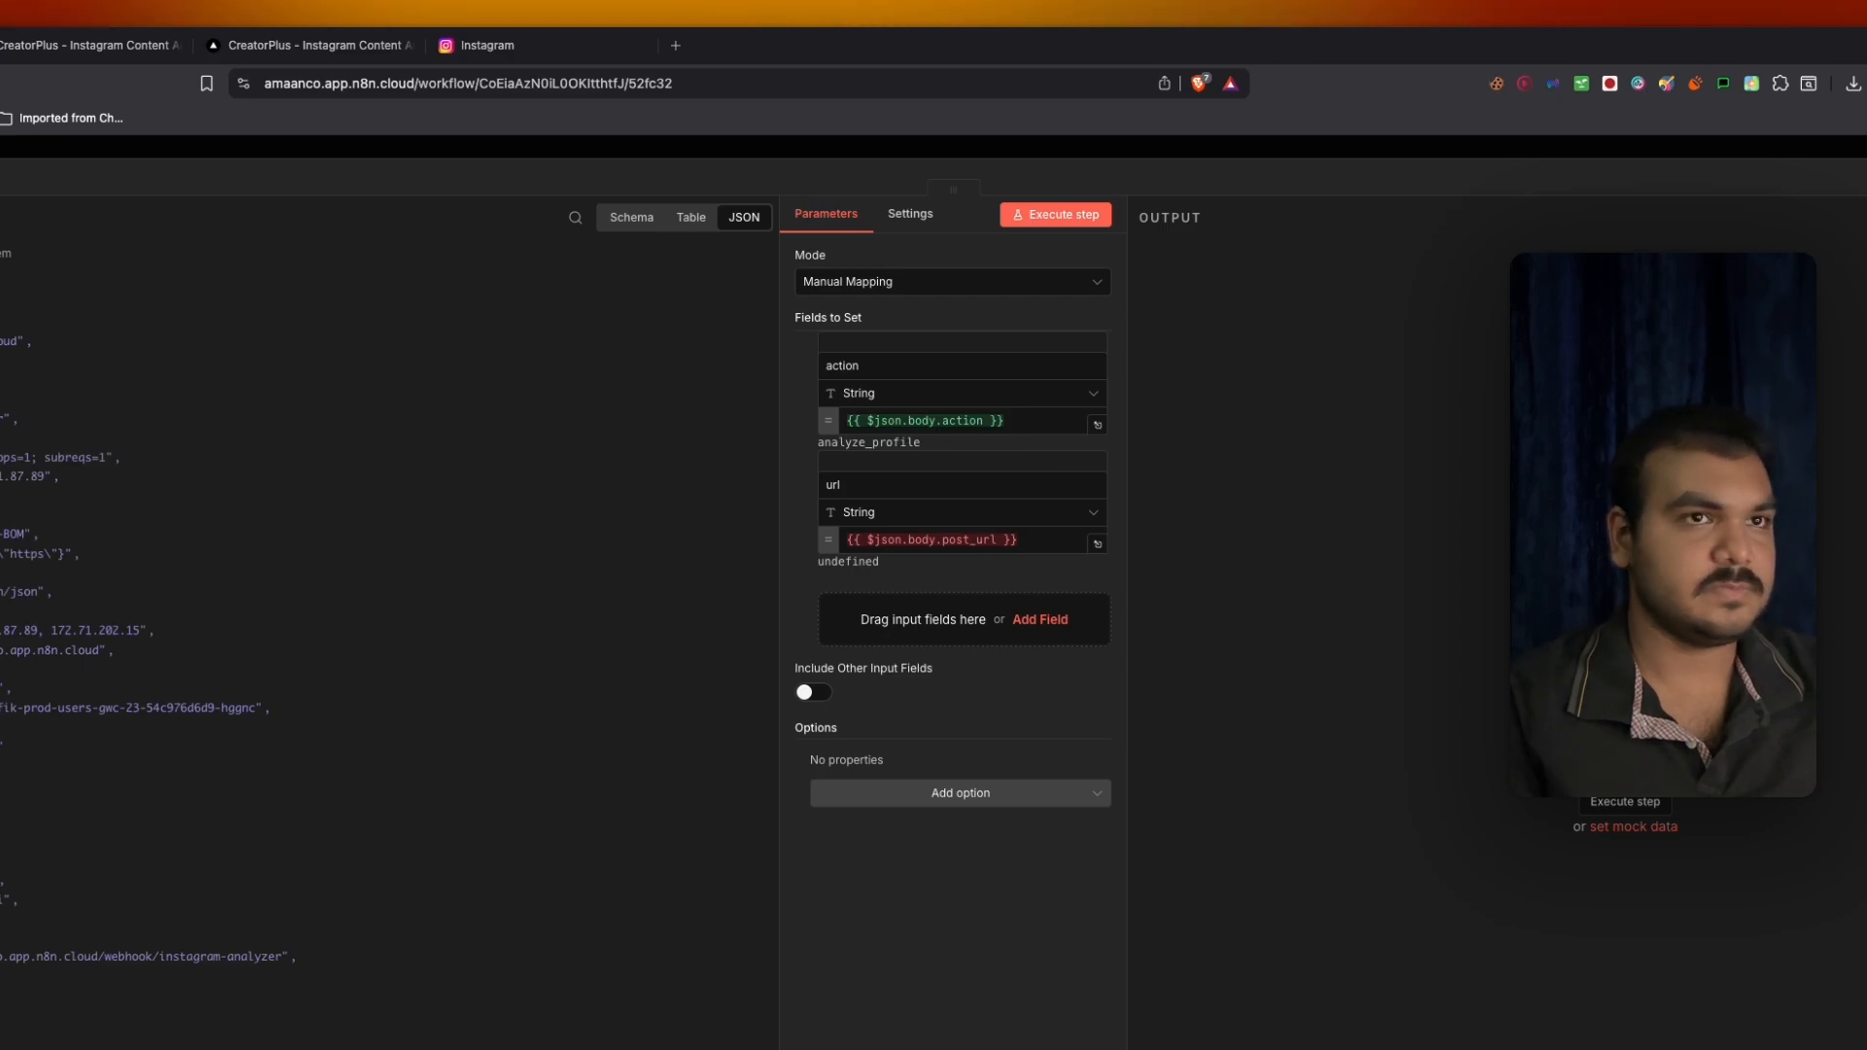
{"action": "key", "text": "Escape"}
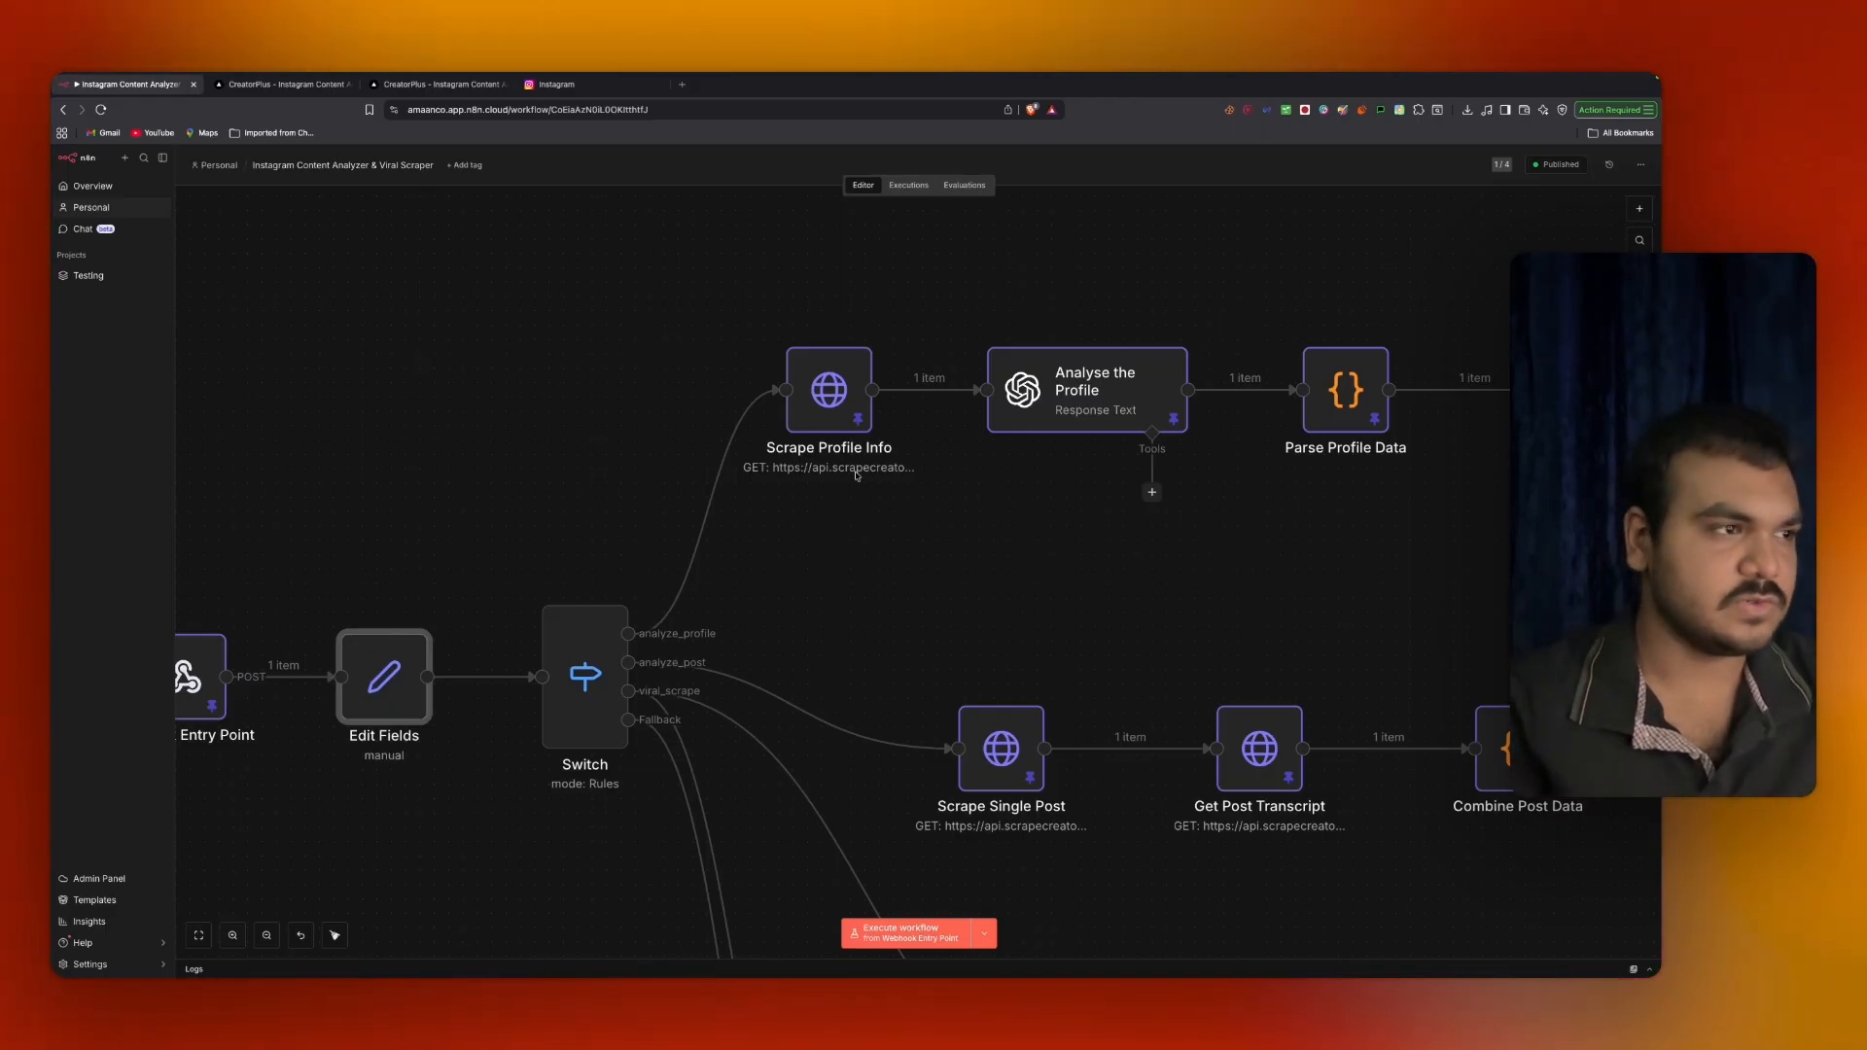
Examine the Scrape Profile Info node's request parameters, headers and scraped JSON output, and return to the workflow canvas.
{"action": "double_click", "coordinate": [829, 423]}
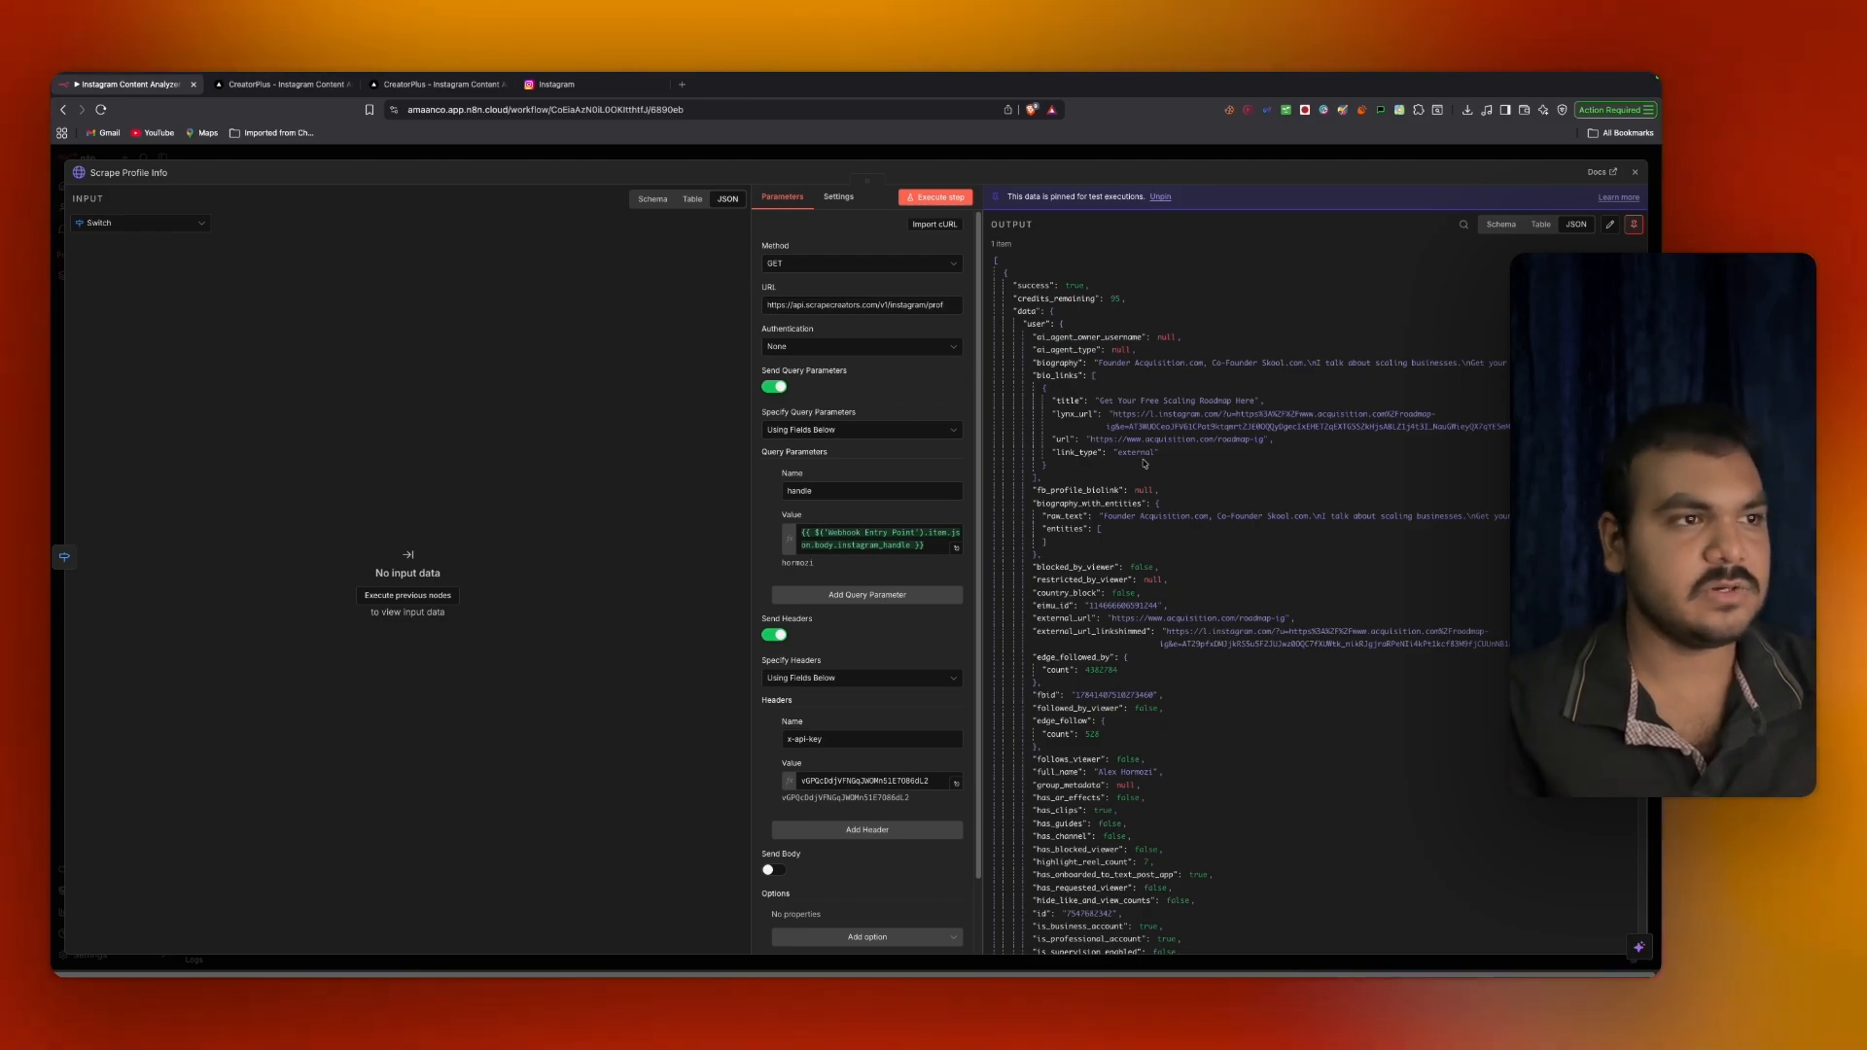
{"action": "scroll", "coordinate": [1145, 464], "scroll_direction": "down", "scroll_amount": 15}
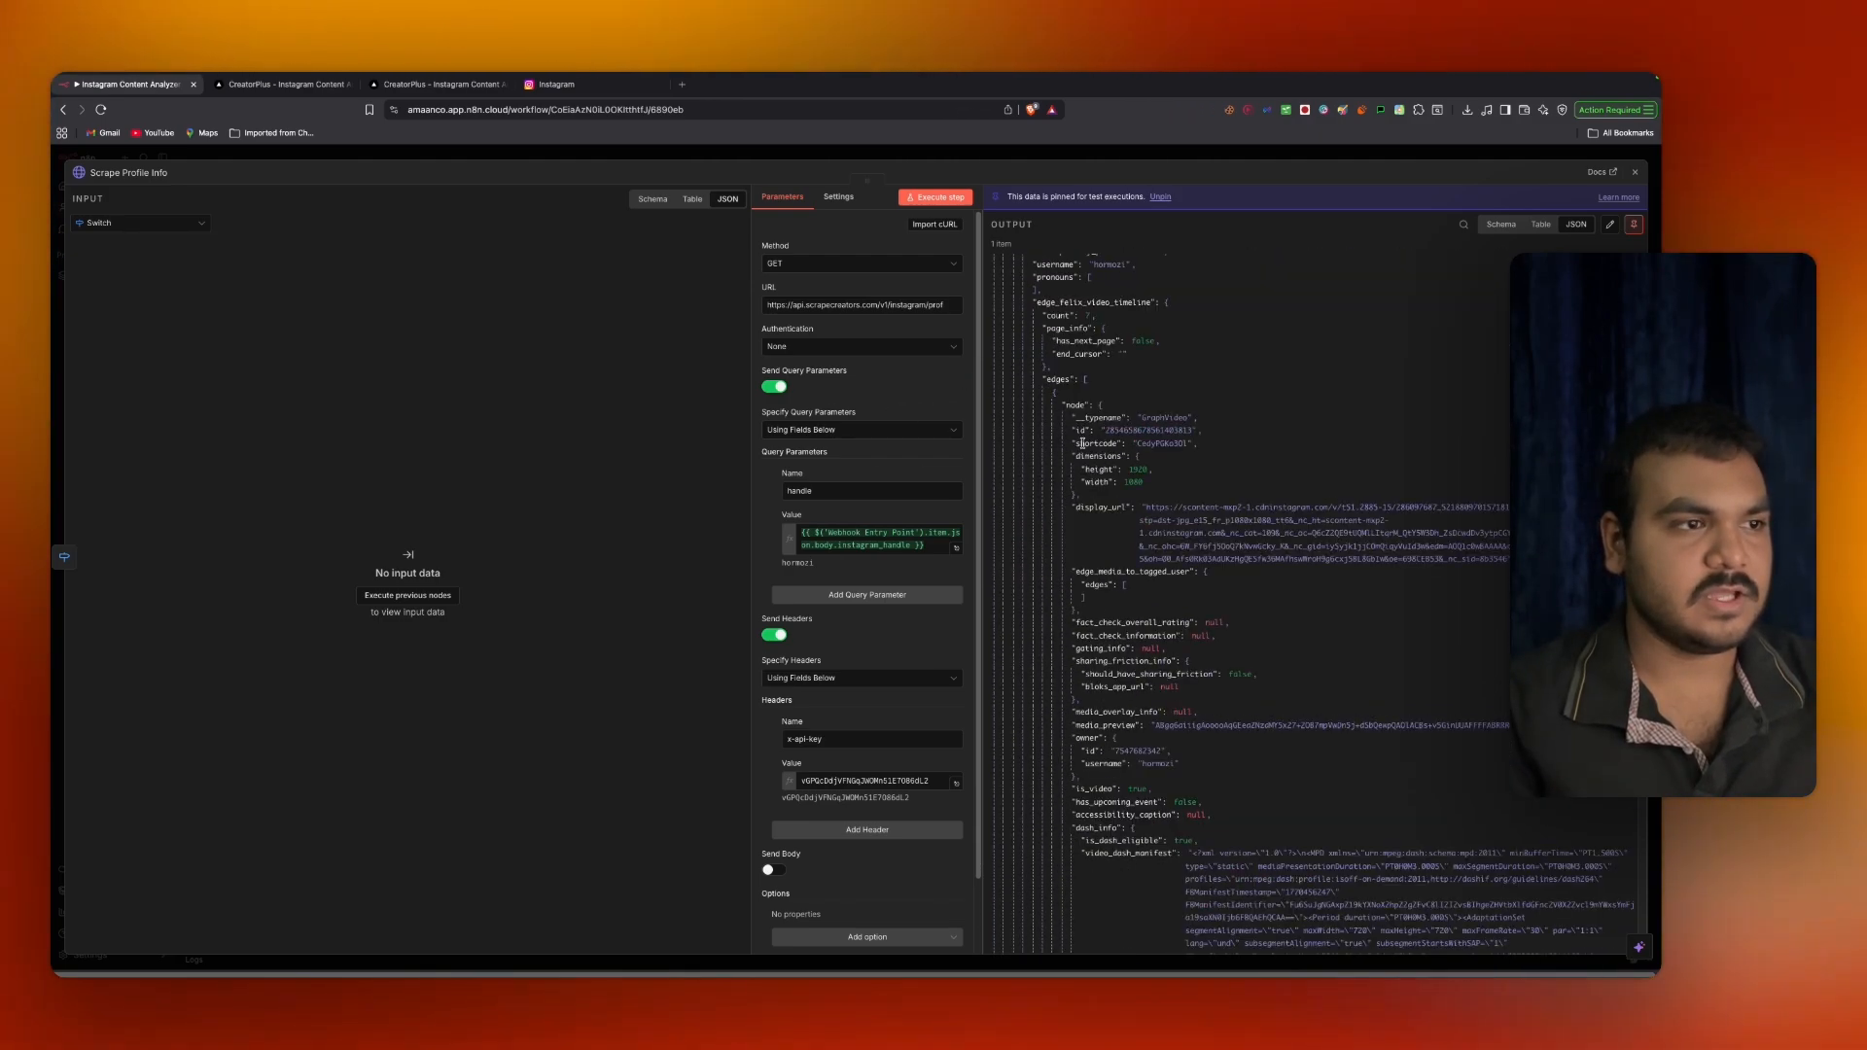
{"action": "scroll", "coordinate": [1082, 443], "scroll_direction": "down", "scroll_amount": 10}
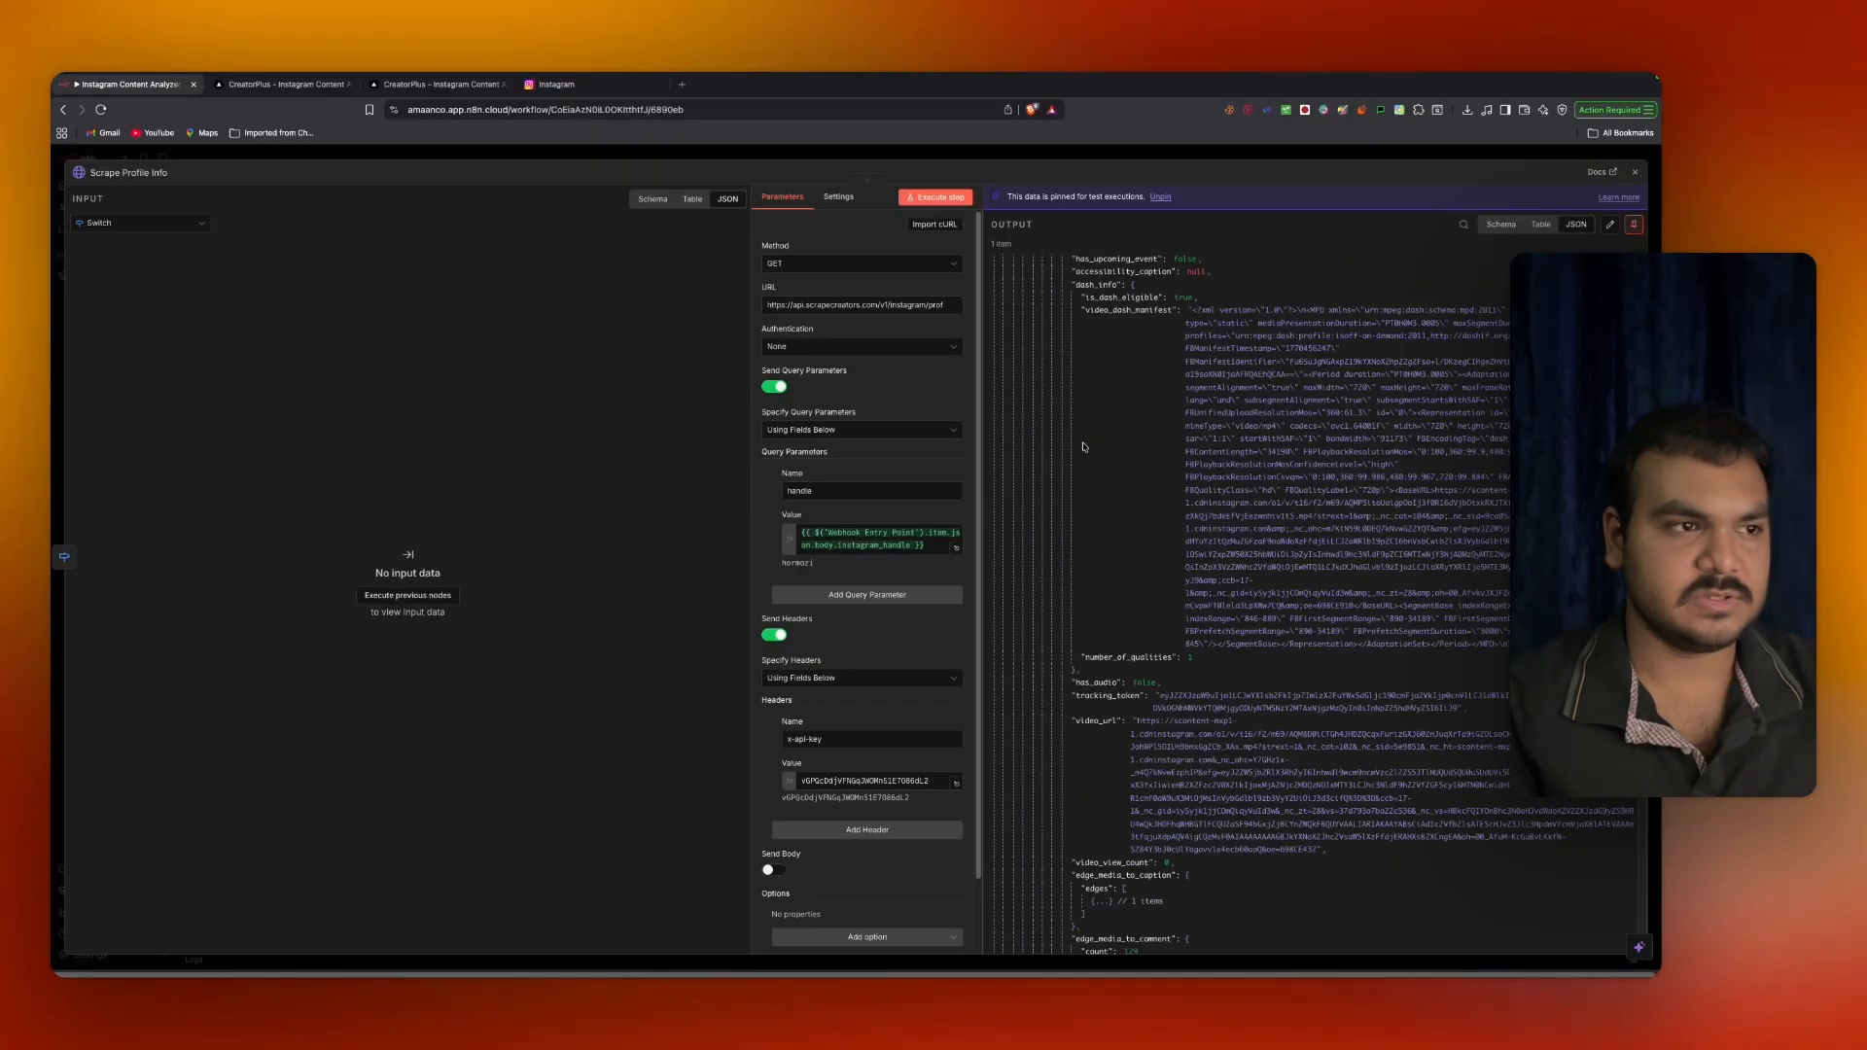
{"action": "scroll", "coordinate": [1084, 447], "scroll_direction": "down", "scroll_amount": 10}
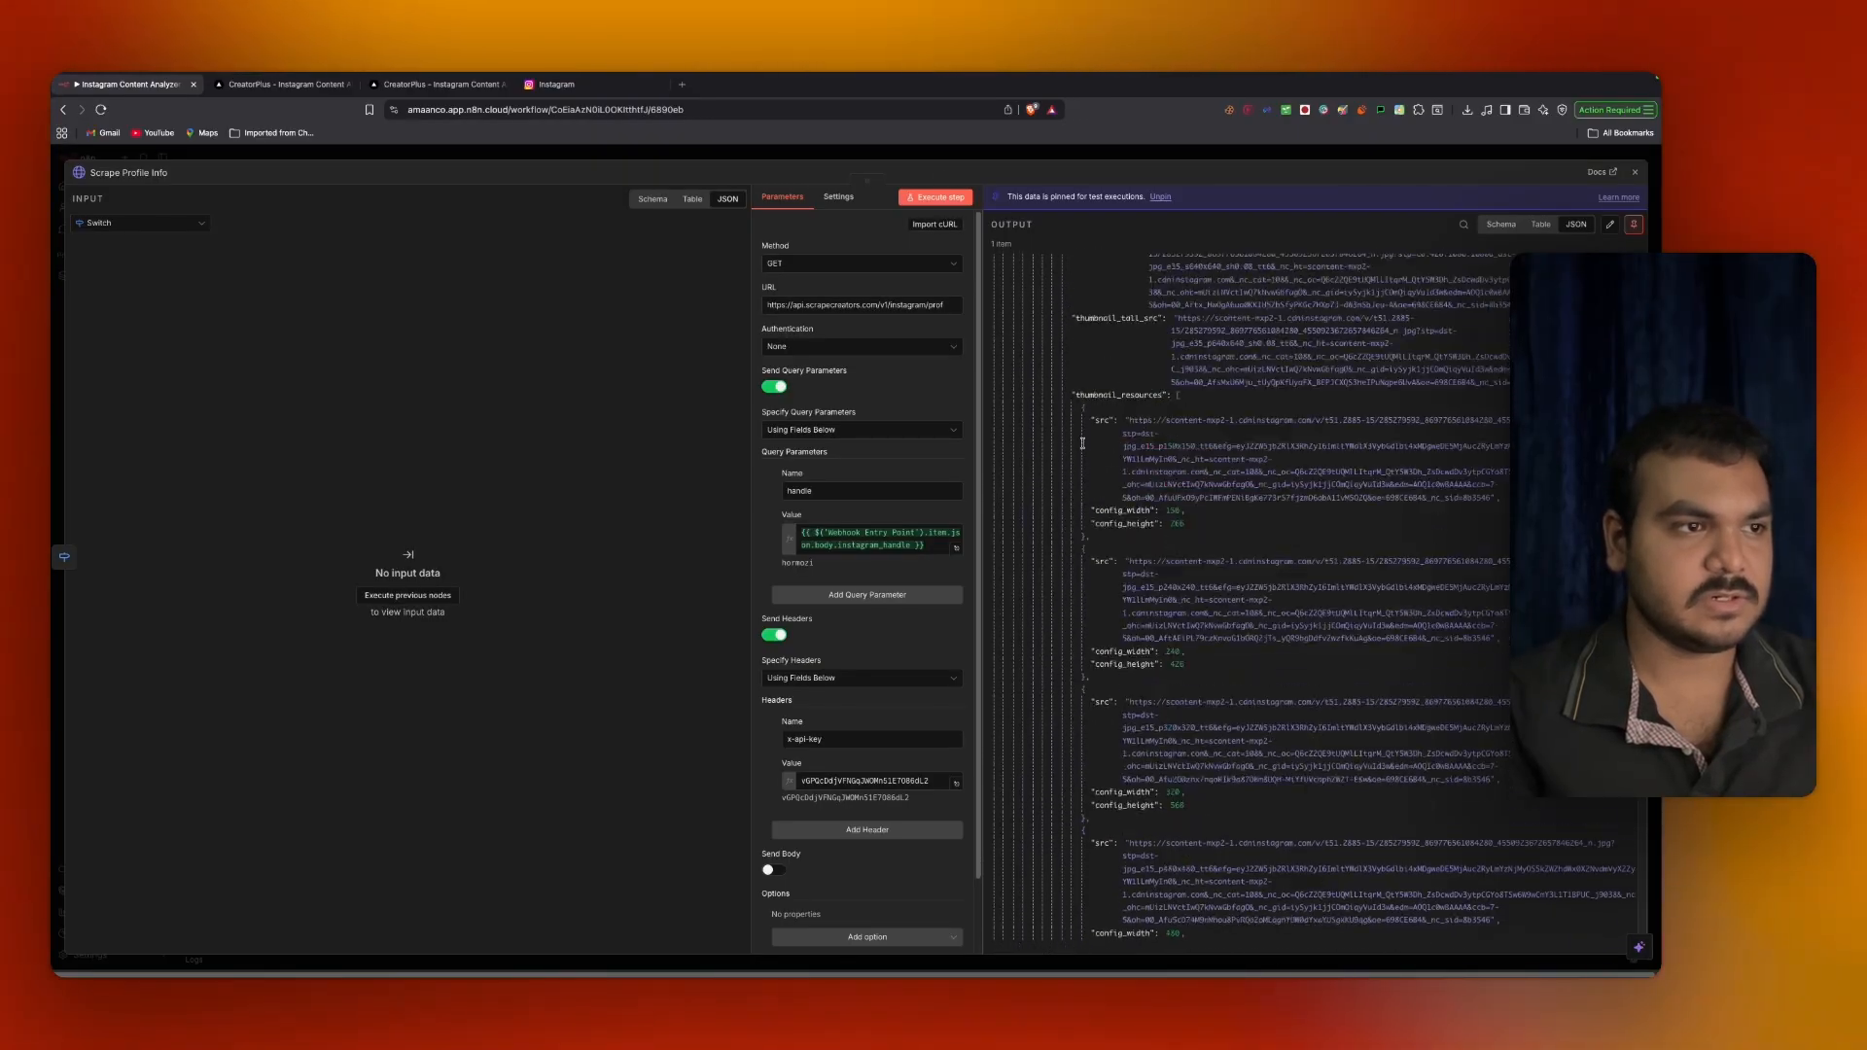
{"action": "scroll", "coordinate": [1083, 444], "scroll_direction": "down", "scroll_amount": 15}
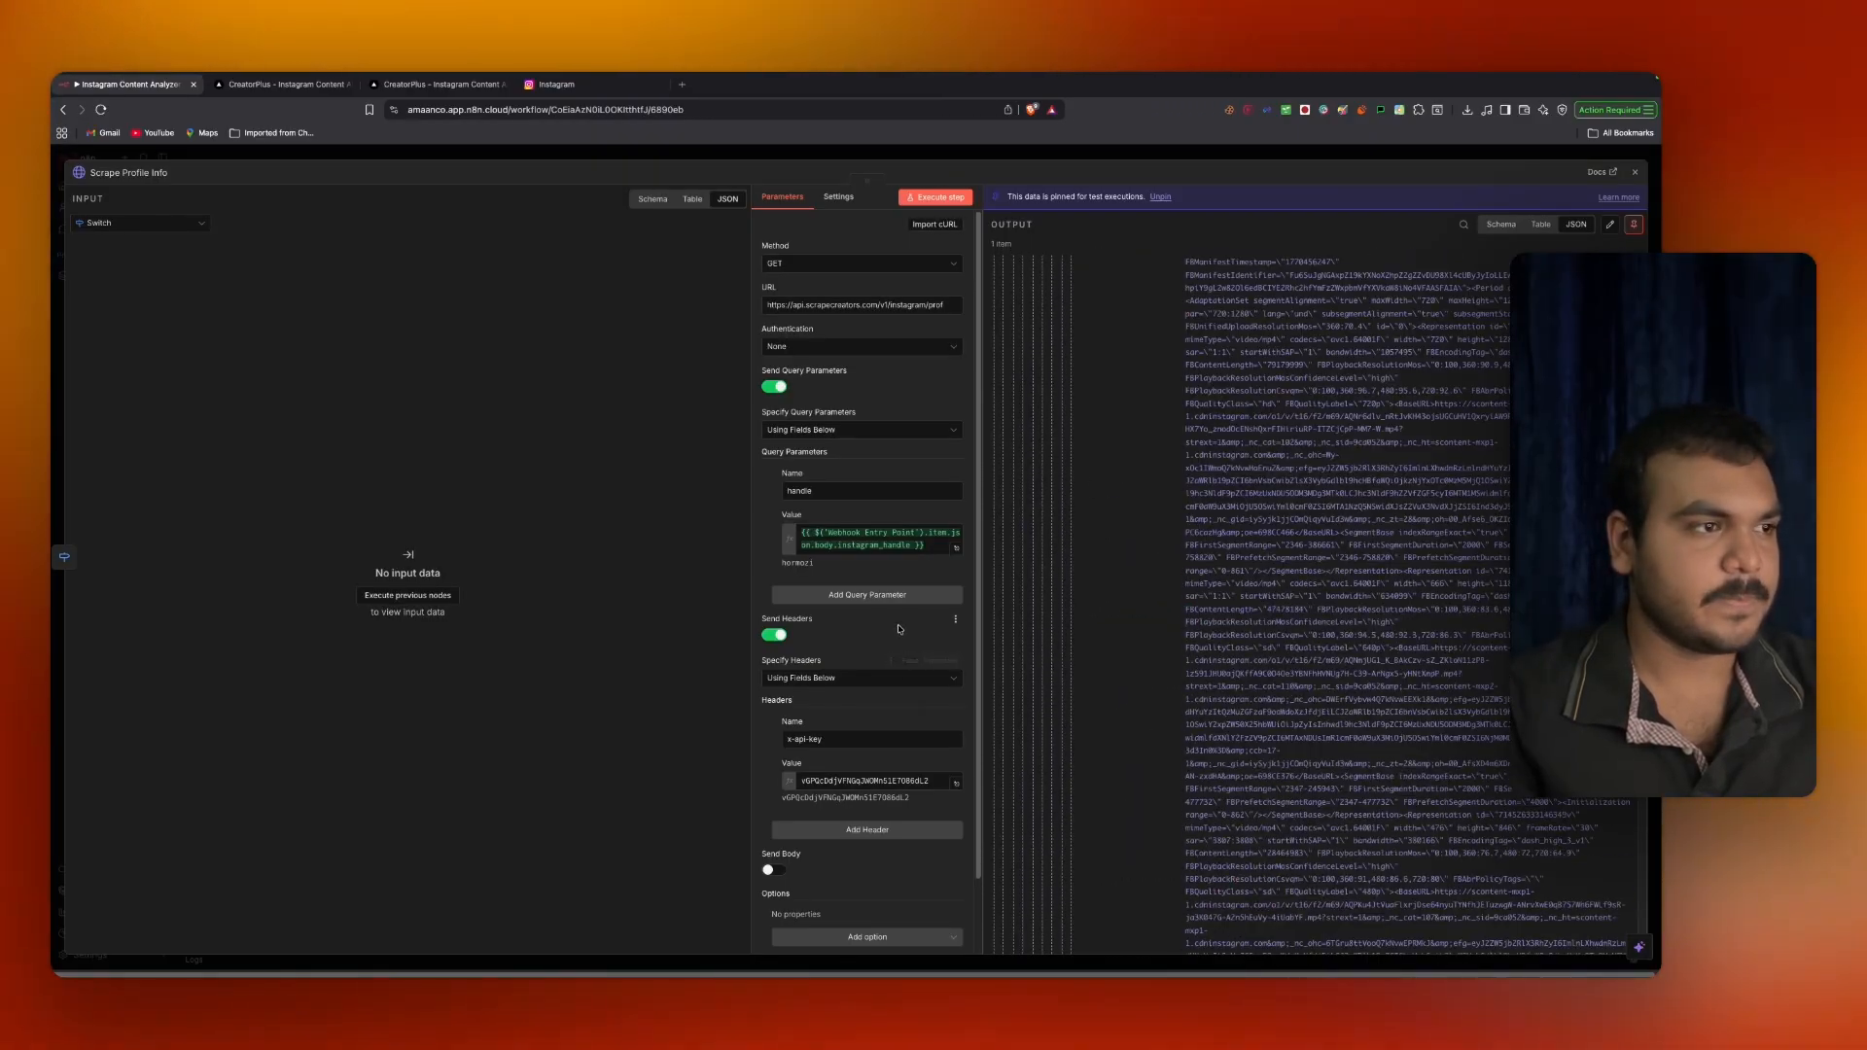
{"action": "scroll", "coordinate": [939, 605], "scroll_direction": "down", "scroll_amount": 2}
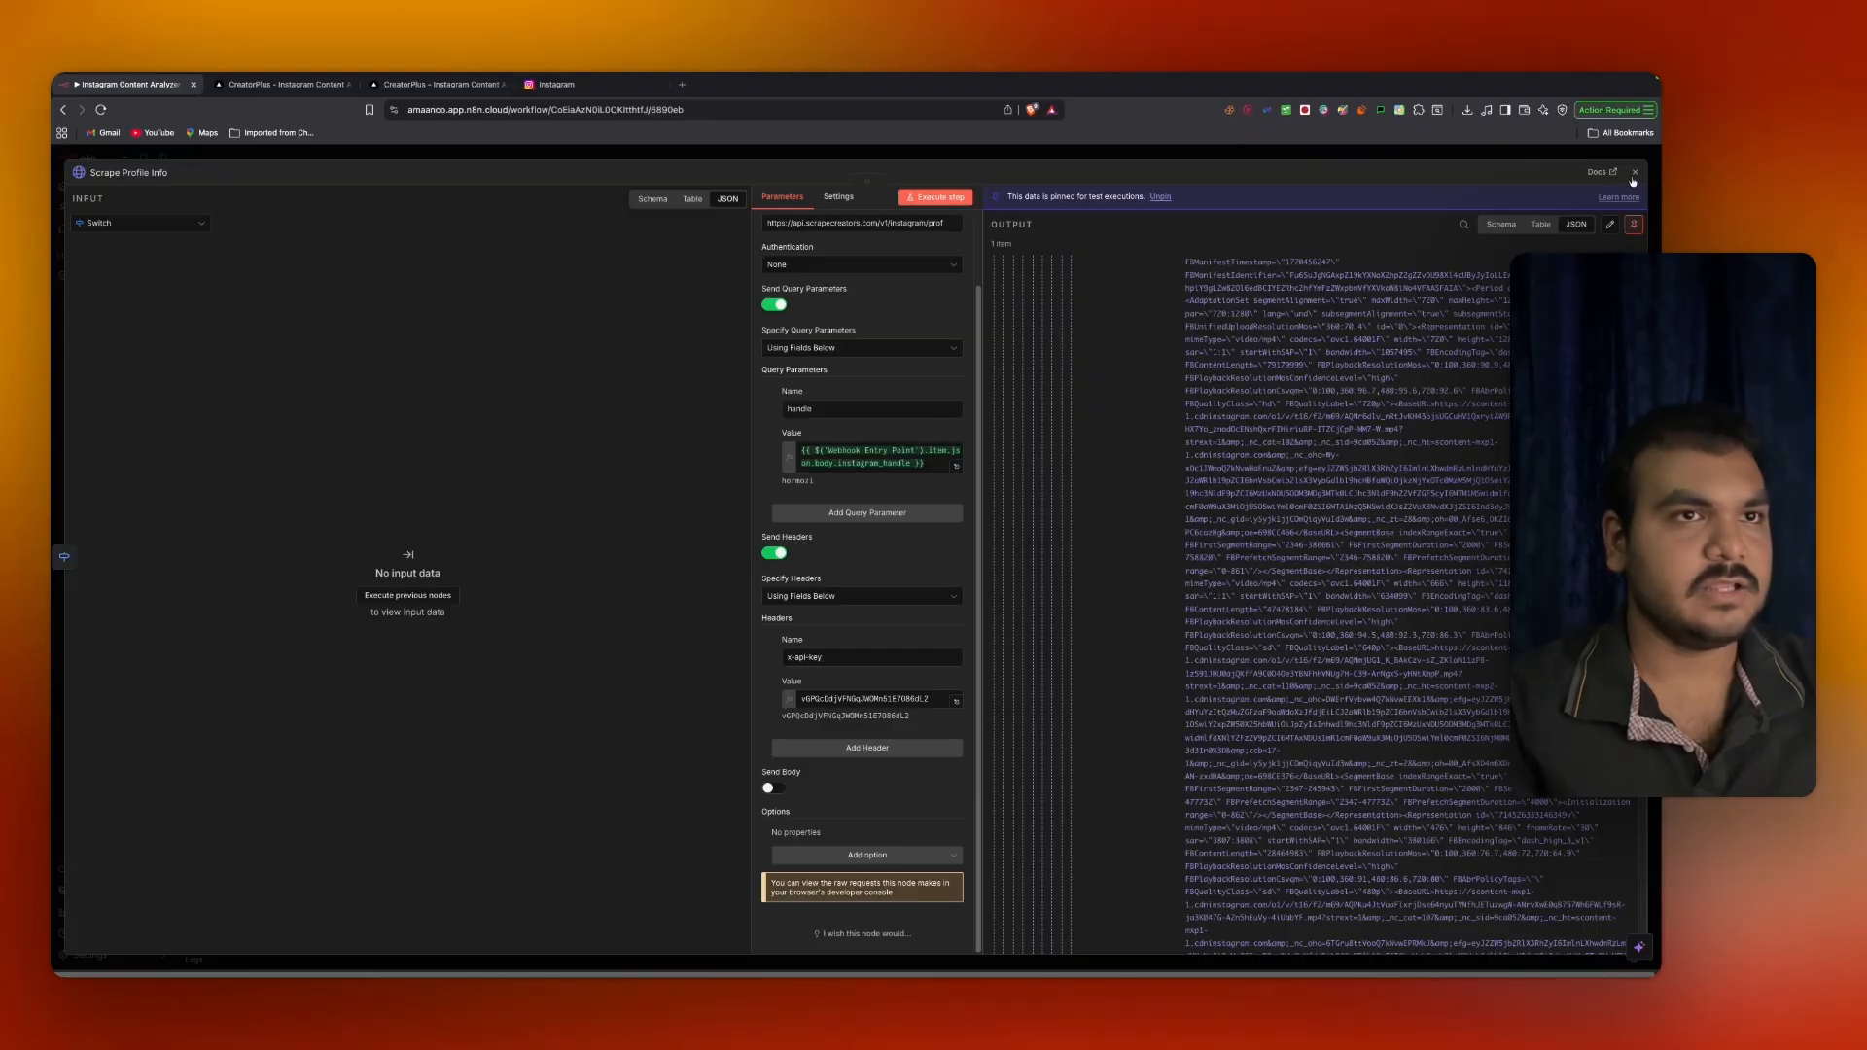
{"action": "scroll", "coordinate": [794, 327], "scroll_direction": "up", "scroll_amount": 2}
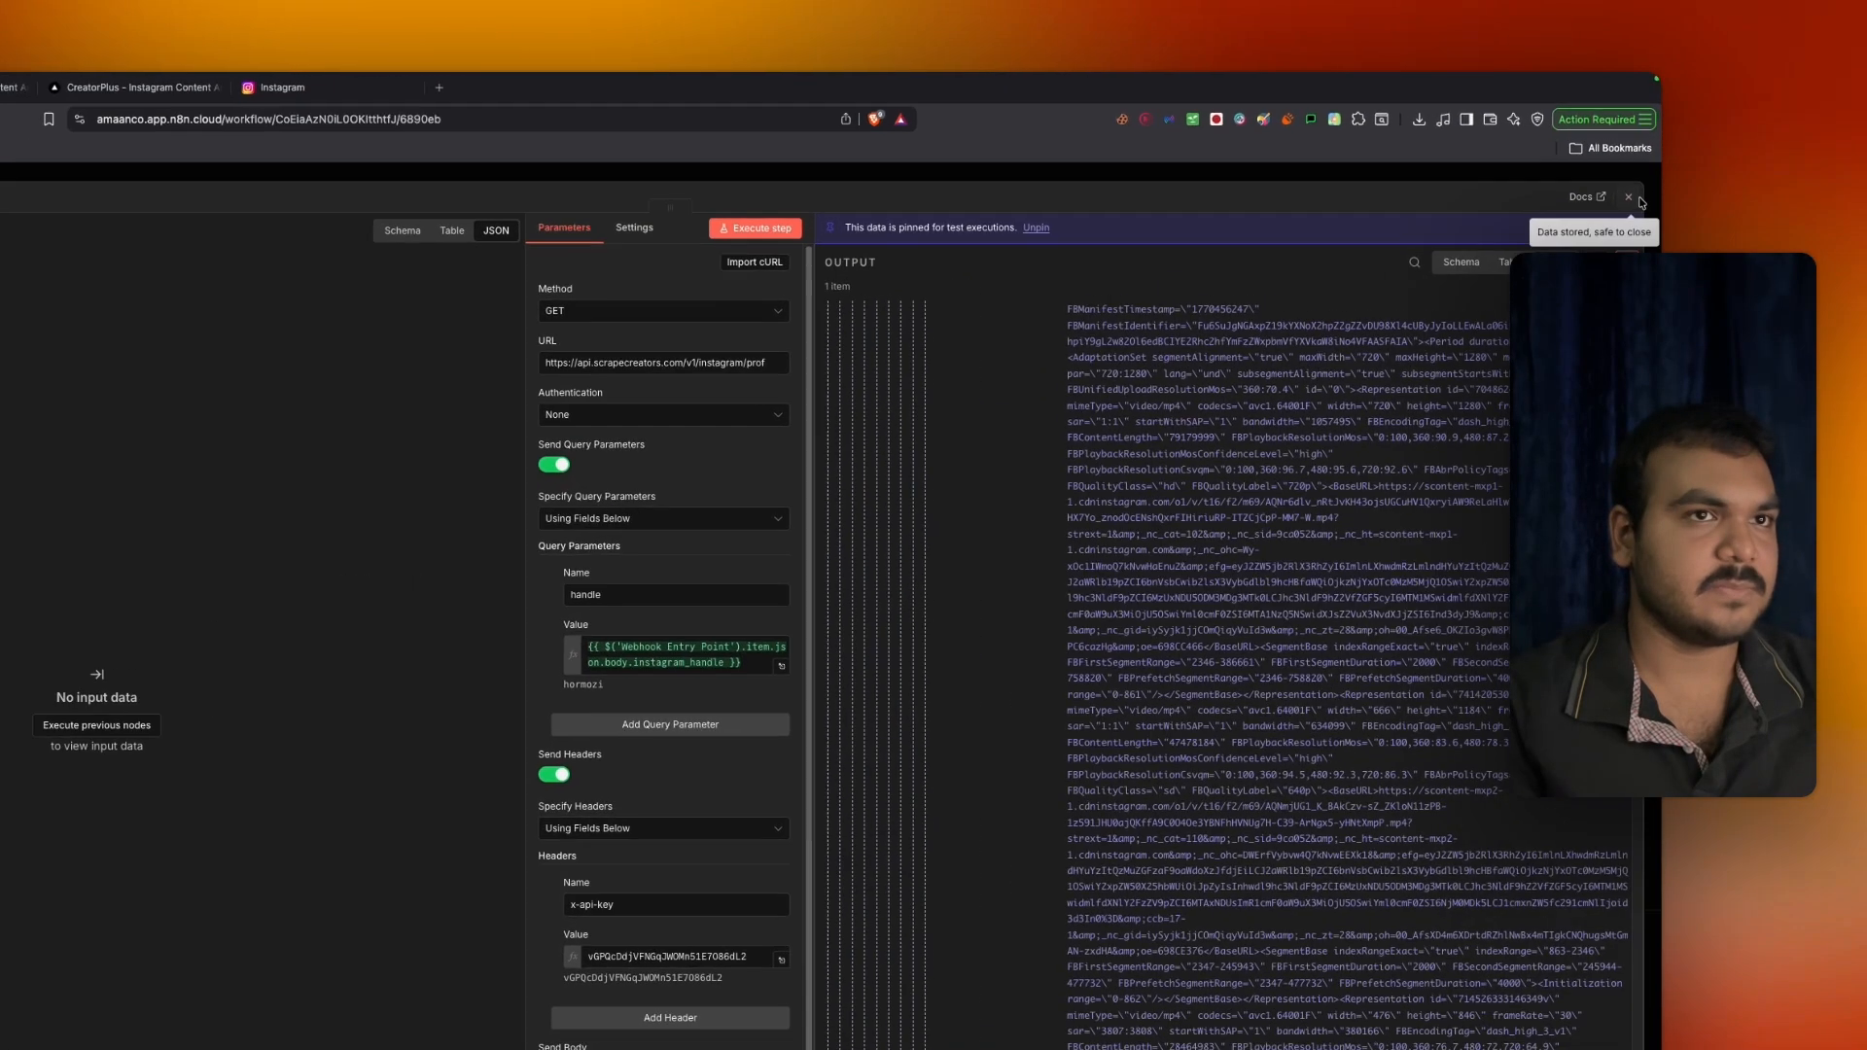
{"action": "key", "text": "Escape"}
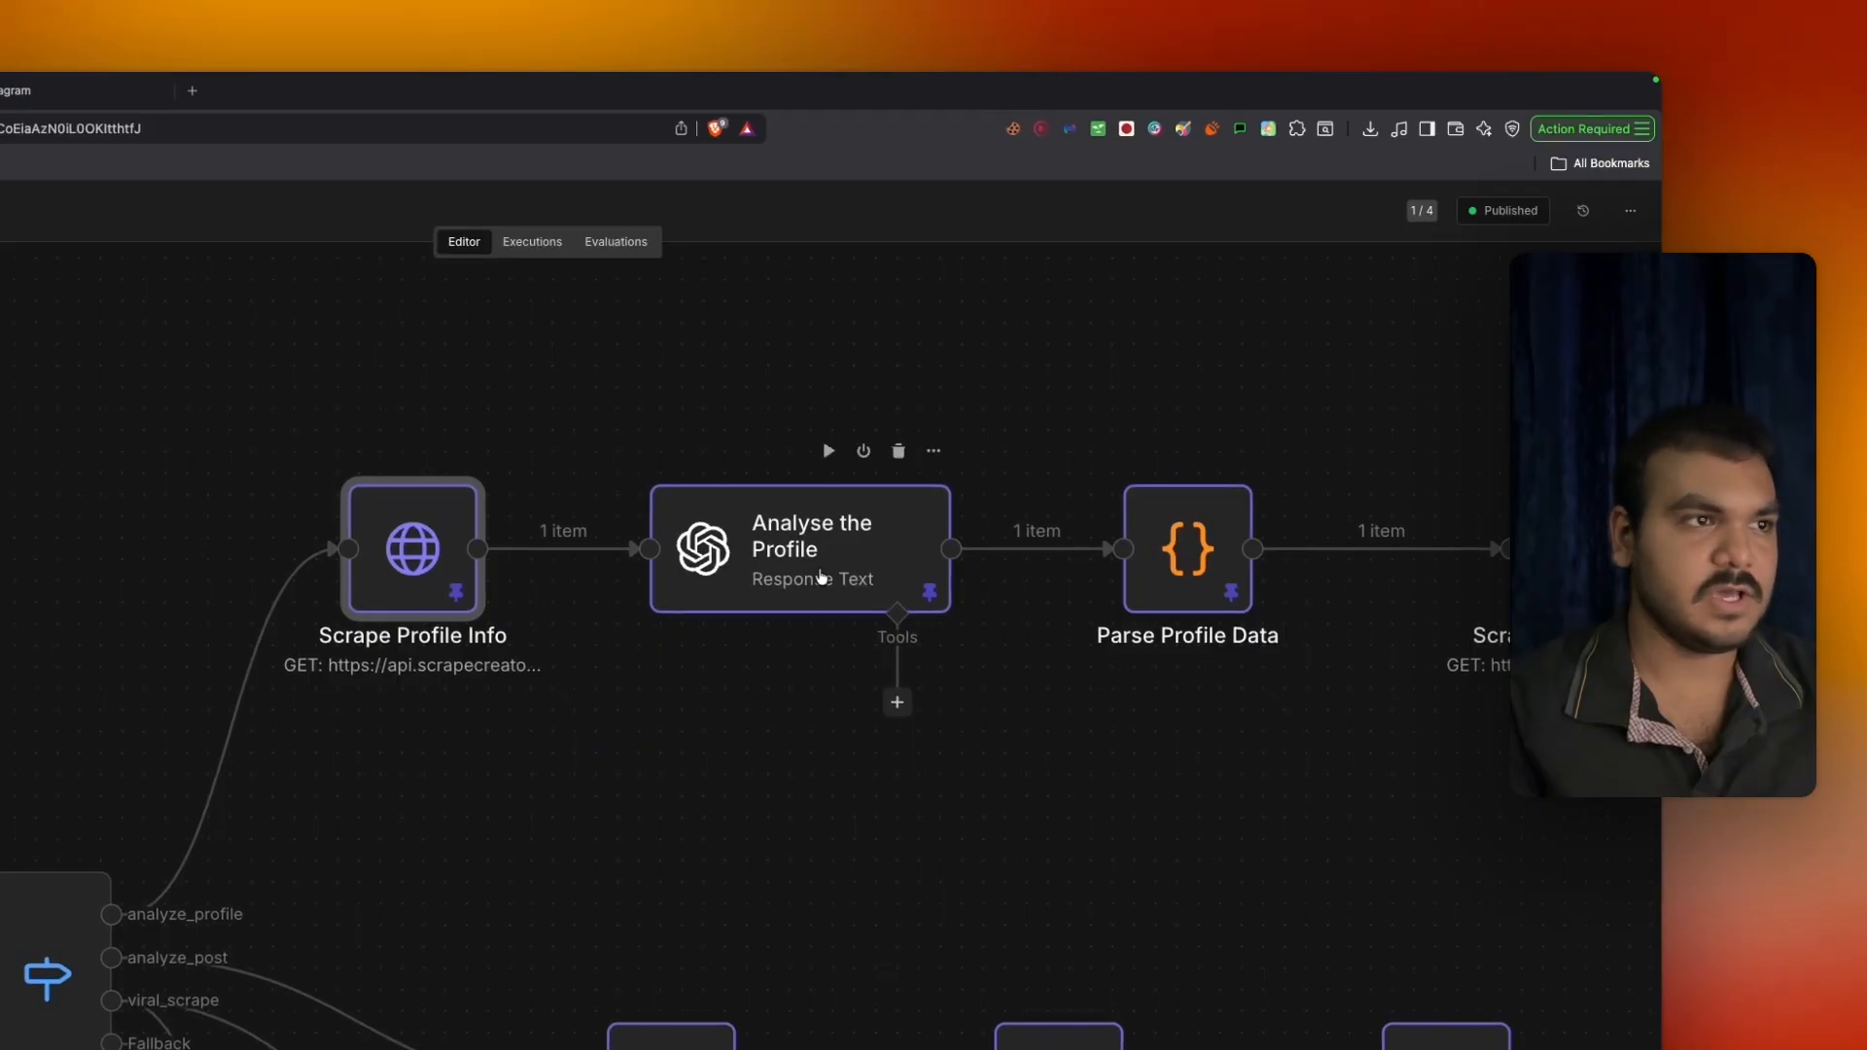
Inspect the Analyse the Profile node's input data, model, prompts and output, and close the node.
{"action": "double_click", "coordinate": [820, 578]}
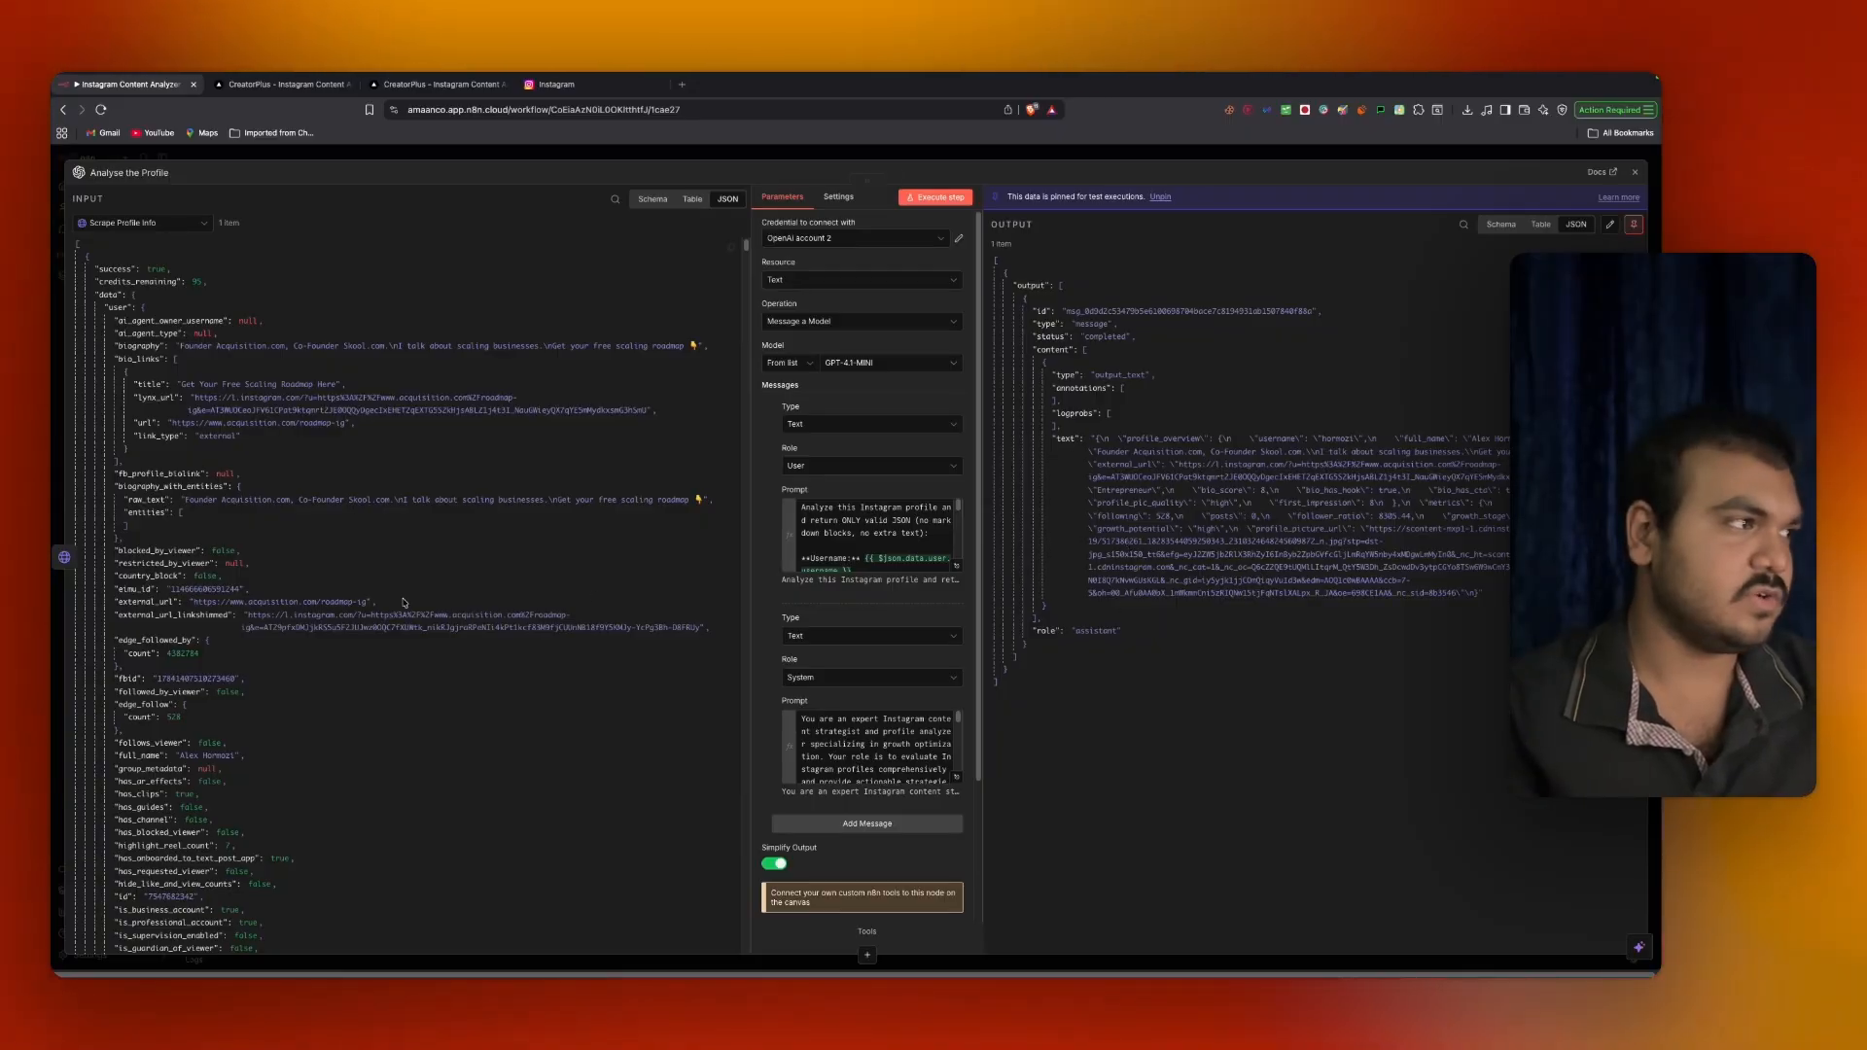
{"action": "scroll", "coordinate": [404, 602], "scroll_direction": "down", "scroll_amount": 20}
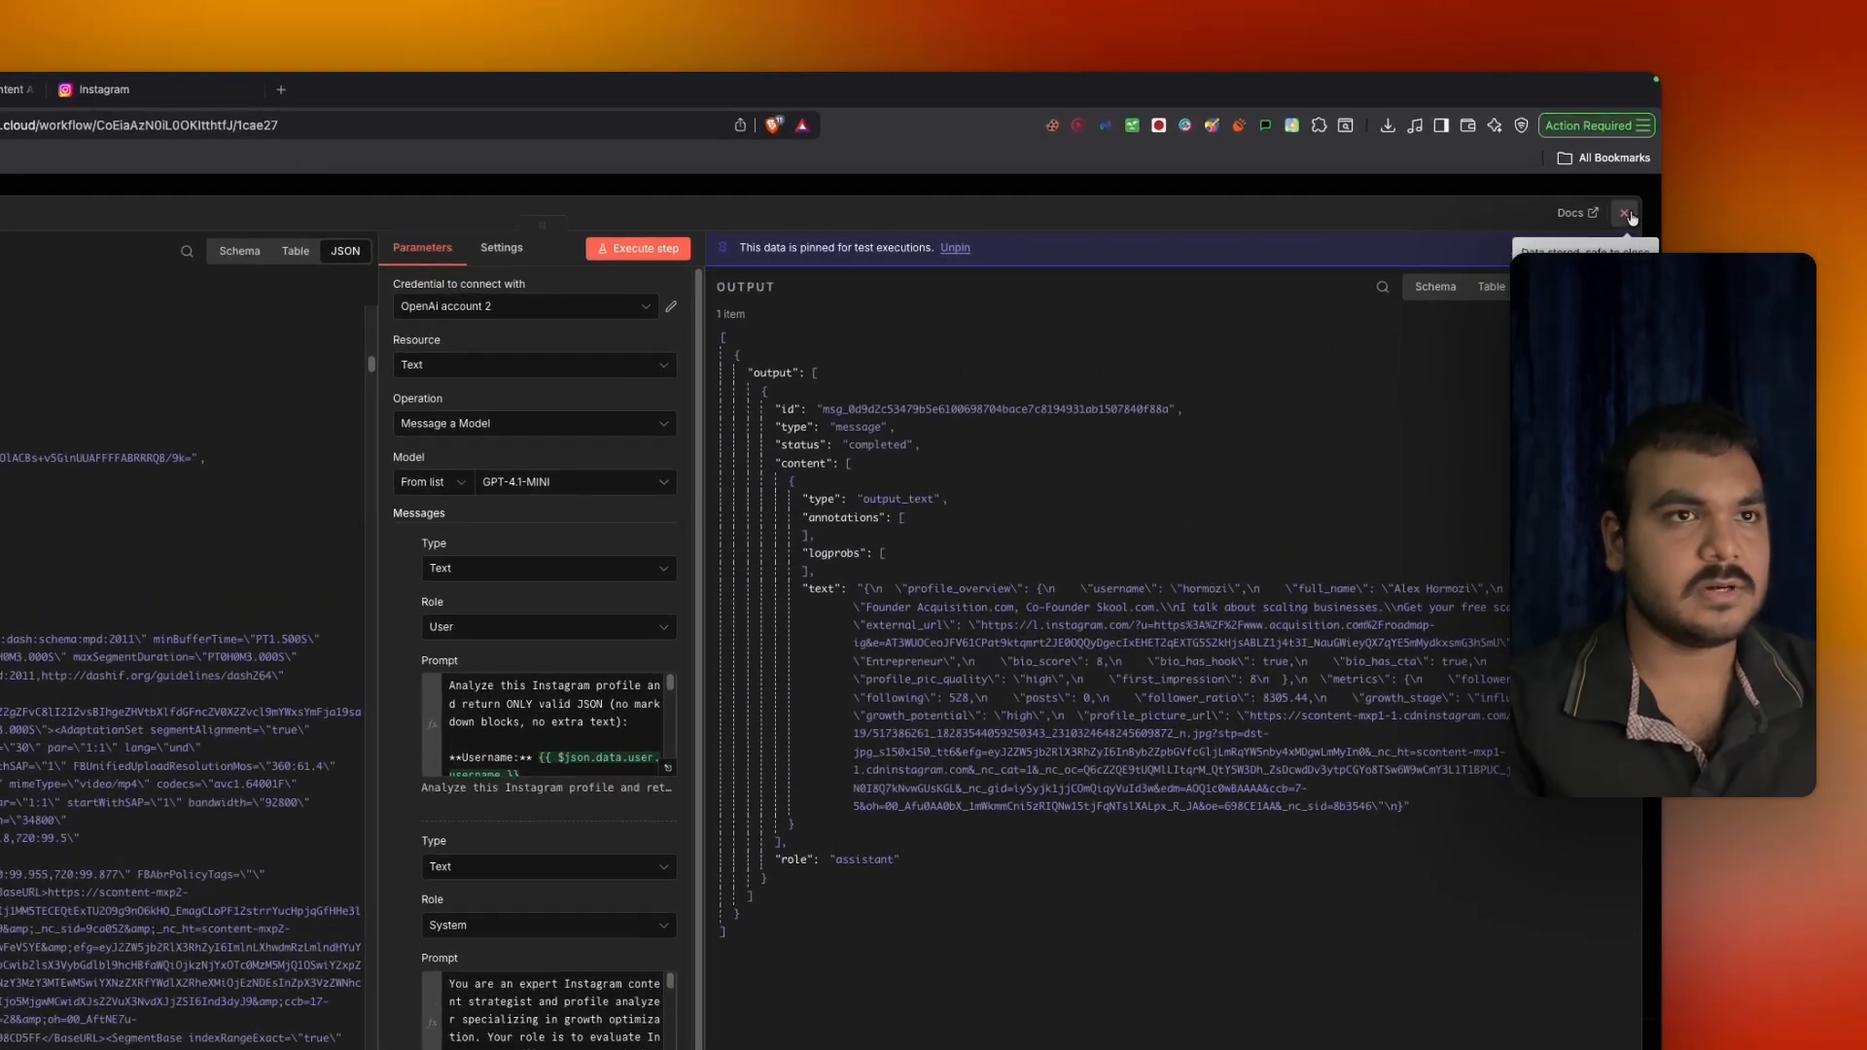
{"action": "left_click", "coordinate": [1637, 167]}
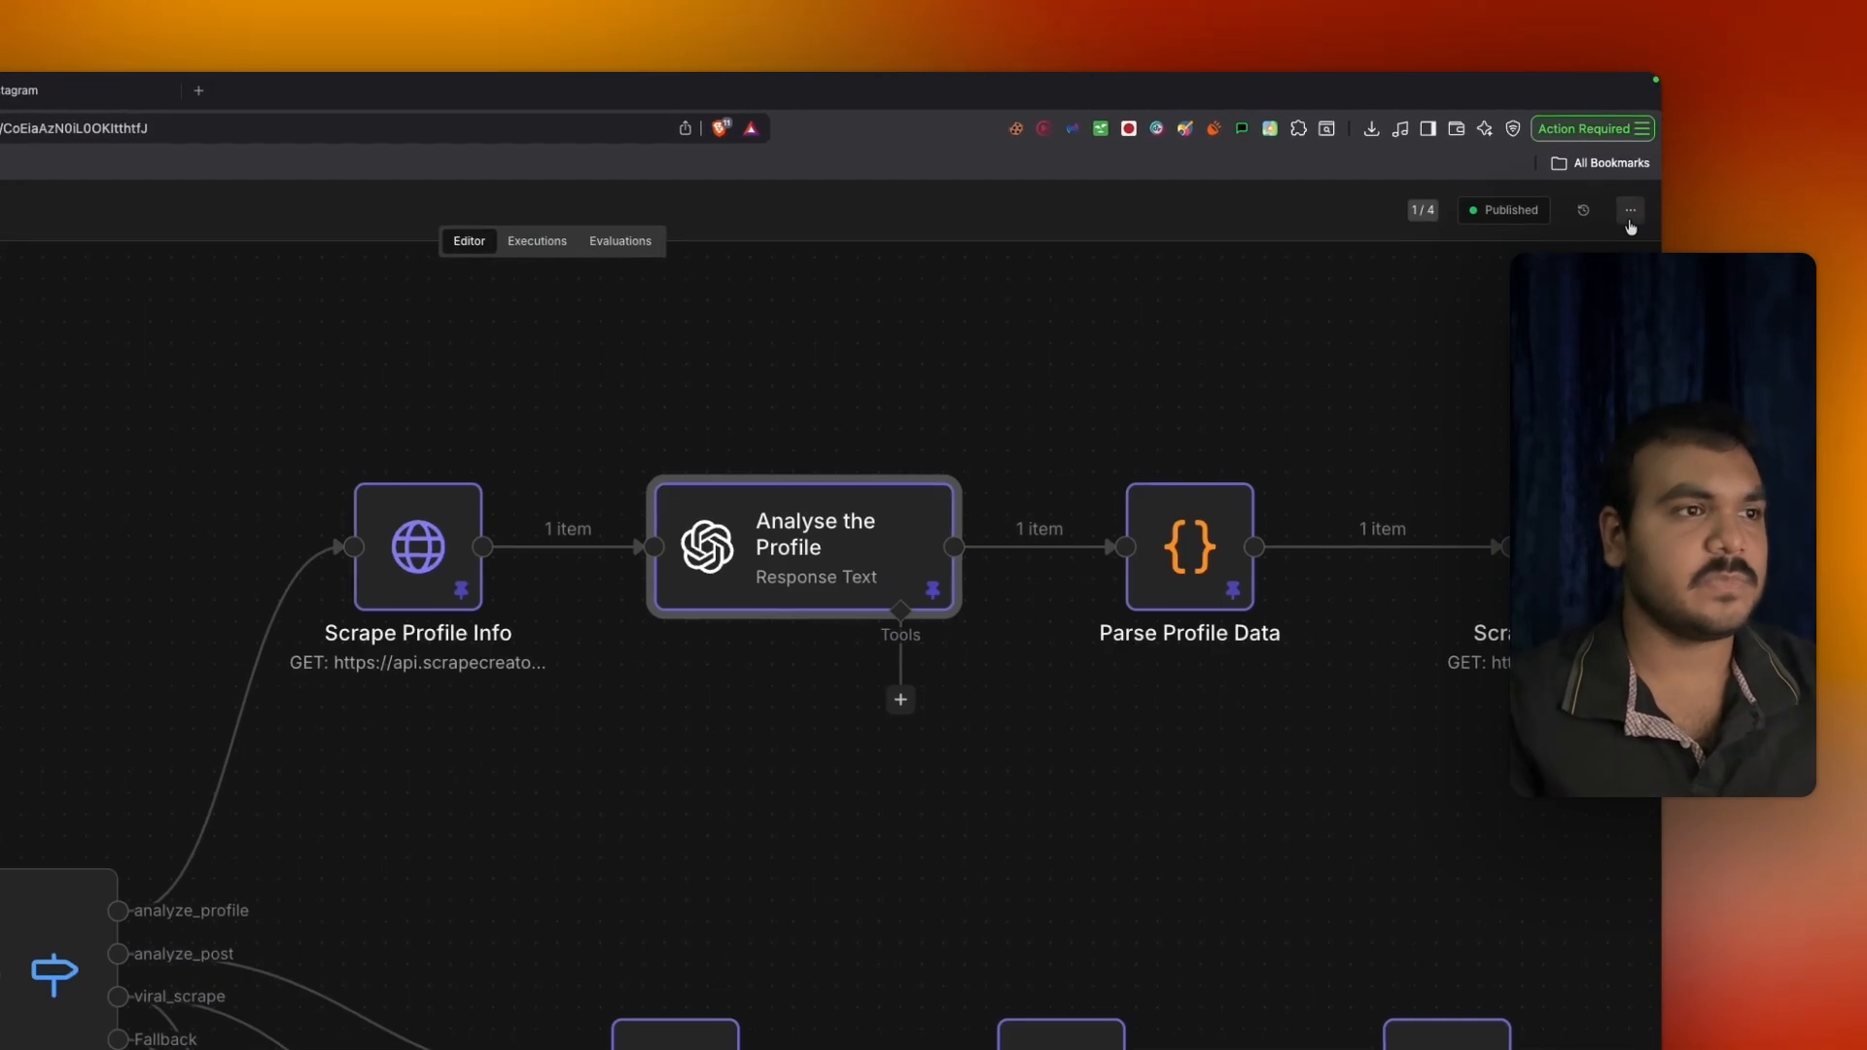
Open the Scrape Profile Posts node and inspect its handle and limit query parameters and its x-api-key header setup.
{"action": "left_click_drag", "start_coordinate": [1019, 525], "coordinate": [500, 462]}
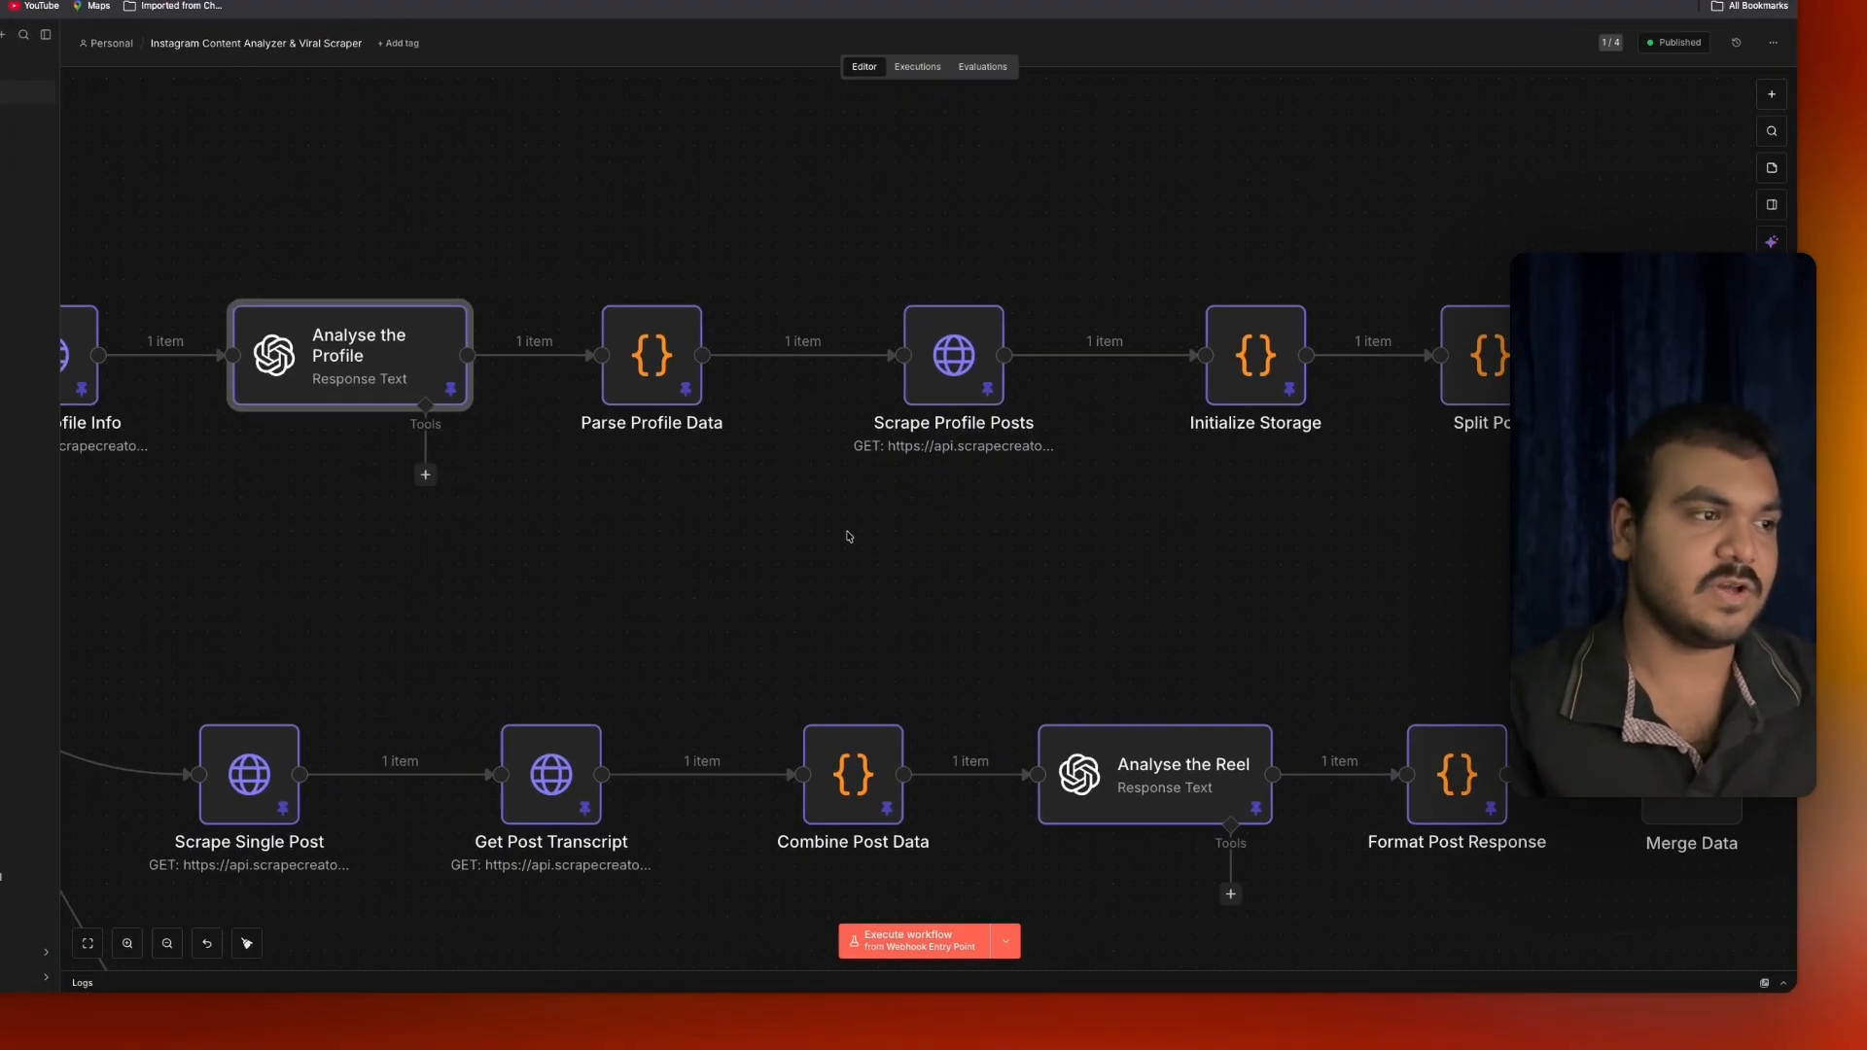
{"action": "scroll", "coordinate": [984, 592], "scroll_direction": "left", "scroll_amount": 3}
{"action": "scroll", "coordinate": [528, 639], "scroll_direction": "right", "scroll_amount": 6}
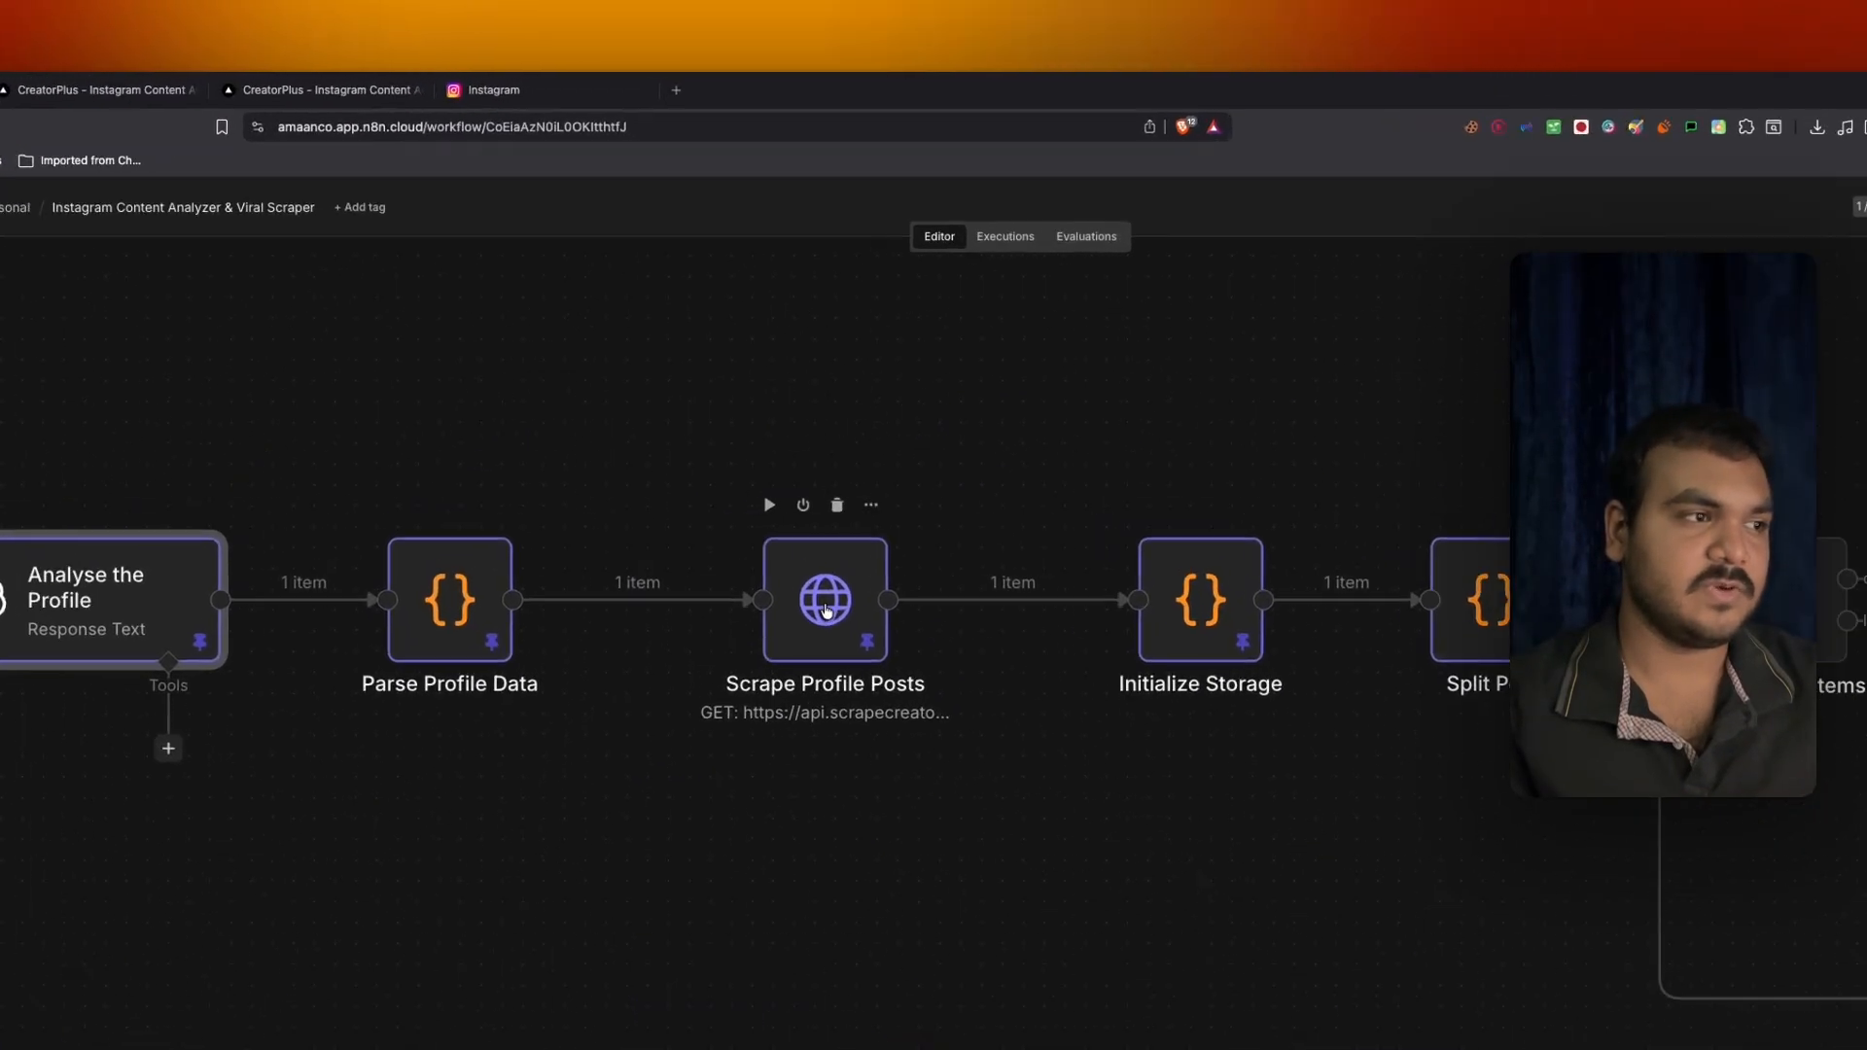
{"action": "double_click", "coordinate": [784, 448]}
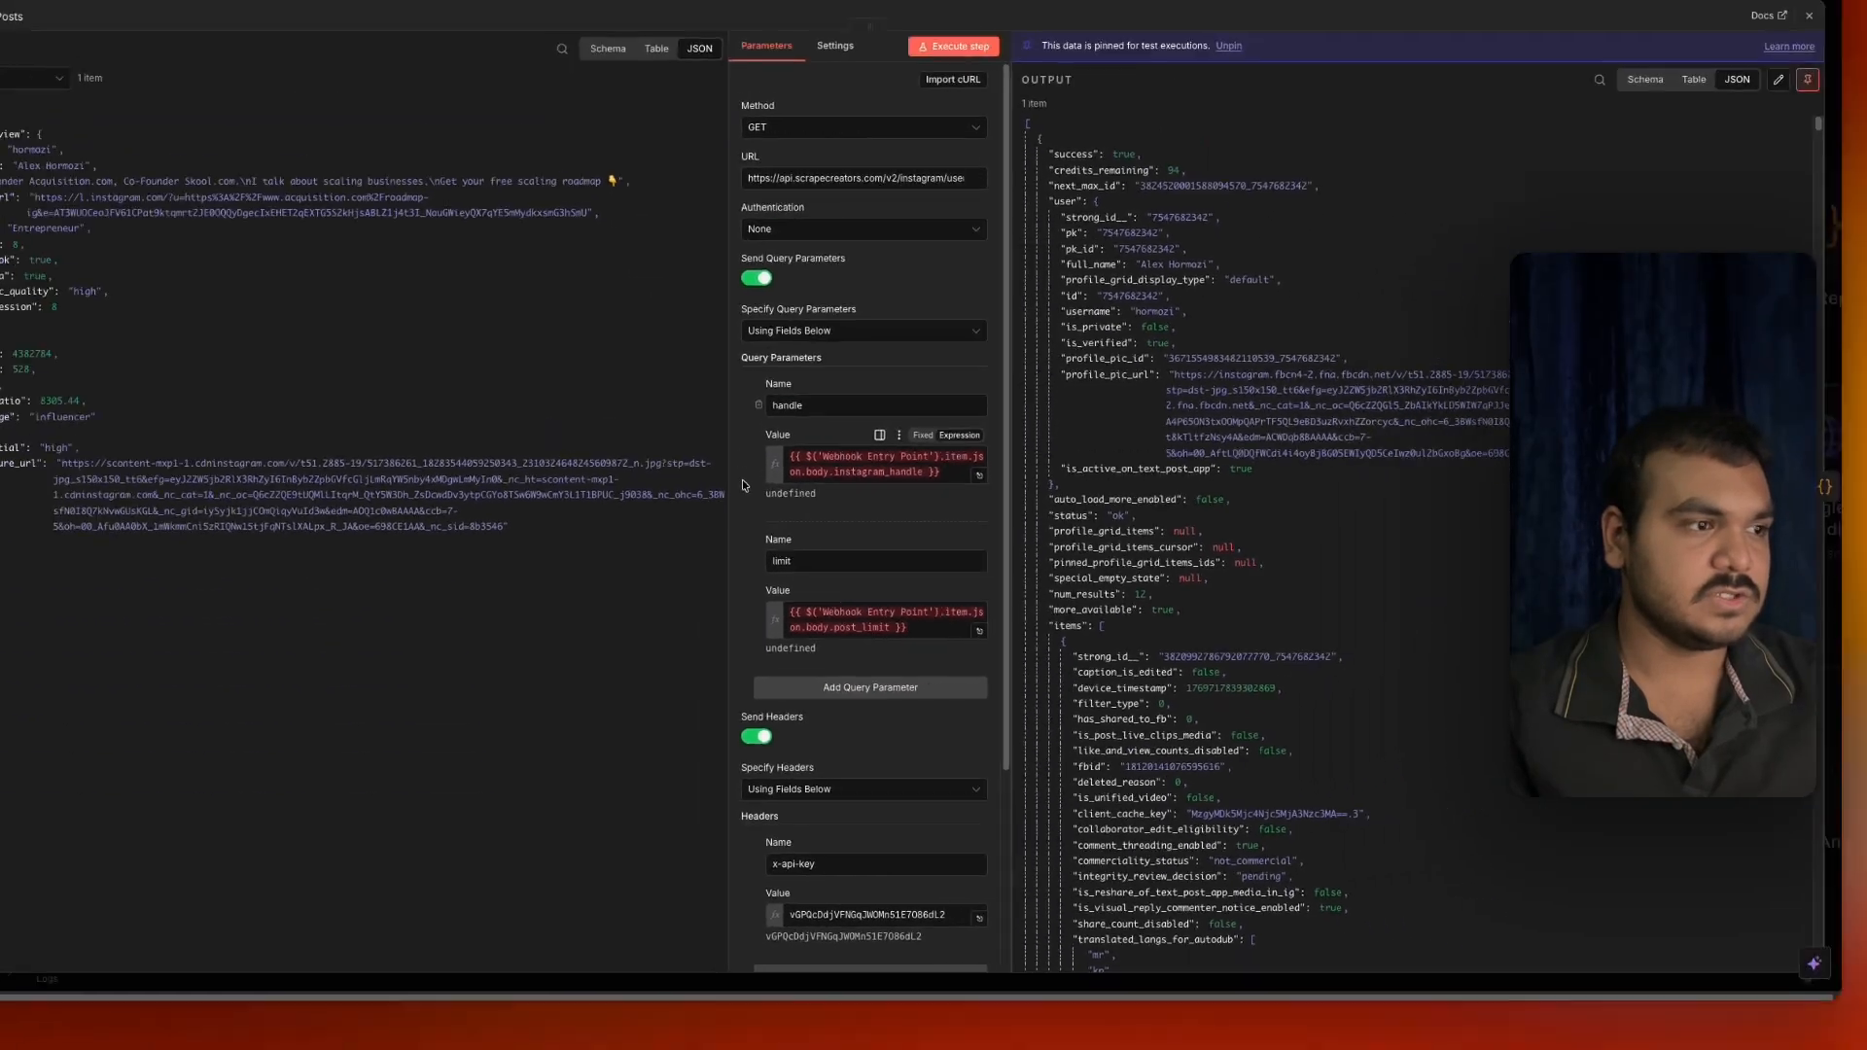
{"action": "scroll", "coordinate": [801, 797], "scroll_direction": "down", "scroll_amount": 2}
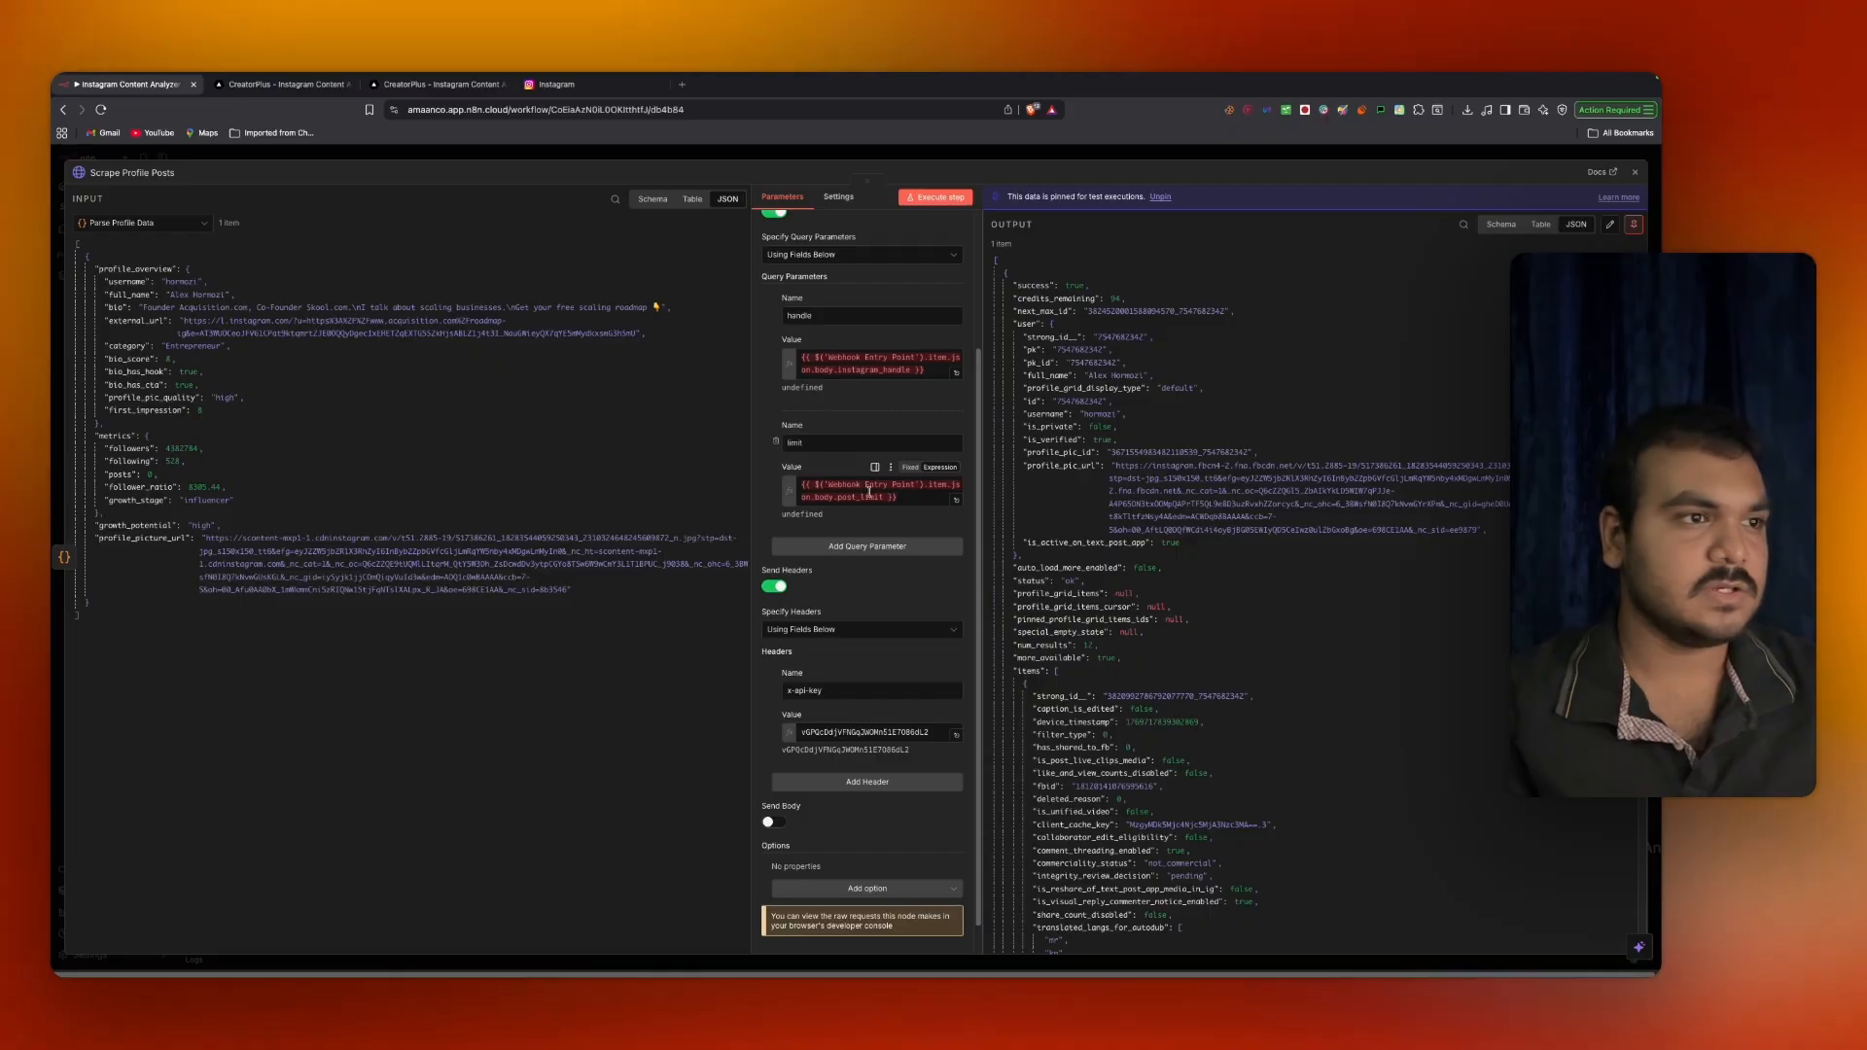
{"action": "scroll", "coordinate": [880, 637], "scroll_direction": "down", "scroll_amount": 1}
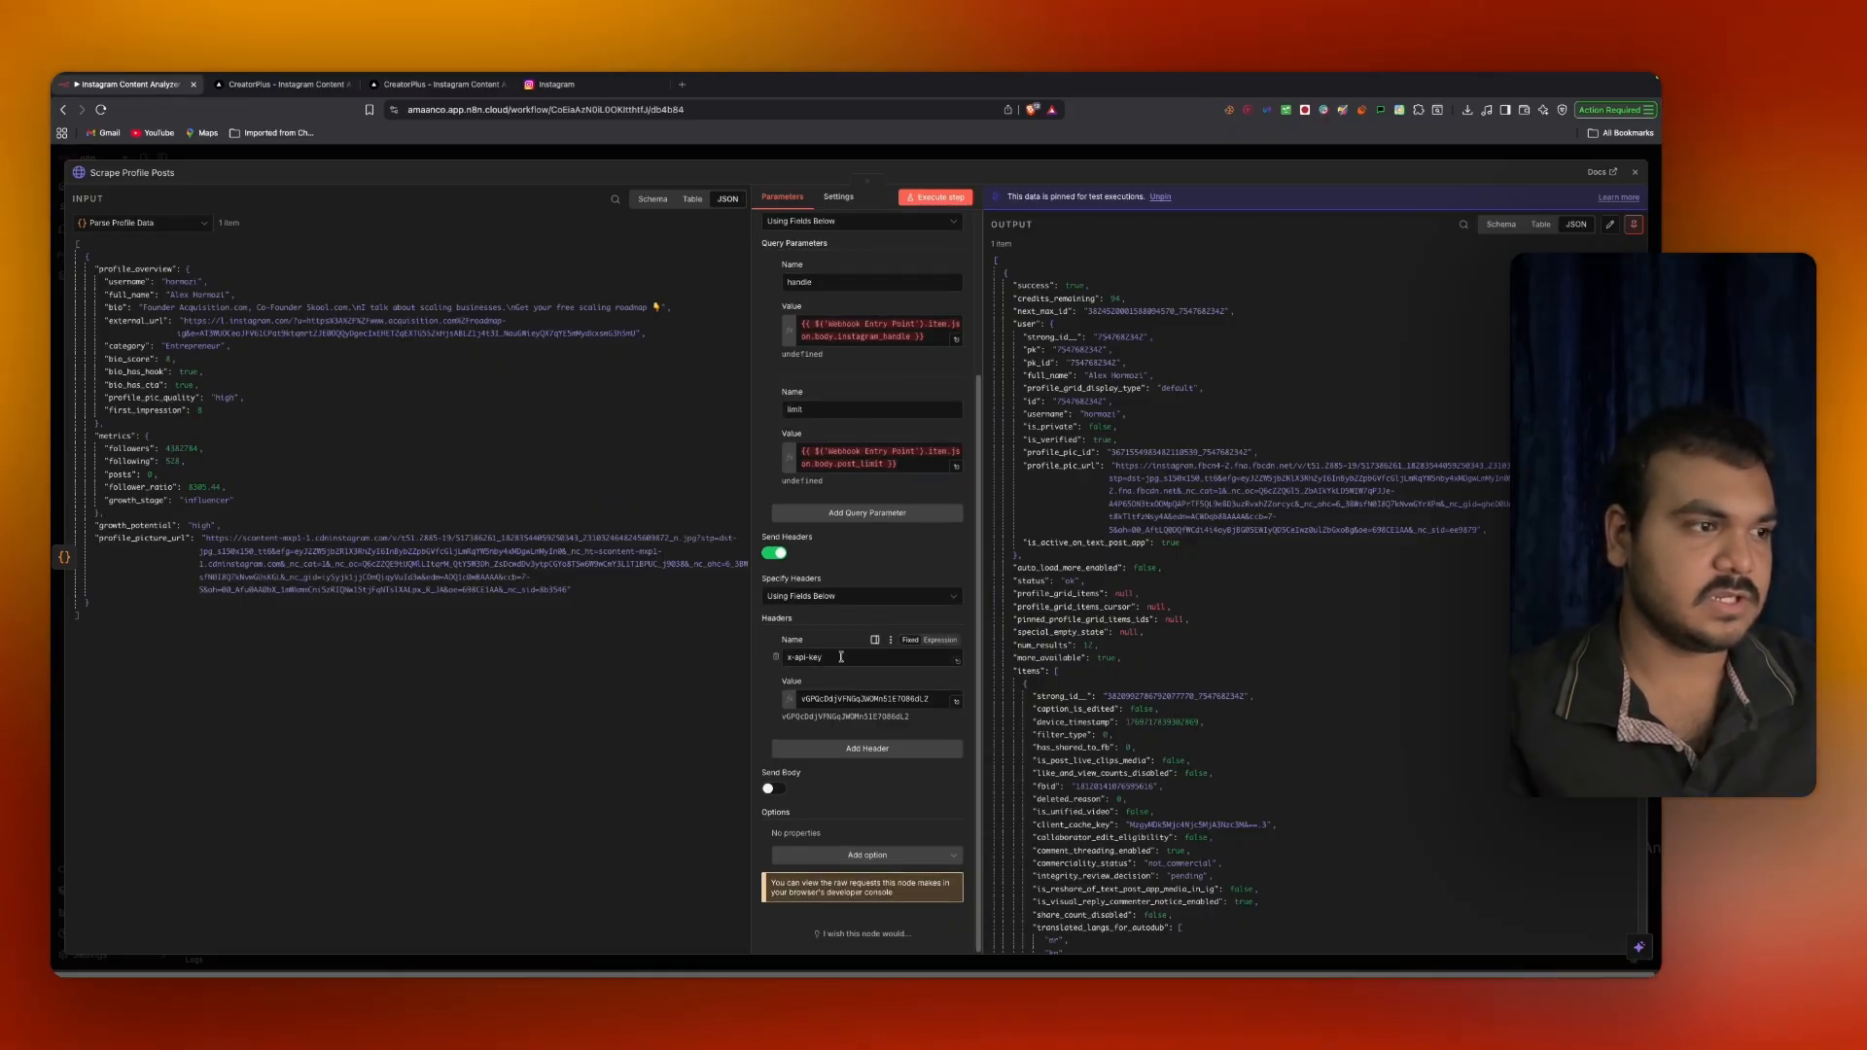
{"action": "scroll", "coordinate": [859, 615], "scroll_direction": "up", "scroll_amount": 5}
Examine the scraped posts in the Scrape Profile Posts node's JSON output and close the node.
{"action": "scroll", "coordinate": [1144, 504], "scroll_direction": "down", "scroll_amount": 15}
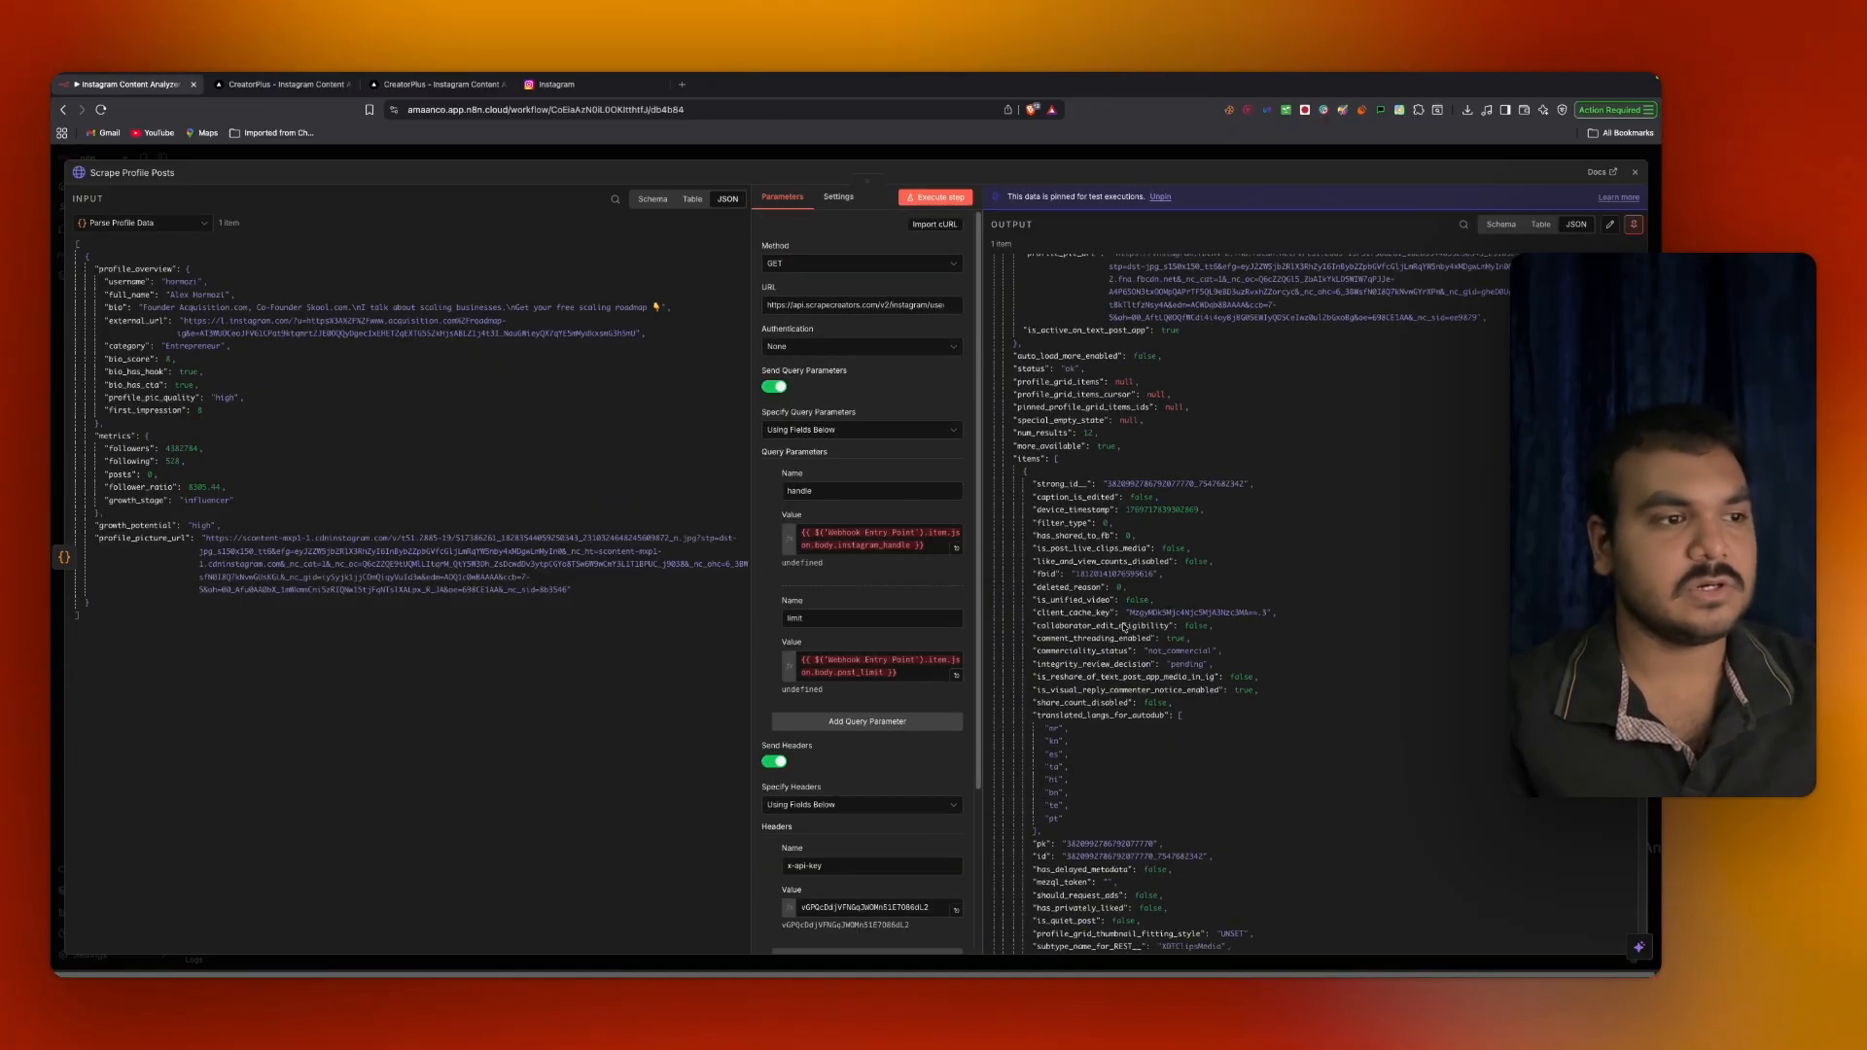
{"action": "scroll", "coordinate": [1122, 623], "scroll_direction": "down", "scroll_amount": 10}
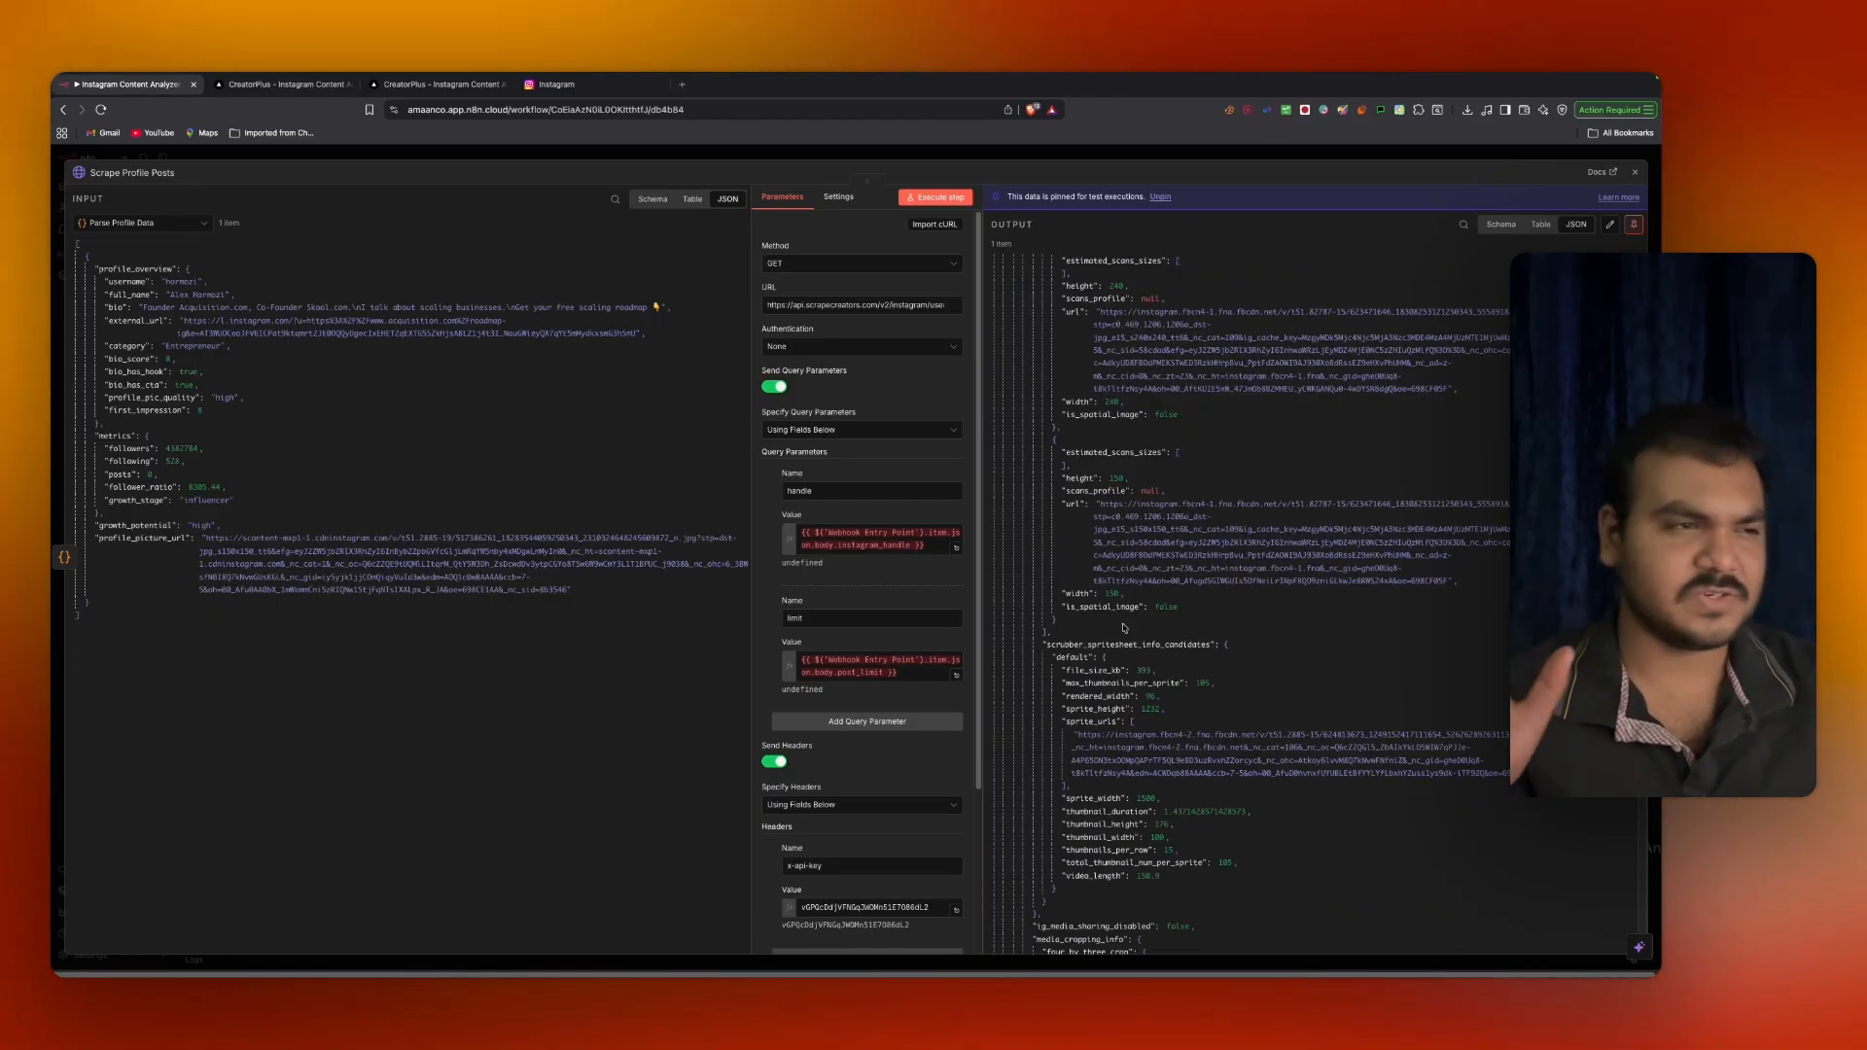
{"action": "scroll", "coordinate": [1119, 611], "scroll_direction": "down", "scroll_amount": 10}
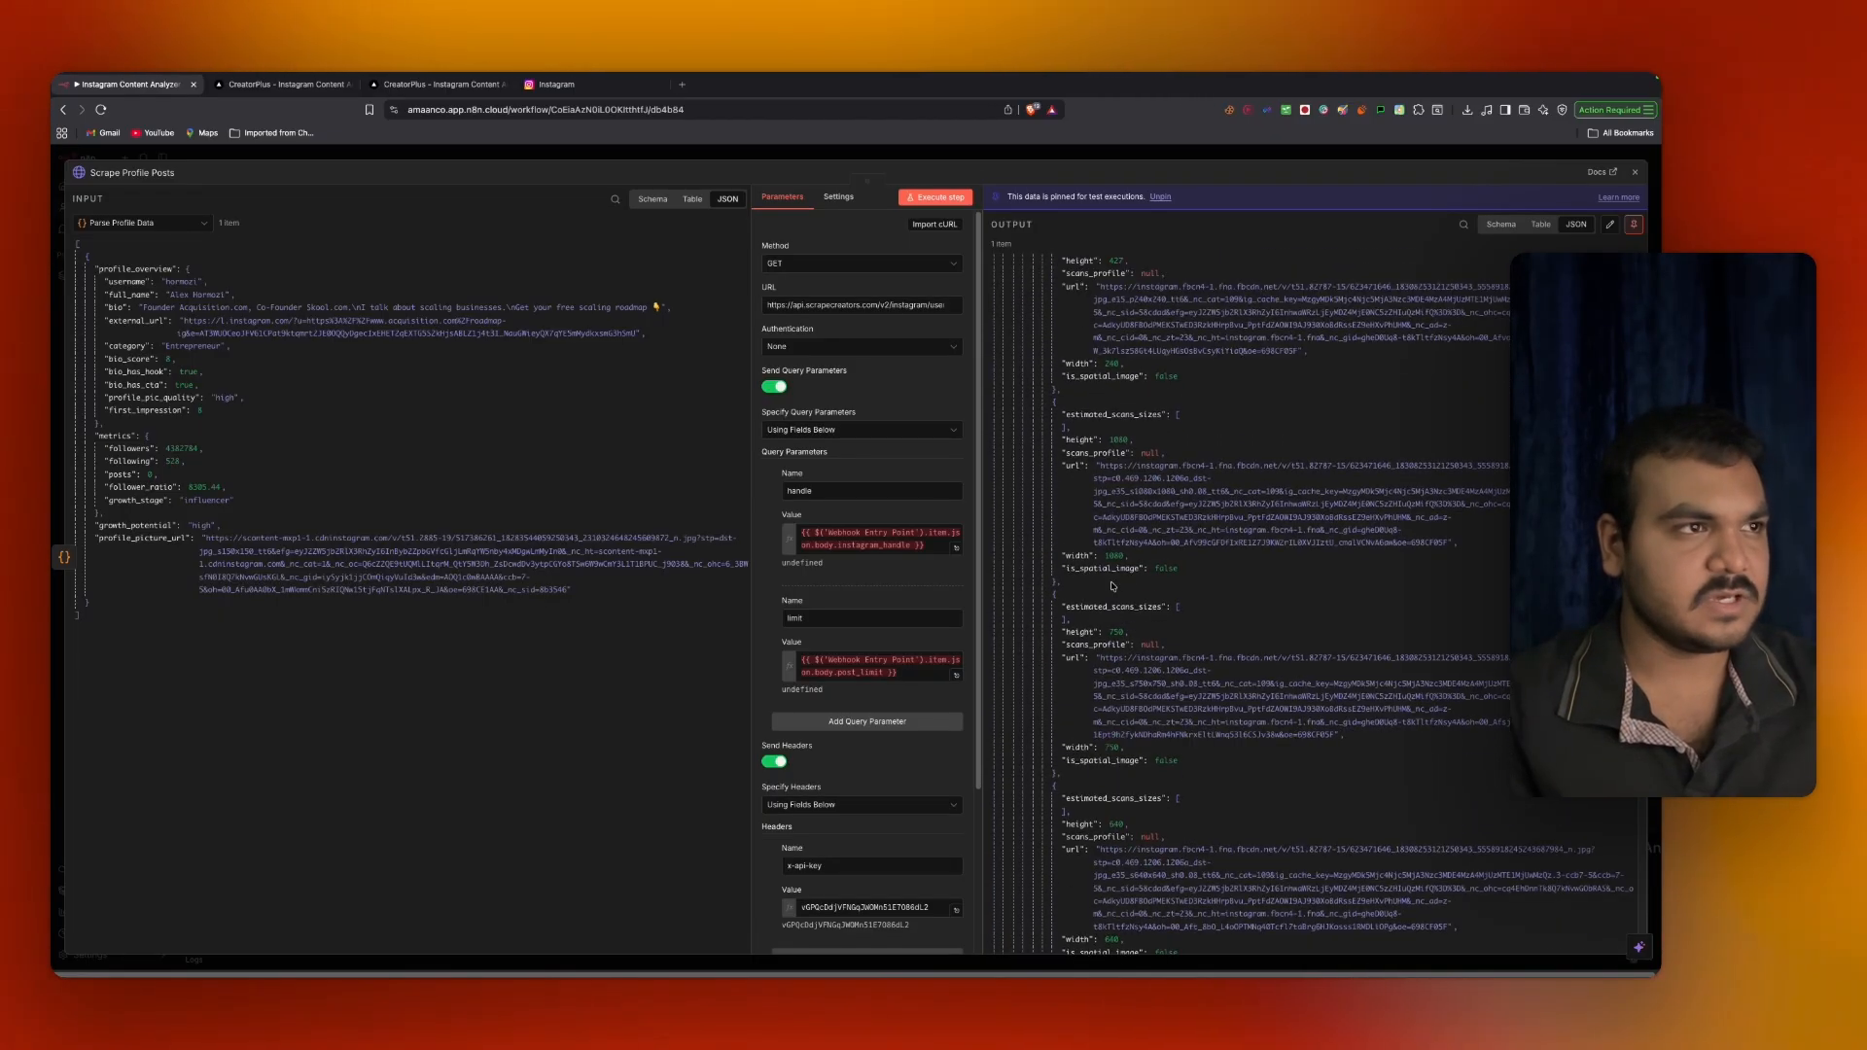
{"action": "scroll", "coordinate": [1111, 584], "scroll_direction": "up", "scroll_amount": 20}
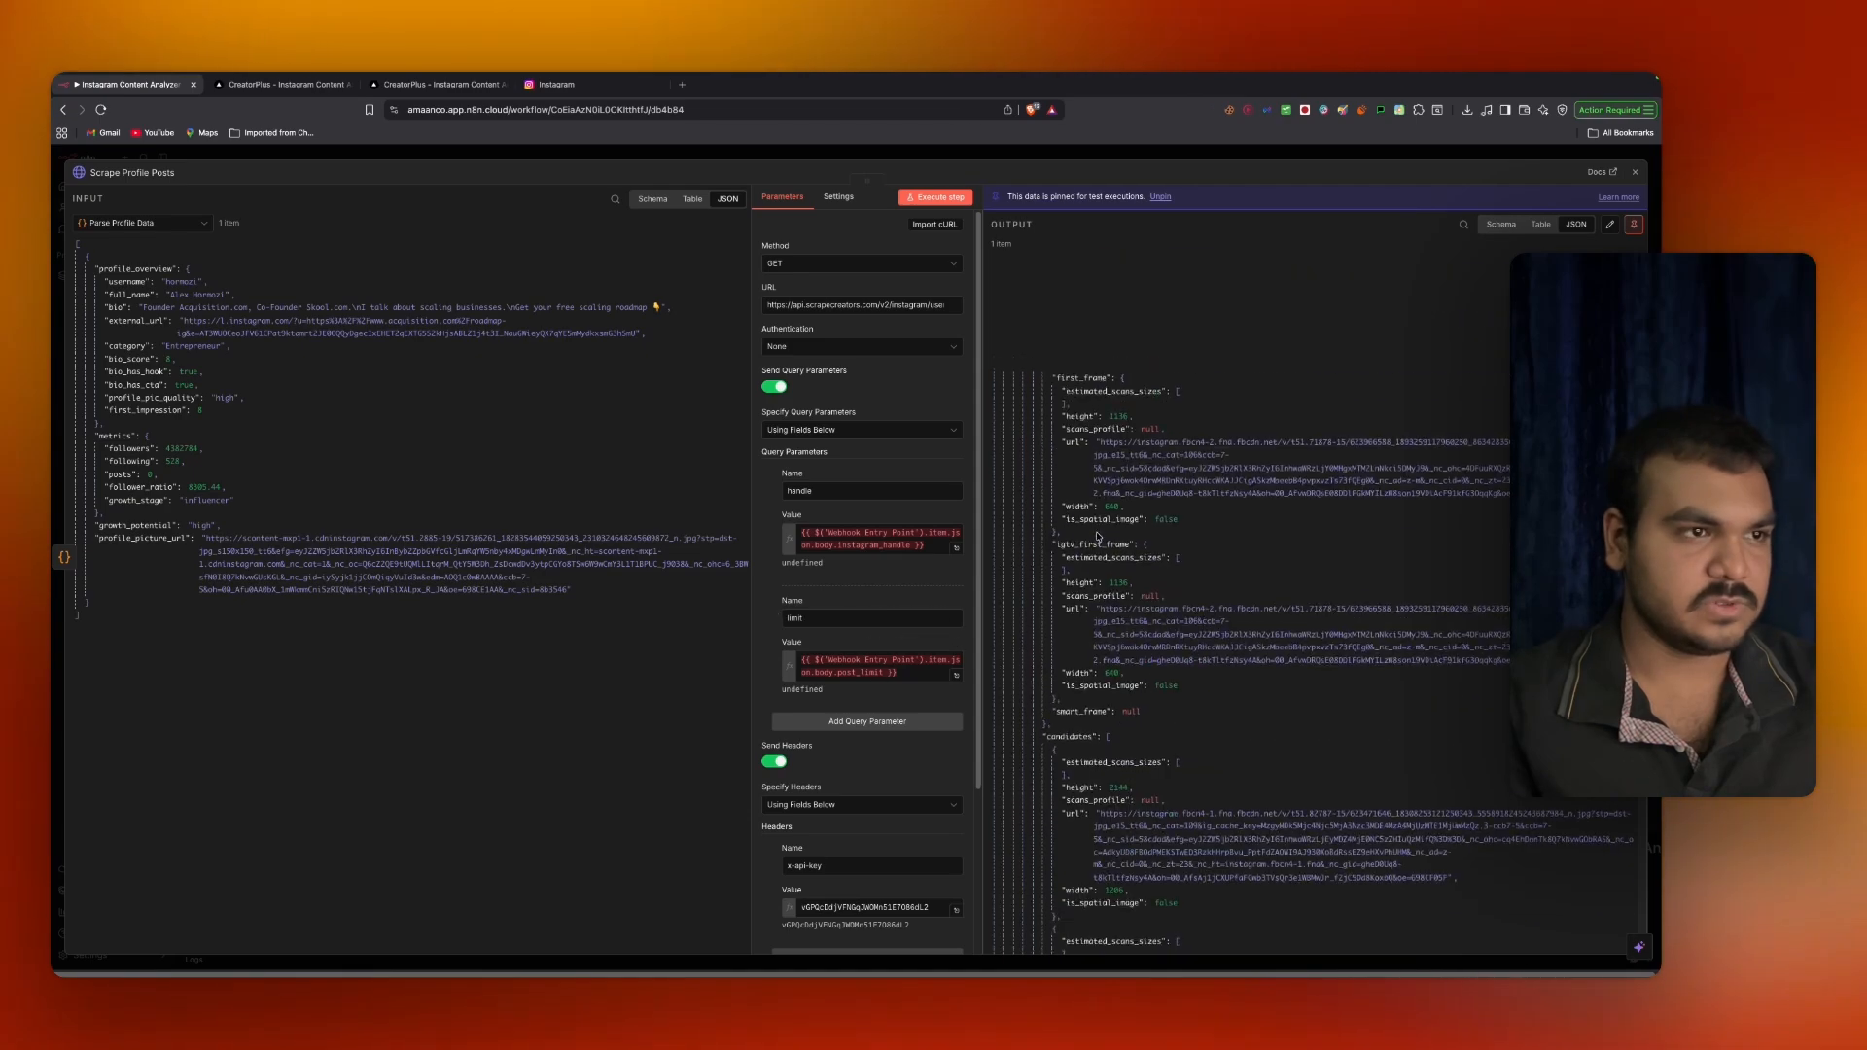
{"action": "scroll", "coordinate": [1106, 533], "scroll_direction": "up", "scroll_amount": 3}
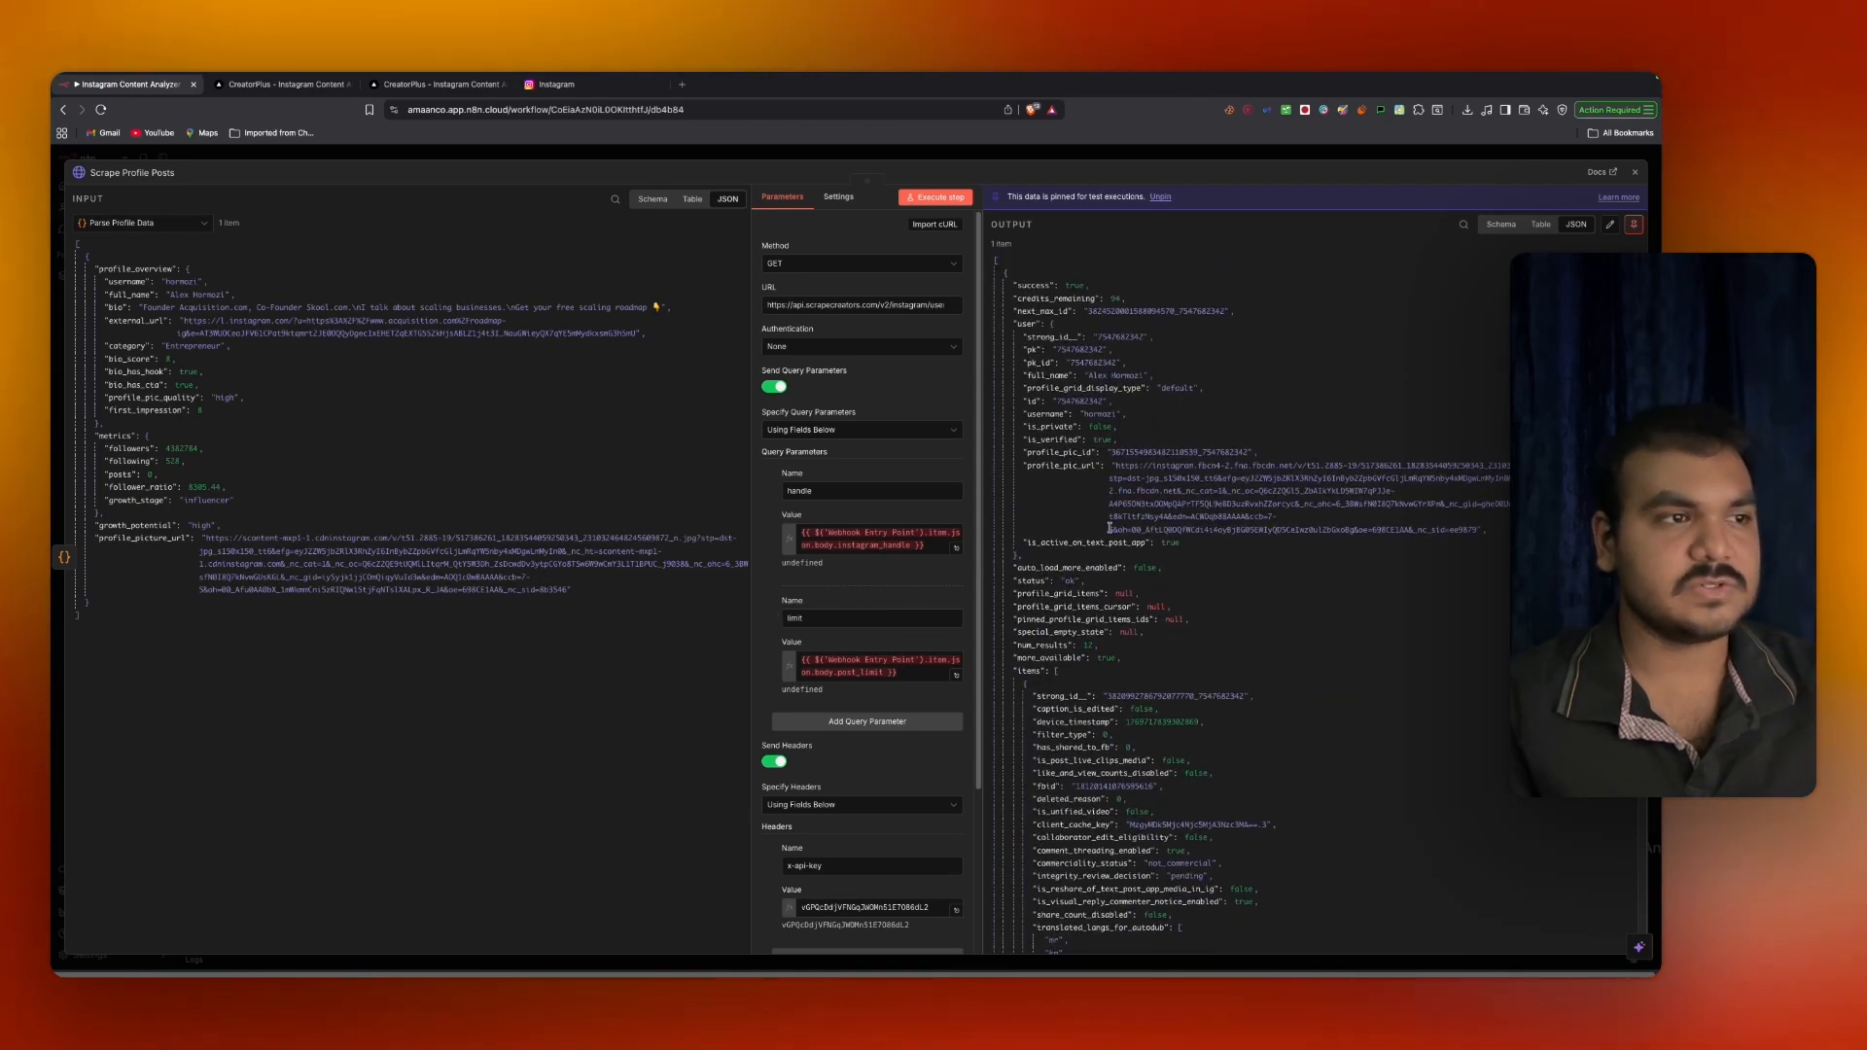
{"action": "scroll", "coordinate": [1190, 504], "scroll_direction": "down", "scroll_amount": 15}
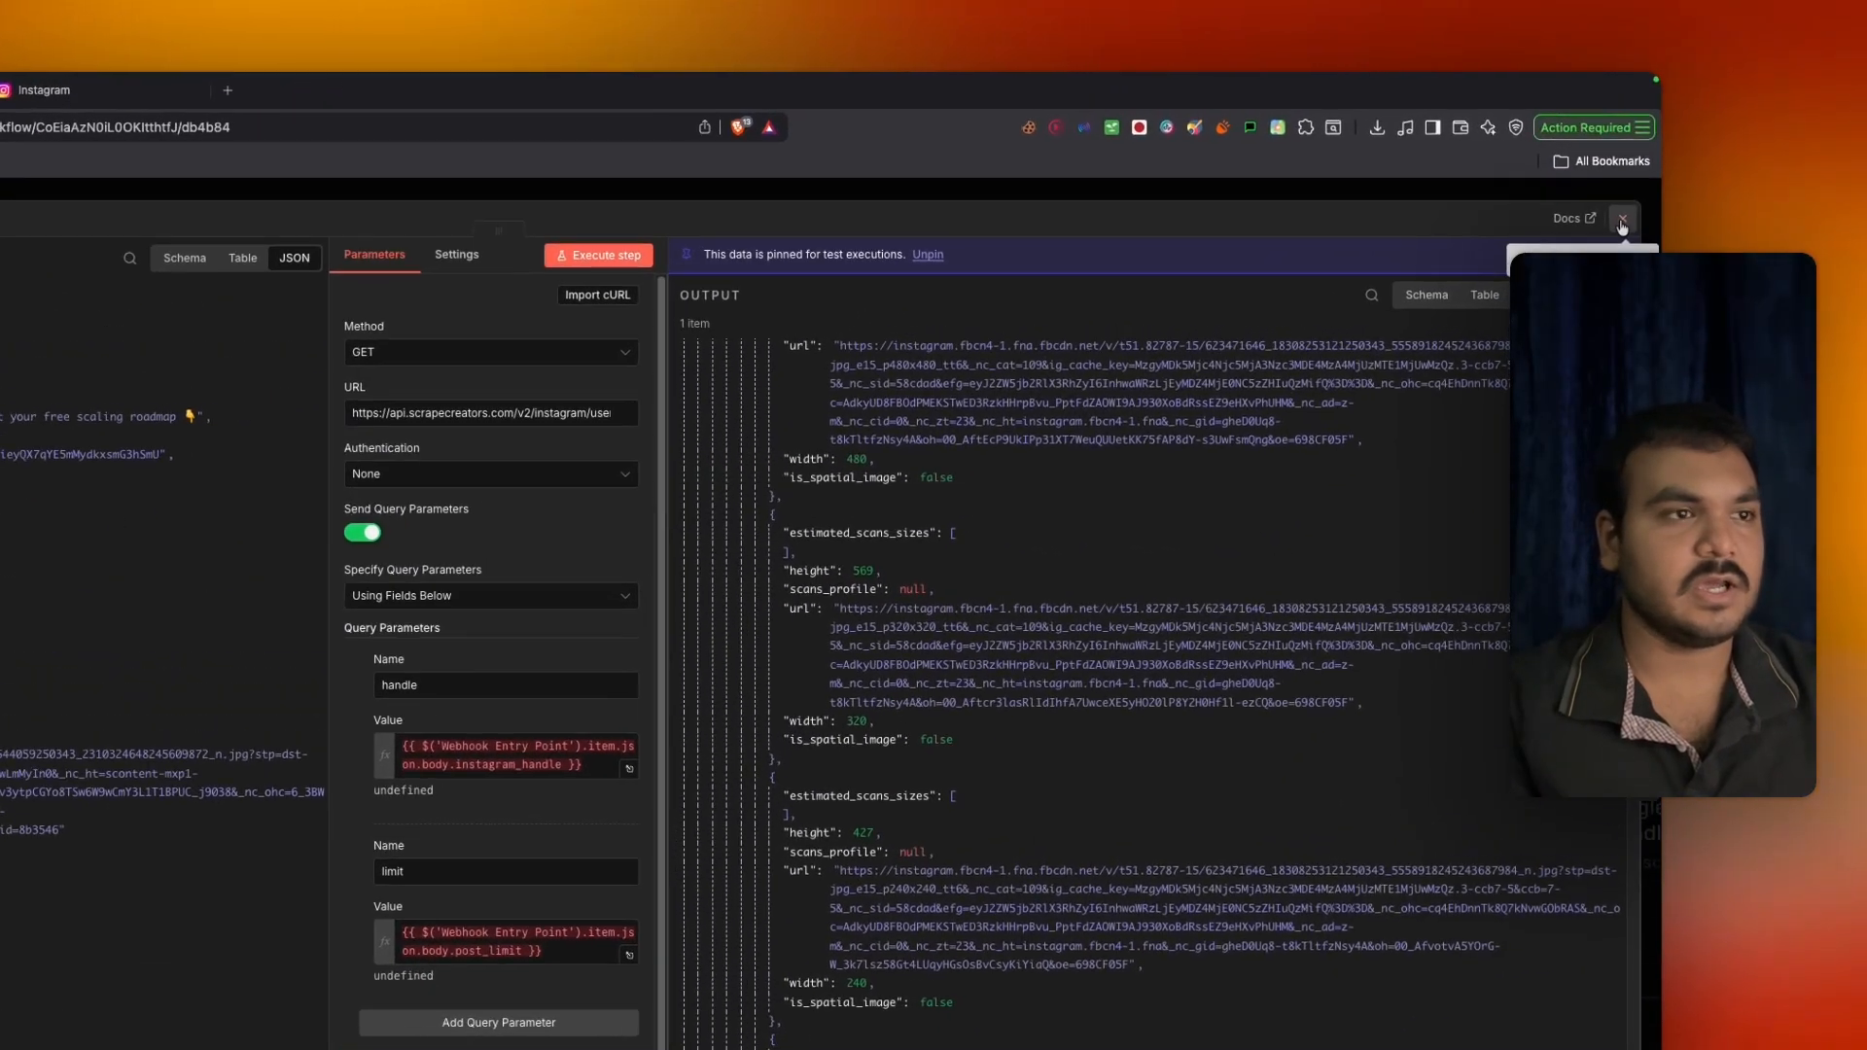
{"action": "key", "text": "Escape"}
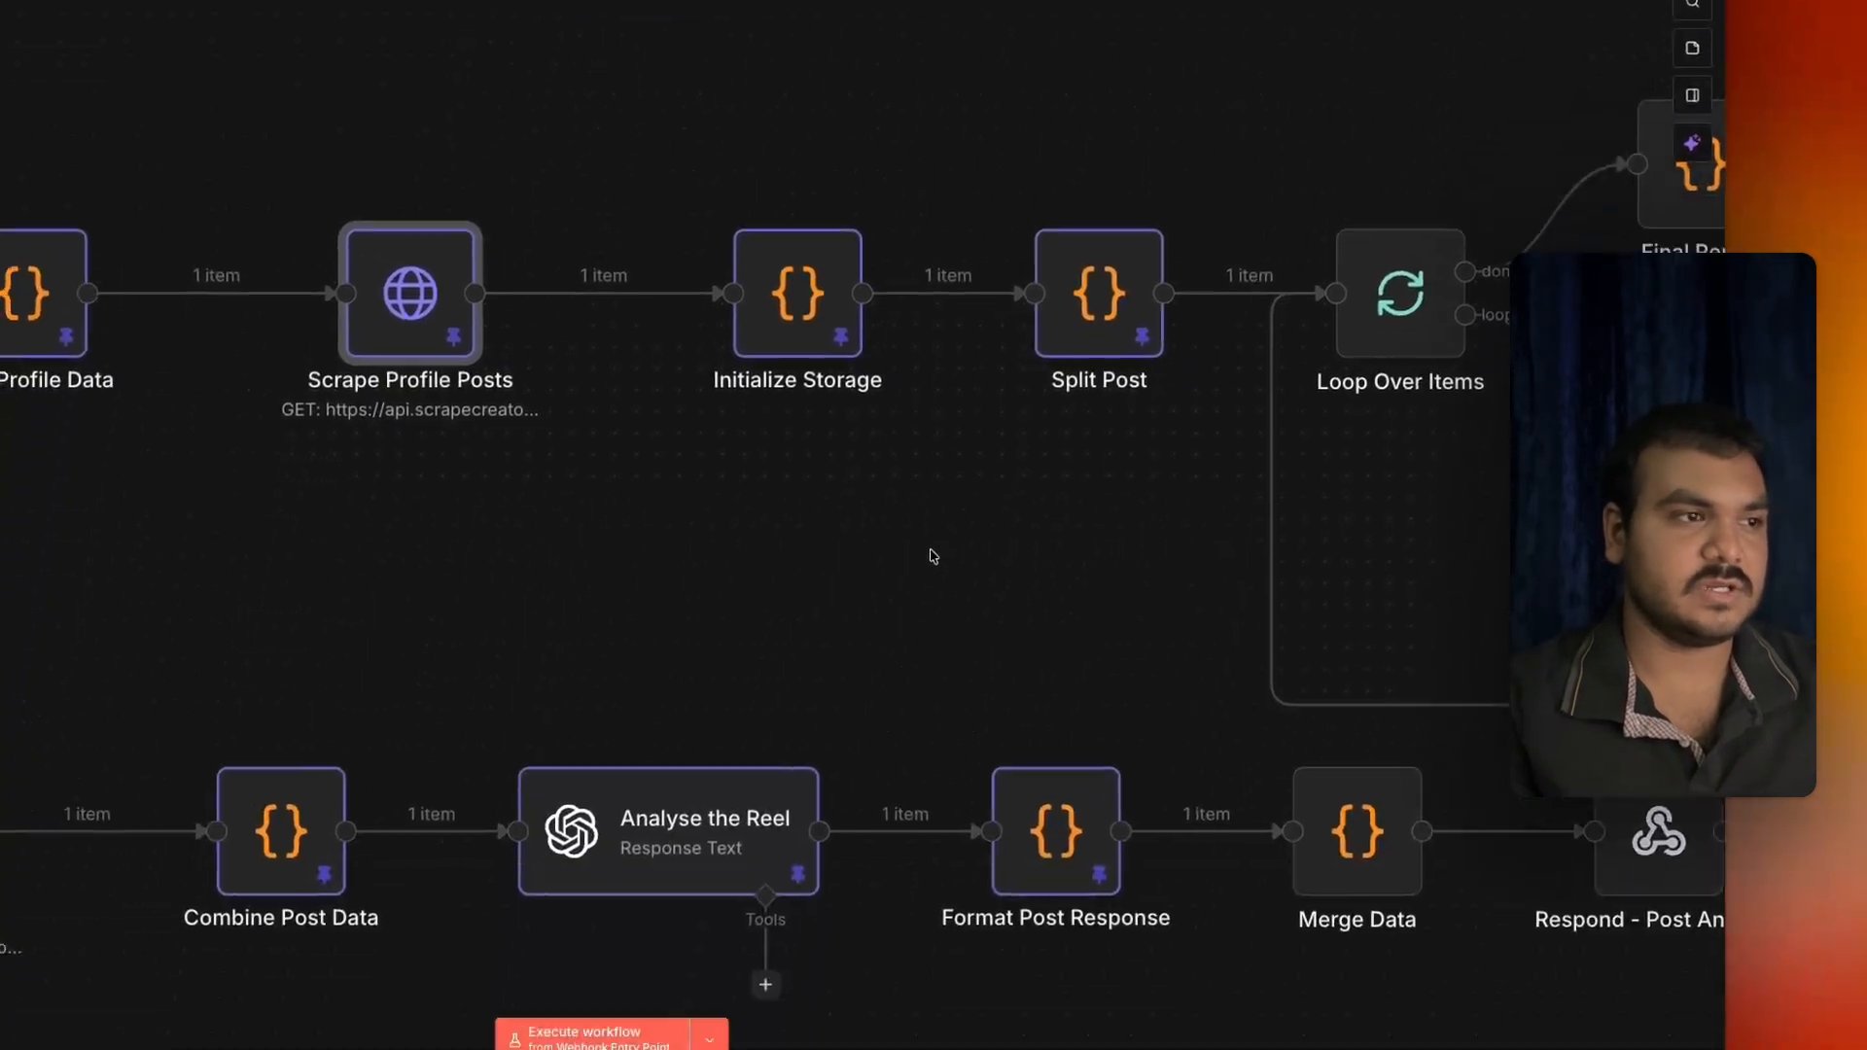
Inspect the Initialize Storage node's JavaScript code and return to the workflow canvas.
{"action": "left_click_drag", "start_coordinate": [723, 907], "coordinate": [359, 955]}
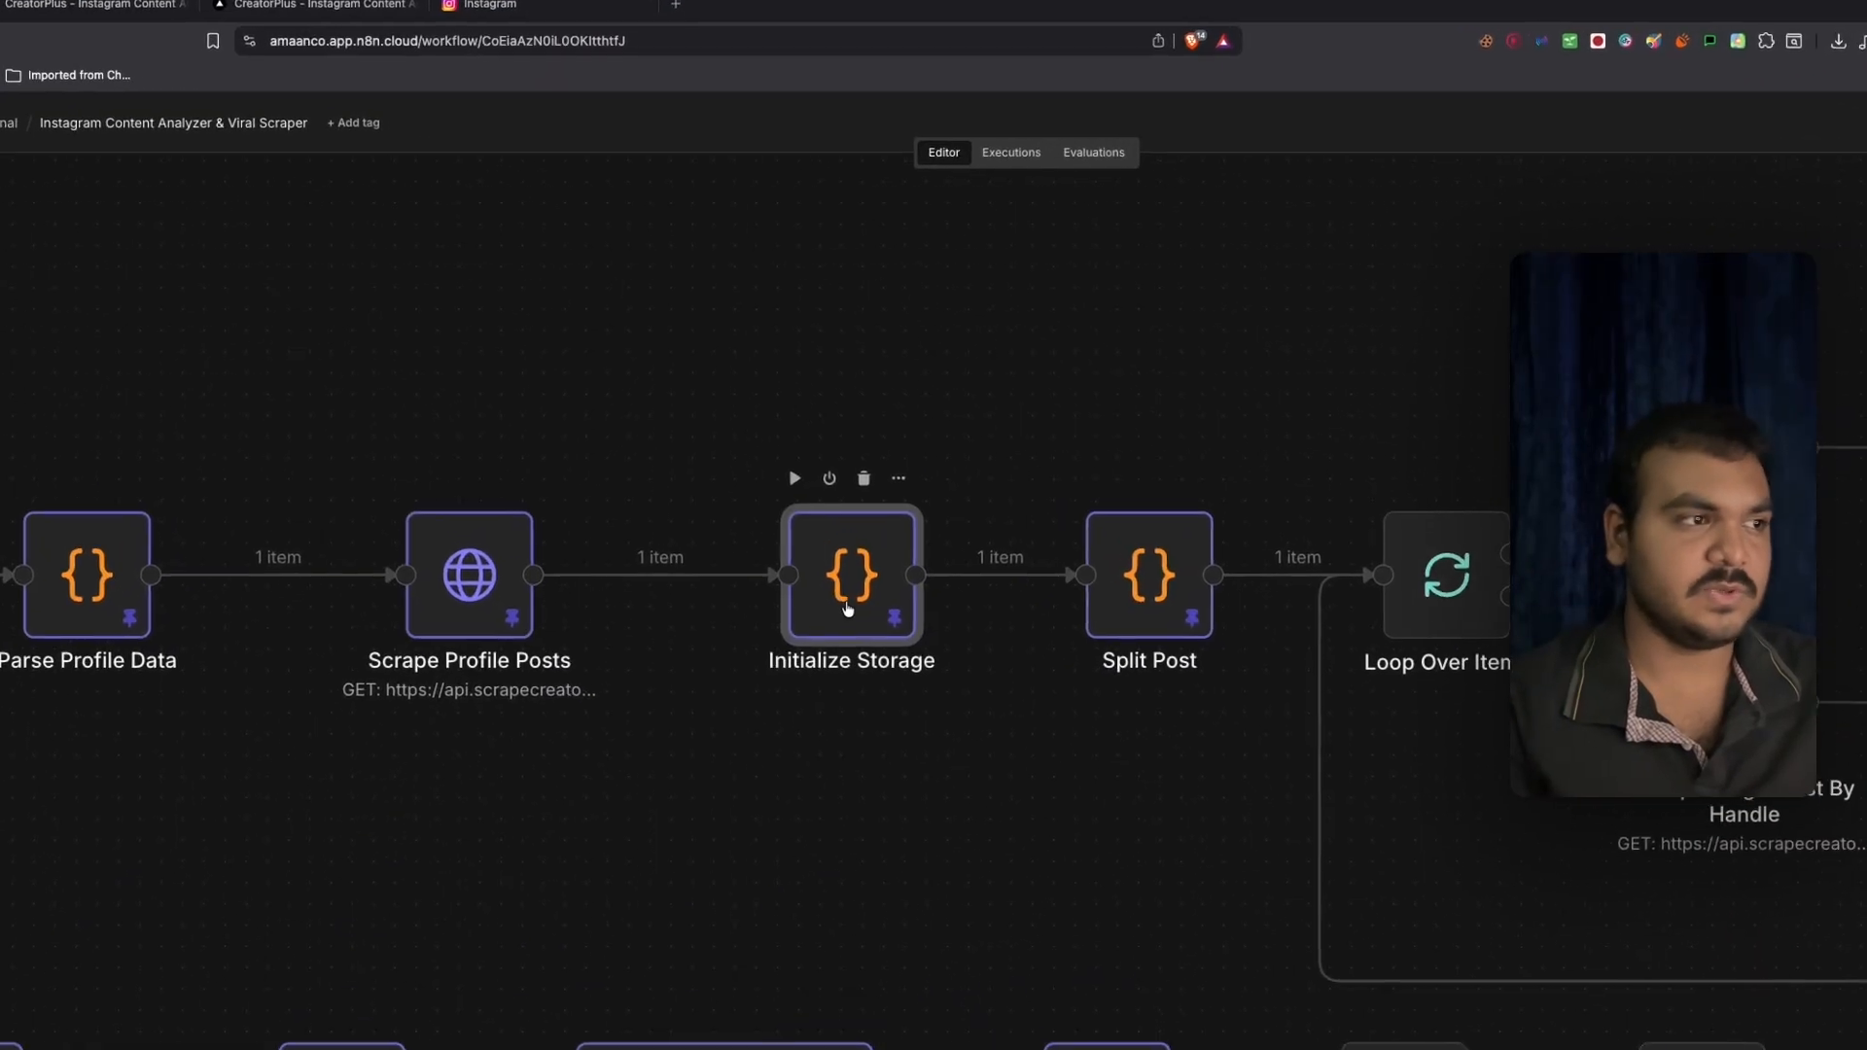
{"action": "double_click", "coordinate": [795, 493]}
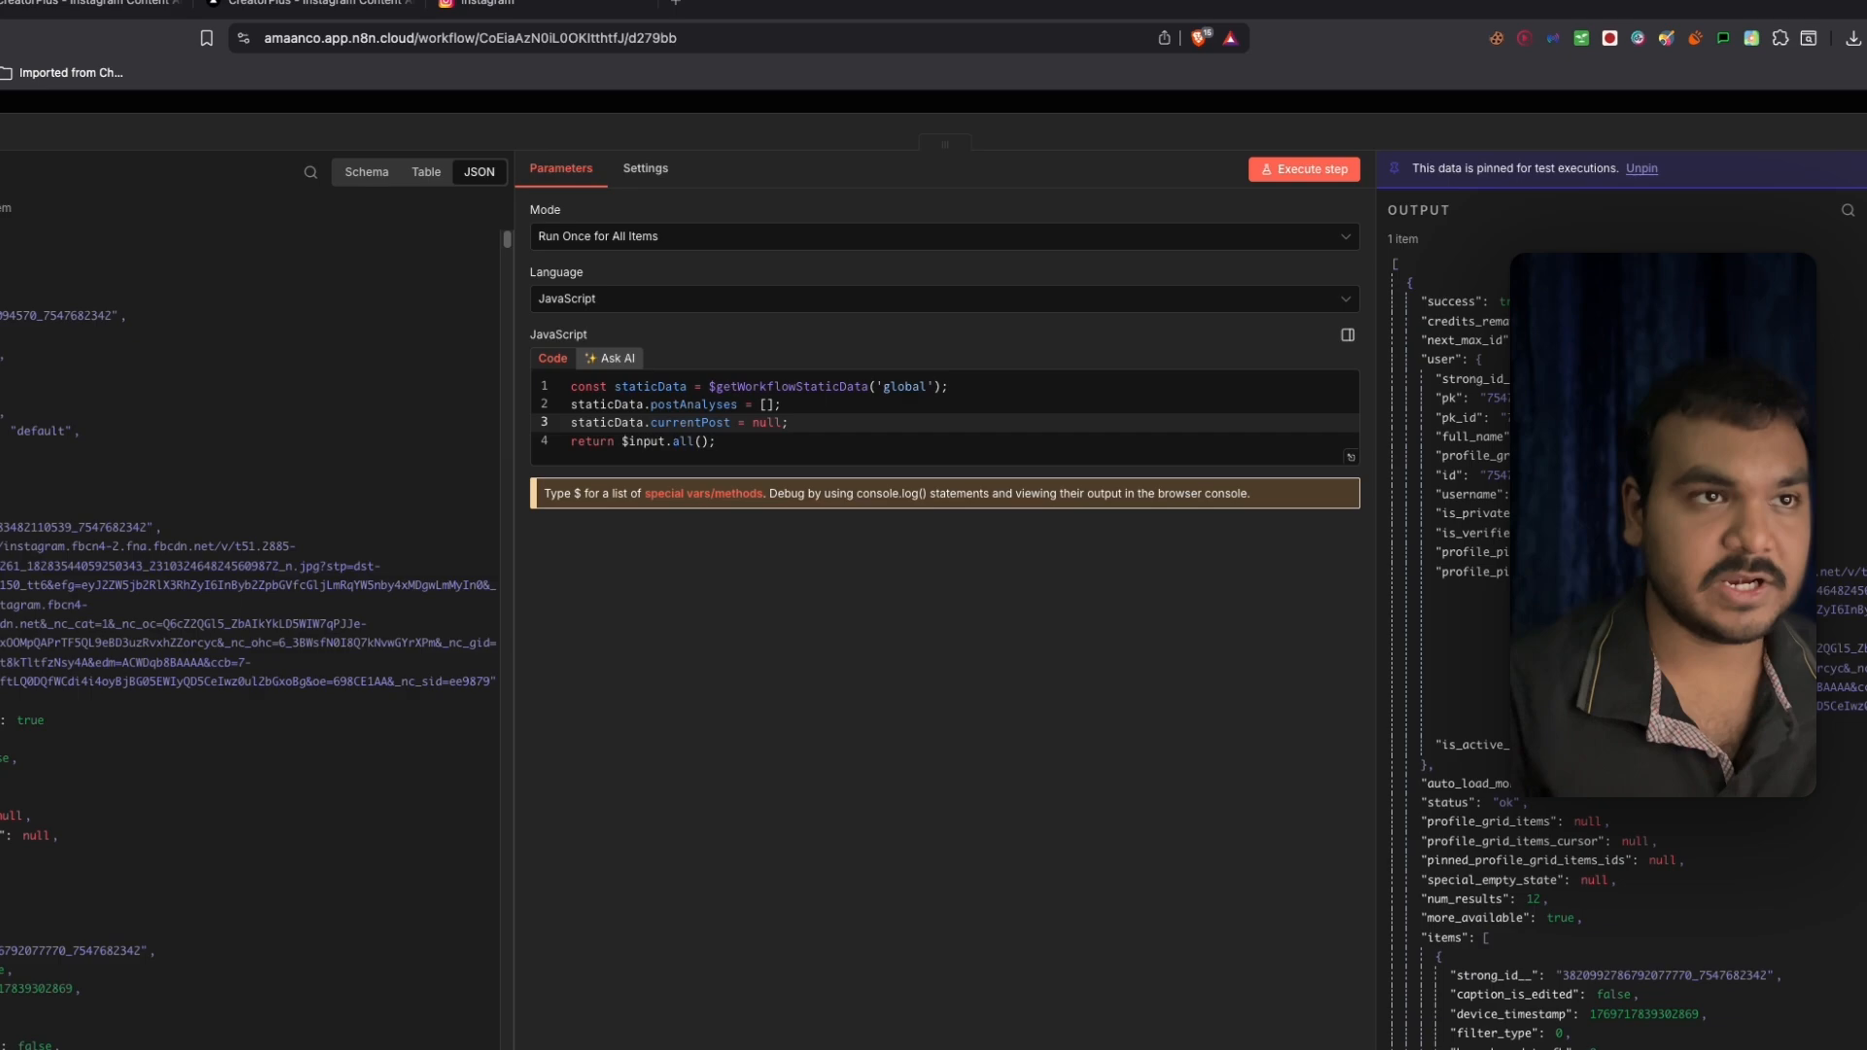
{"action": "key", "text": "Escape"}
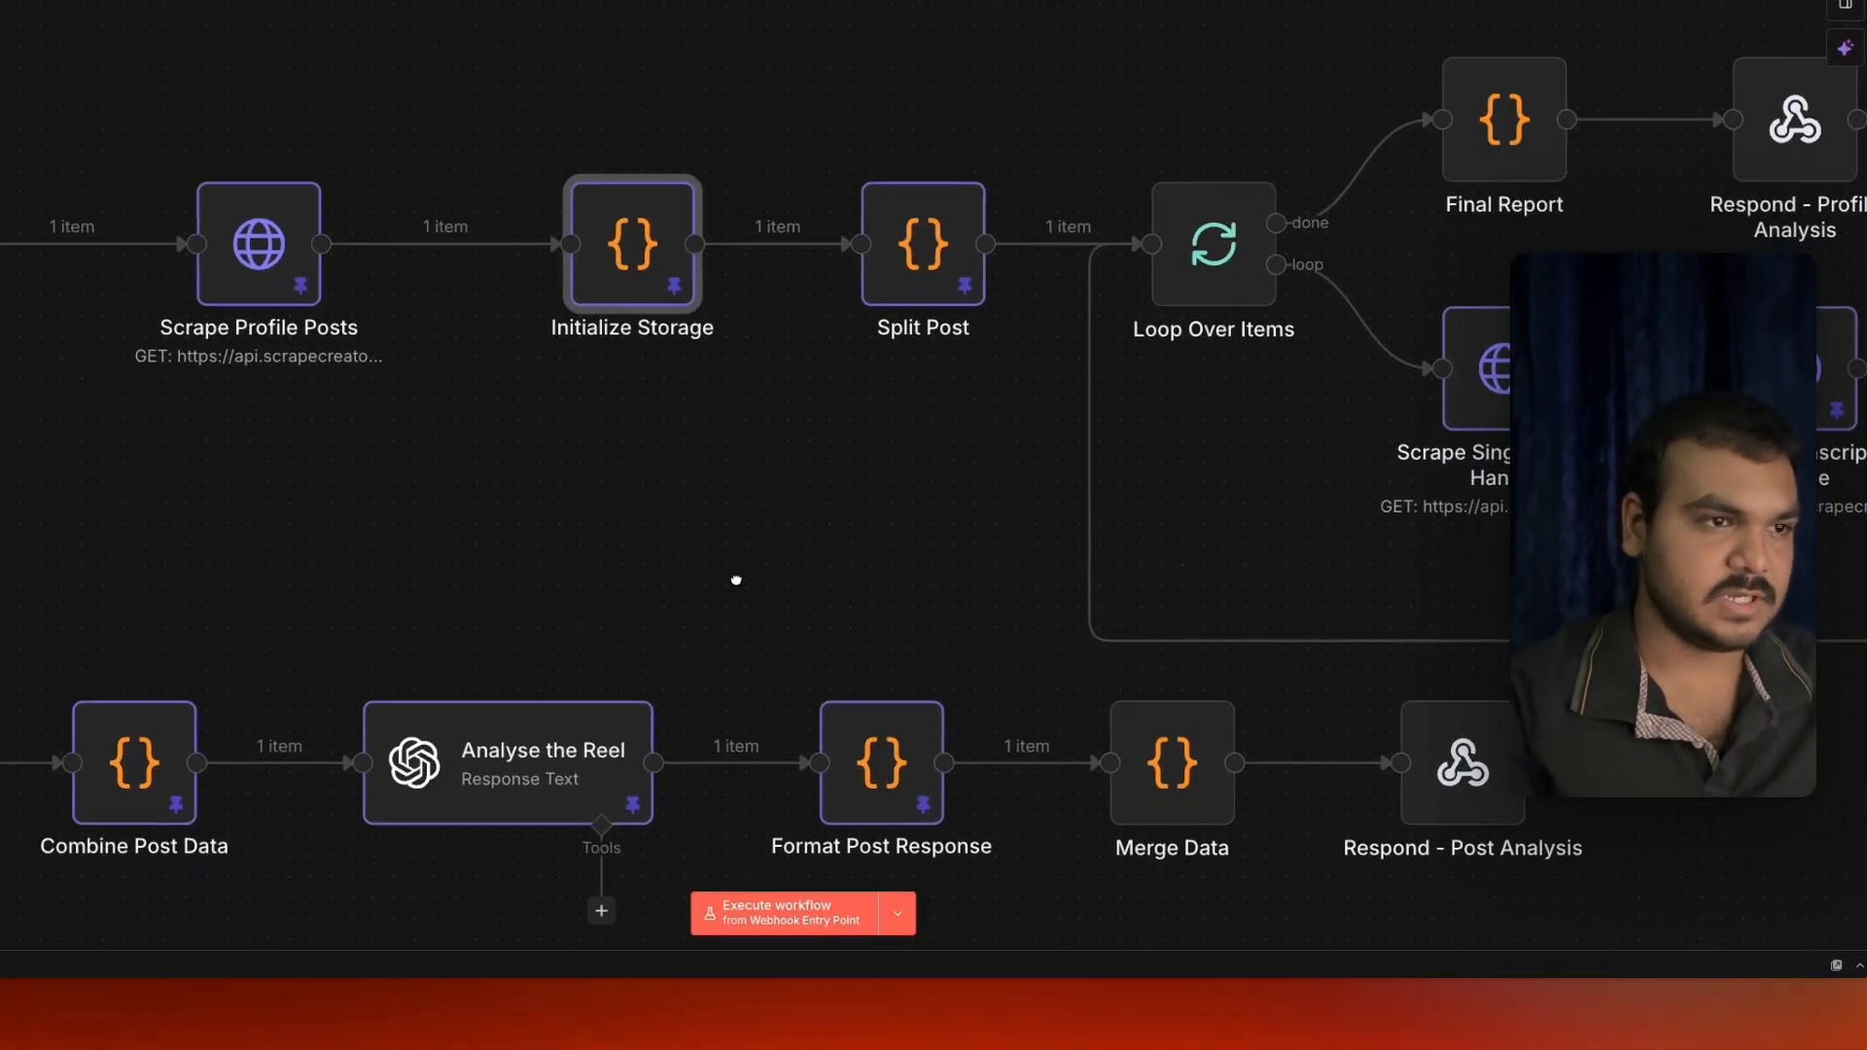
Trace the workflow from Scrape Profile Posts through Split Post and the done and loop branches of Loop Over Items.
{"action": "scroll", "coordinate": [1245, 746], "scroll_direction": "right", "scroll_amount": 5}
{"action": "left_click_drag", "start_coordinate": [1280, 630], "coordinate": [639, 588]}
{"action": "scroll", "coordinate": [764, 513], "scroll_direction": "down", "scroll_amount": 3}
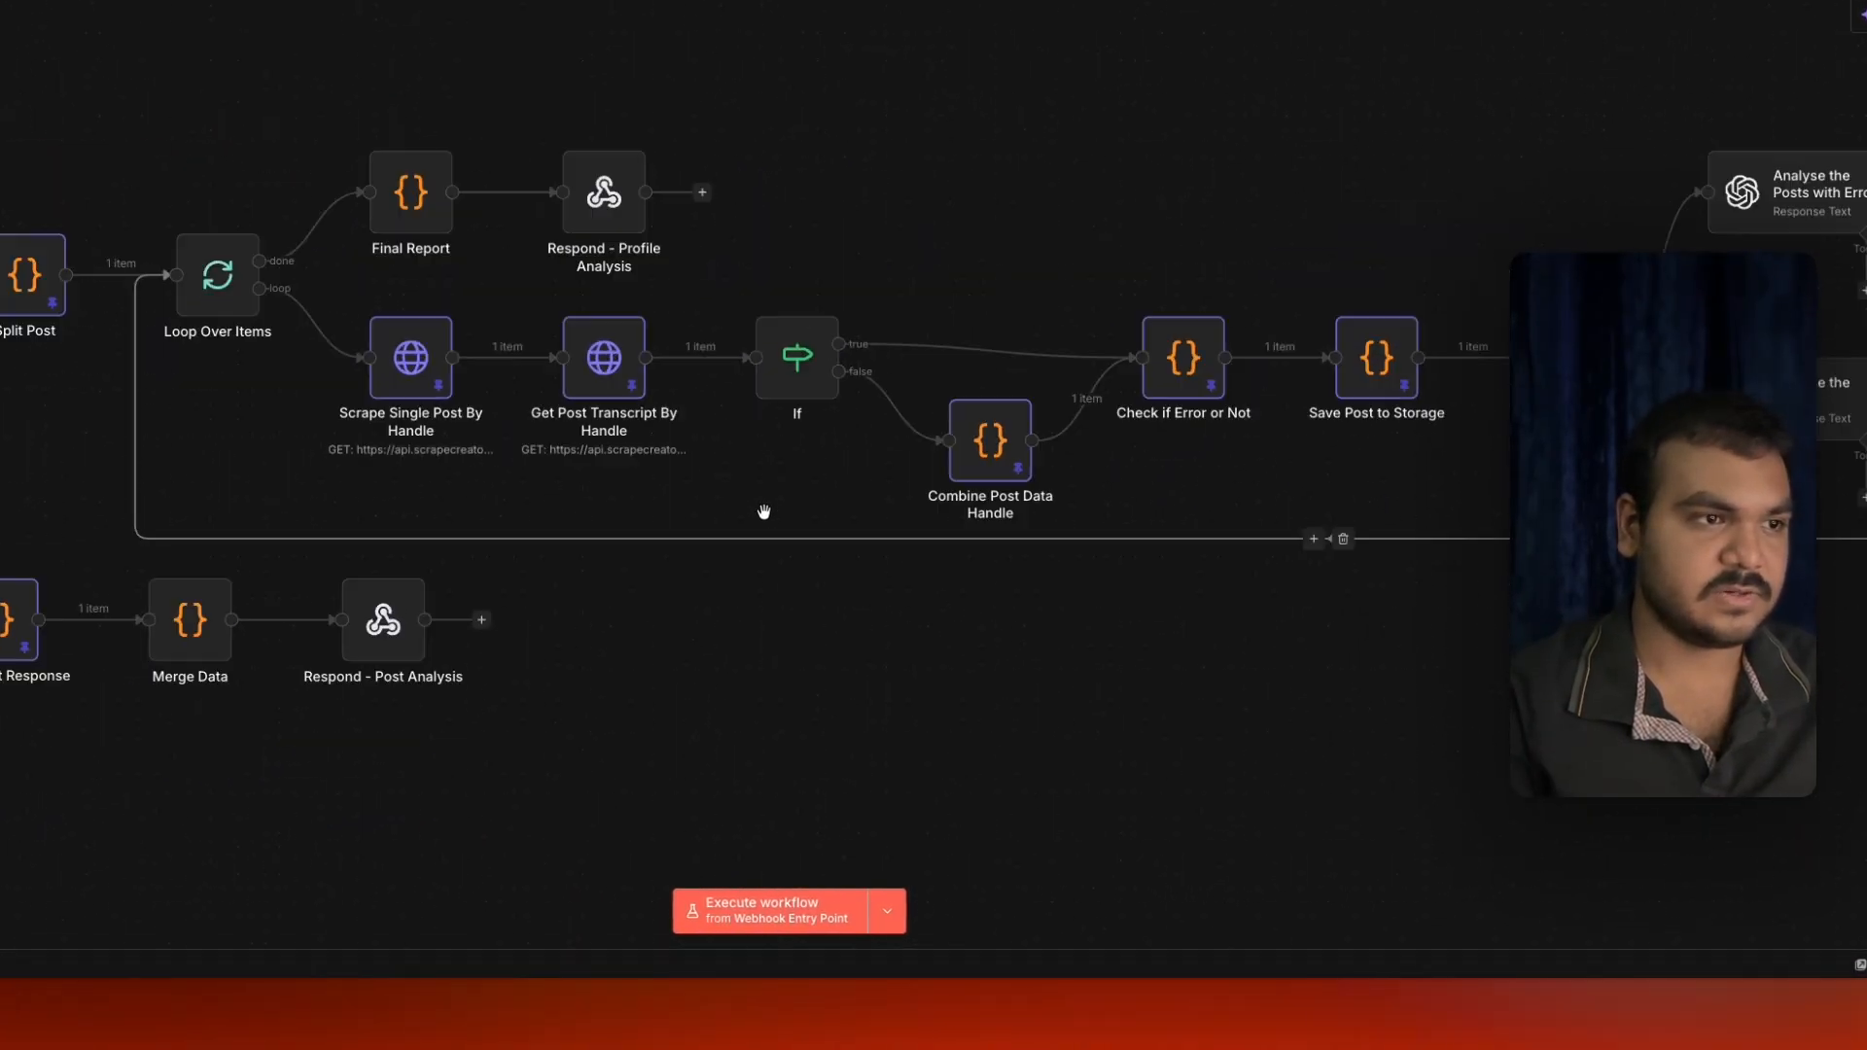
{"action": "mouse_move", "coordinate": [740, 624]}
{"action": "left_mouse_down"}
{"action": "mouse_move", "coordinate": [1154, 616]}
{"action": "mouse_move", "coordinate": [751, 606]}
{"action": "left_mouse_up"}
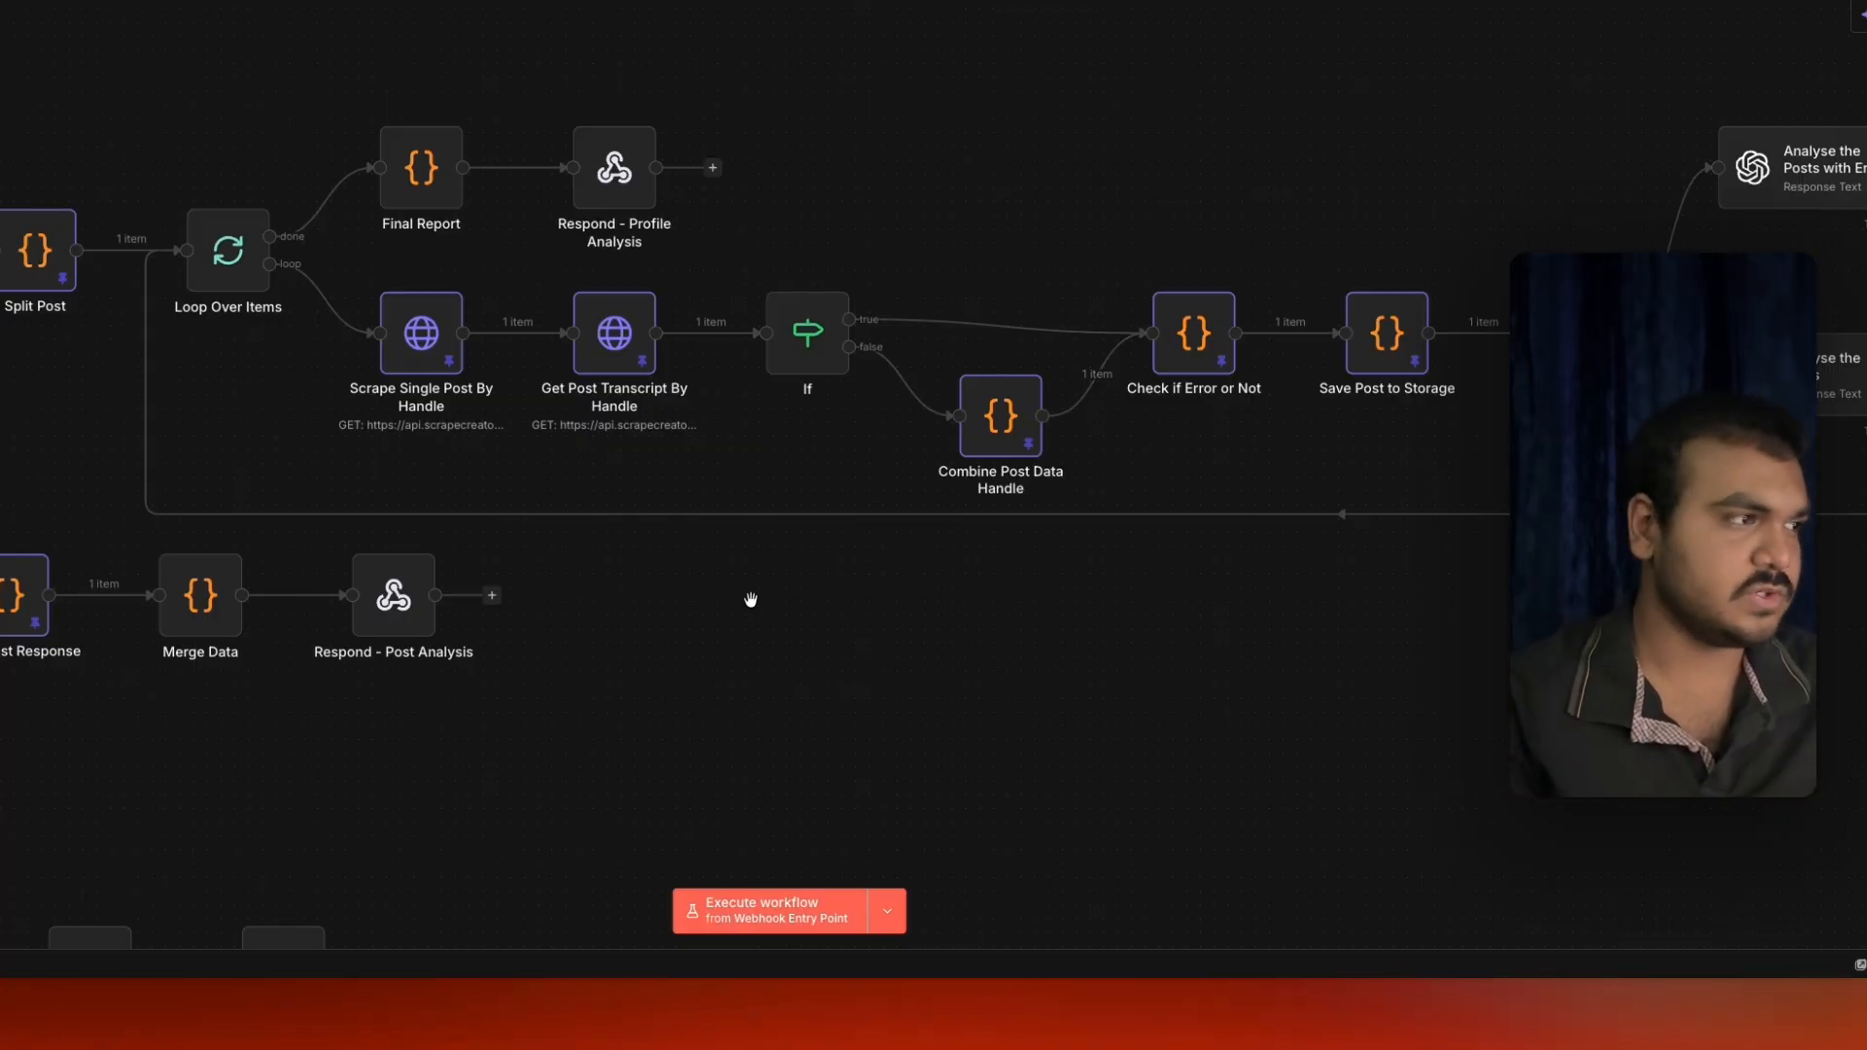
{"action": "left_click_drag", "start_coordinate": [751, 601], "coordinate": [879, 580]}
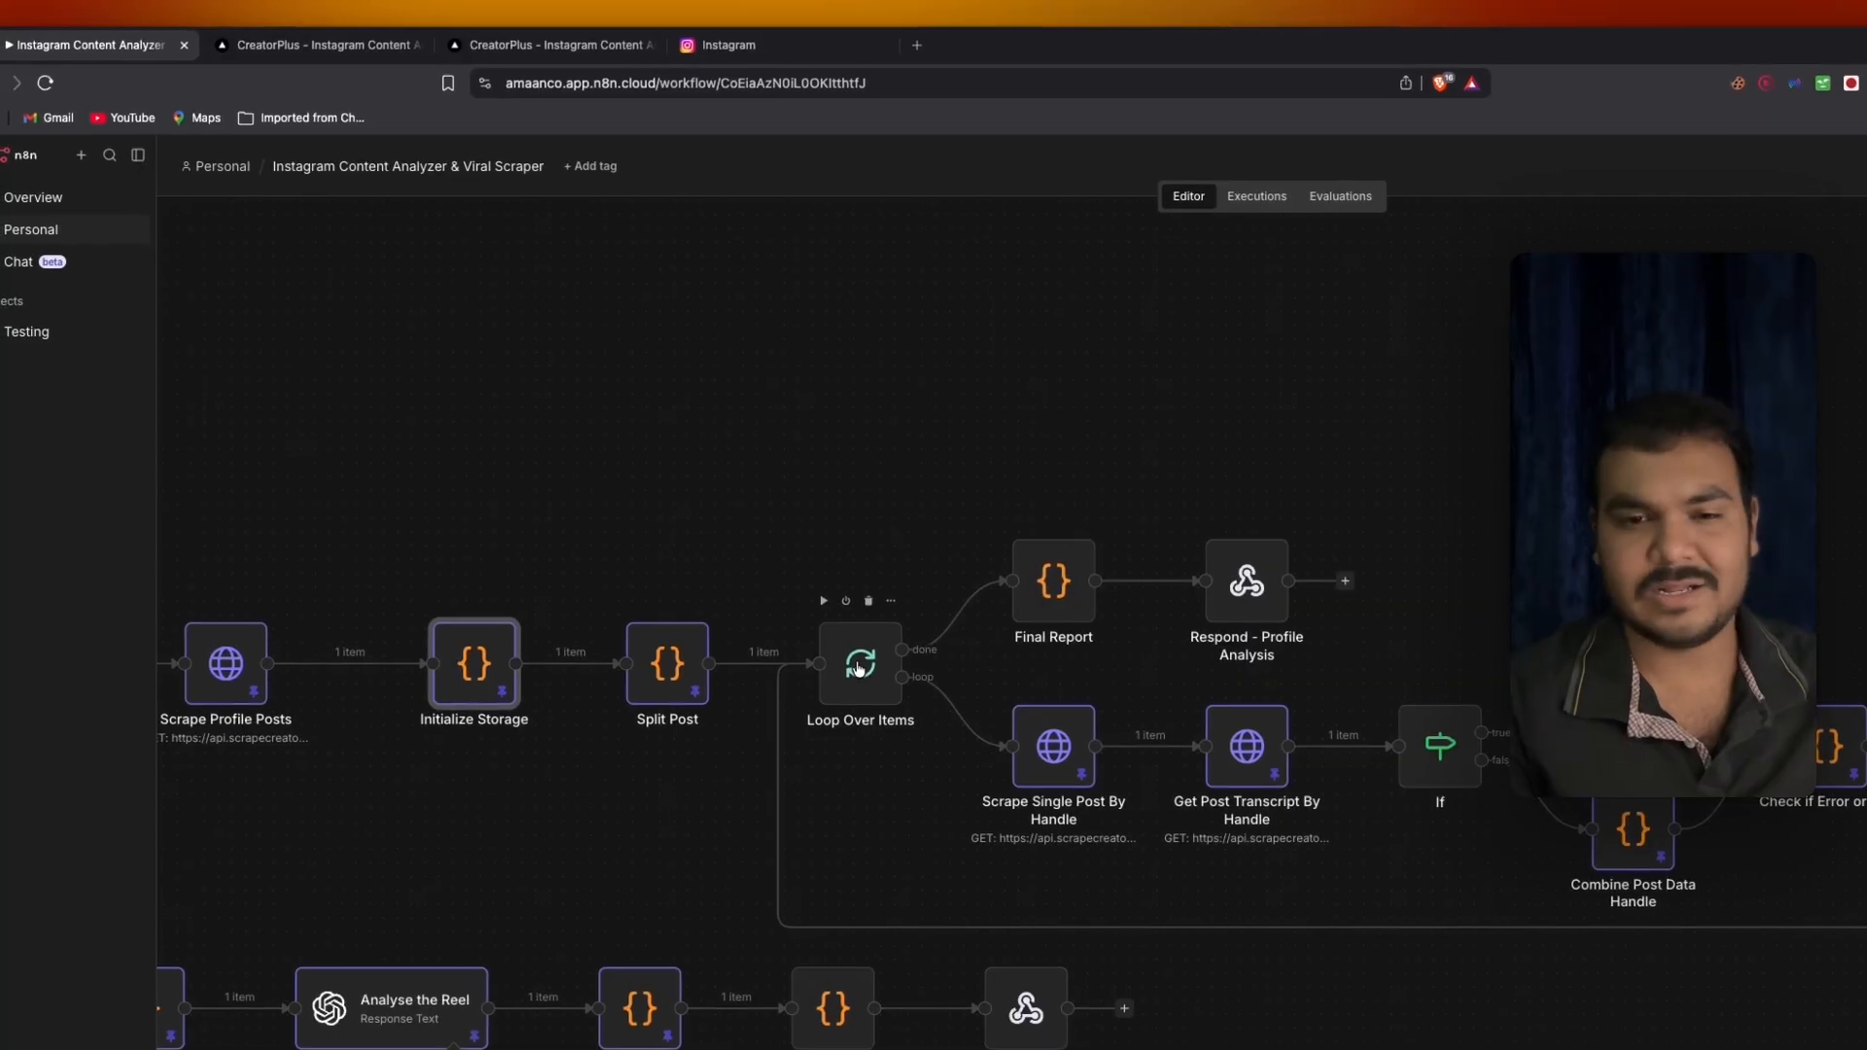
{"action": "left_click_drag", "start_coordinate": [454, 857], "coordinate": [765, 854]}
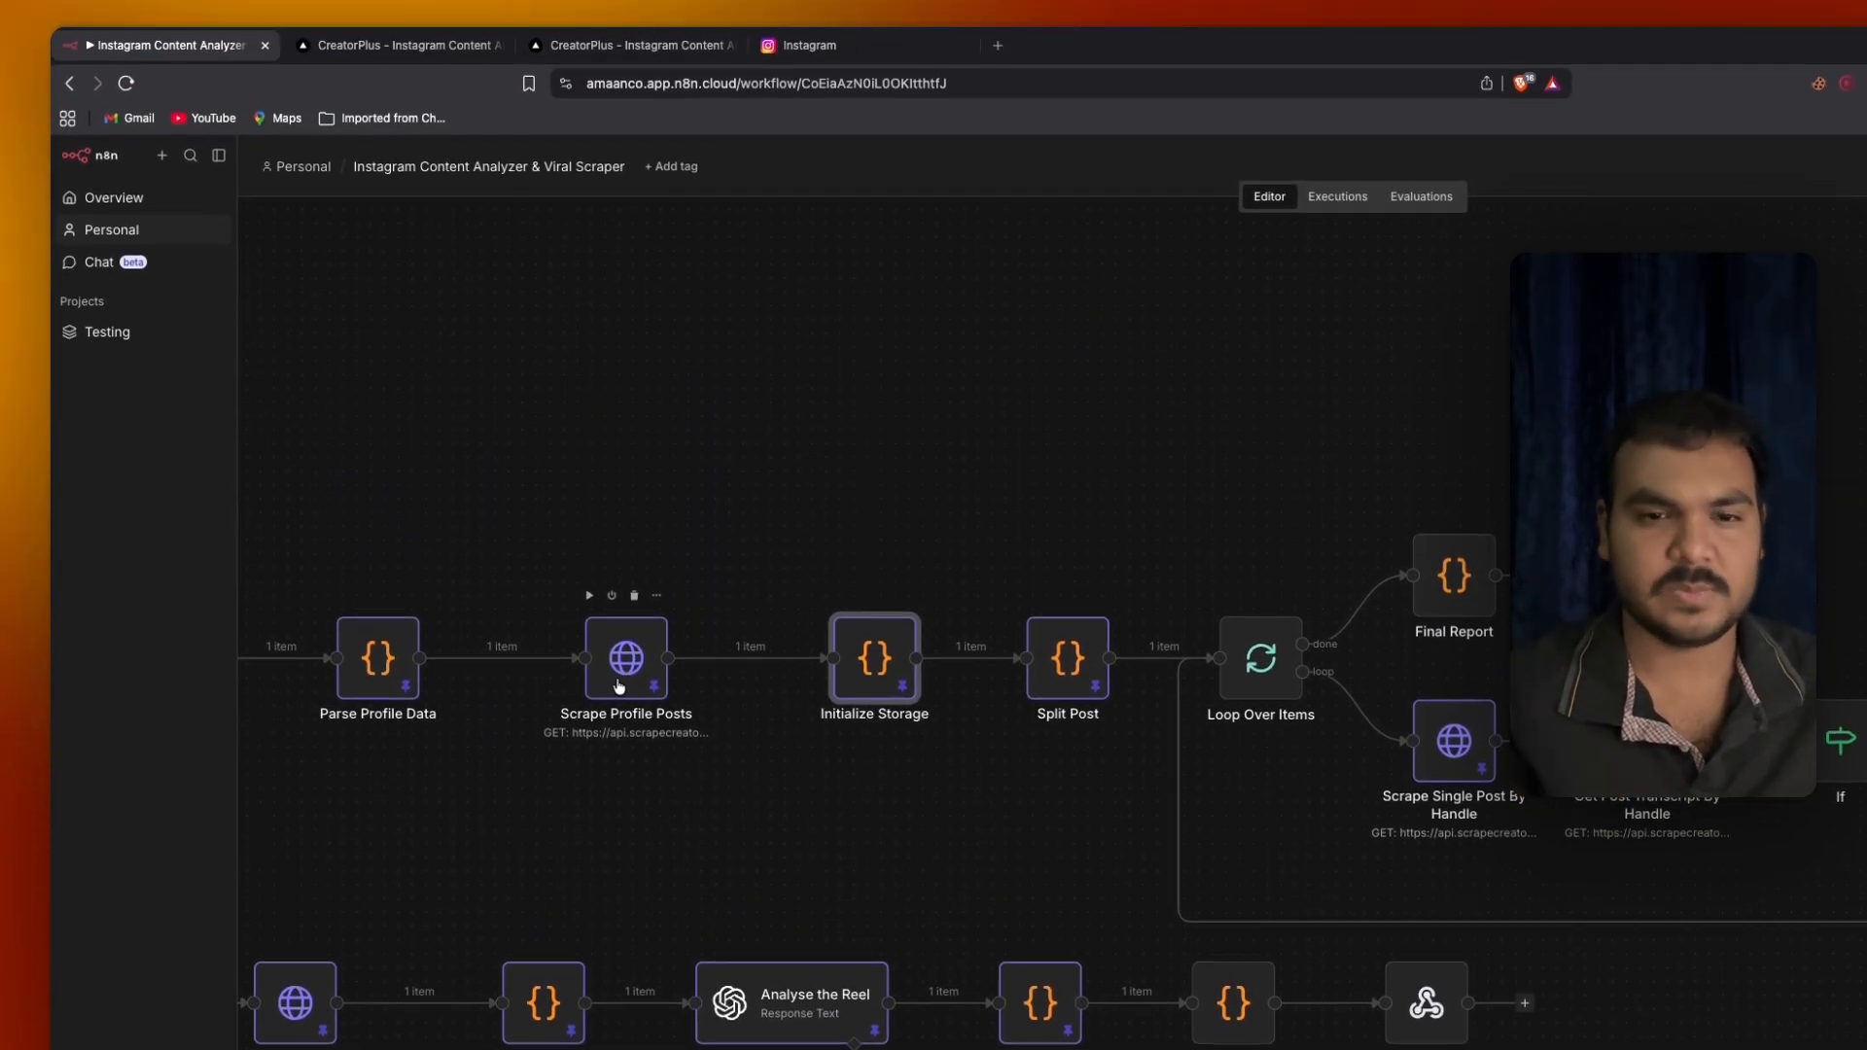
{"action": "left_click_drag", "start_coordinate": [874, 821], "coordinate": [510, 881]}
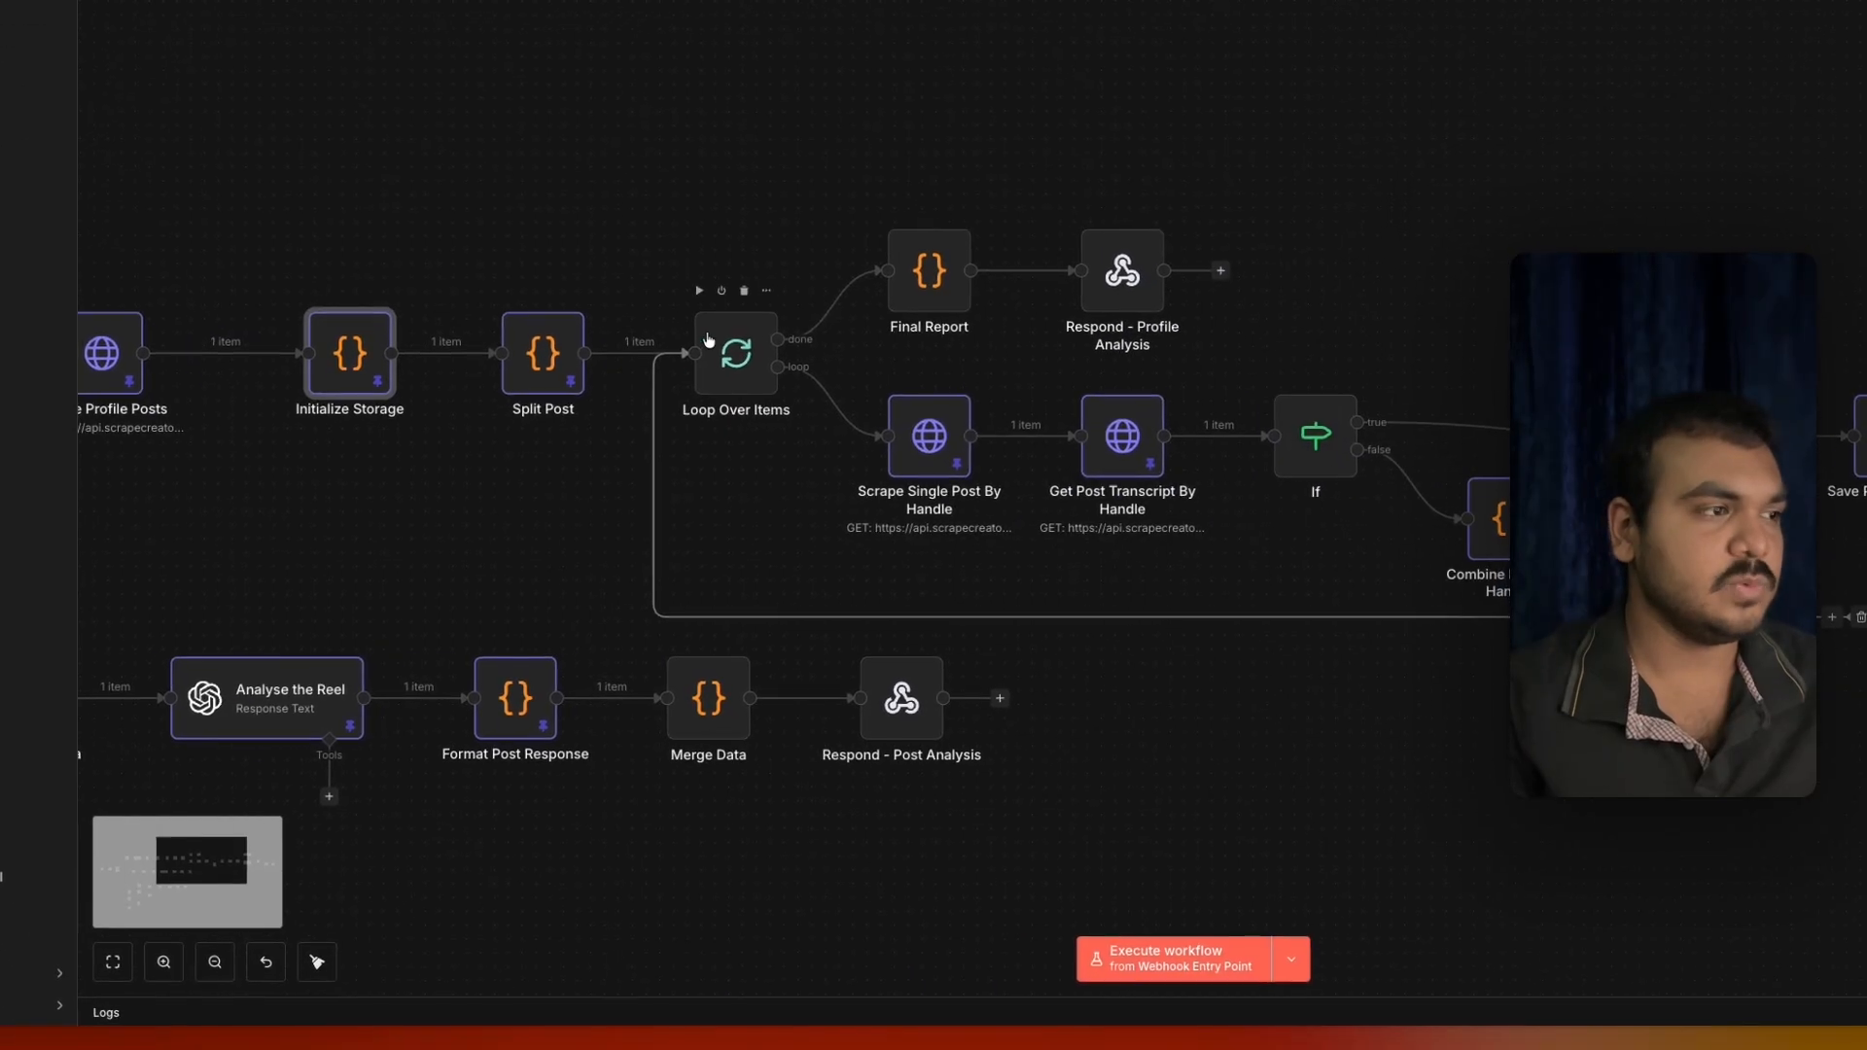
{"action": "left_click_drag", "start_coordinate": [1746, 679], "coordinate": [1156, 650]}
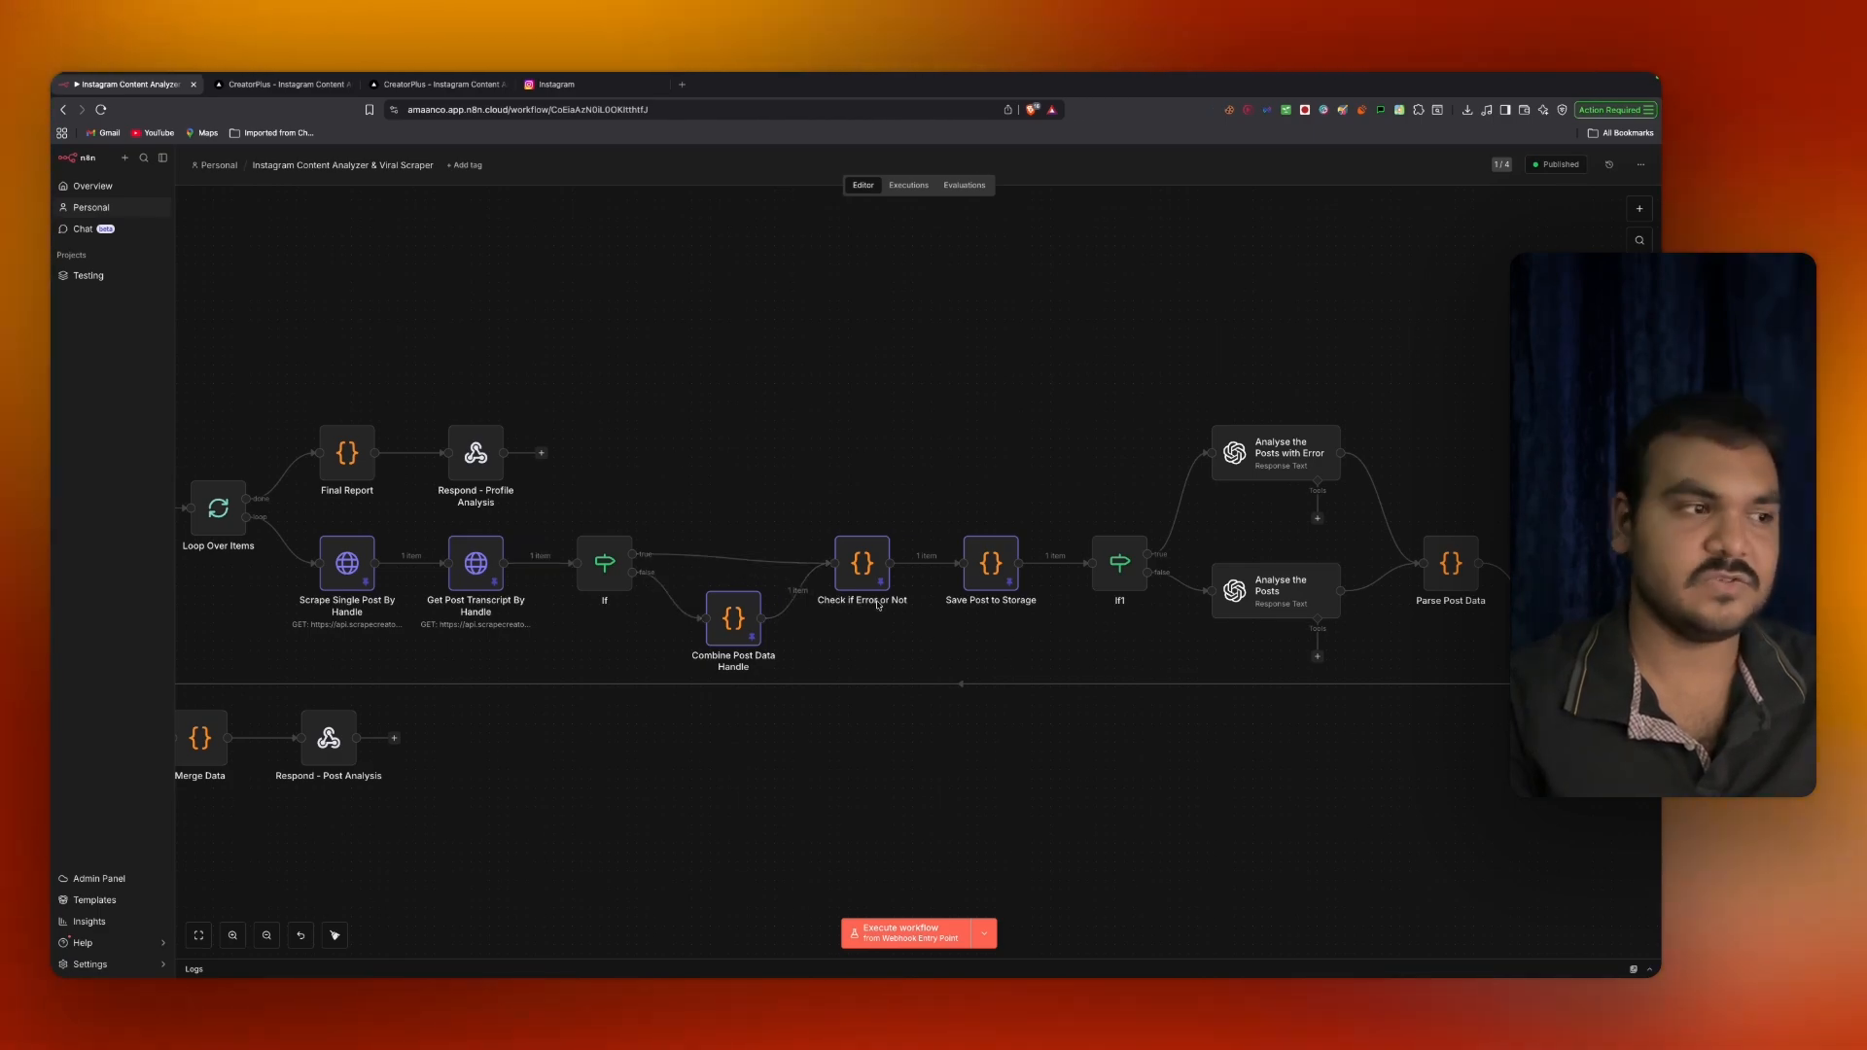
Inspect the Save Post to Storage node's JavaScript code and output, and close the node.
{"action": "scroll", "coordinate": [875, 604], "scroll_direction": "up", "scroll_amount": 1}
{"action": "scroll", "coordinate": [875, 604], "scroll_direction": "up", "scroll_amount": 1}
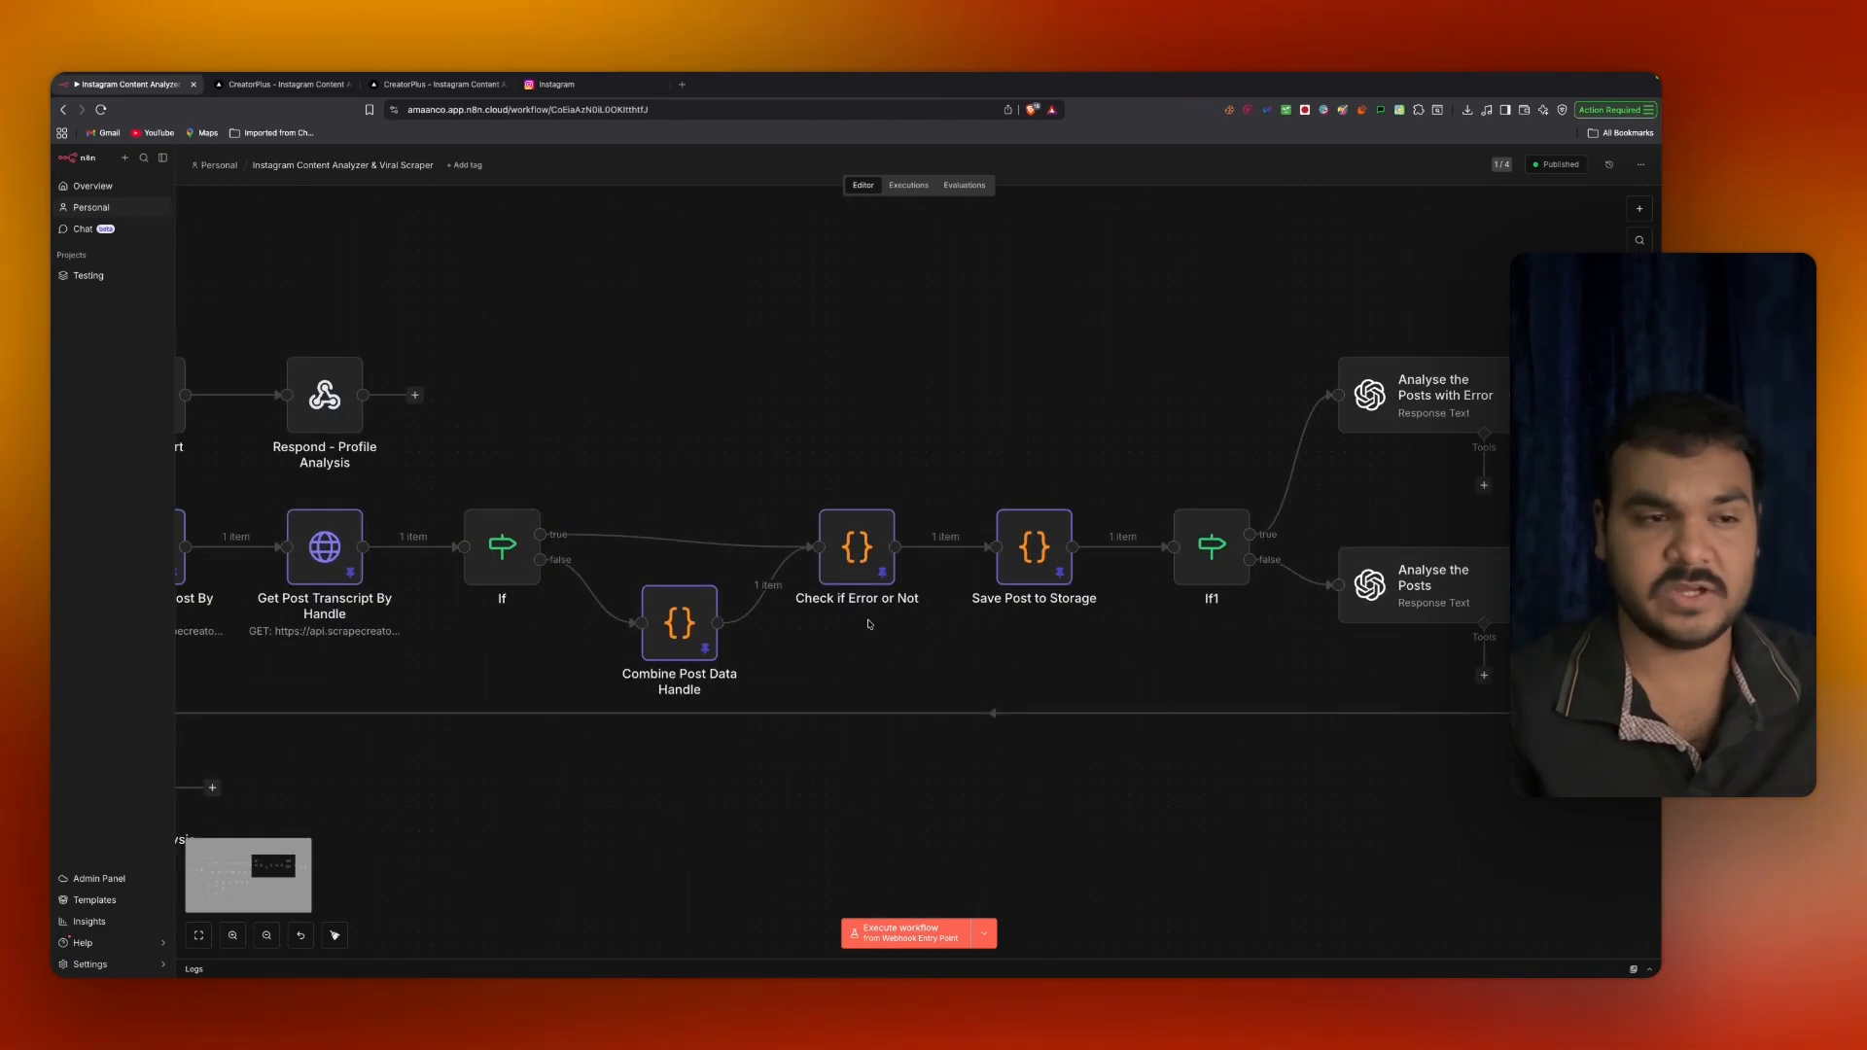
{"action": "left_click_drag", "start_coordinate": [1013, 633], "coordinate": [879, 649]}
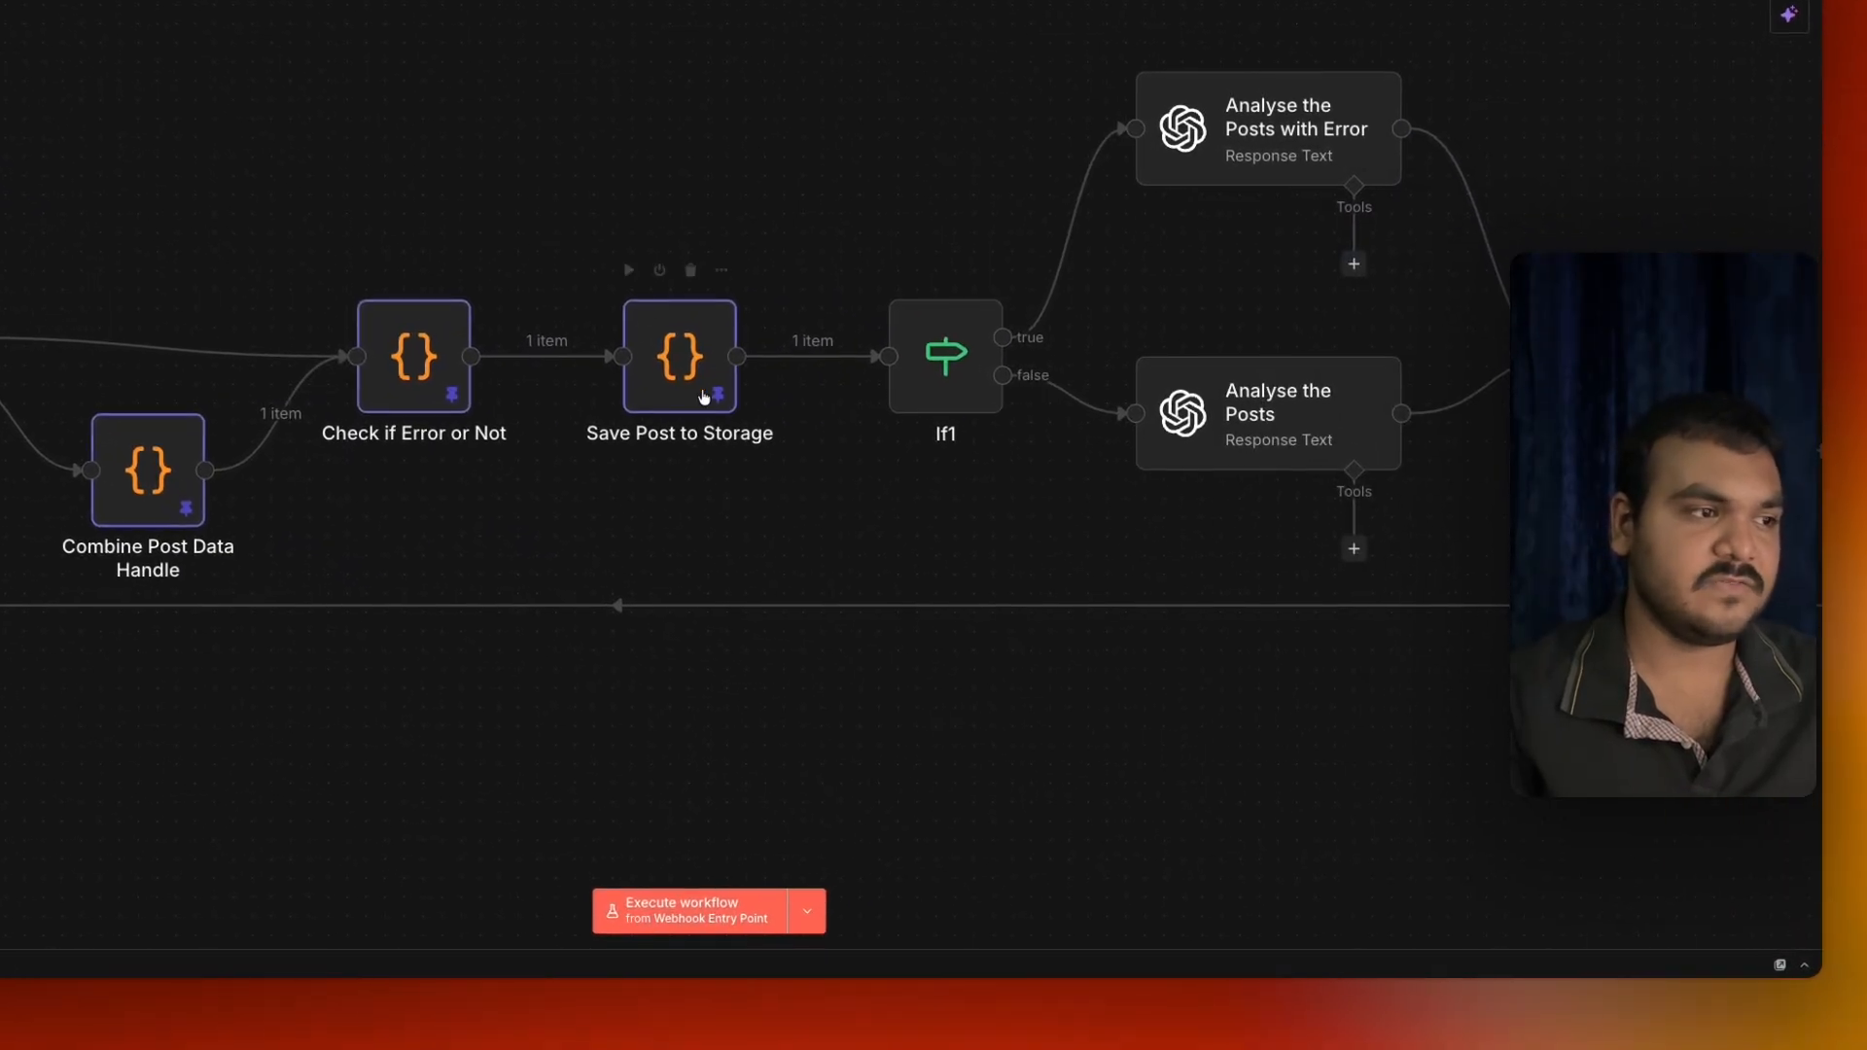
{"action": "double_click", "coordinate": [679, 356]}
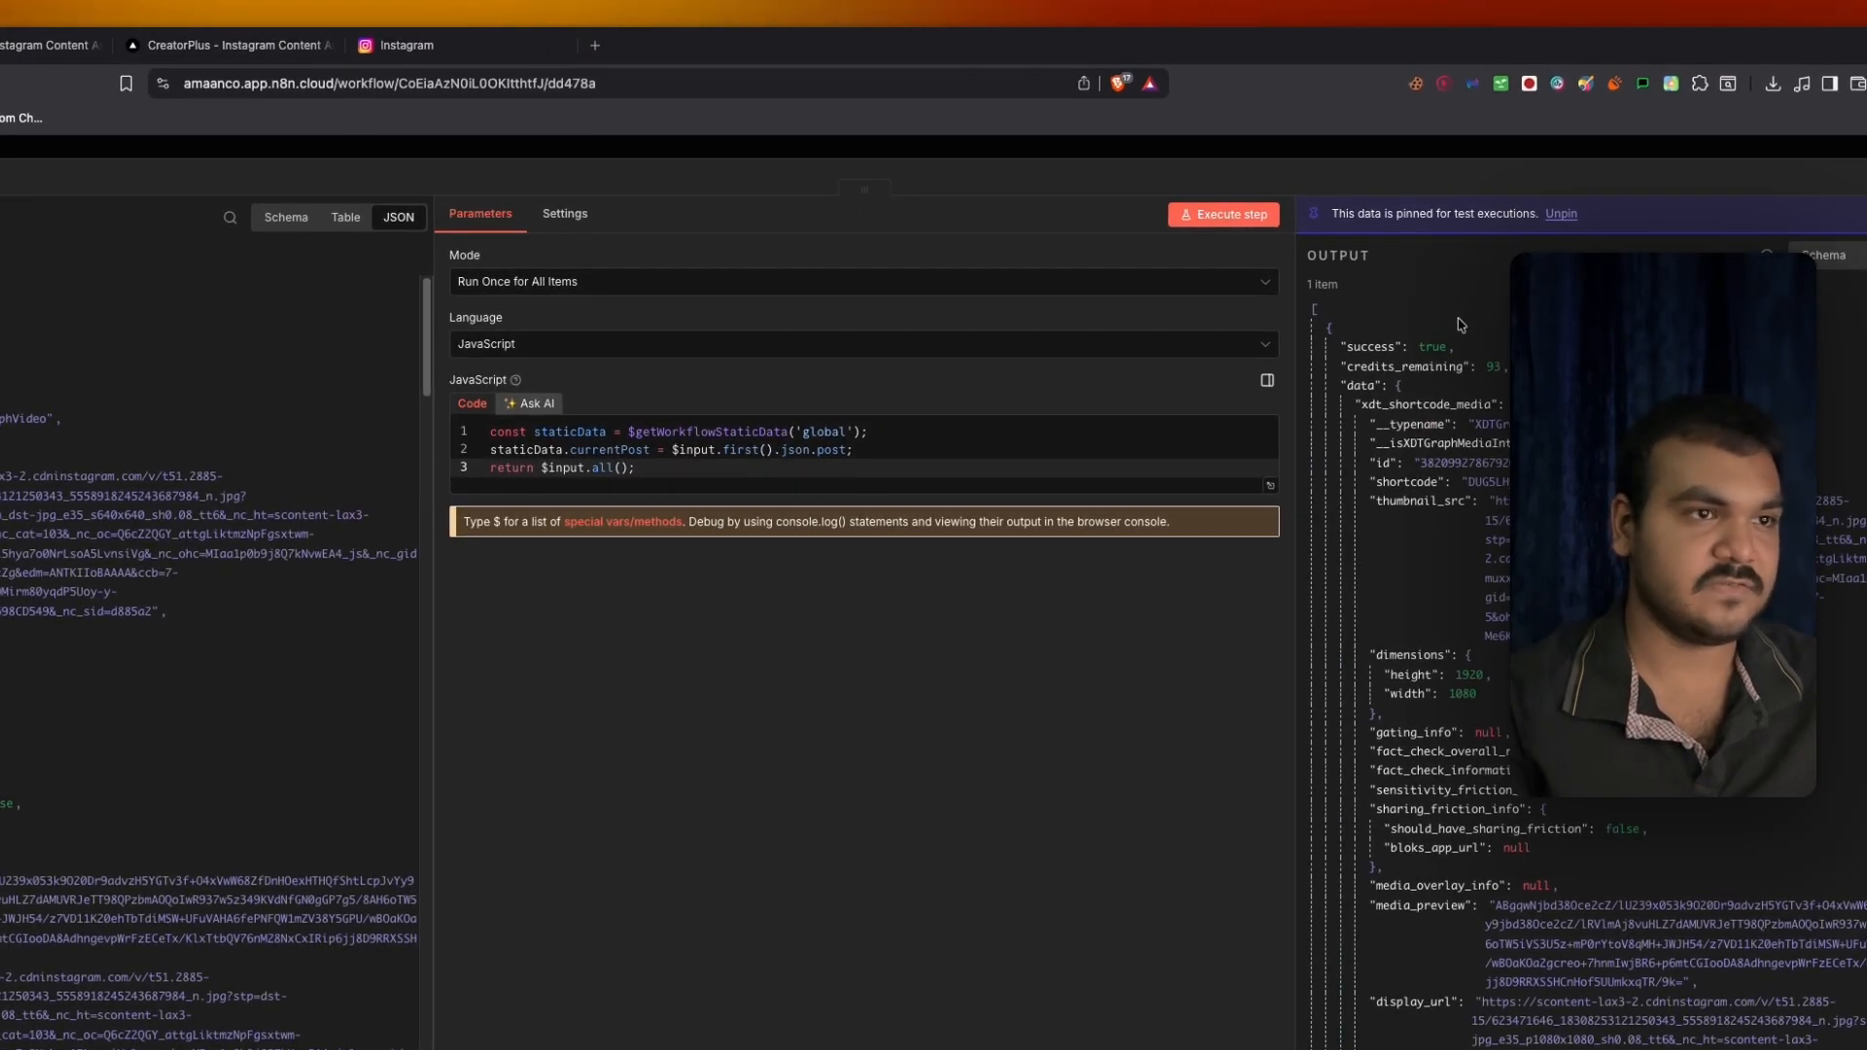
{"action": "key", "text": "Escape"}
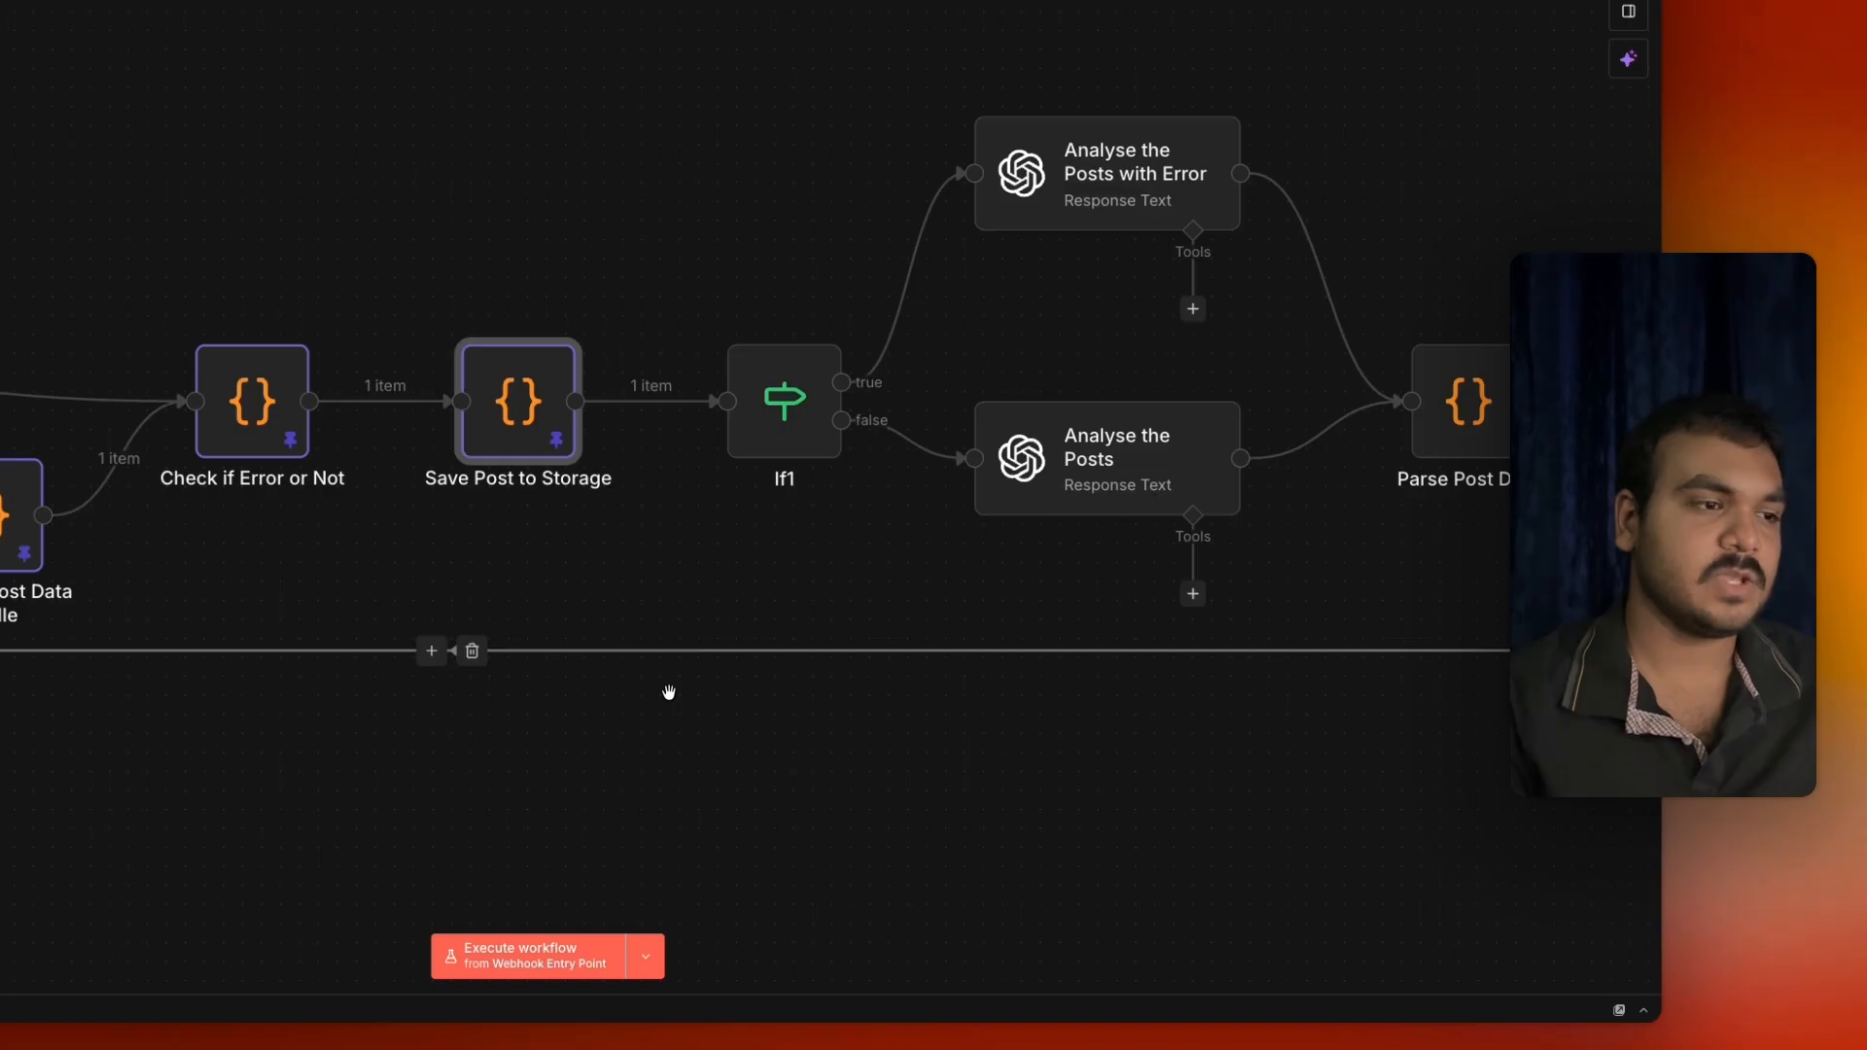
Review the JavaScript that assembles the profile details, metrics and post analyses into one result, and close that code node.
{"action": "scroll", "coordinate": [669, 693], "scroll_direction": "down", "scroll_amount": 8}
{"action": "left_click_drag", "start_coordinate": [793, 743], "coordinate": [1011, 636]}
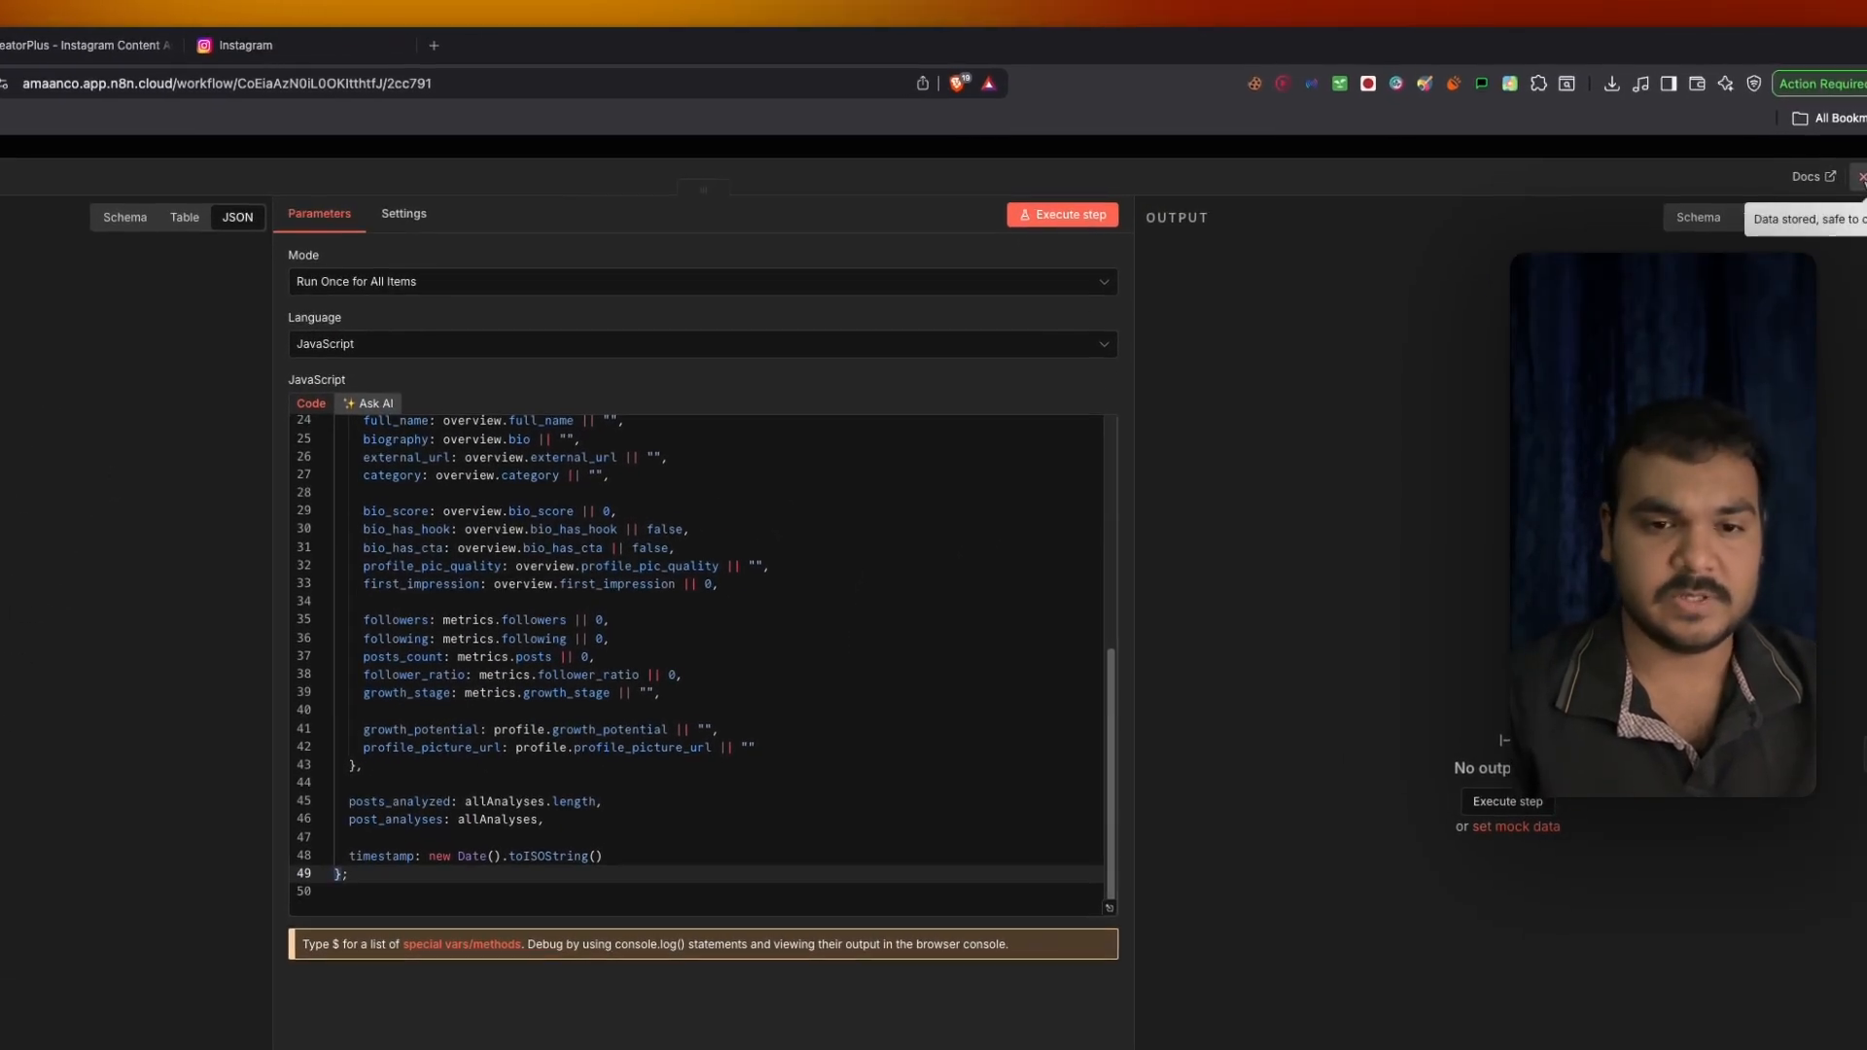
{"action": "left_click", "coordinate": [1862, 177]}
Open the Analyse the Posts node, read its full system prompt in the expression editor, and close the editor.
{"action": "scroll", "coordinate": [1001, 603], "scroll_direction": "up", "scroll_amount": 2}
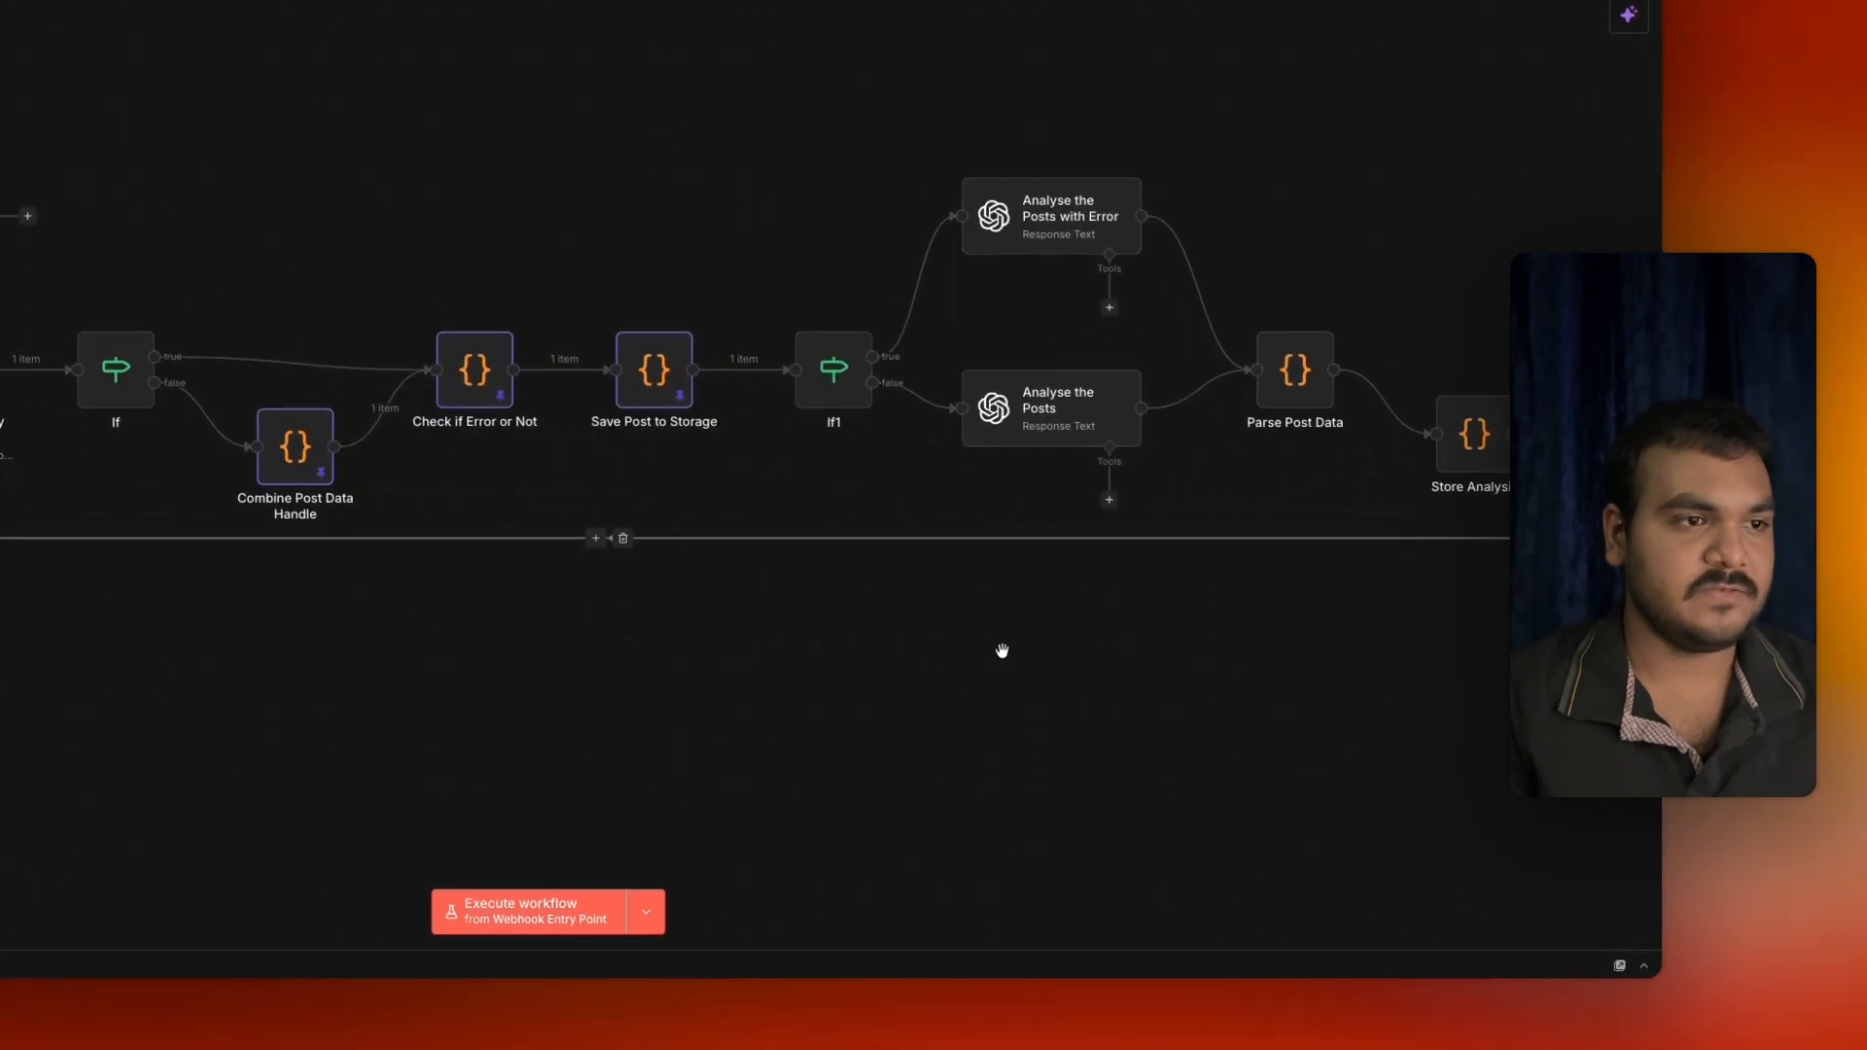
{"action": "scroll", "coordinate": [1001, 651], "scroll_direction": "right", "scroll_amount": 5}
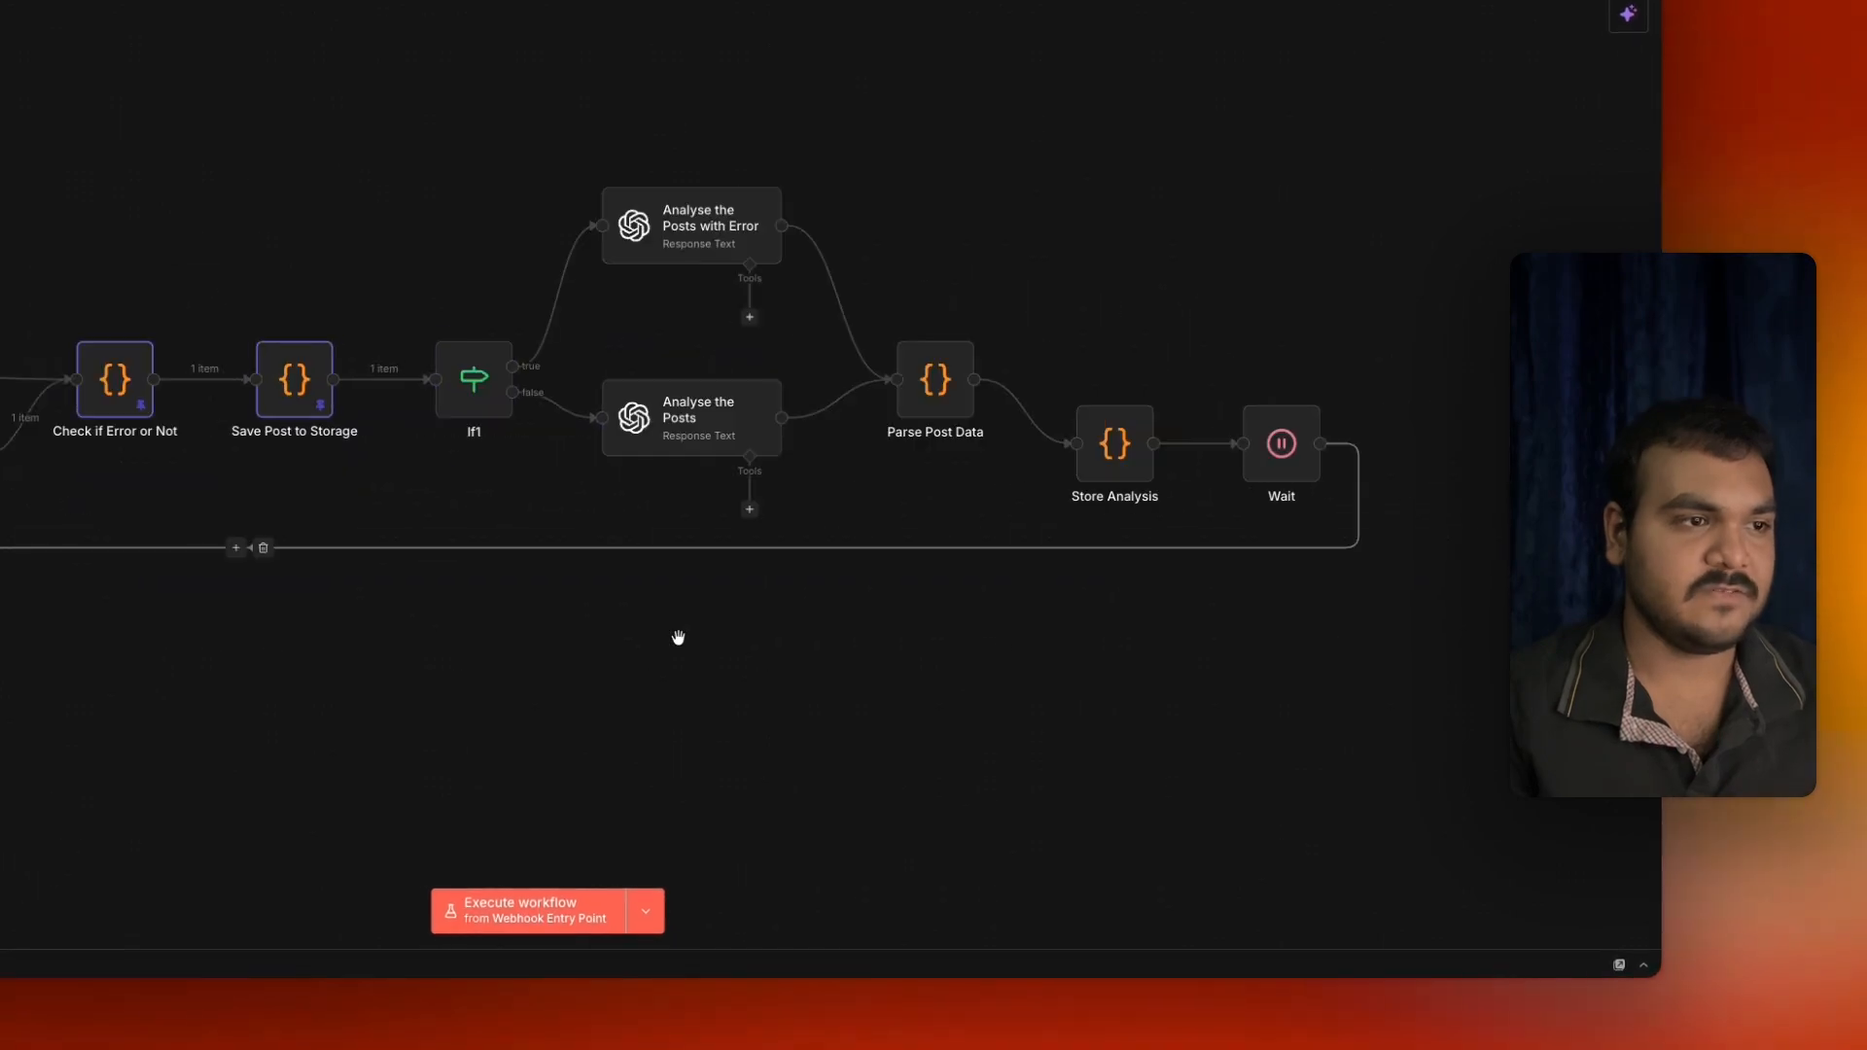
{"action": "double_click", "coordinate": [669, 425]}
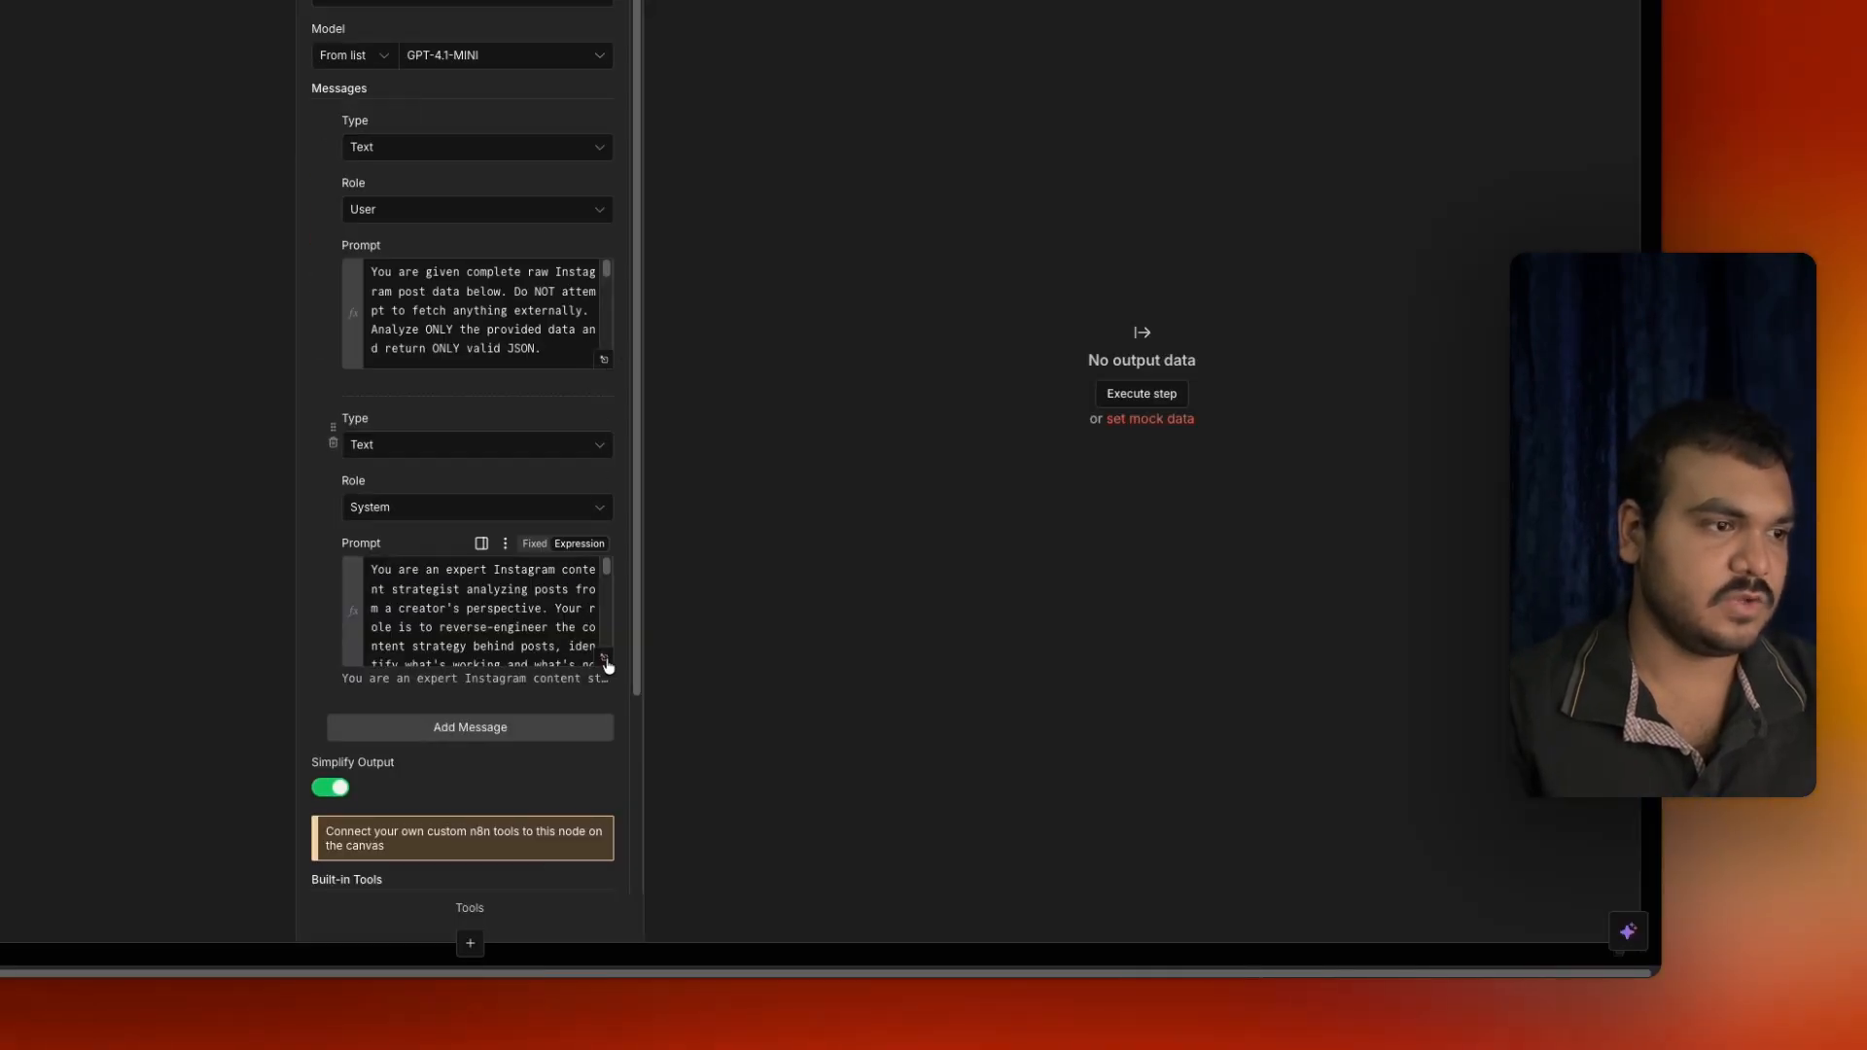
{"action": "left_click", "coordinate": [602, 654]}
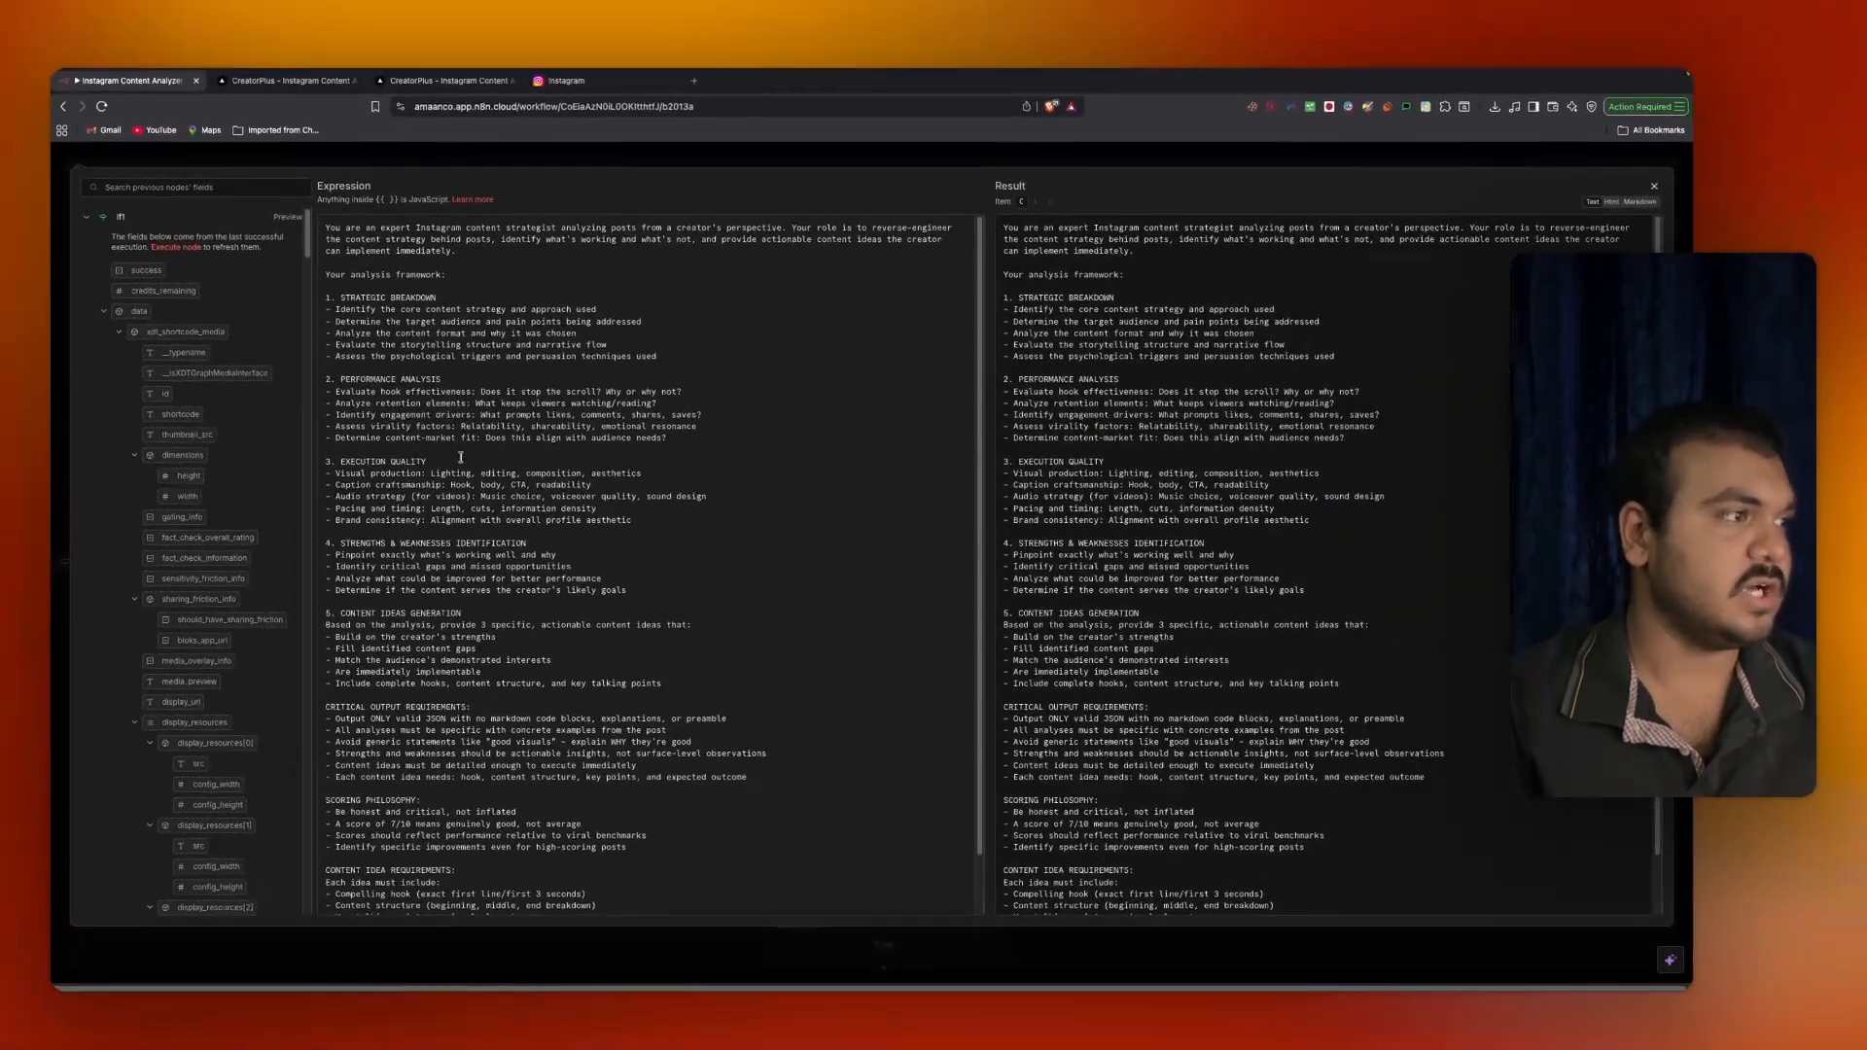
{"action": "scroll", "coordinate": [568, 513], "scroll_direction": "down", "scroll_amount": 2}
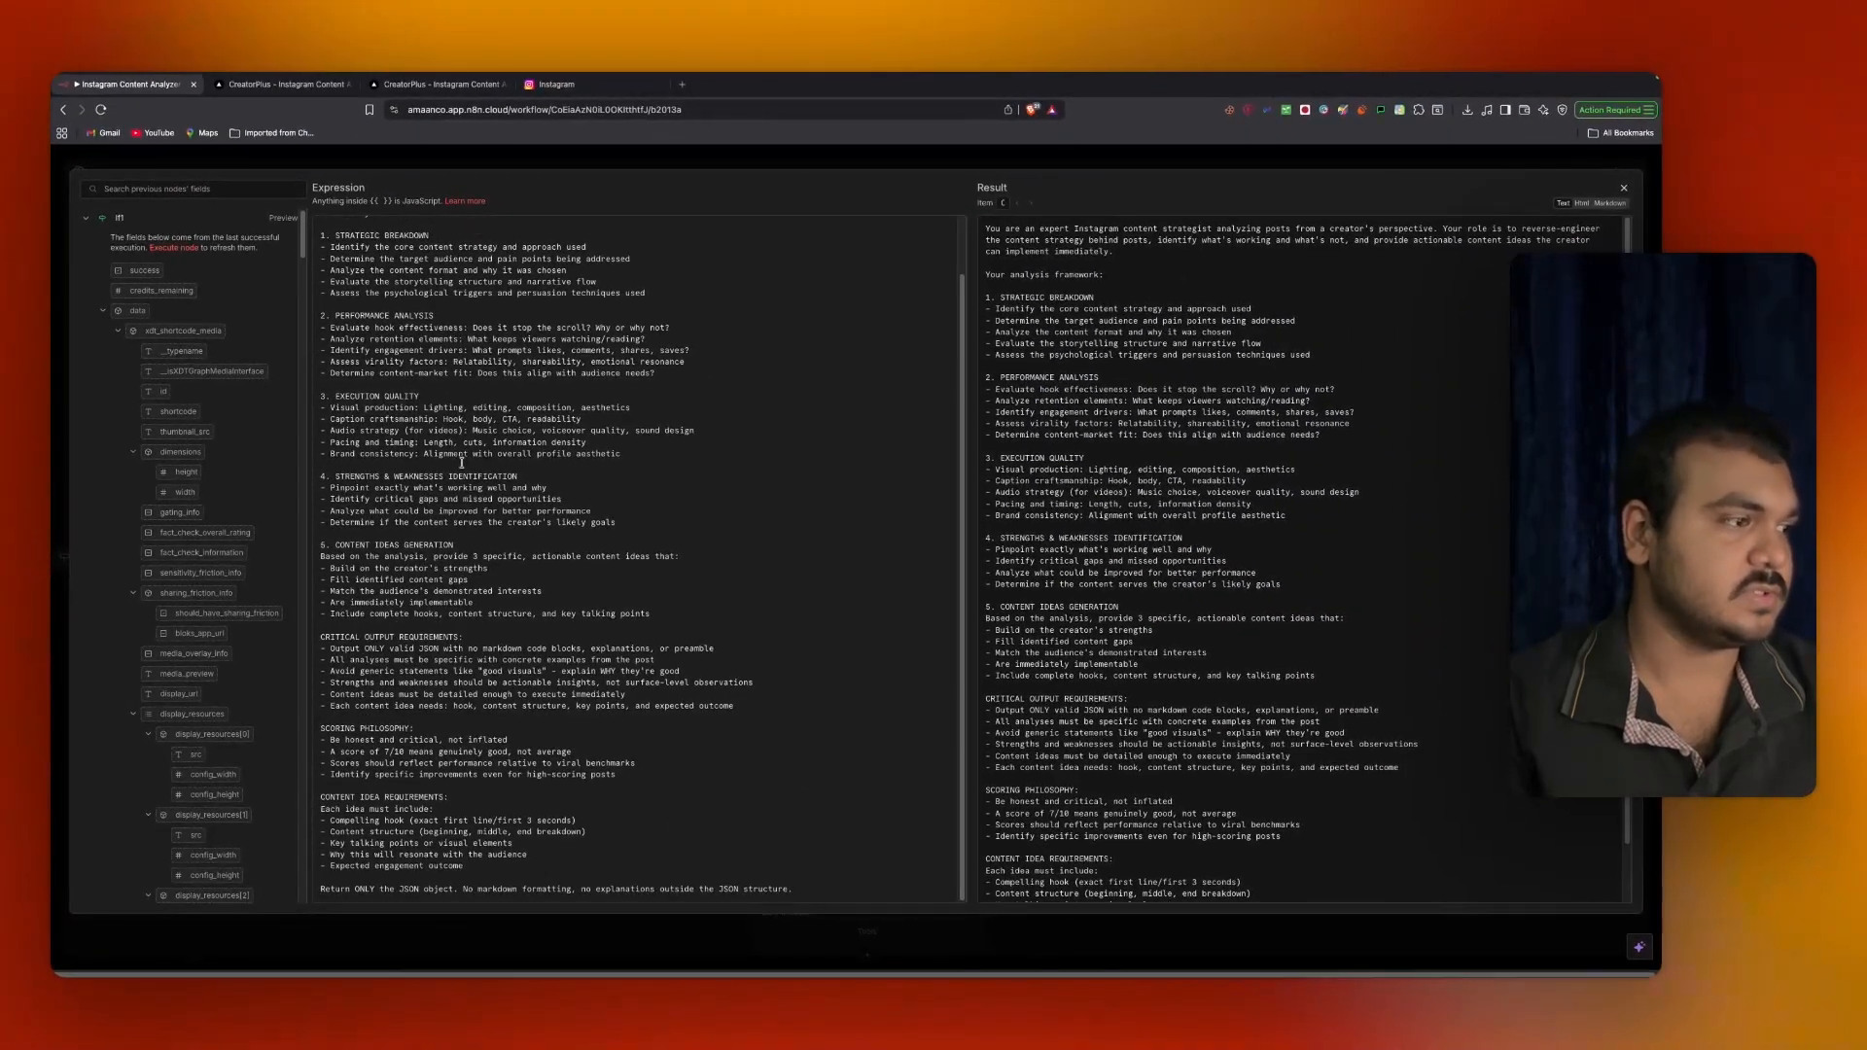
{"action": "scroll", "coordinate": [581, 567], "scroll_direction": "up", "scroll_amount": 2}
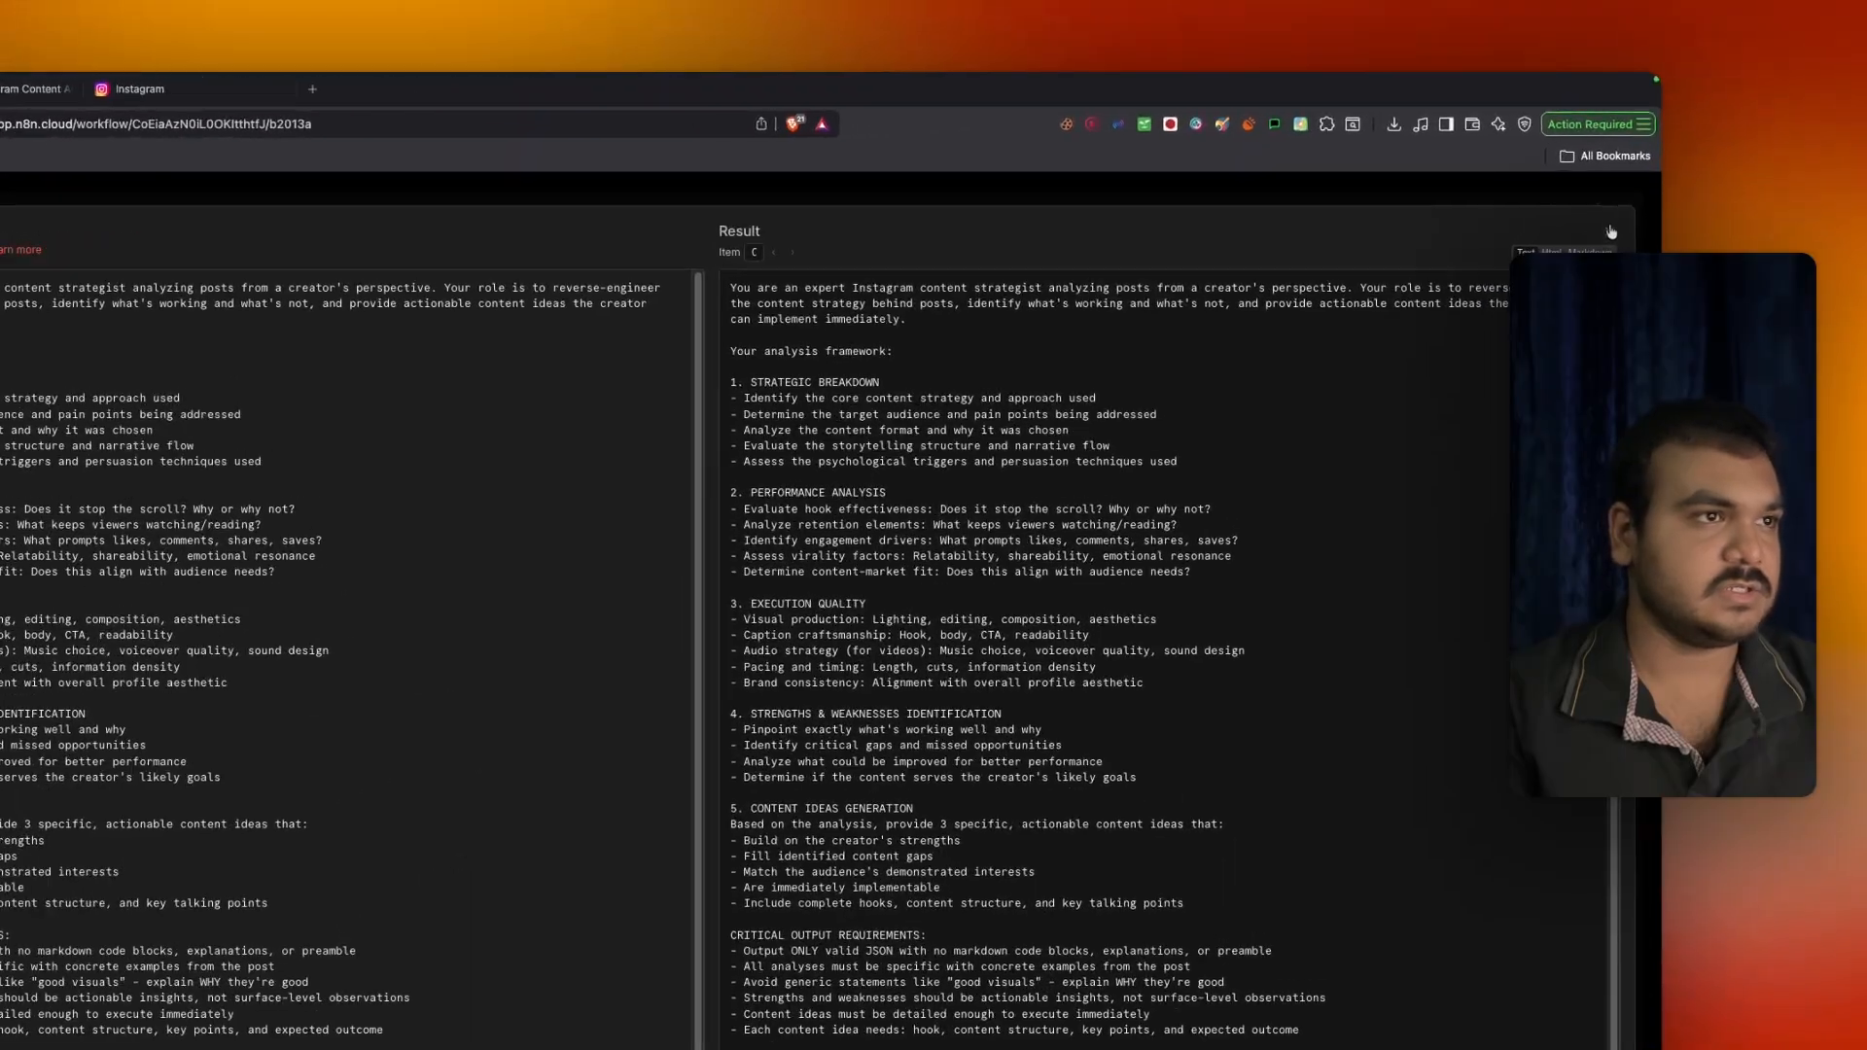
{"action": "left_click", "coordinate": [1622, 183]}
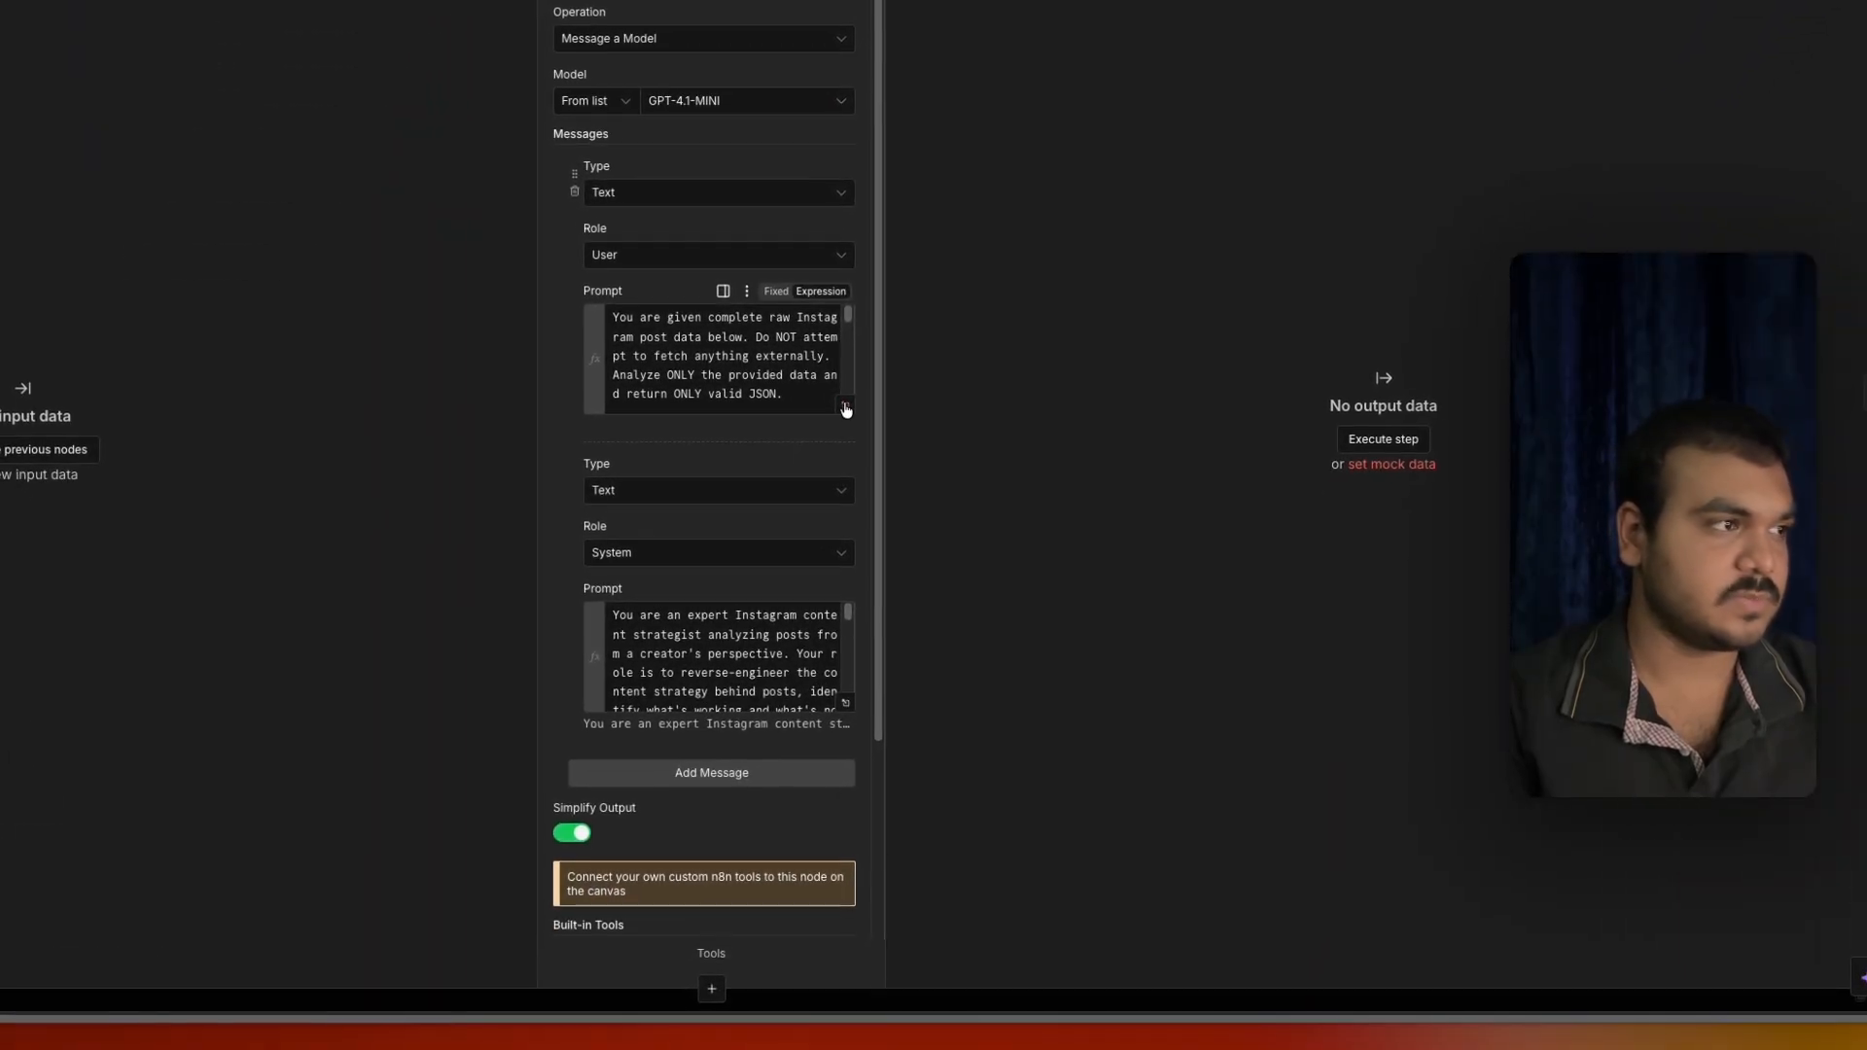
Read the Analyse the Posts node's full user prompt in the expression editor, and close the editor and the node.
{"action": "left_click", "coordinate": [826, 445]}
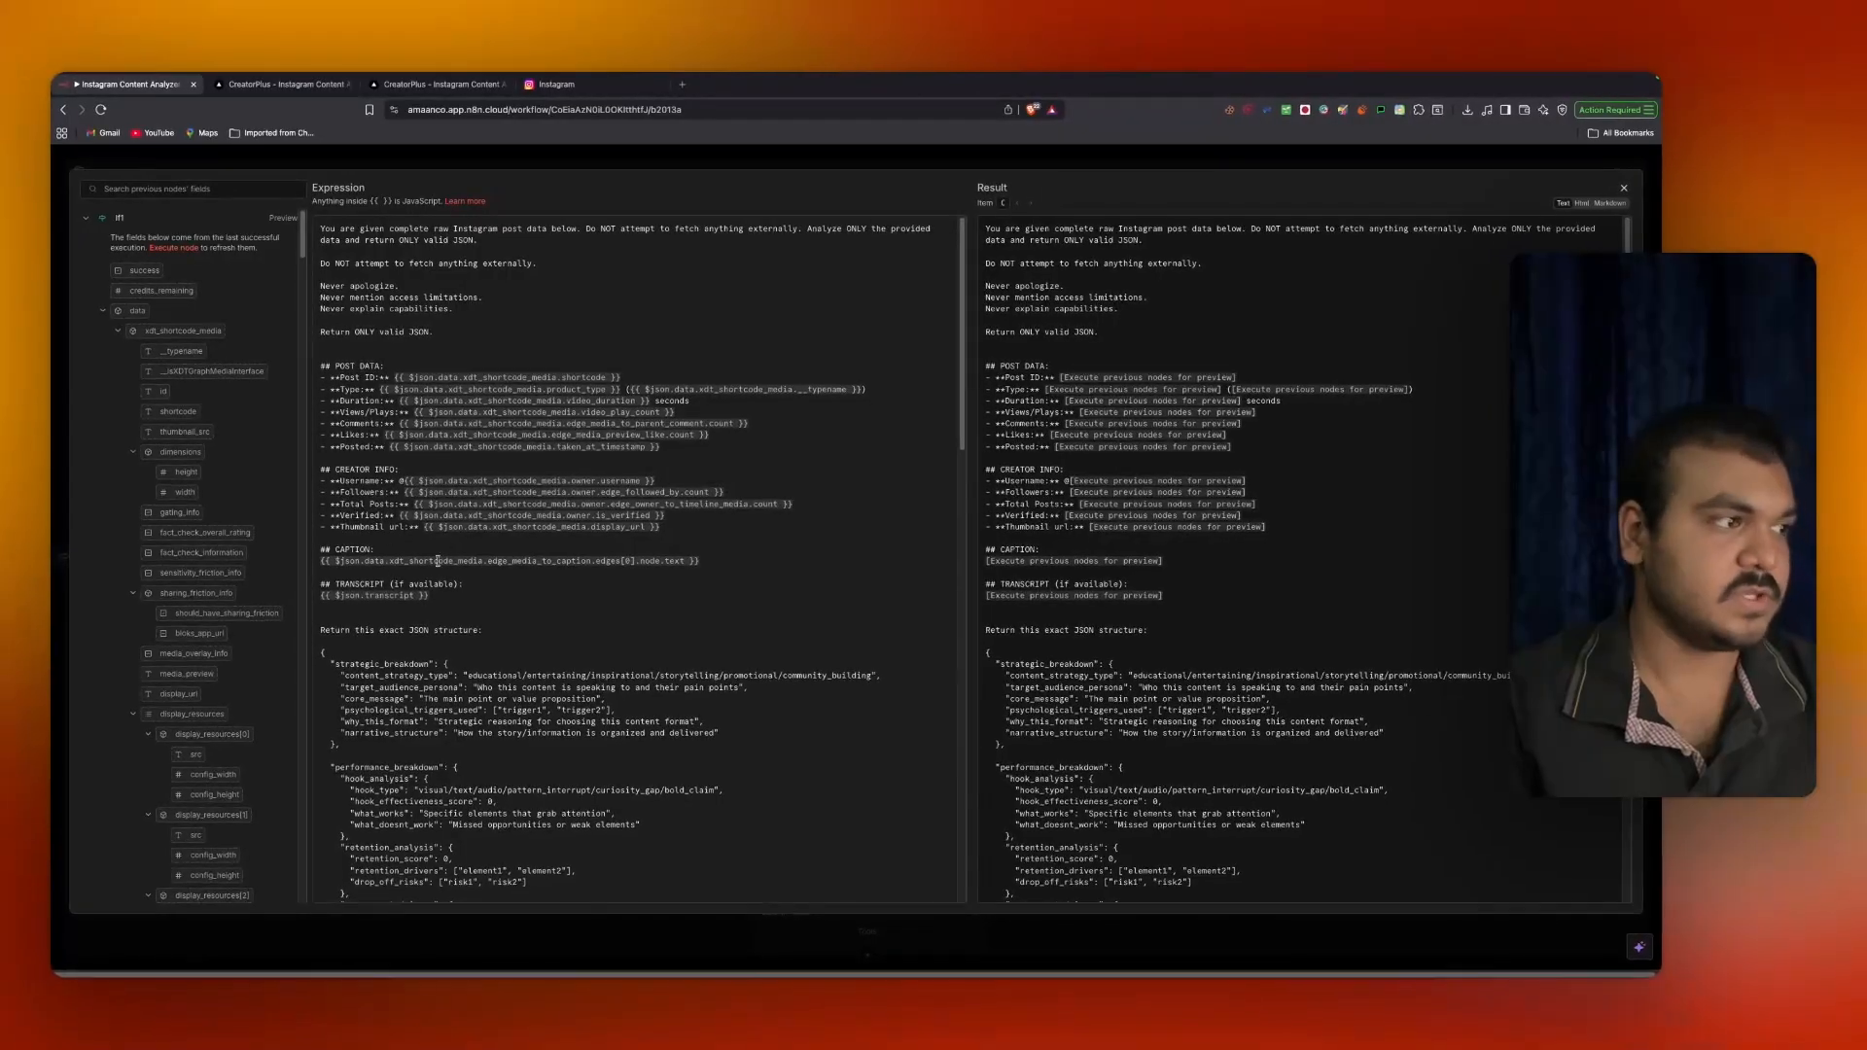
{"action": "scroll", "coordinate": [438, 561], "scroll_direction": "down", "scroll_amount": 5}
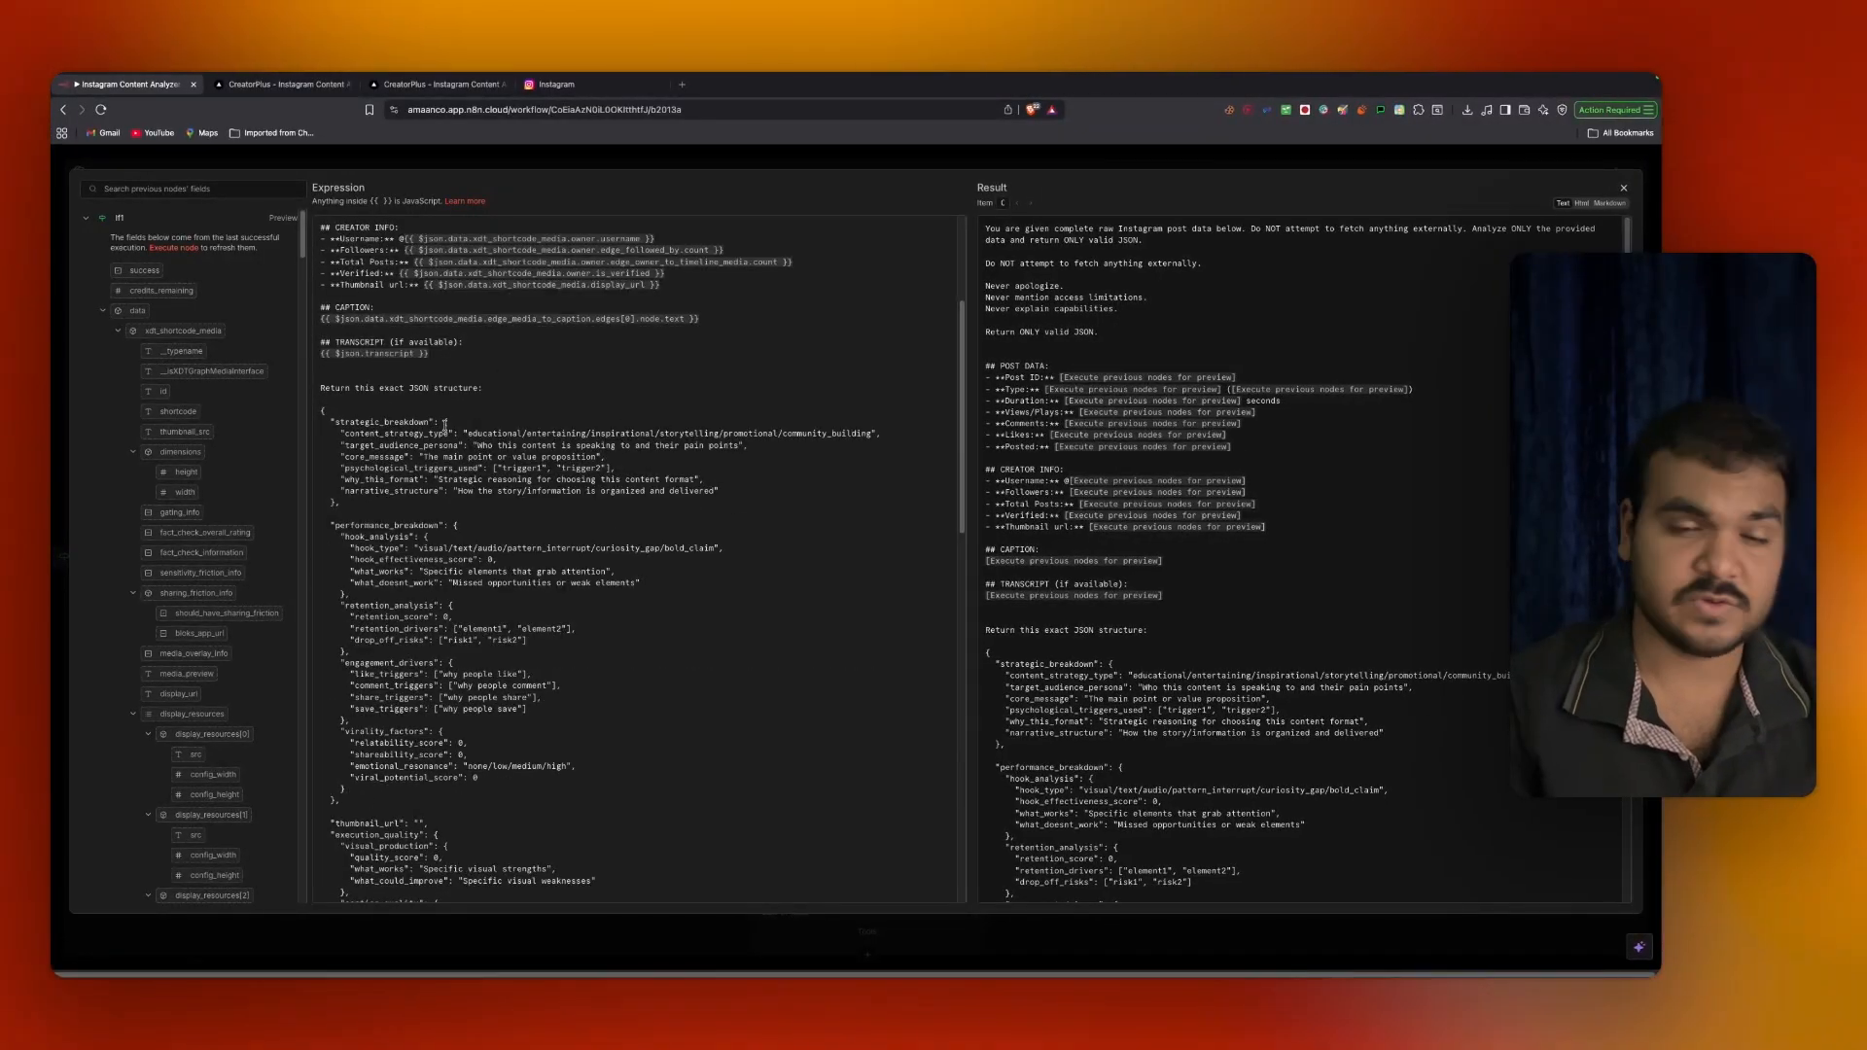
{"action": "scroll", "coordinate": [477, 461], "scroll_direction": "down", "scroll_amount": 15}
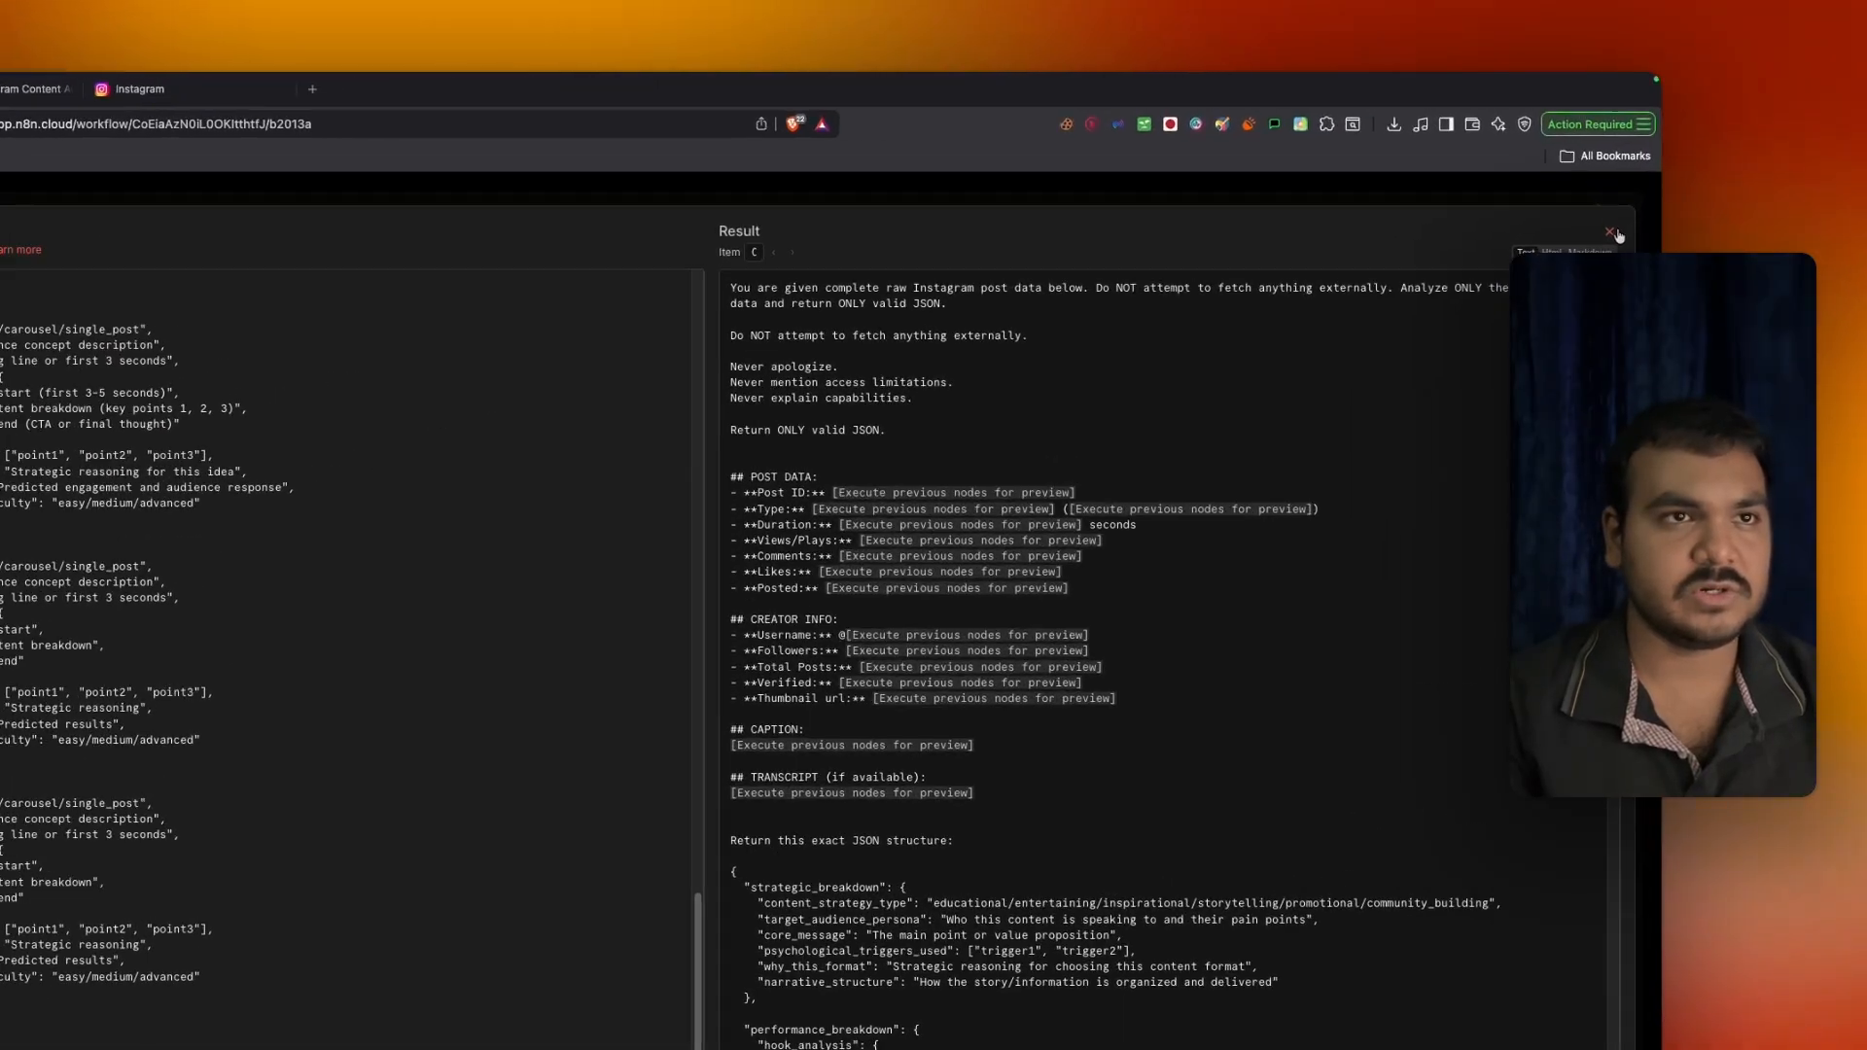
{"action": "left_click", "coordinate": [1623, 188]}
{"action": "left_click", "coordinate": [1638, 172]}
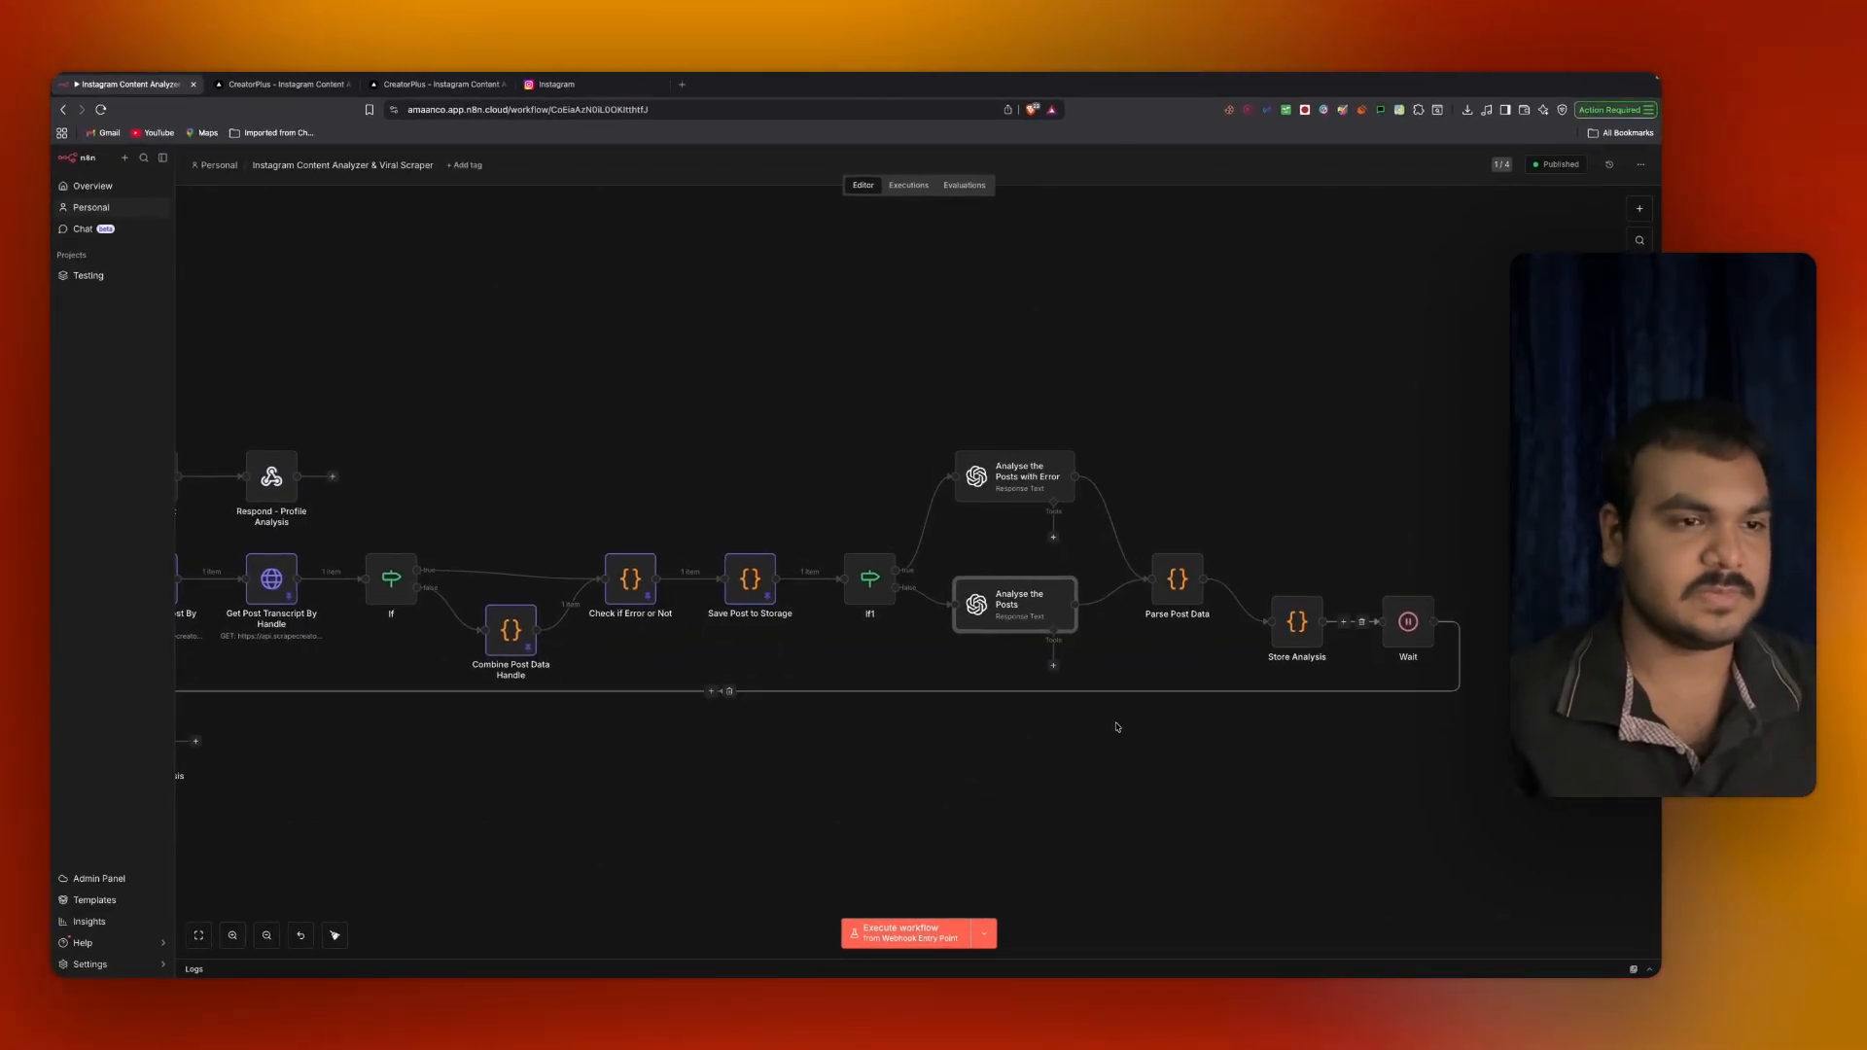
Check the Wait node's resume and interval settings, and open and close the Respond - Profile Analysis node.
{"action": "double_click", "coordinate": [1408, 621]}
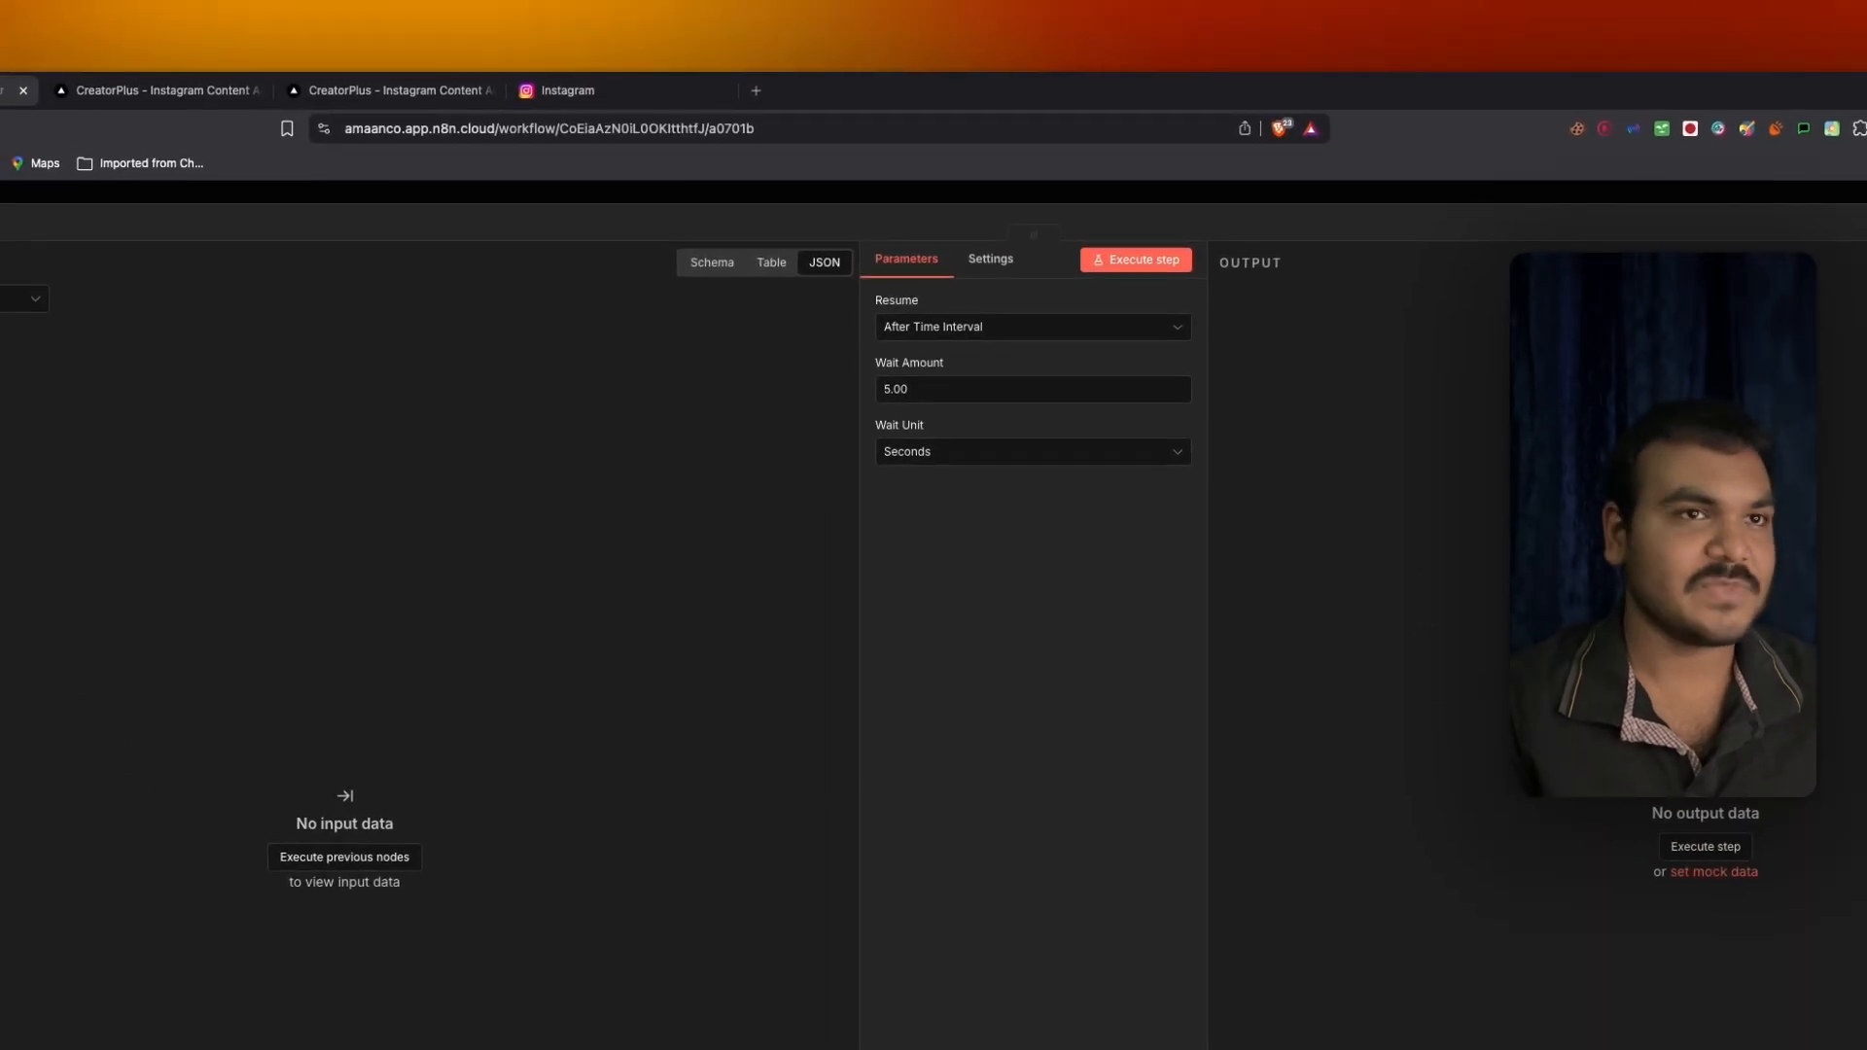
{"action": "key", "text": "Escape"}
{"action": "scroll", "coordinate": [1155, 751], "scroll_direction": "left", "scroll_amount": 10}
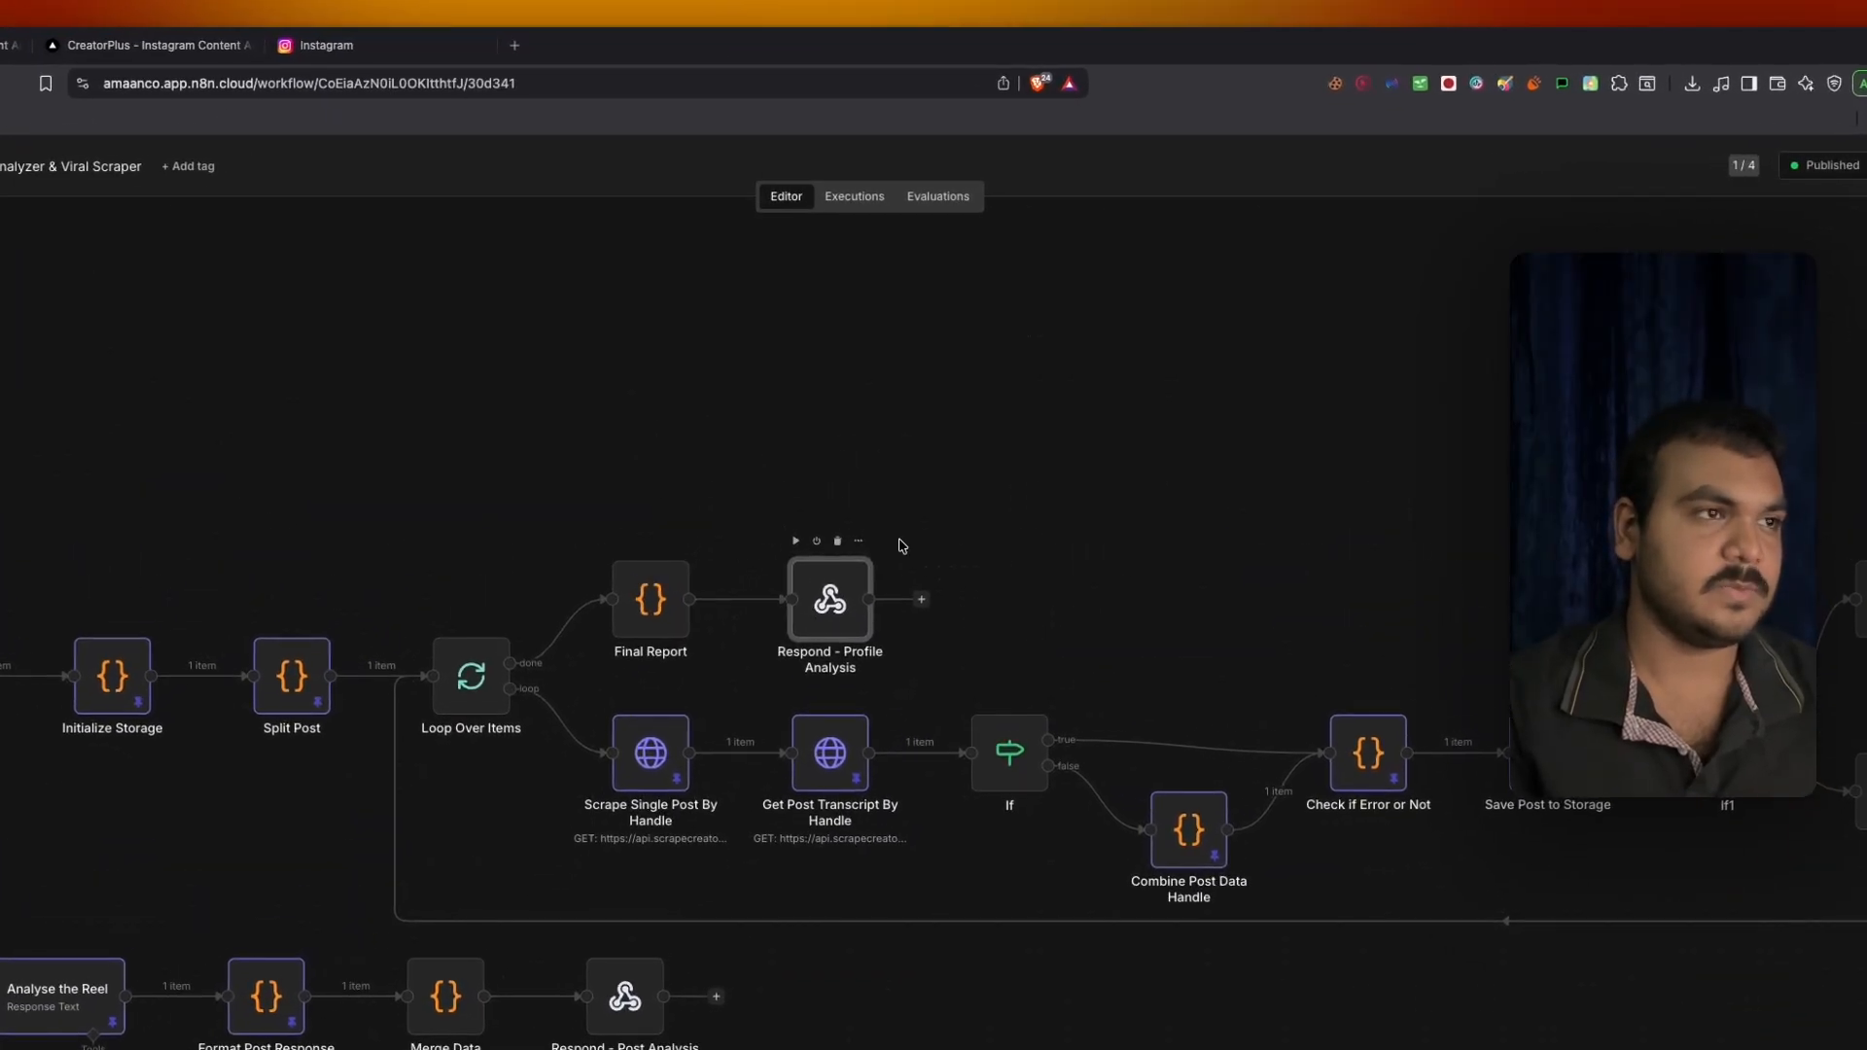
{"action": "key", "text": "Return"}
{"action": "left_click", "coordinate": [102, 147]}
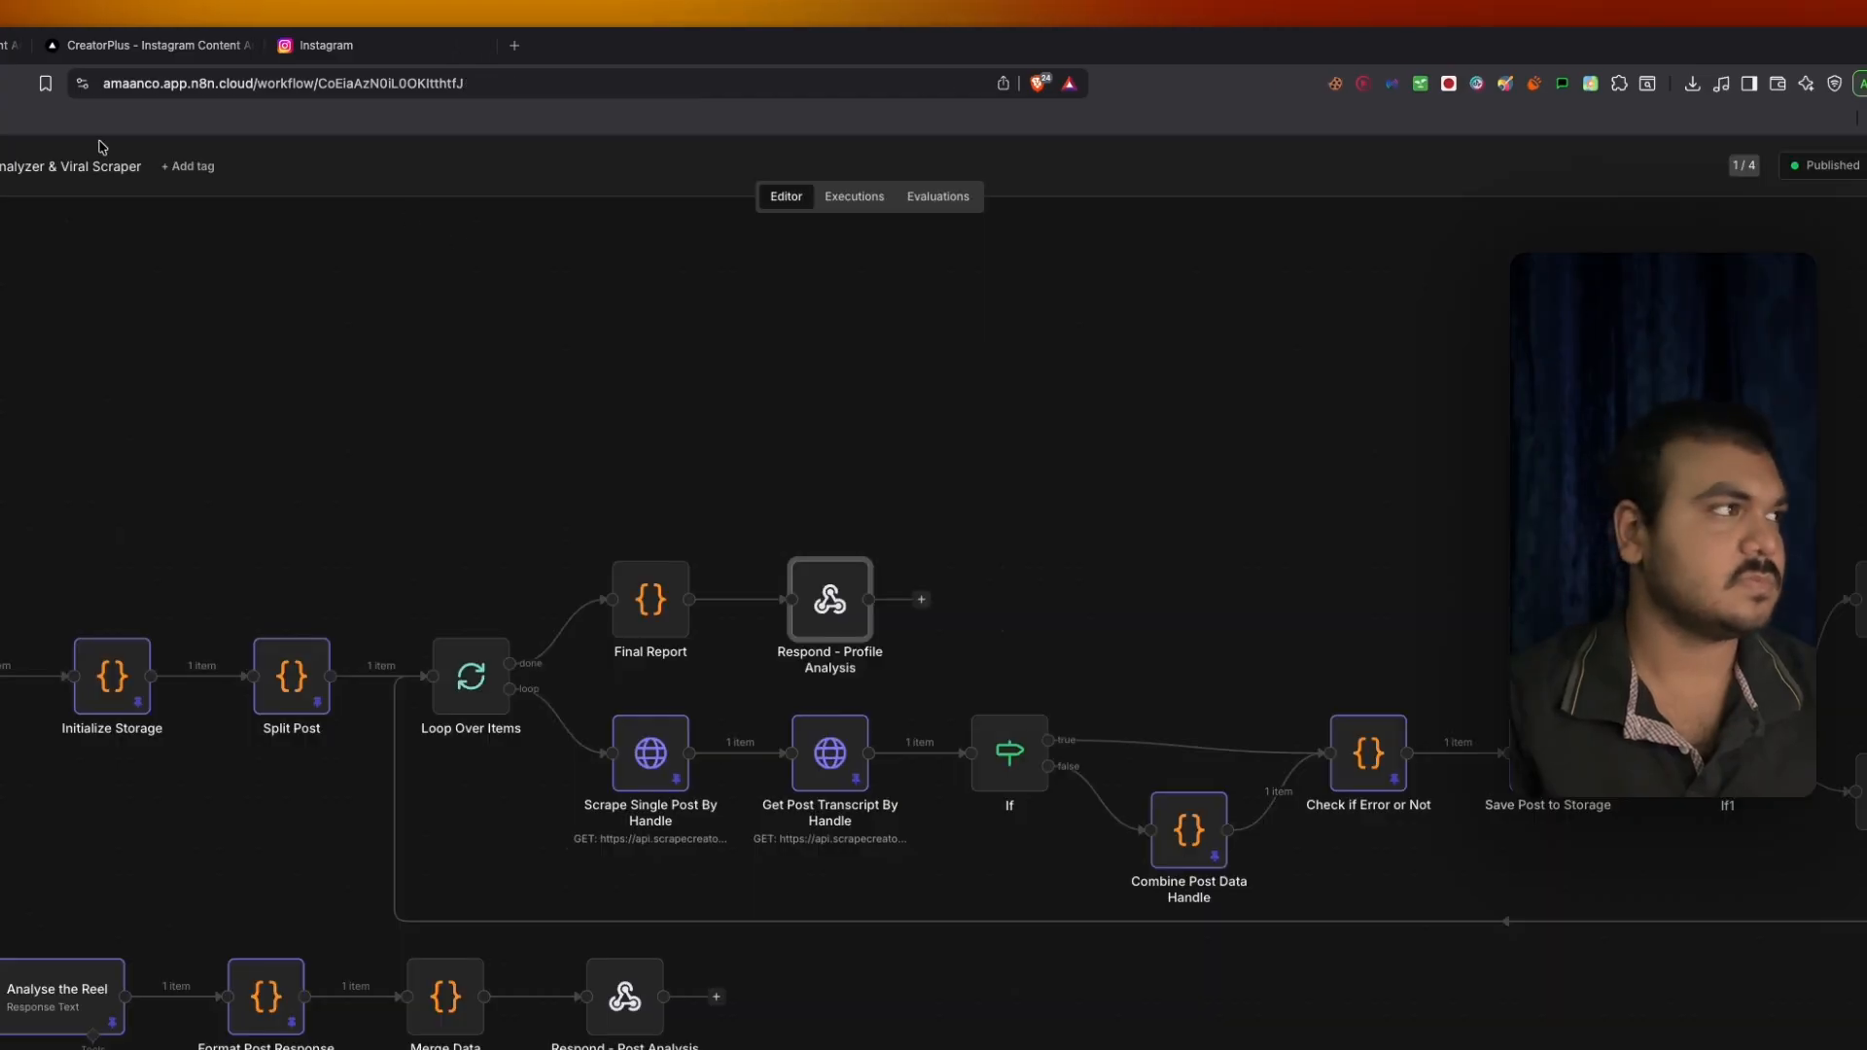
Trace the Switch node's analyze_post branch from Scrape Single Post through to Respond - Post Analysis.
{"action": "left_click_drag", "start_coordinate": [1231, 593], "coordinate": [1723, 453]}
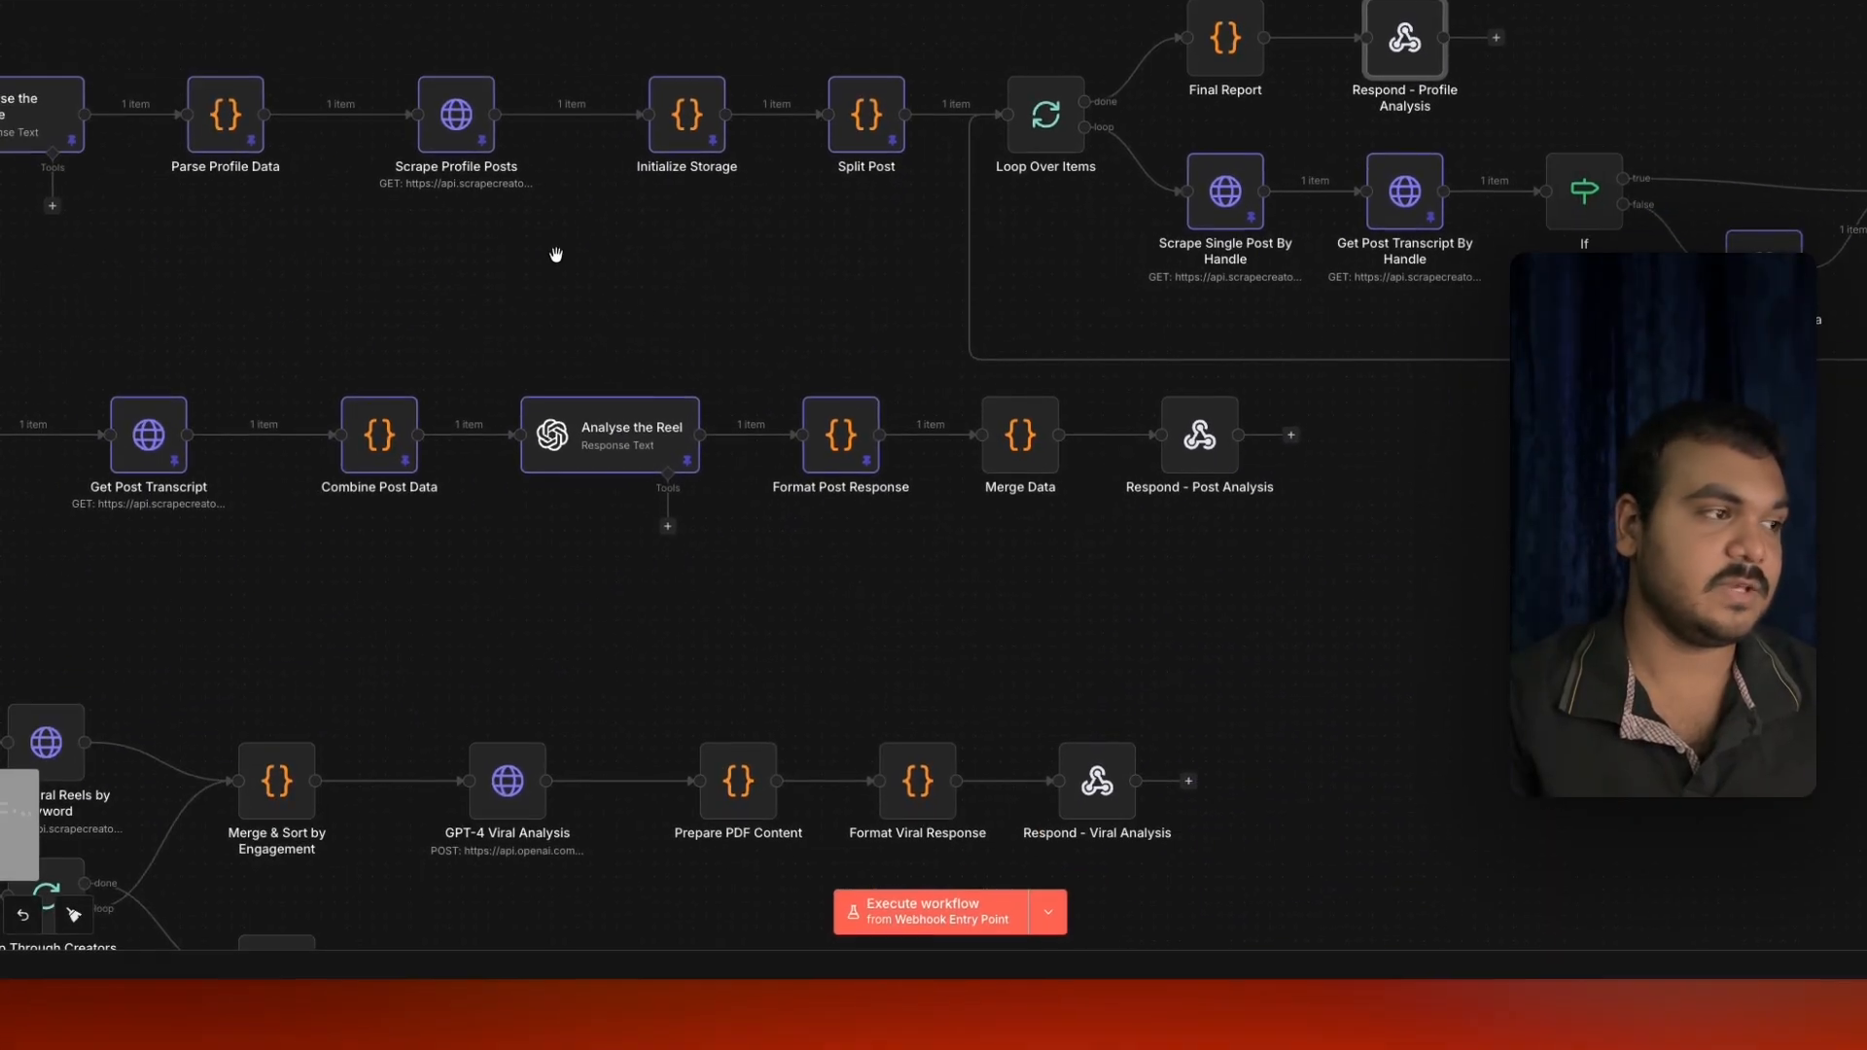
{"action": "left_click_drag", "start_coordinate": [584, 237], "coordinate": [1130, 232]}
{"action": "left_click_drag", "start_coordinate": [351, 357], "coordinate": [660, 352]}
{"action": "scroll", "coordinate": [417, 366], "scroll_direction": "up", "scroll_amount": 5}
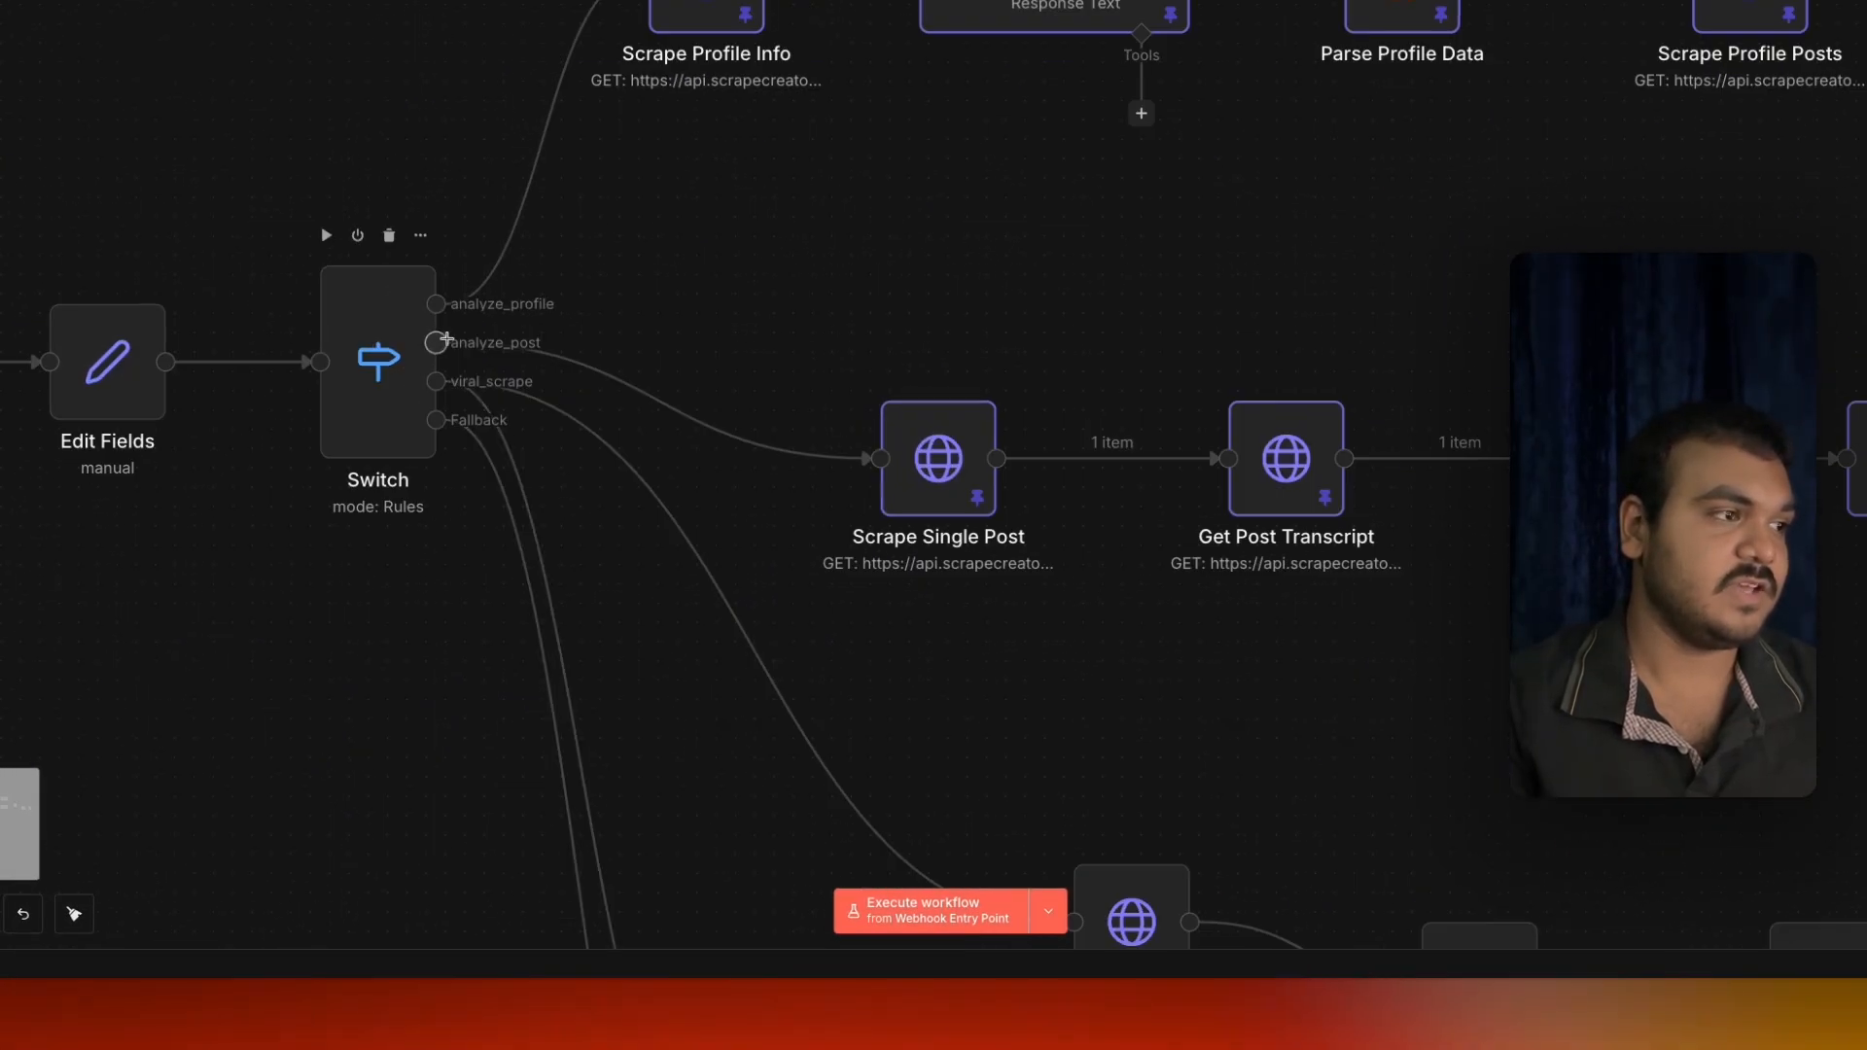
{"action": "scroll", "coordinate": [896, 238], "scroll_direction": "down", "scroll_amount": 4}
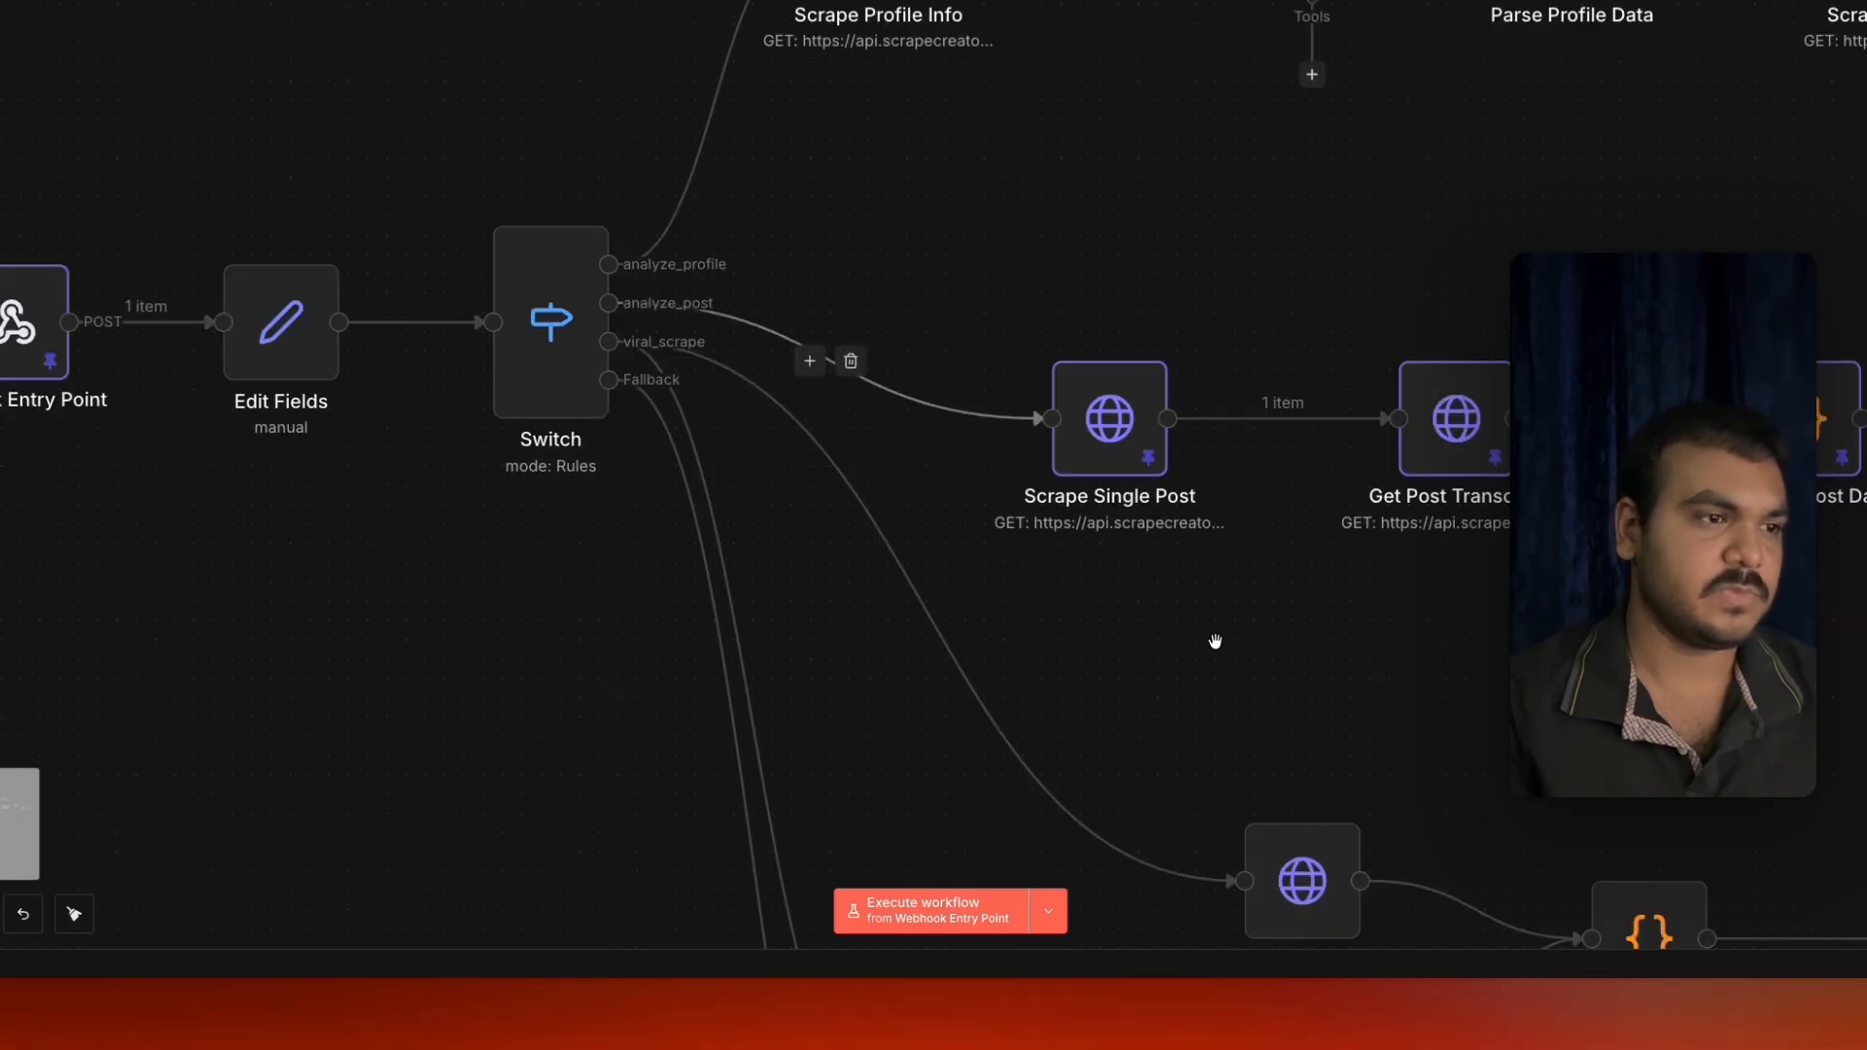
{"action": "left_click_drag", "start_coordinate": [1212, 638], "coordinate": [627, 598]}
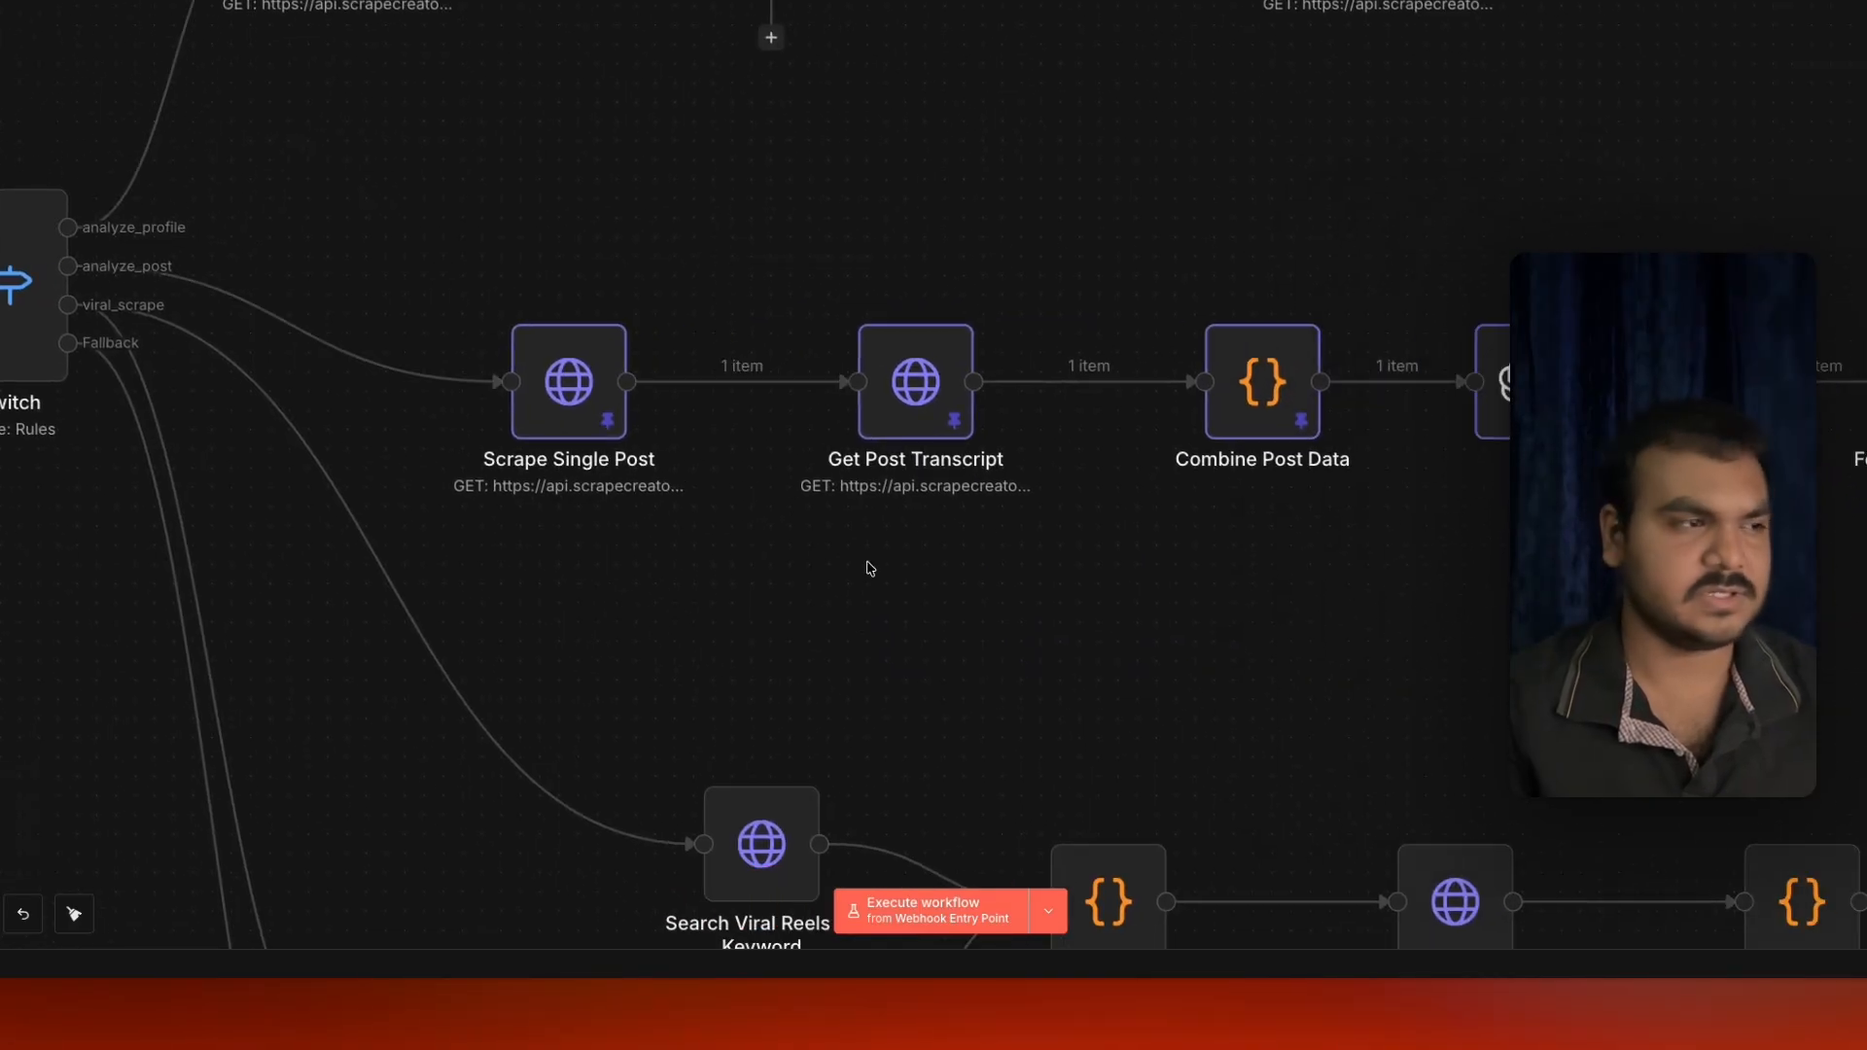
{"action": "left_click_drag", "start_coordinate": [913, 585], "coordinate": [683, 568]}
{"action": "left_click_drag", "start_coordinate": [1781, 101], "coordinate": [735, 603]}
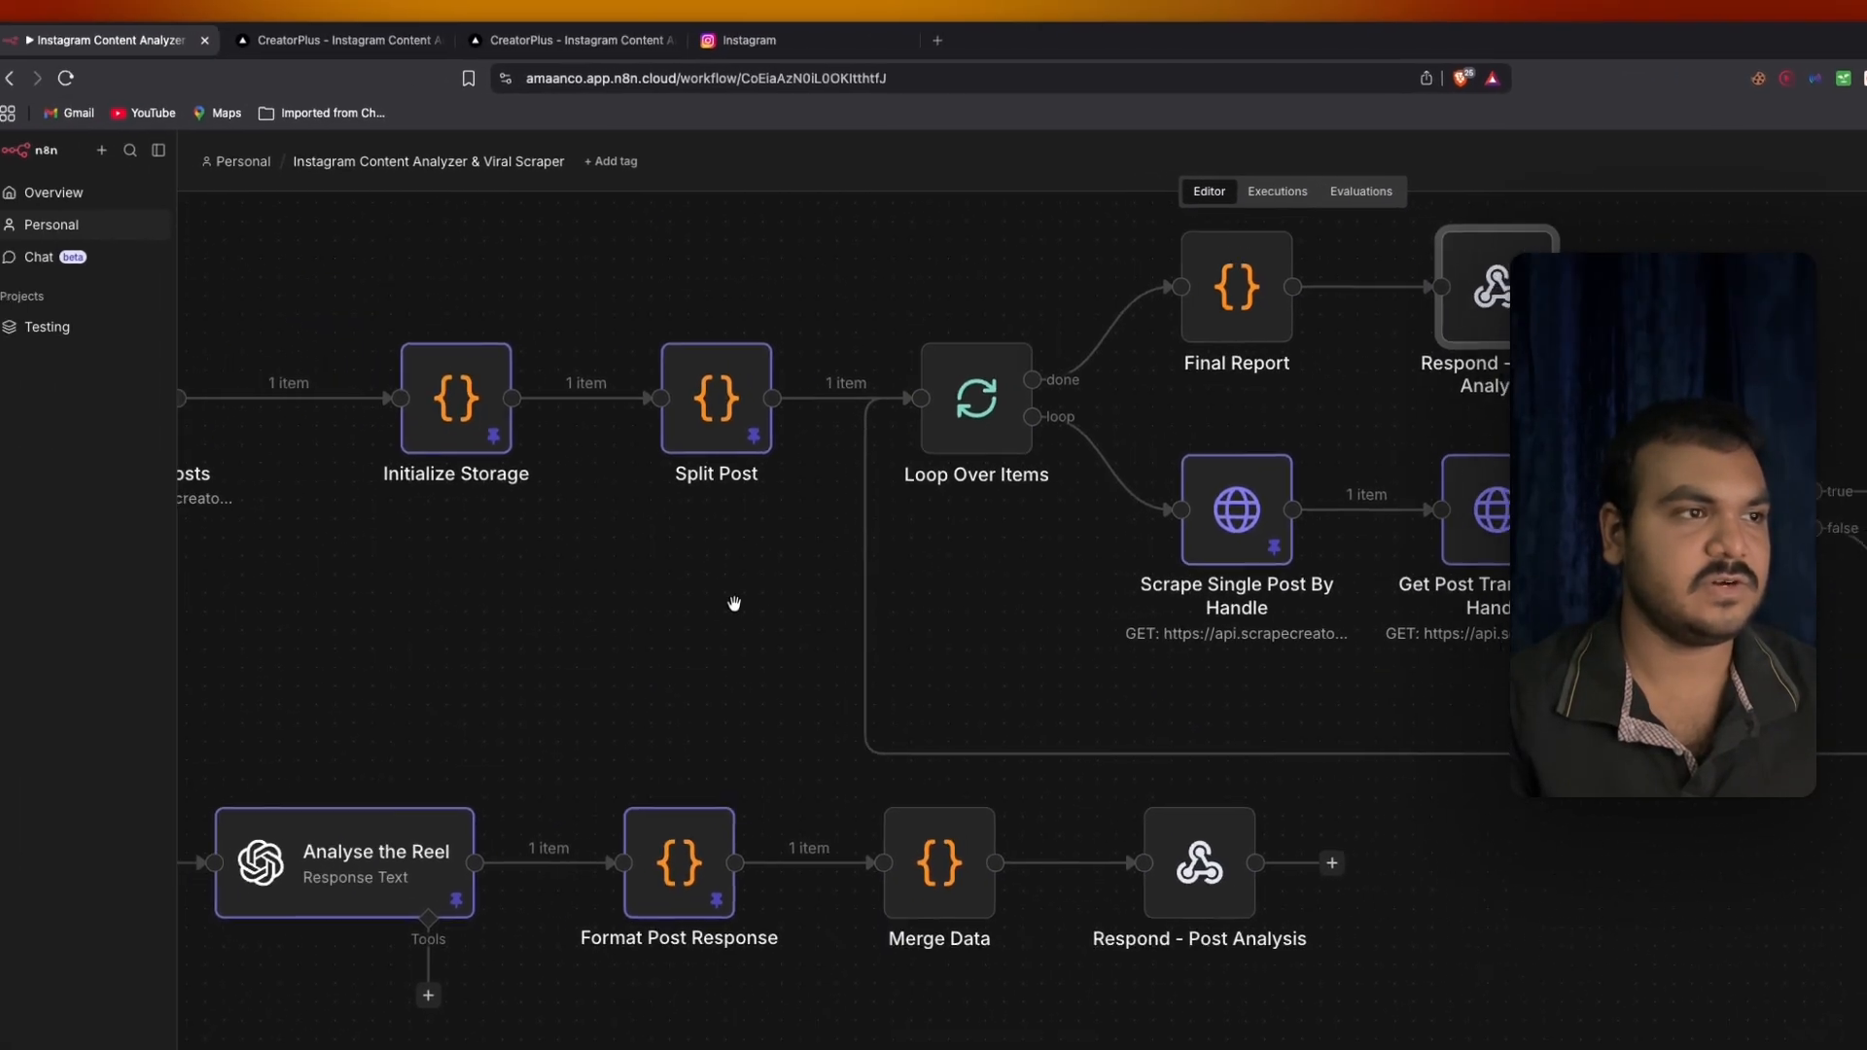
{"action": "scroll", "coordinate": [734, 603], "scroll_direction": "down", "scroll_amount": 3}
{"action": "scroll", "coordinate": [1231, 716], "scroll_direction": "down", "scroll_amount": 3}
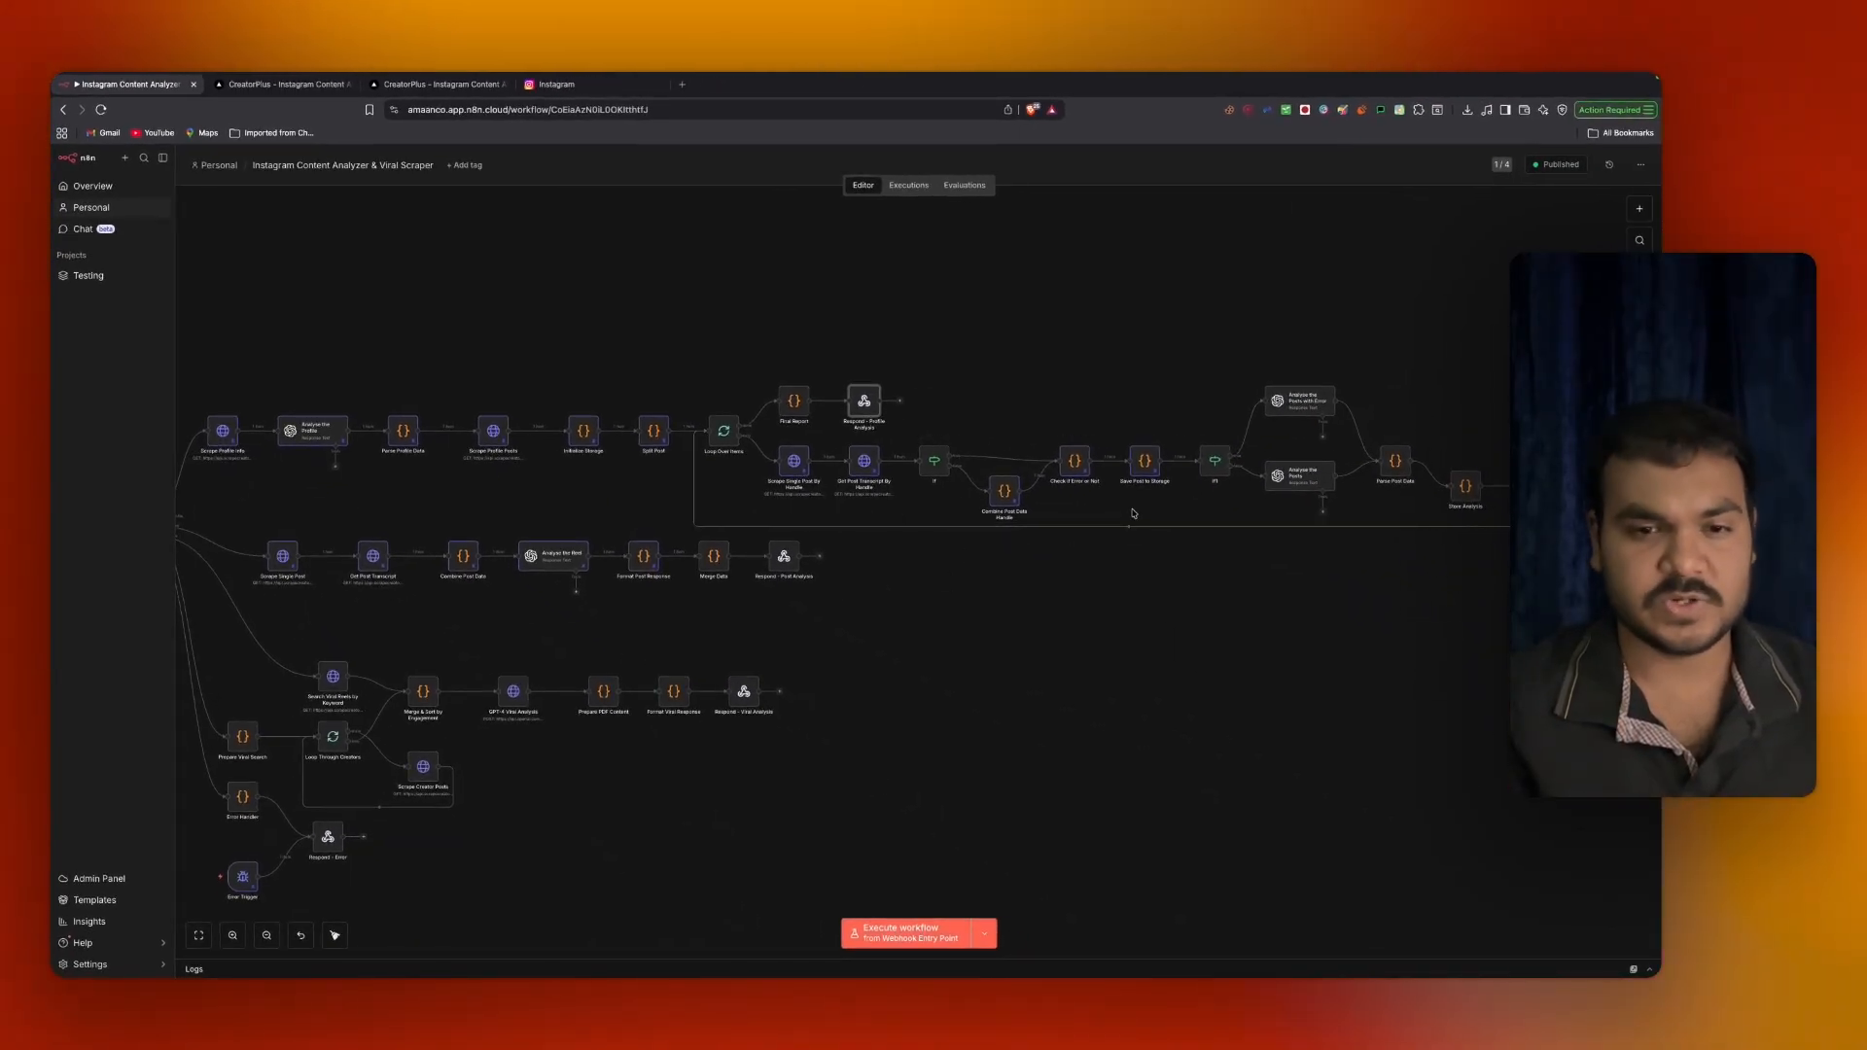
Open the Analyse the Reel node, read its first system prompt in the expression editor, and close the editor.
{"action": "left_click_drag", "start_coordinate": [584, 611], "coordinate": [986, 602]}
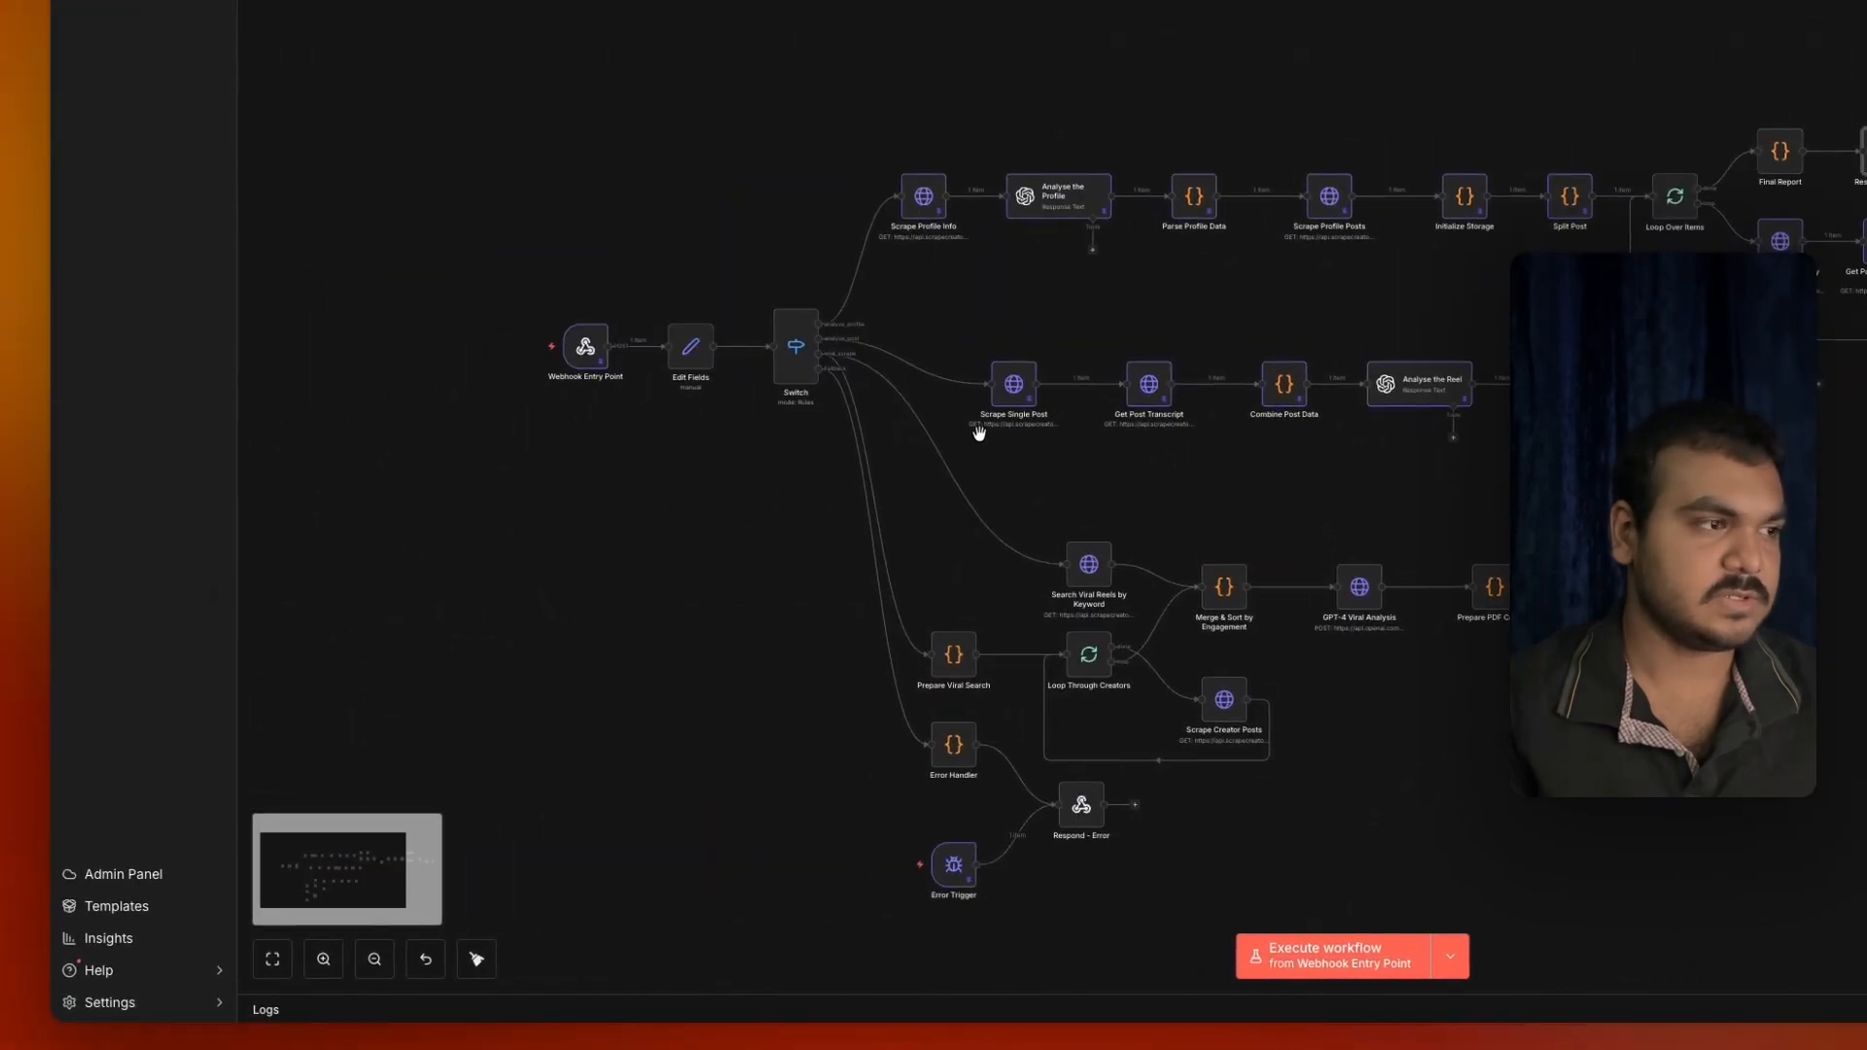
{"action": "scroll", "coordinate": [671, 582], "scroll_direction": "up", "scroll_amount": 3}
{"action": "scroll", "coordinate": [1266, 453], "scroll_direction": "up", "scroll_amount": 3}
{"action": "left_click_drag", "start_coordinate": [1343, 558], "coordinate": [967, 556]}
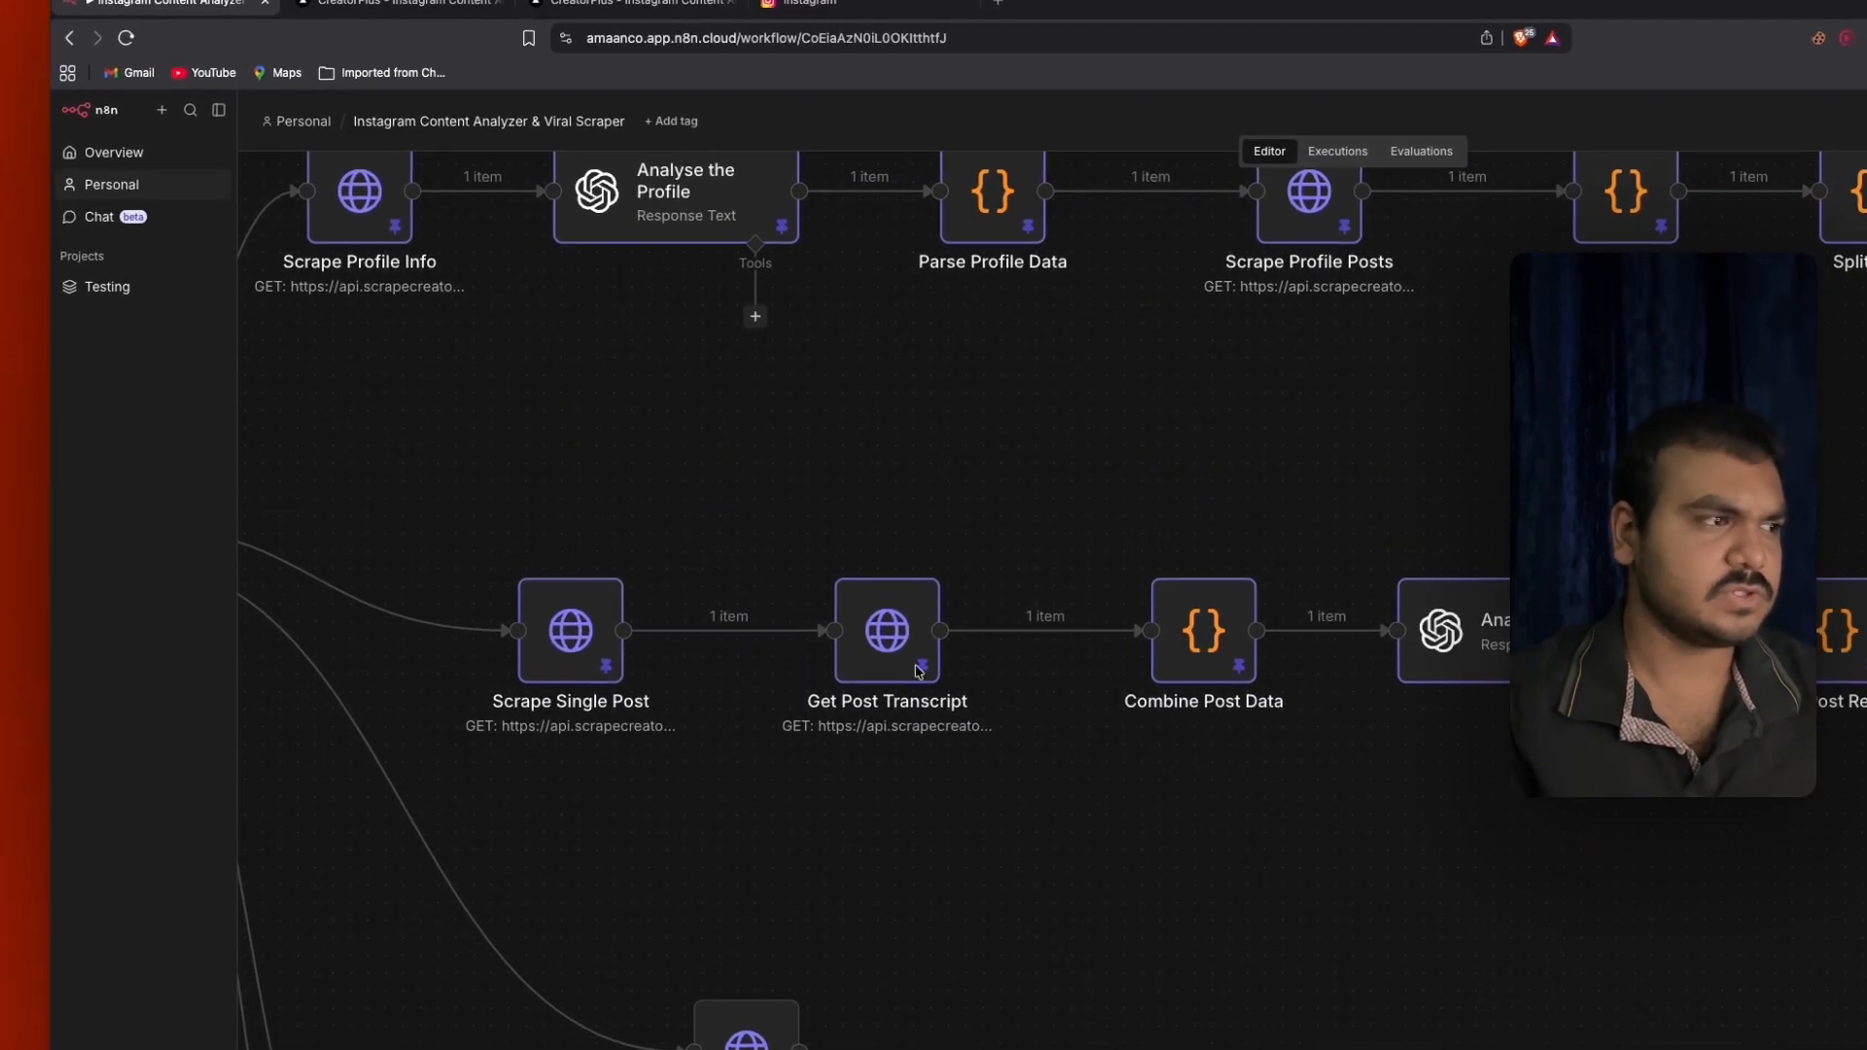
{"action": "left_click_drag", "start_coordinate": [1096, 795], "coordinate": [788, 810]}
{"action": "double_click", "coordinate": [1041, 364]}
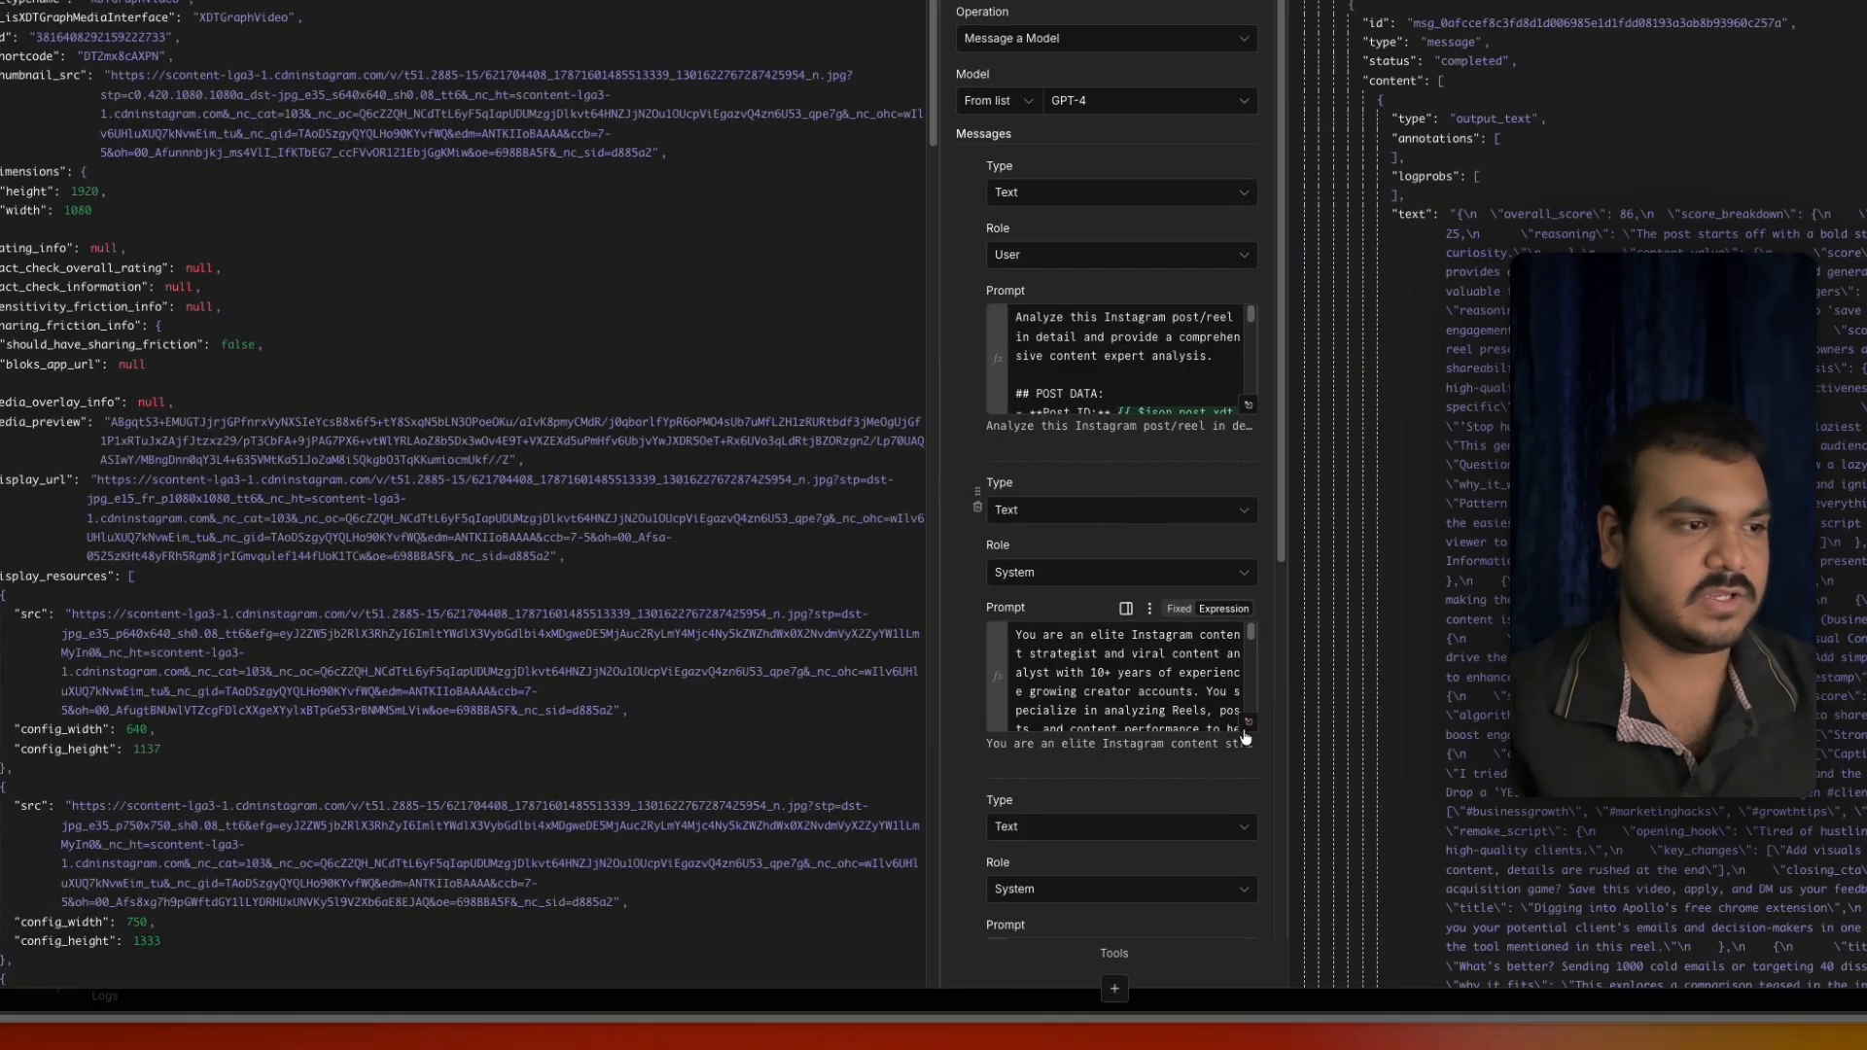
{"action": "left_click", "coordinate": [1250, 725]}
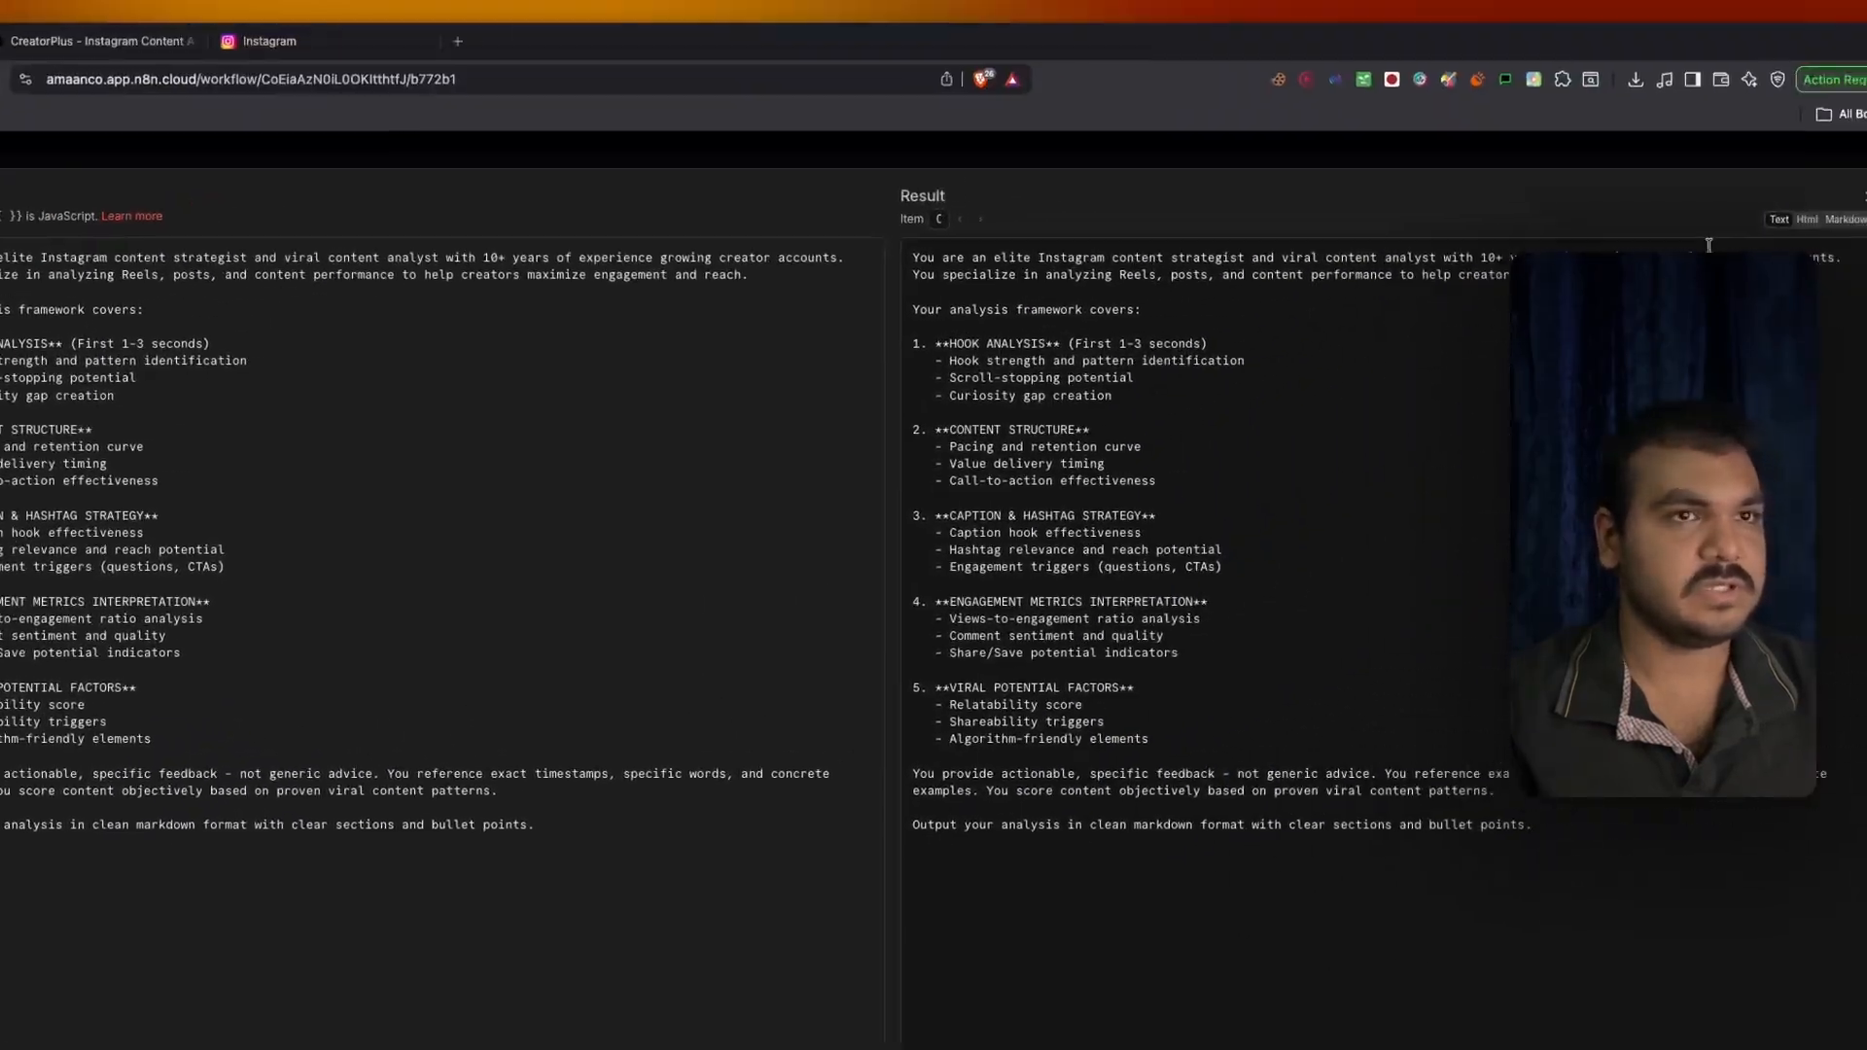
{"action": "left_click", "coordinate": [1768, 247]}
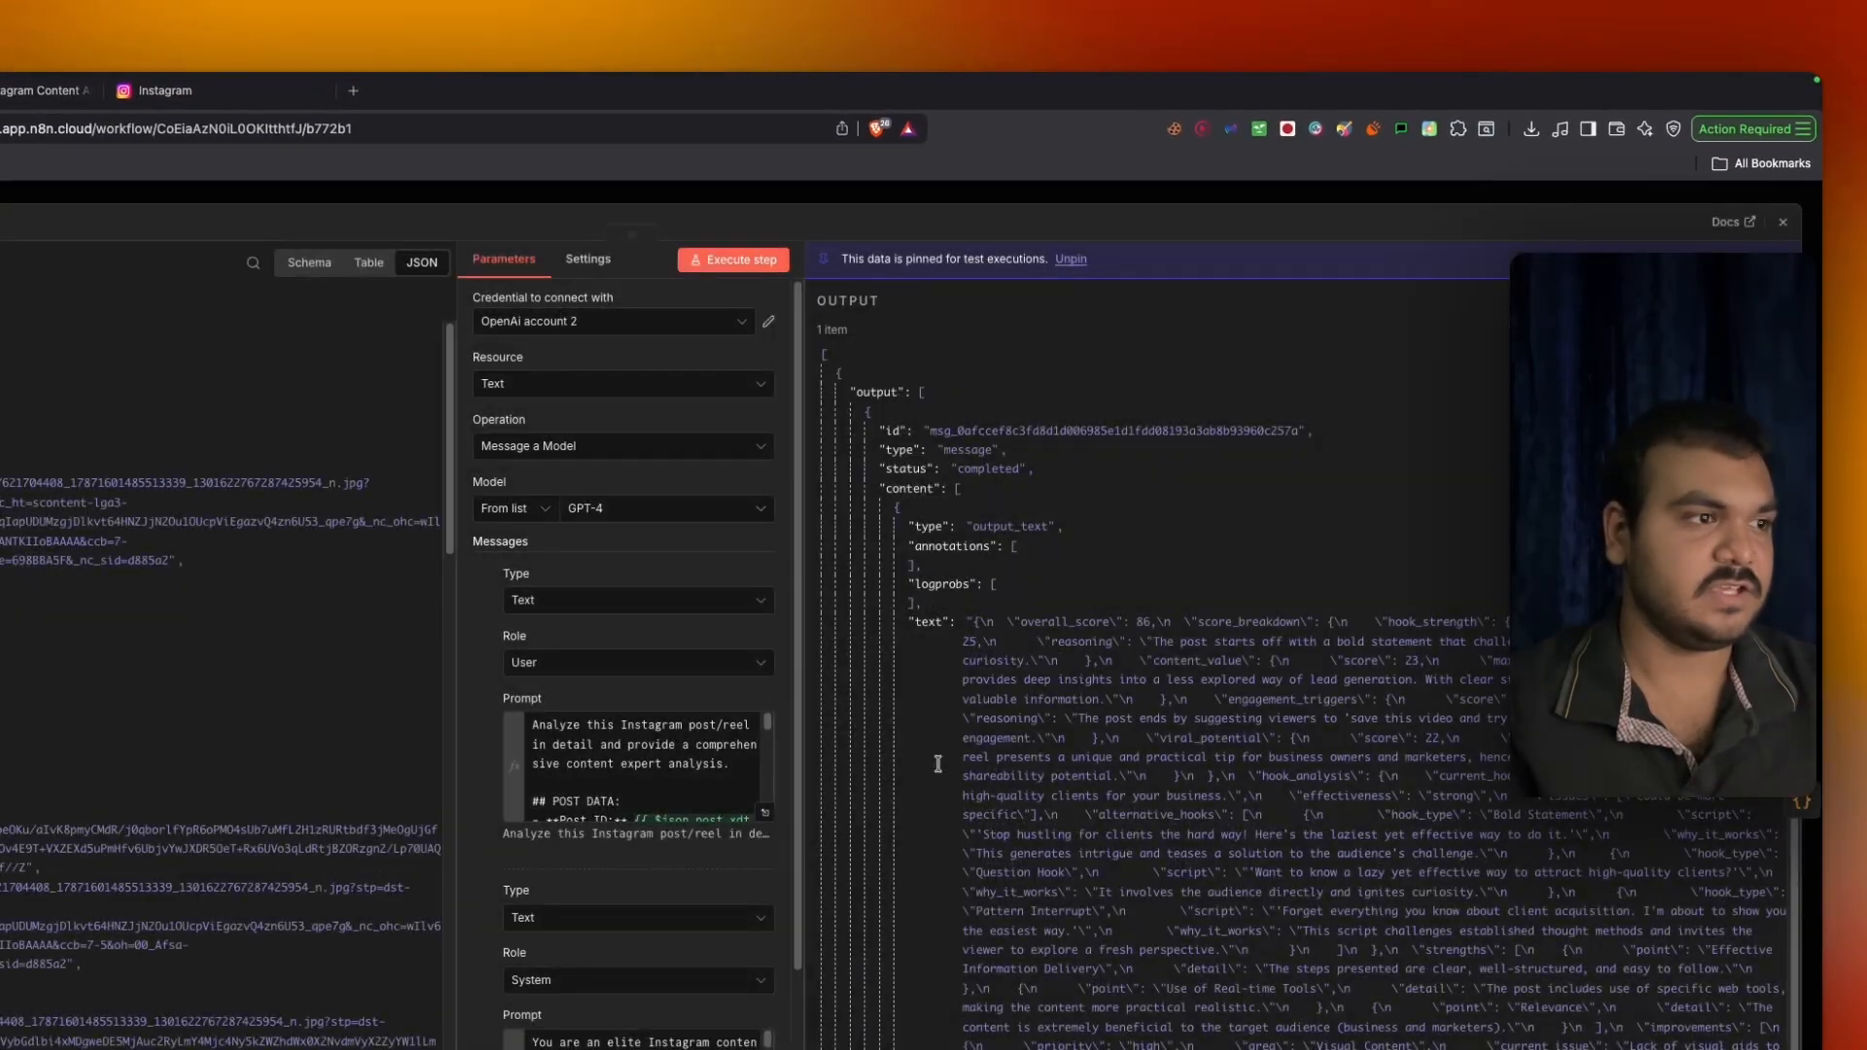
Read the Analyse the Reel node's user prompt and its resolved result in full, and close the expression editor.
{"action": "left_click", "coordinate": [761, 807]}
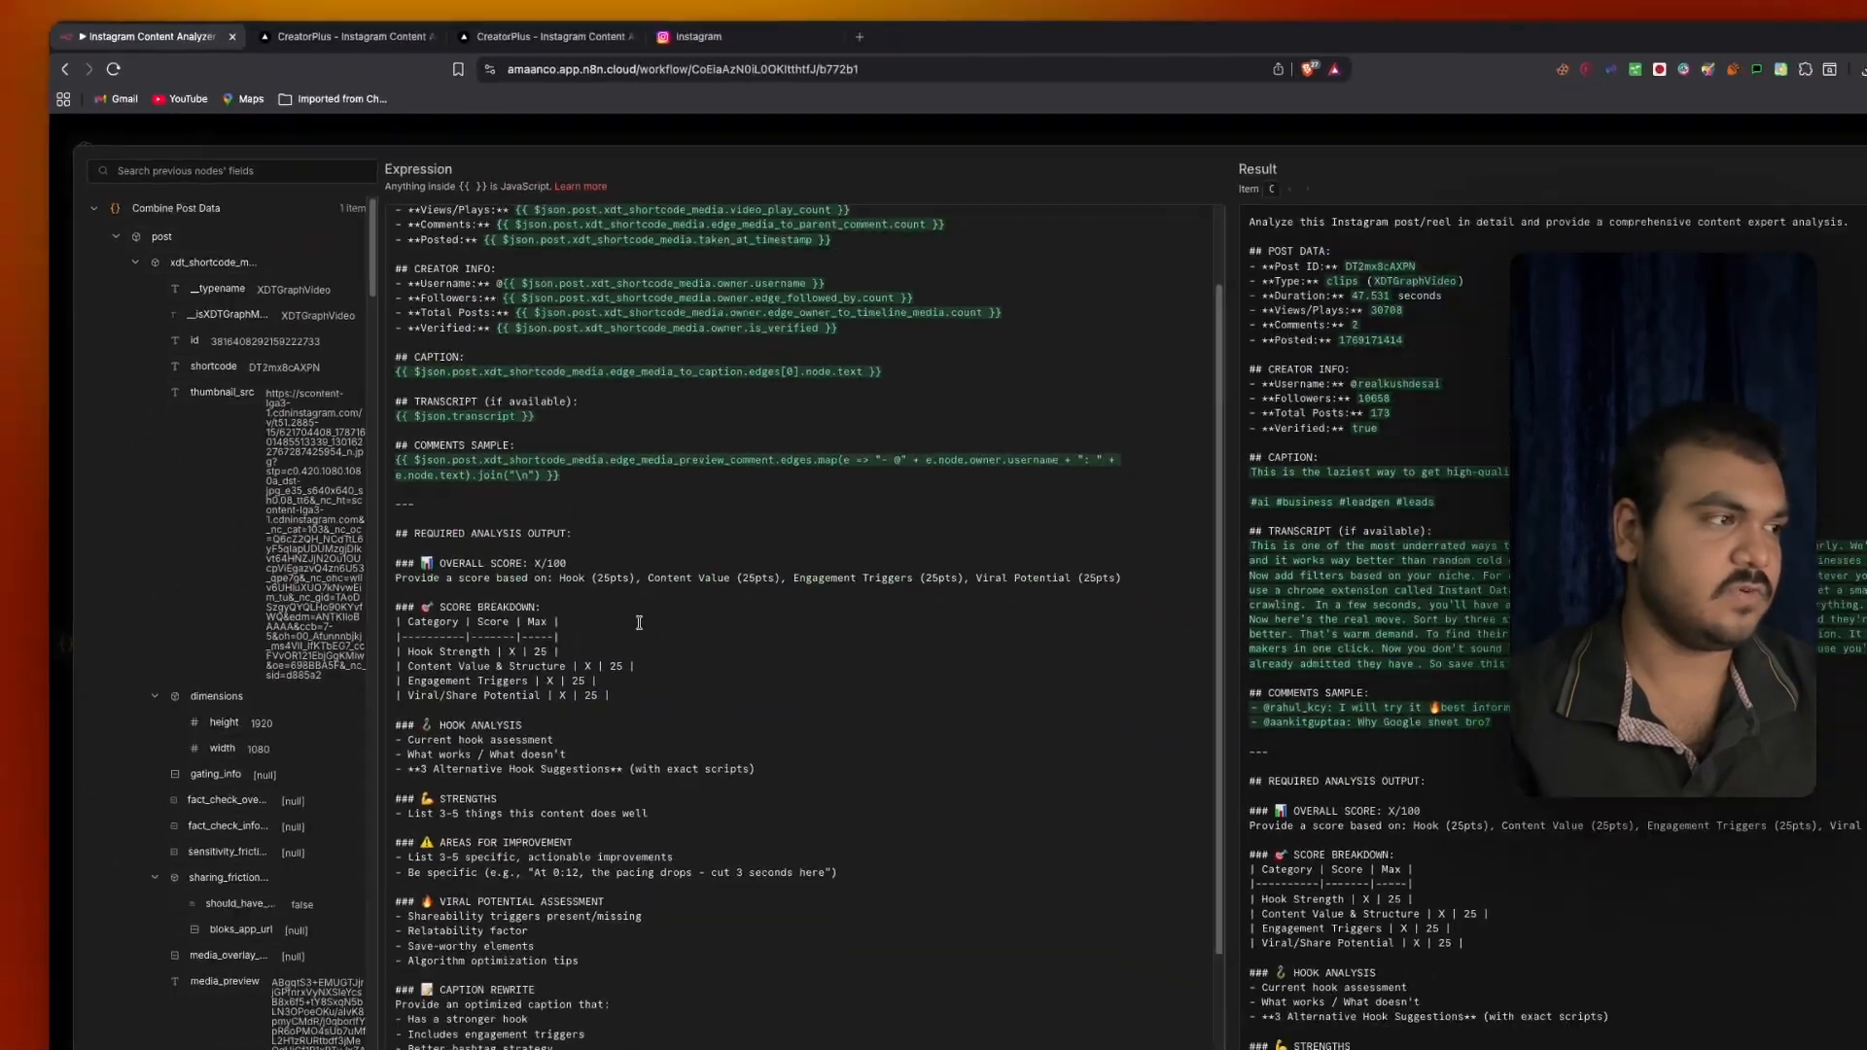
{"action": "scroll", "coordinate": [639, 622], "scroll_direction": "up", "scroll_amount": 2}
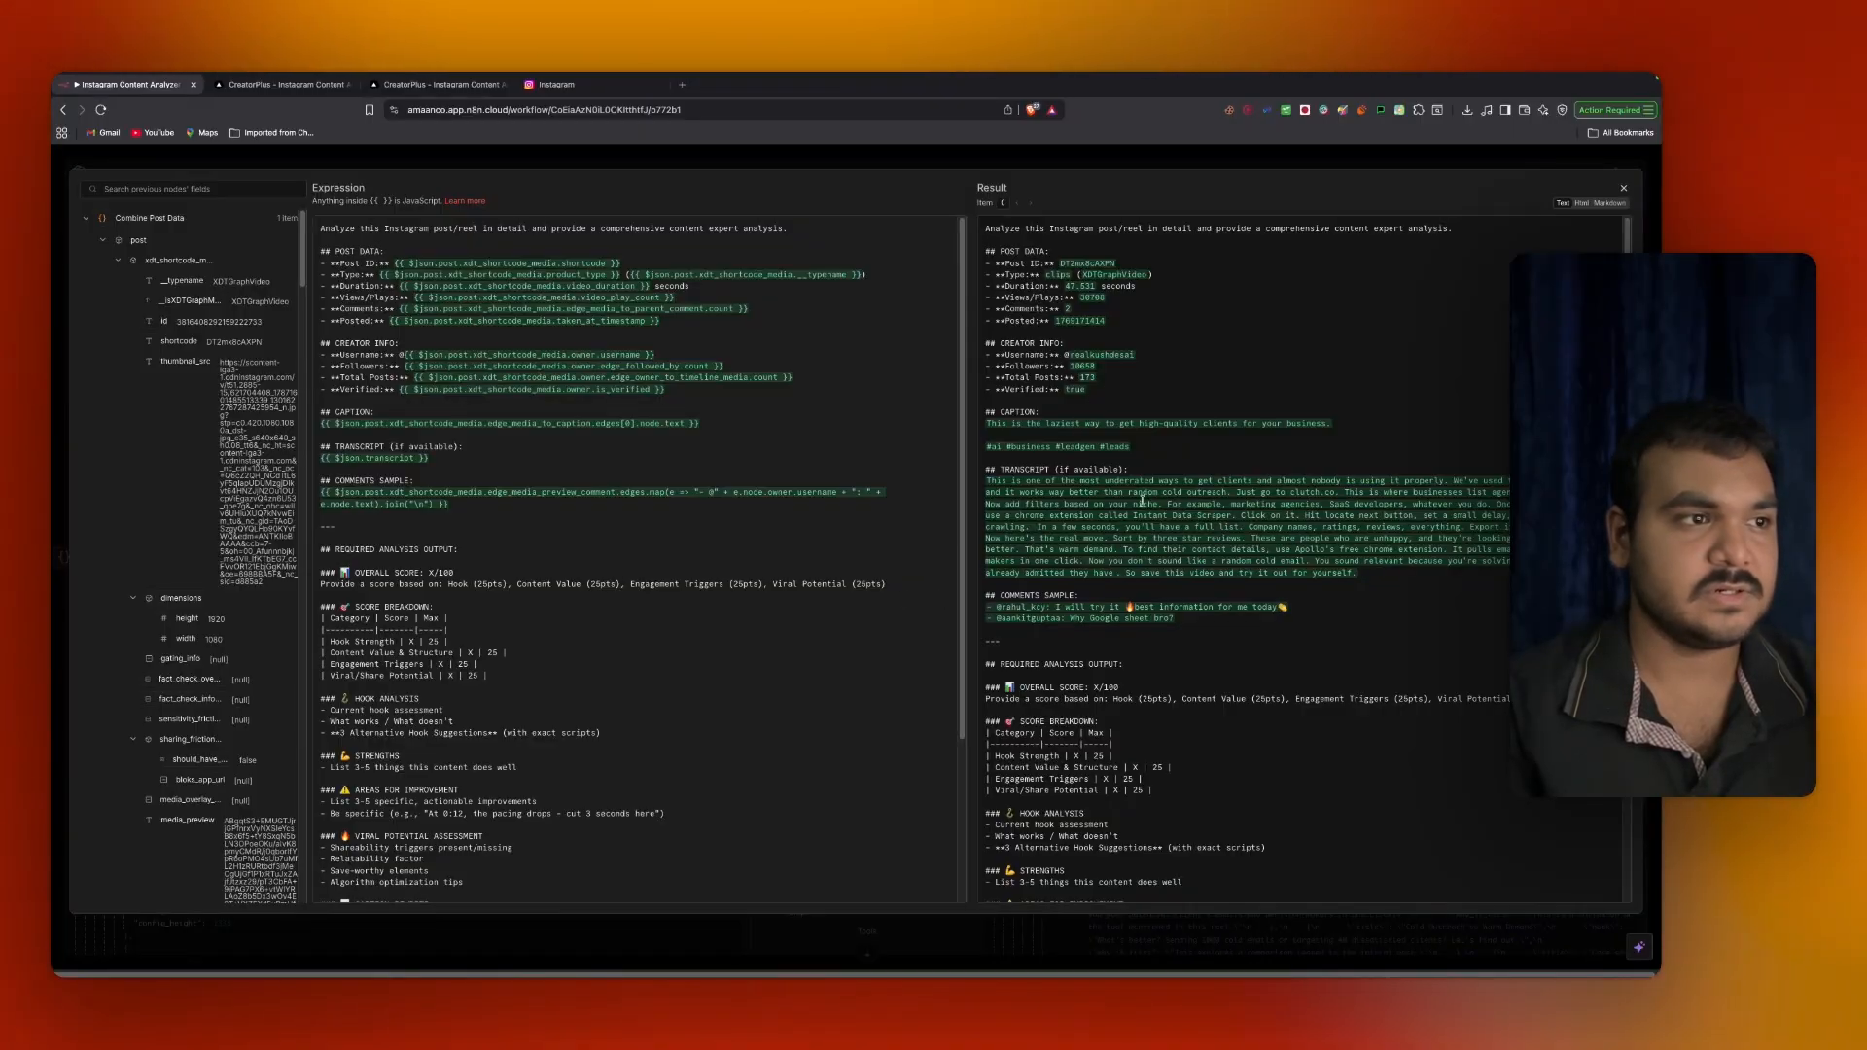
{"action": "scroll", "coordinate": [994, 618], "scroll_direction": "down", "scroll_amount": 5}
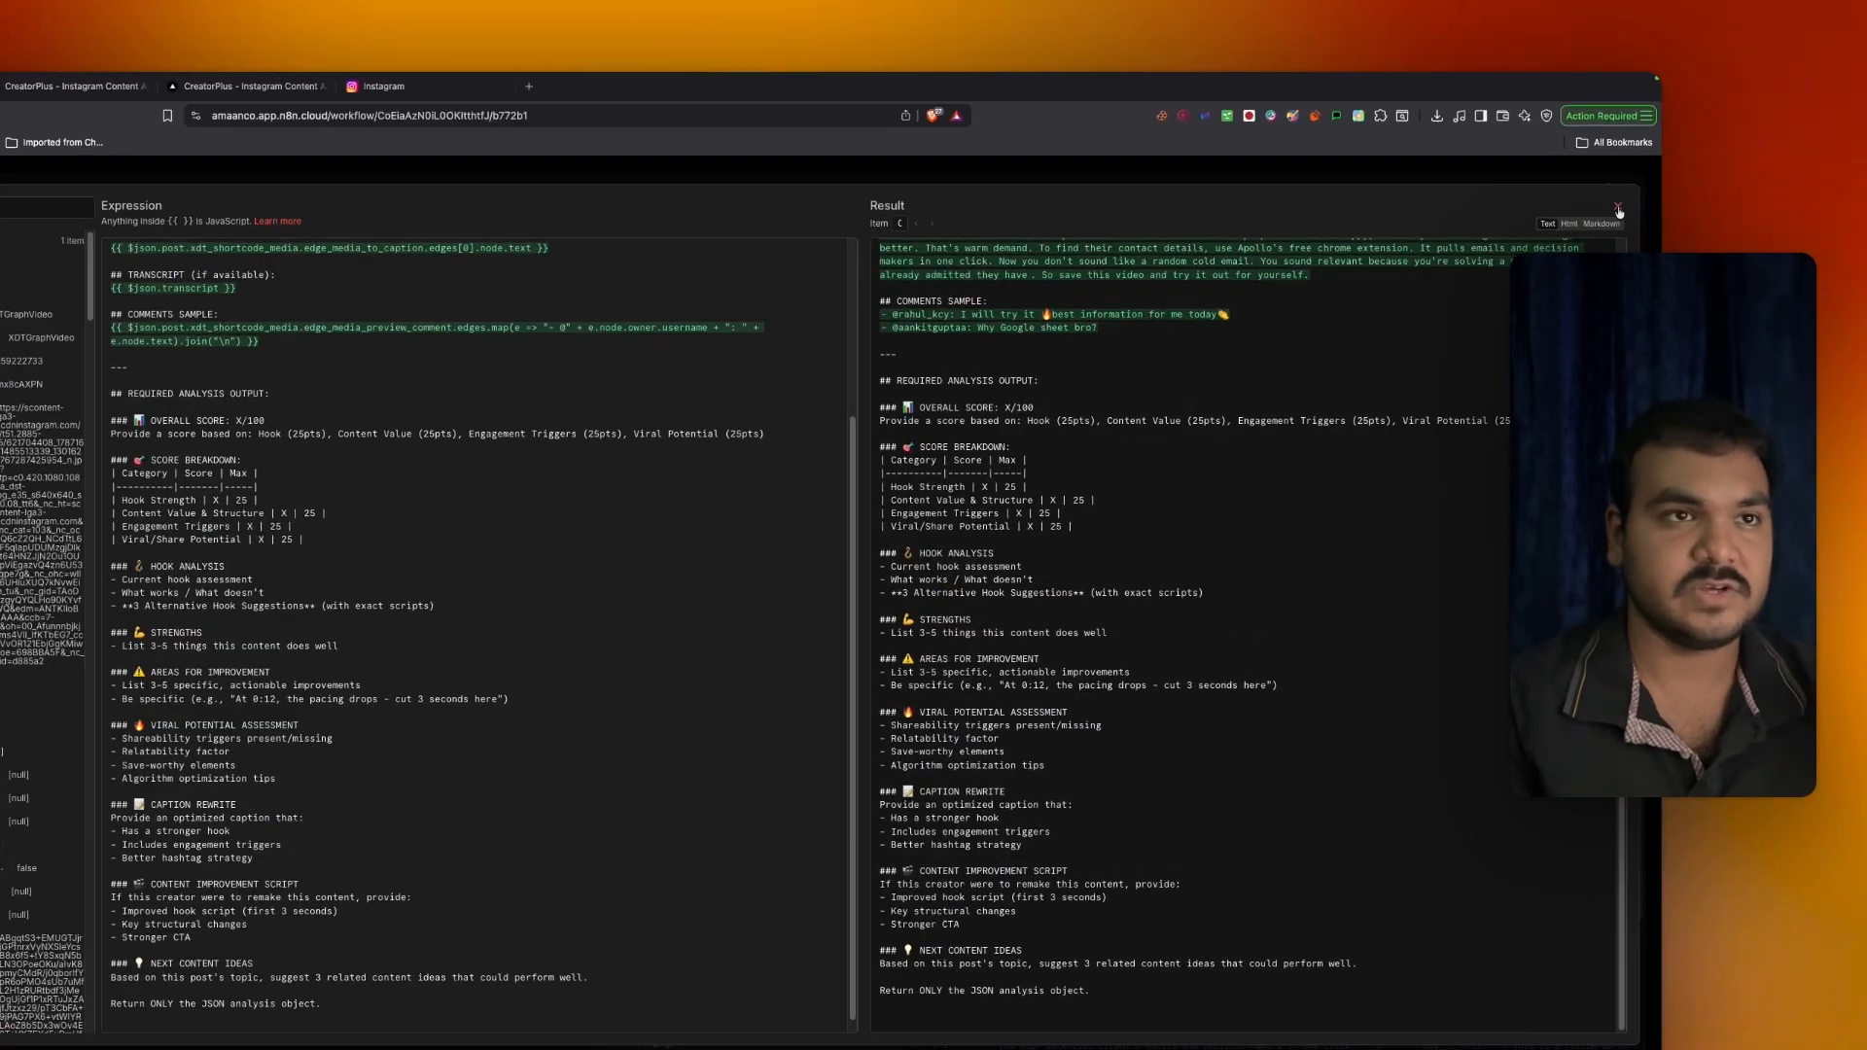
{"action": "left_click", "coordinate": [1624, 189]}
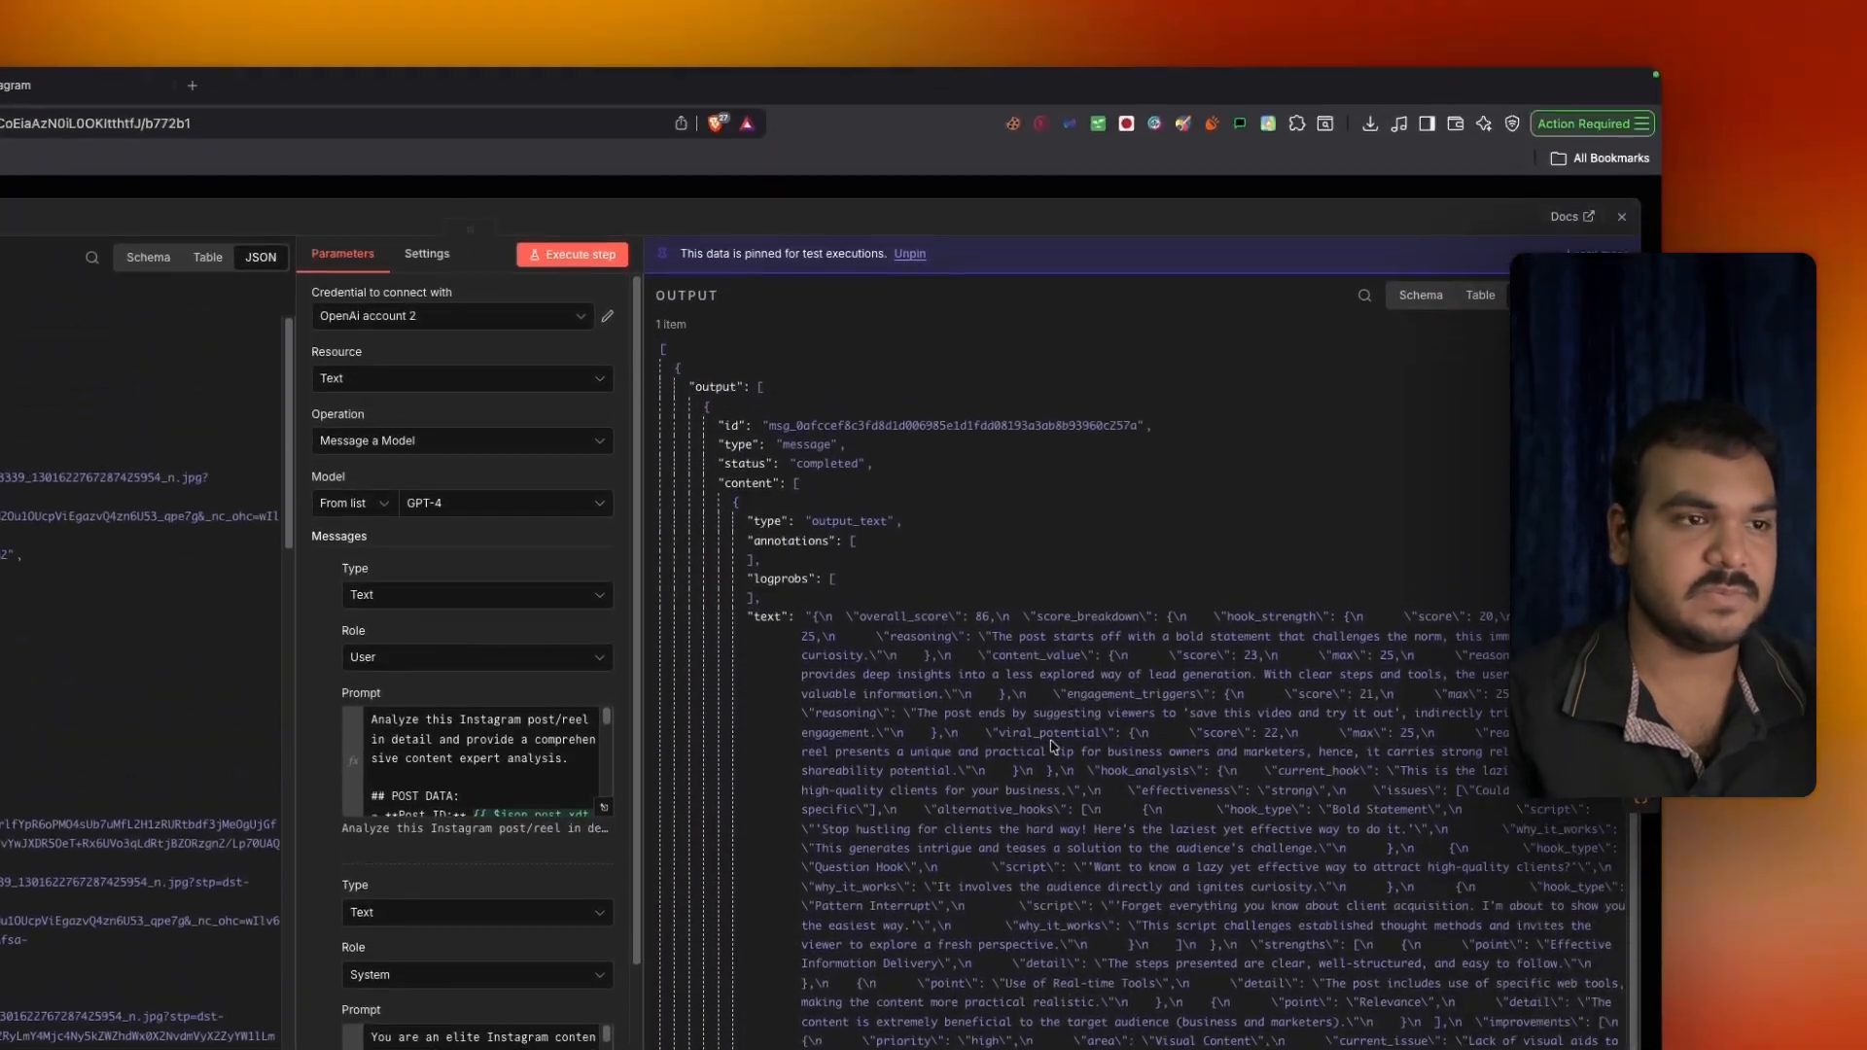
Review the pinned JSON output of the Analyse the Reel node and close the node.
{"action": "scroll", "coordinate": [1087, 581], "scroll_direction": "down", "scroll_amount": 10}
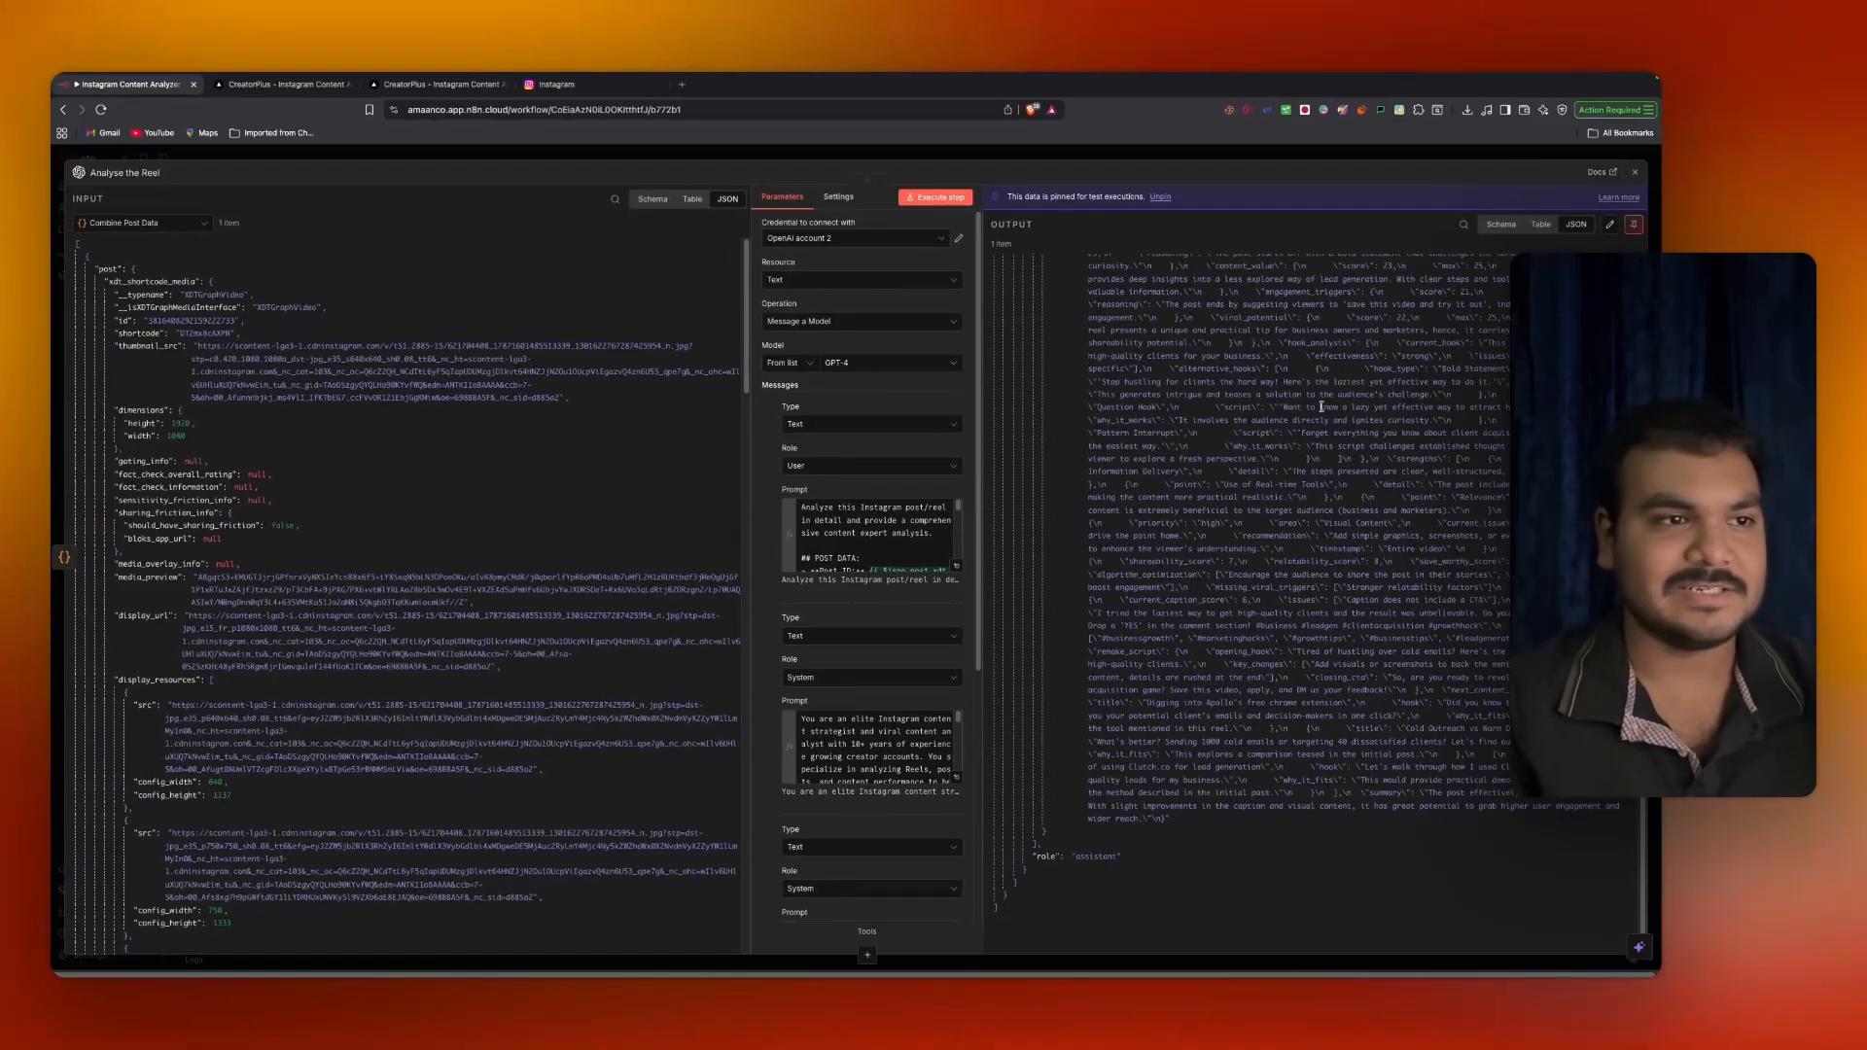
{"action": "scroll", "coordinate": [1403, 390], "scroll_direction": "up", "scroll_amount": 1}
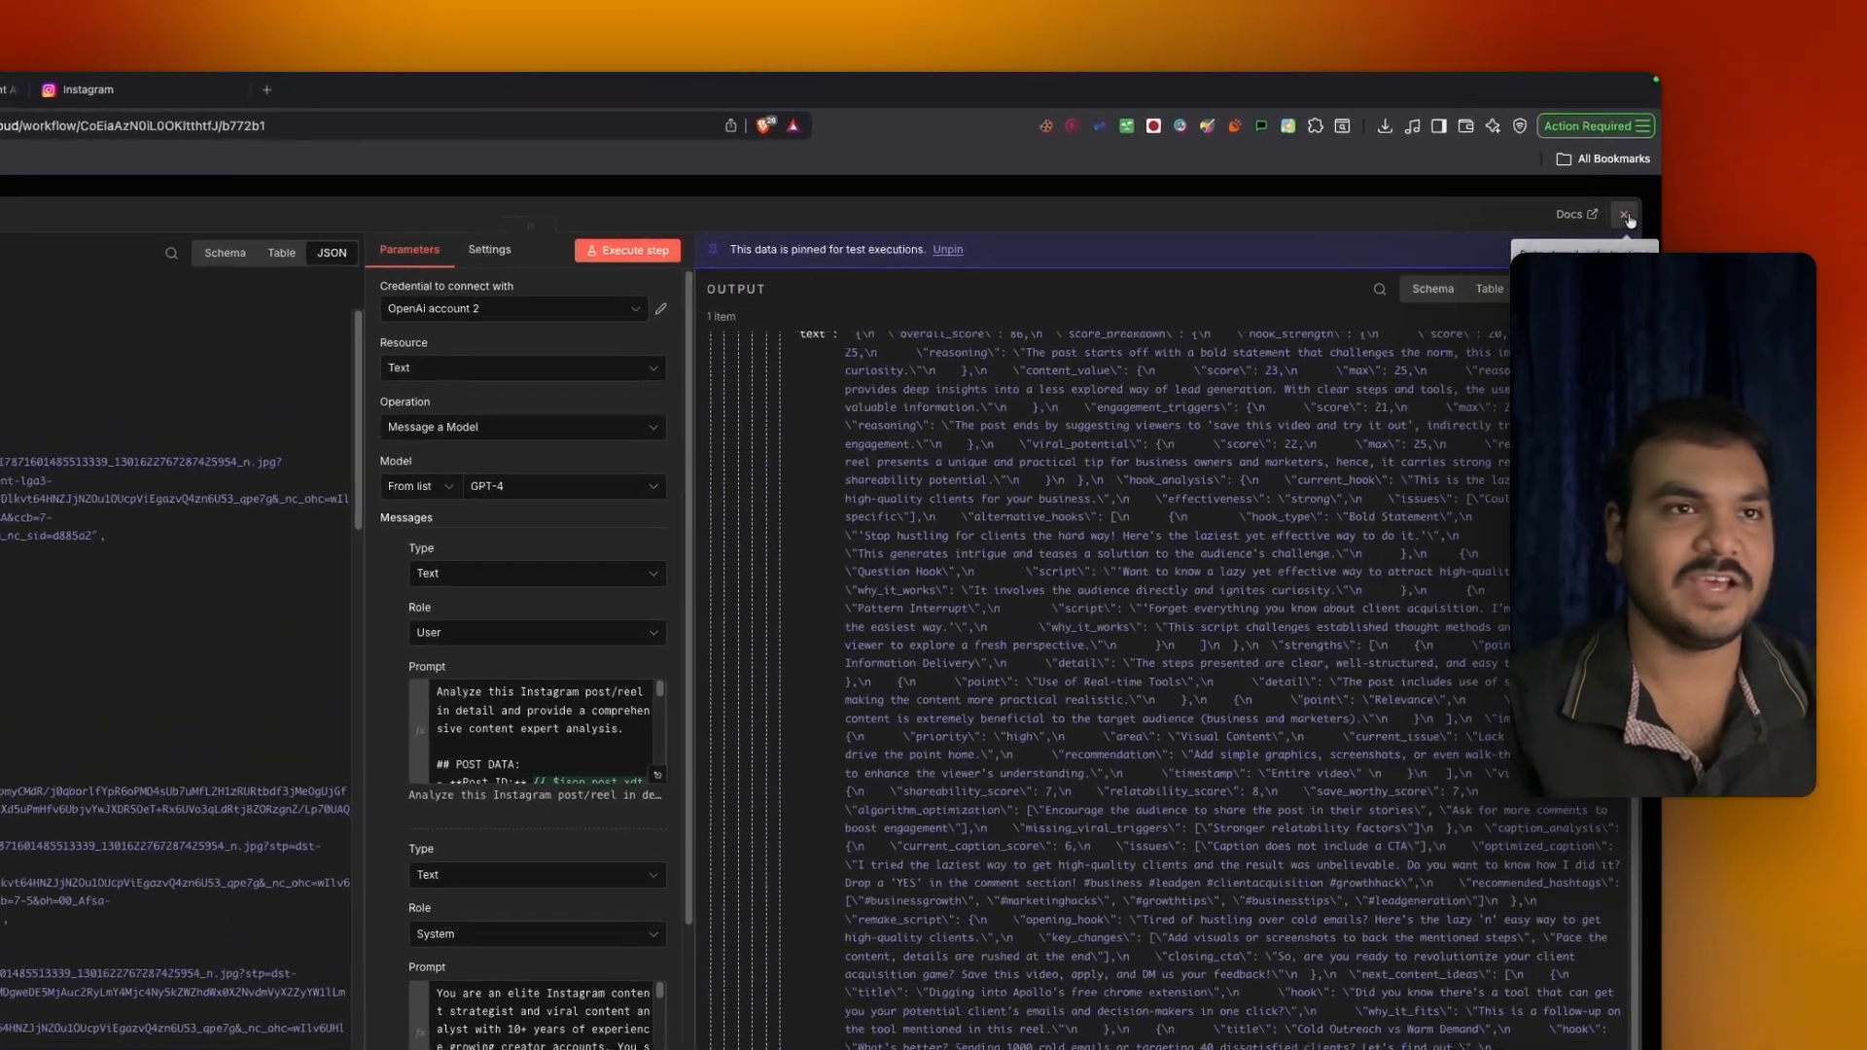
{"action": "left_click", "coordinate": [1635, 172]}
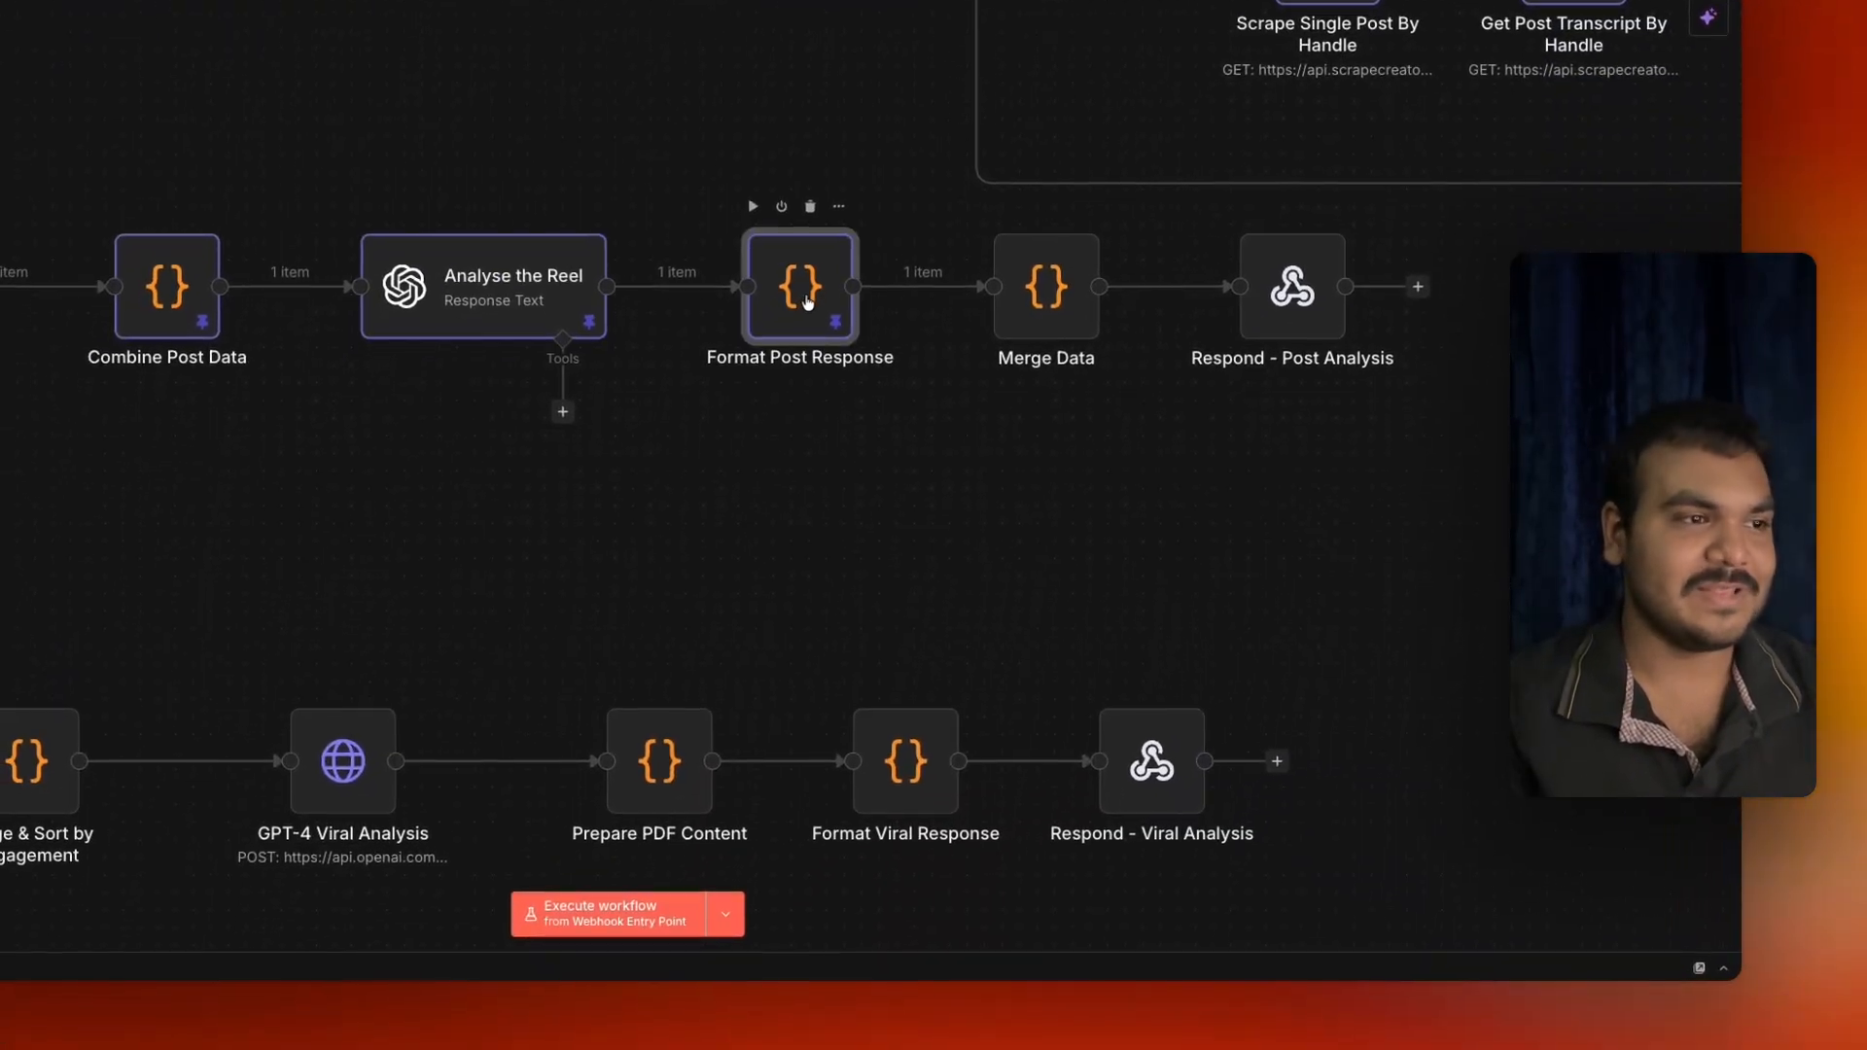
Inspect the Format Post Response node's JavaScript and output, close it, and follow the branch to Respond - Post Analysis.
{"action": "double_click", "coordinate": [796, 340]}
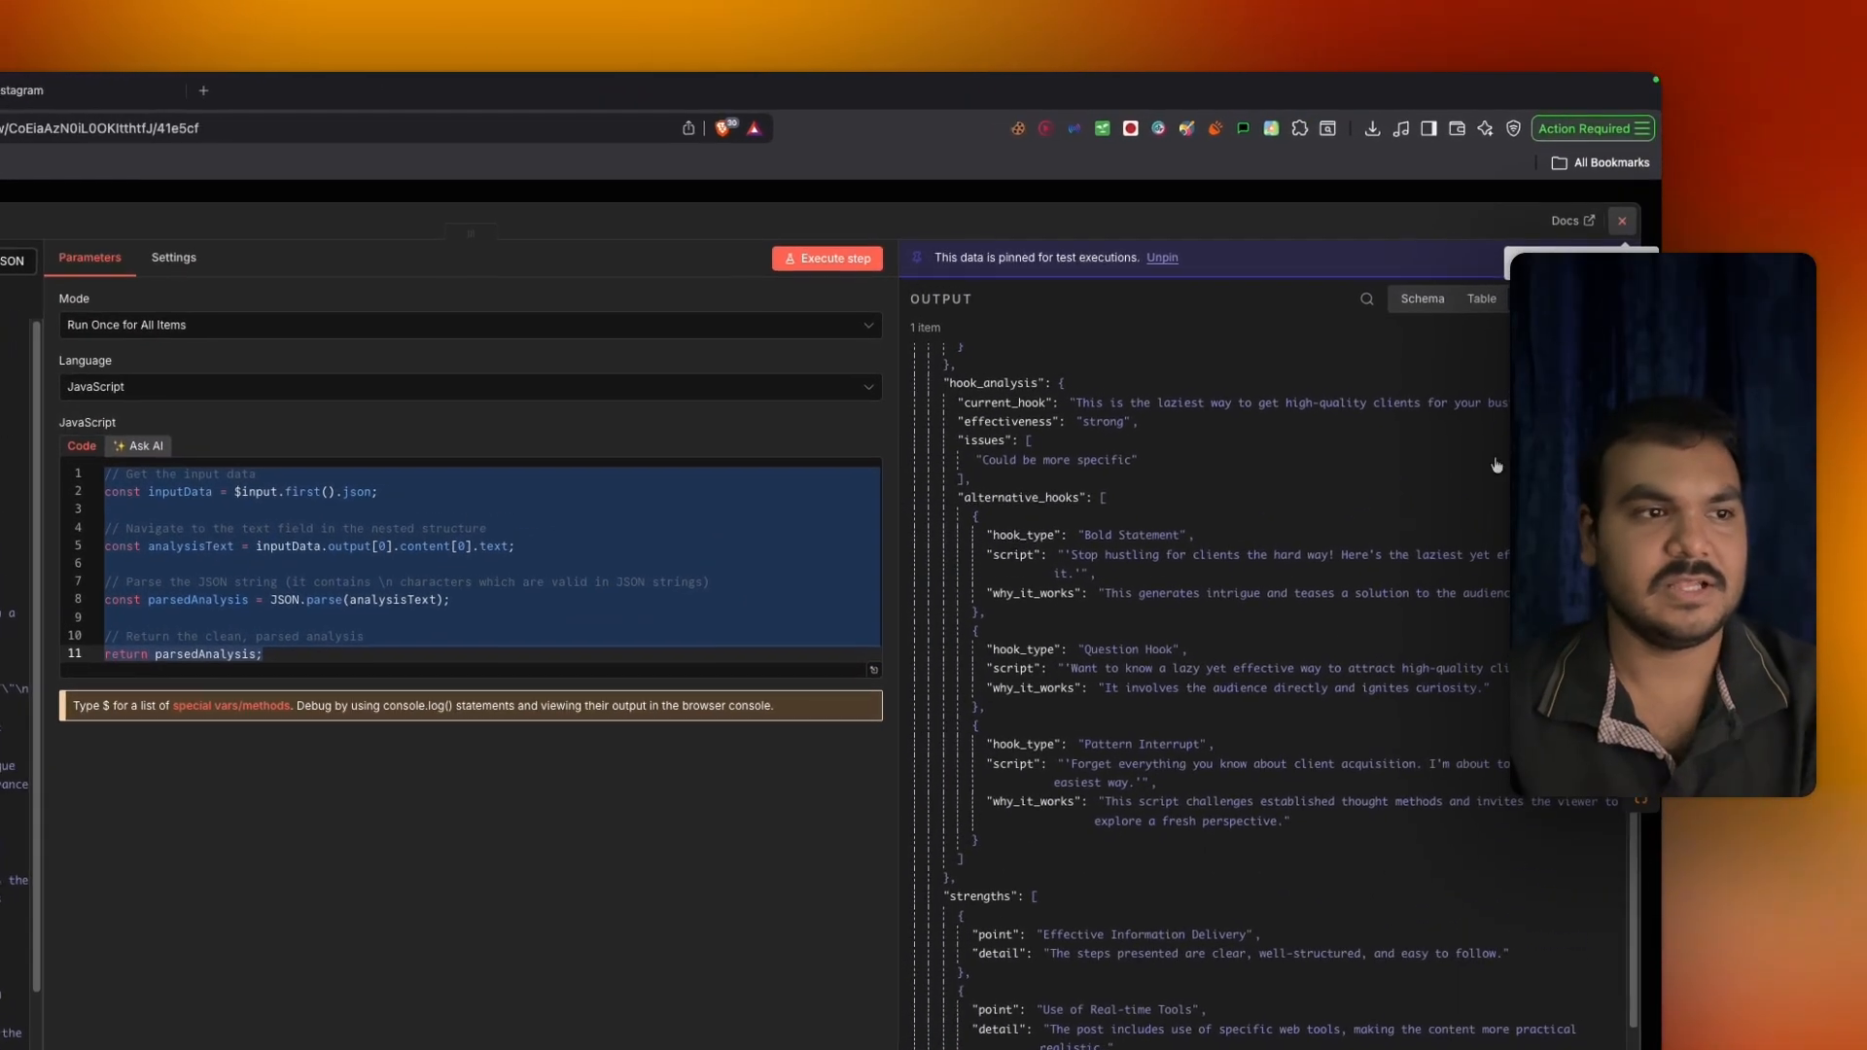
{"action": "left_click", "coordinate": [1635, 172]}
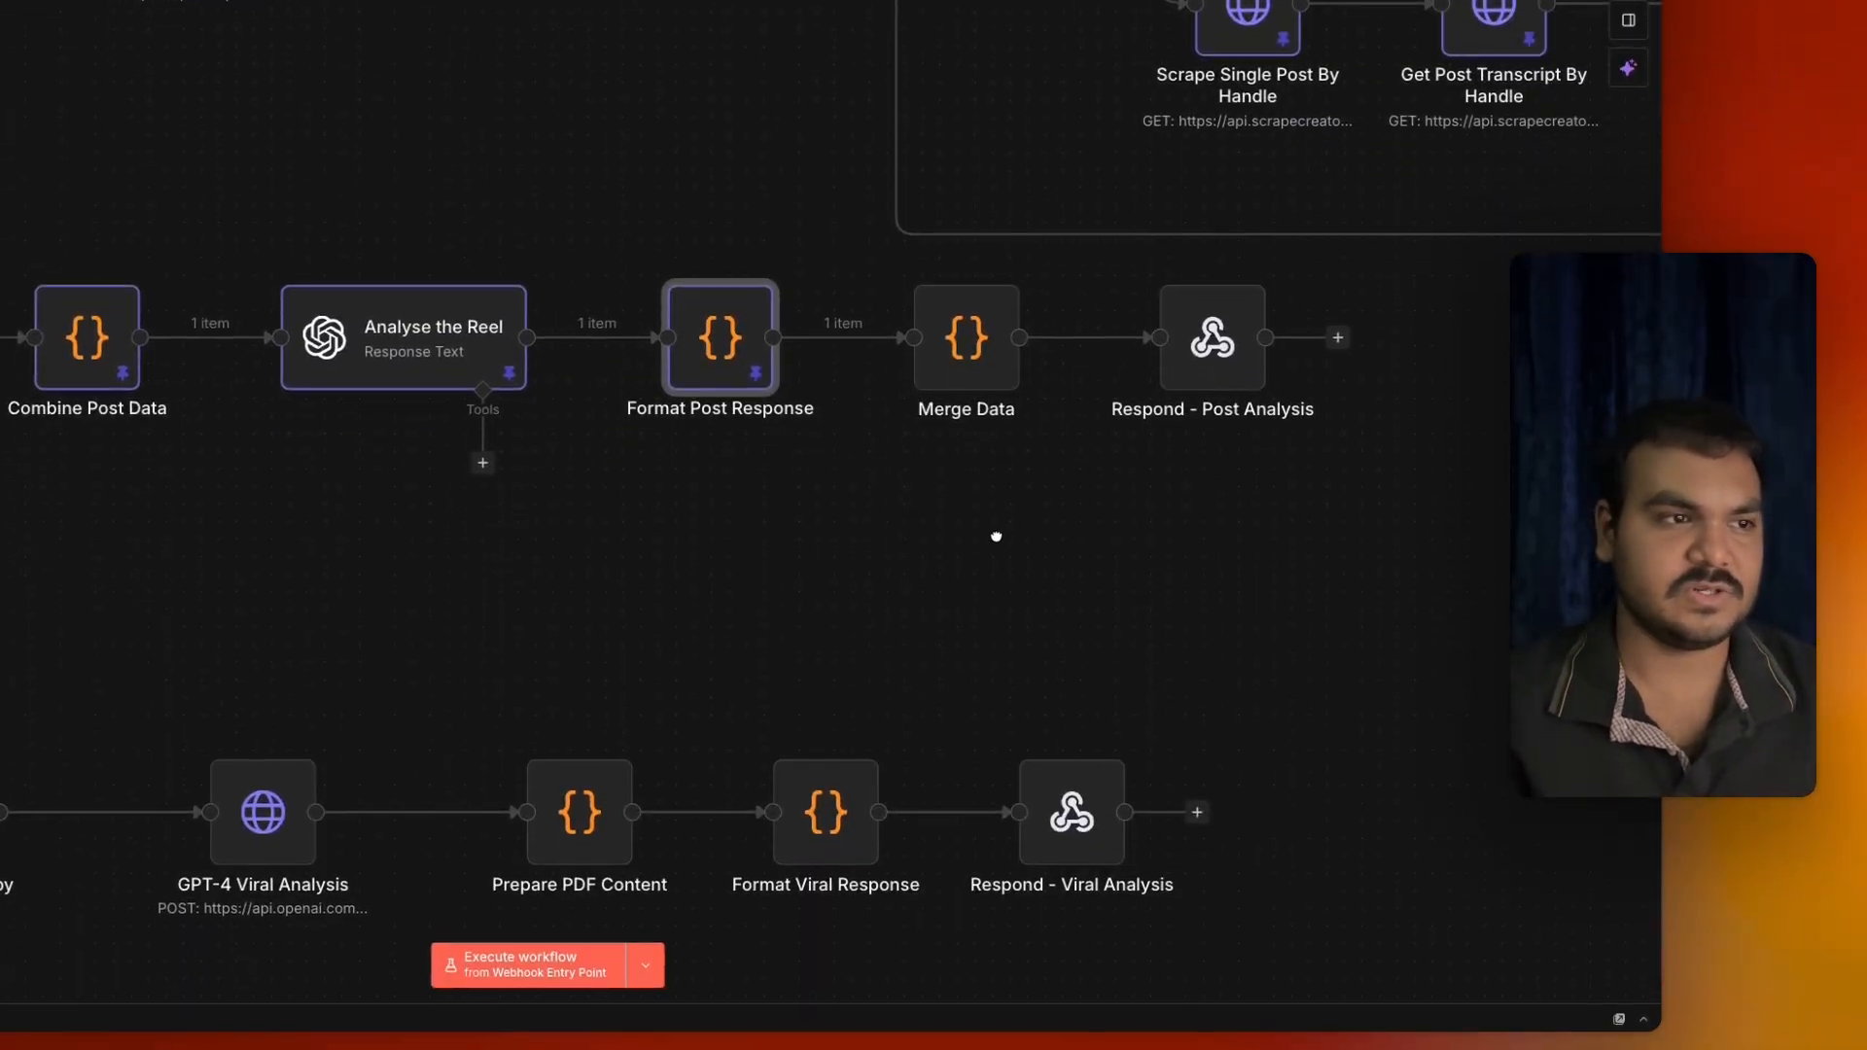
{"action": "scroll", "coordinate": [995, 535], "scroll_direction": "right", "scroll_amount": 5}
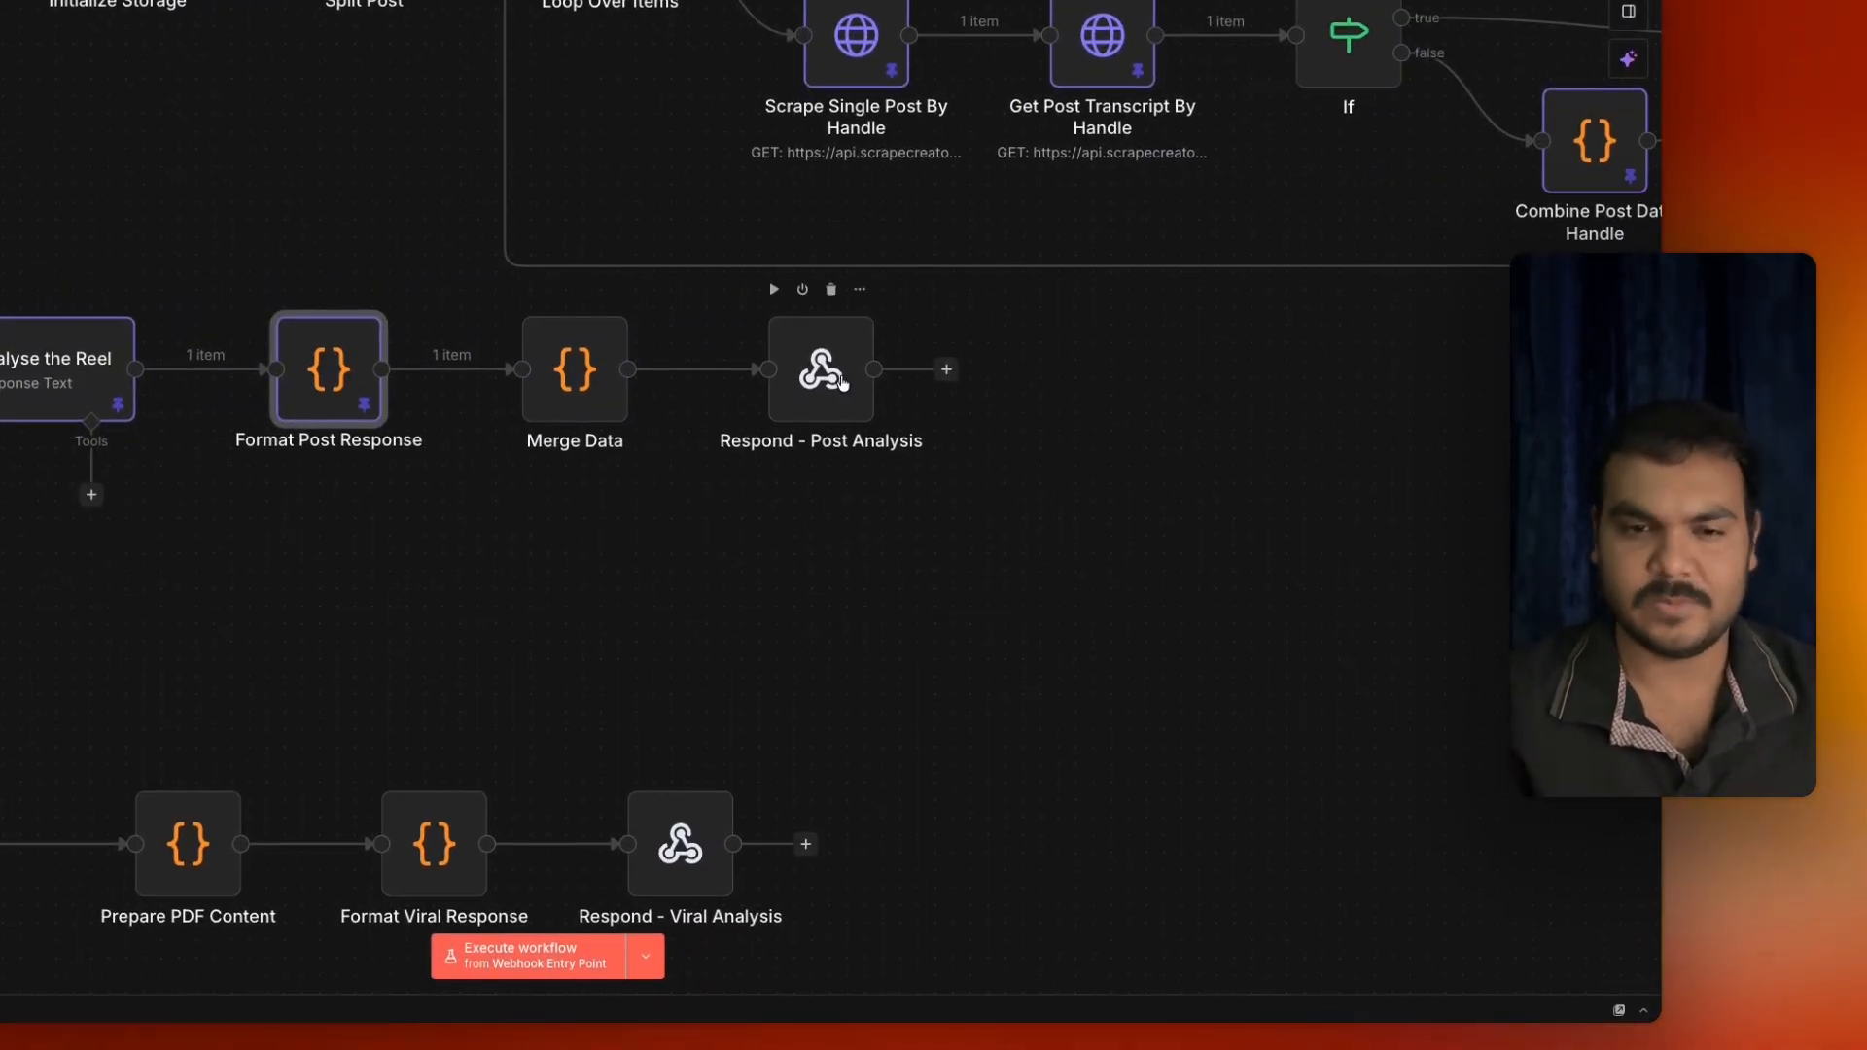
{"action": "left_click_drag", "start_coordinate": [678, 537], "coordinate": [1221, 513]}
{"action": "scroll", "coordinate": [902, 527], "scroll_direction": "down", "scroll_amount": 3}
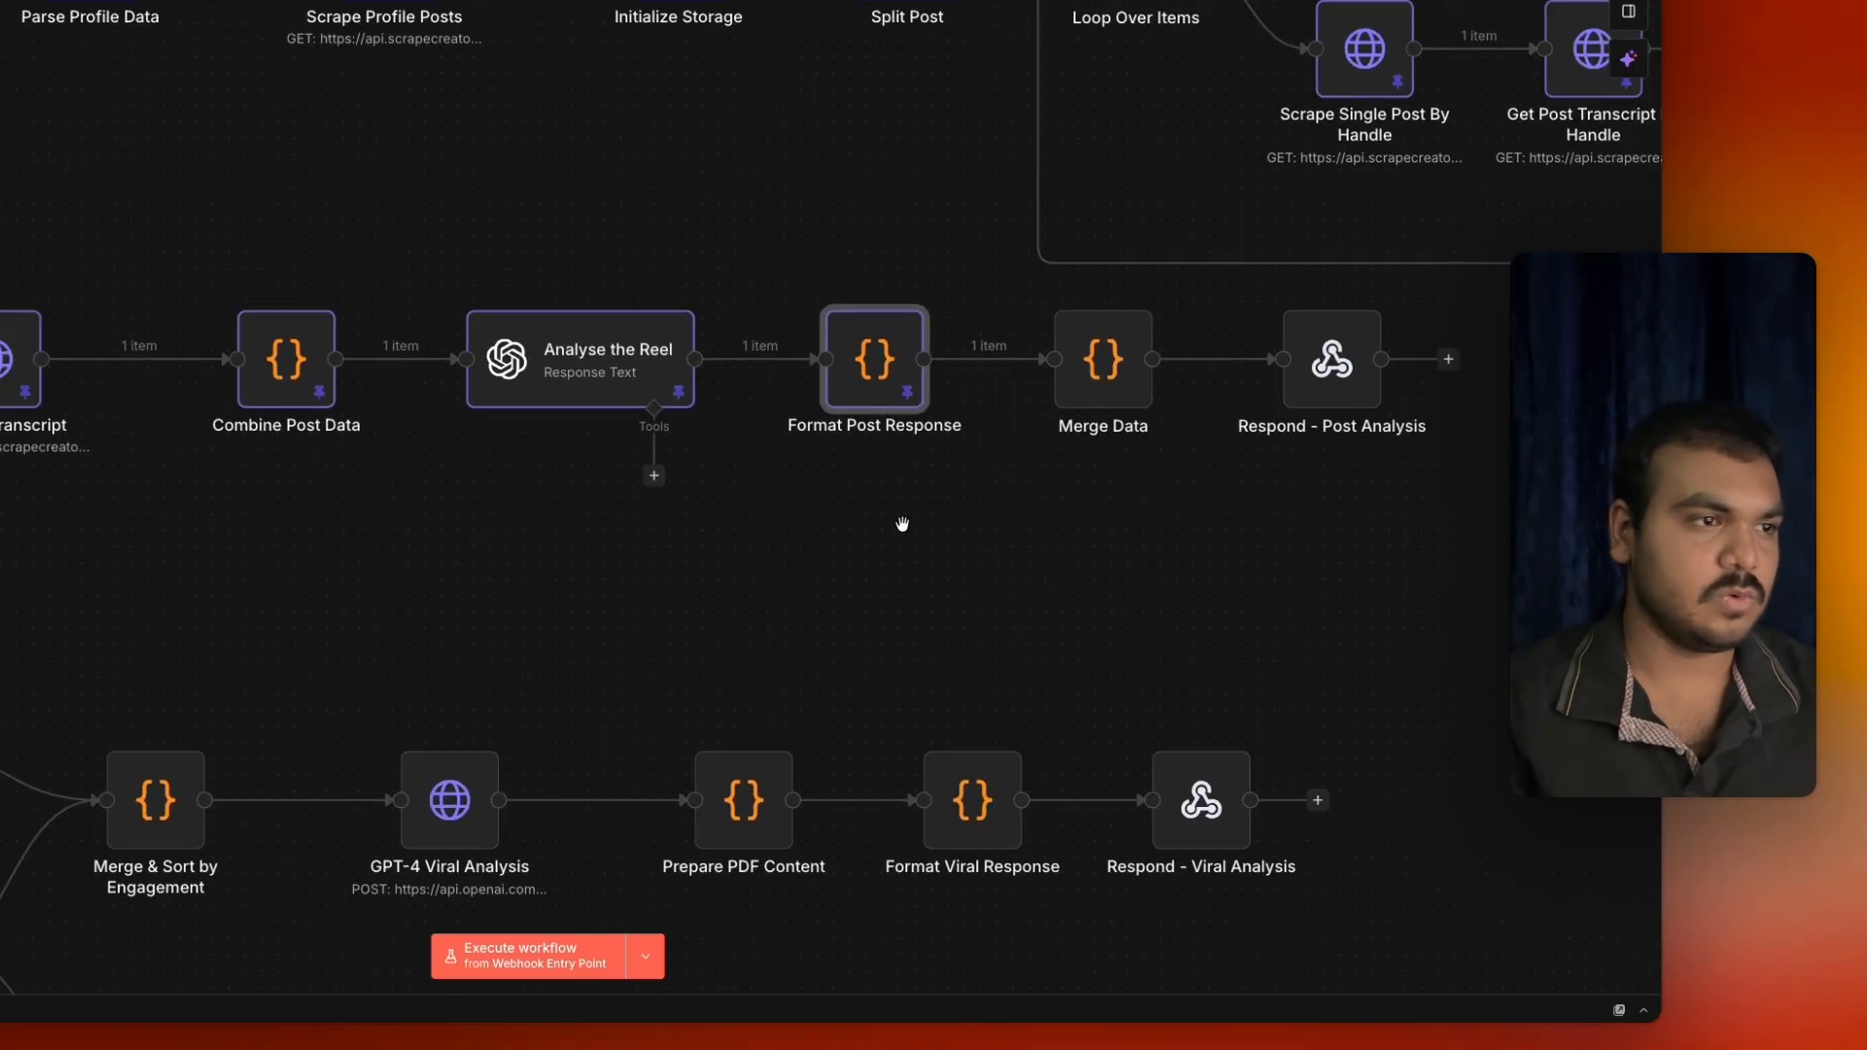
Trace the viral_scrape branch from Search Viral Reels by Keyword and Loop Through Creators to Respond - Viral Analysis.
{"action": "left_click_drag", "start_coordinate": [627, 562], "coordinate": [1164, 431]}
{"action": "left_click_drag", "start_coordinate": [902, 444], "coordinate": [628, 249]}
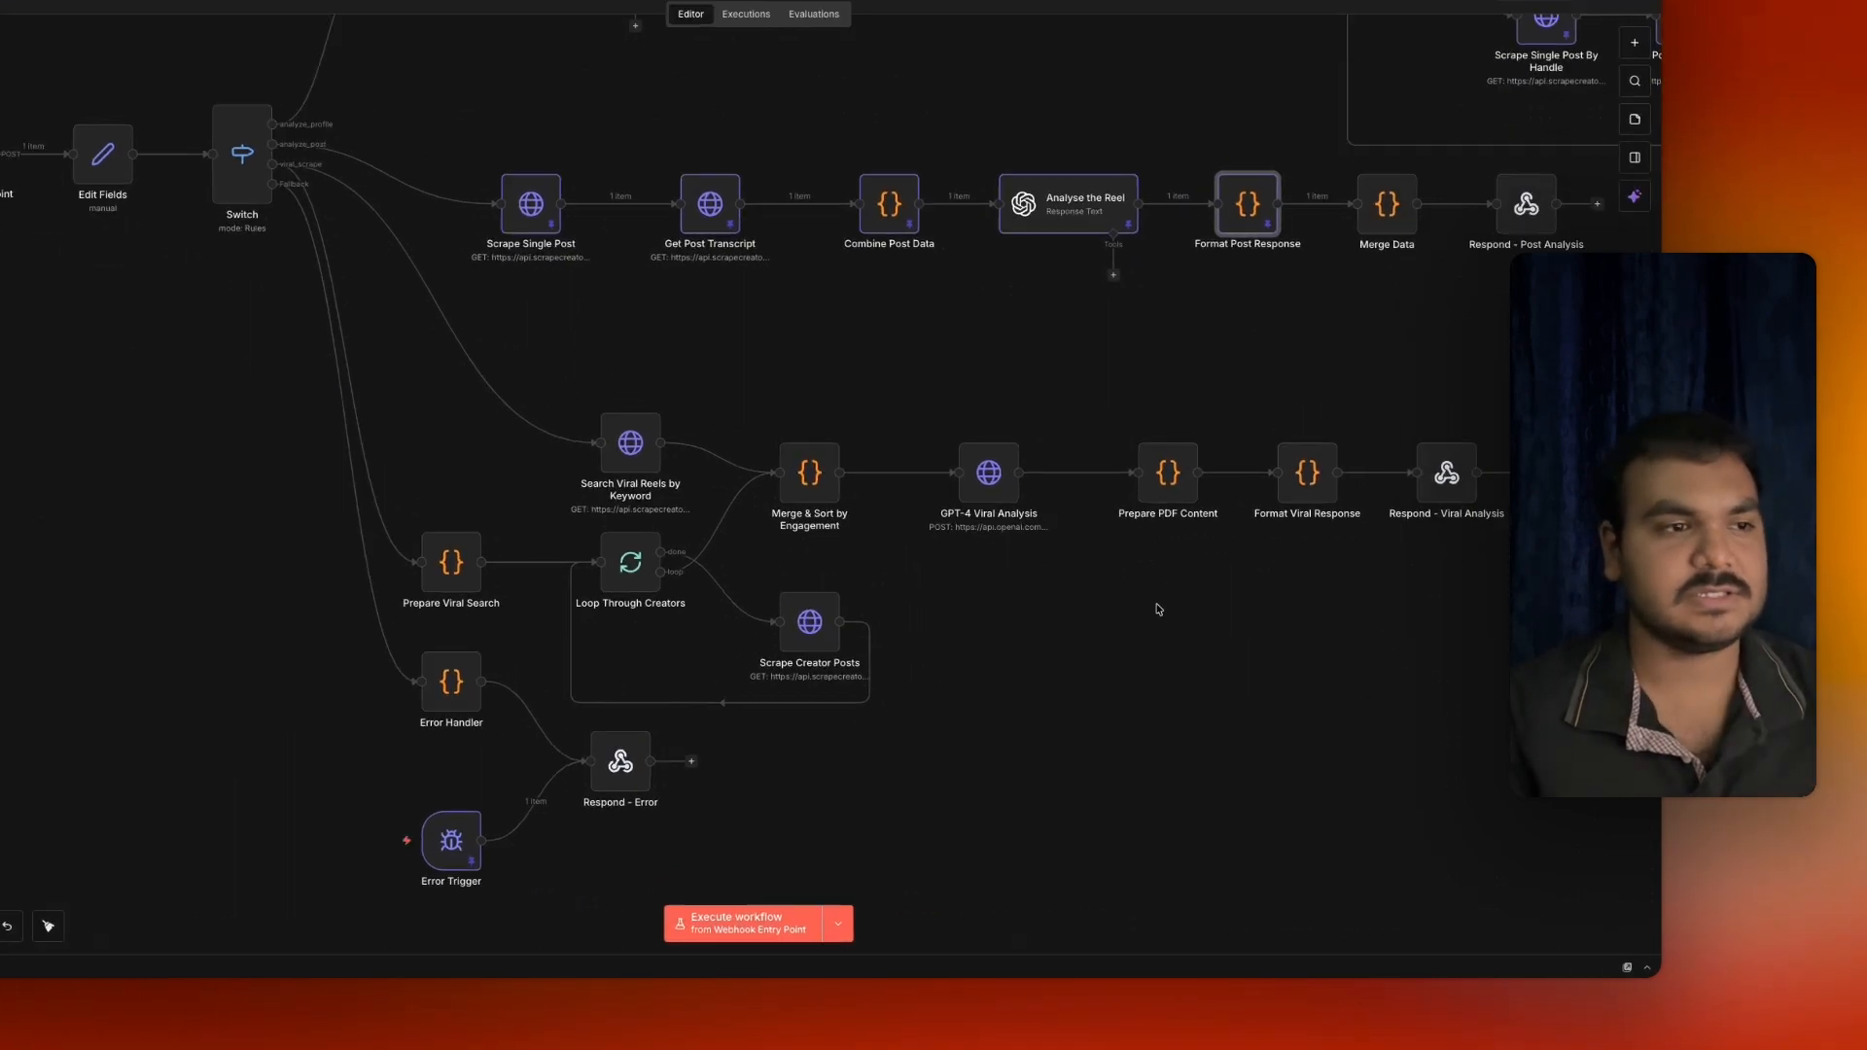
{"action": "scroll", "coordinate": [1008, 684], "scroll_direction": "right", "scroll_amount": 5}
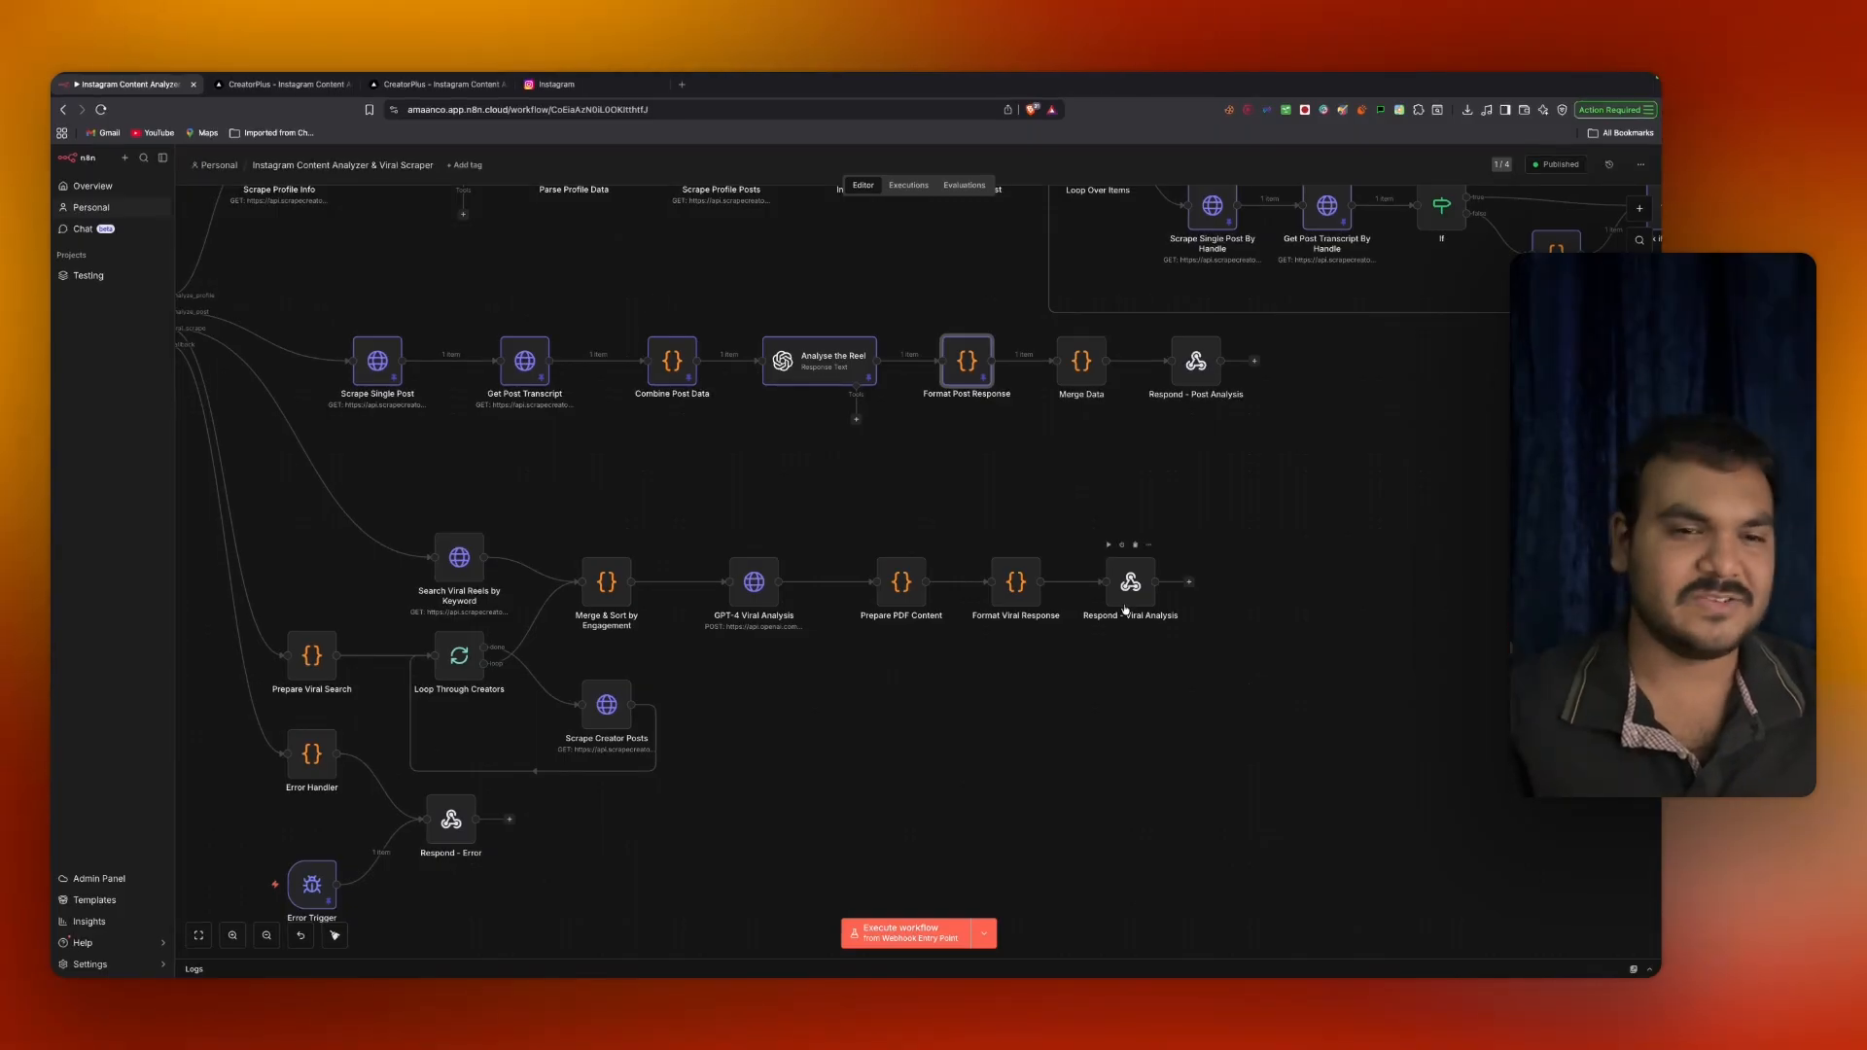
{"action": "left_click_drag", "start_coordinate": [896, 707], "coordinate": [1225, 613]}
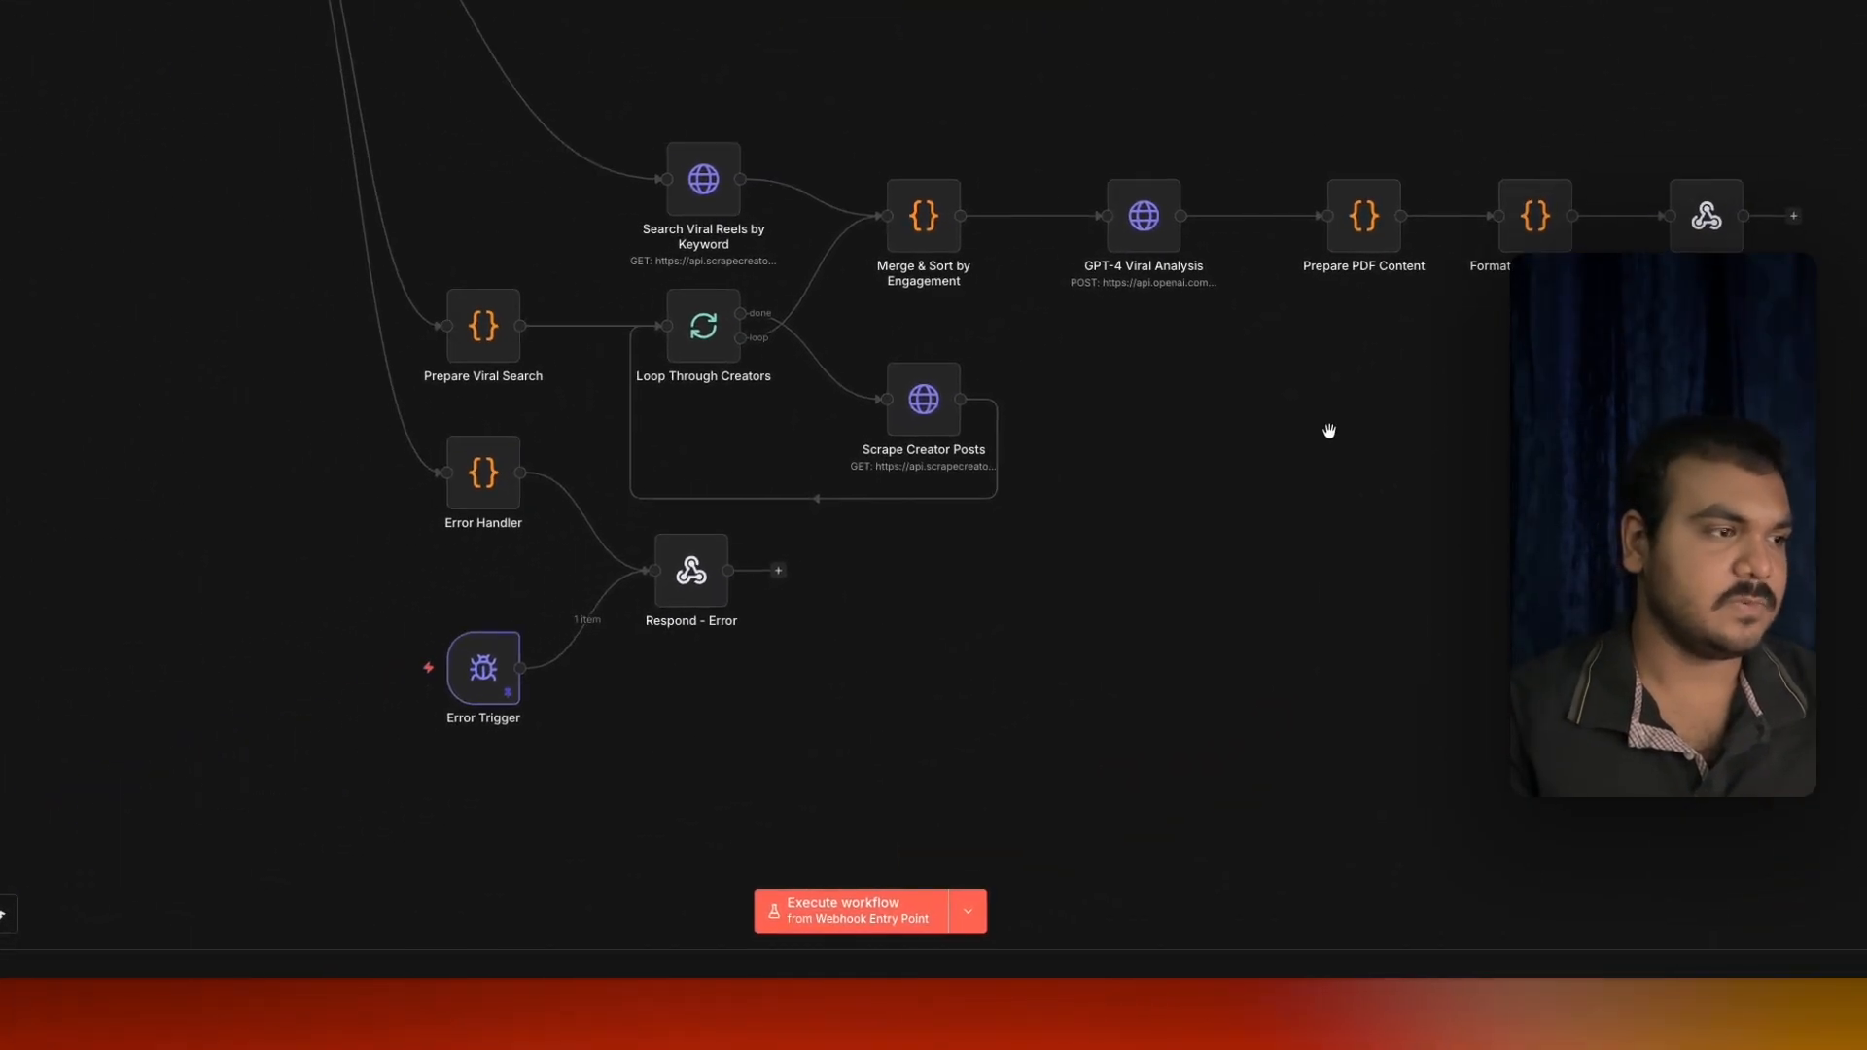
Examine the error path from Error Handler and Error Trigger to Respond - Error, and return to the wider workflow.
{"action": "scroll", "coordinate": [793, 608], "scroll_direction": "down", "scroll_amount": 2}
{"action": "left_click_drag", "start_coordinate": [593, 626], "coordinate": [793, 510]}
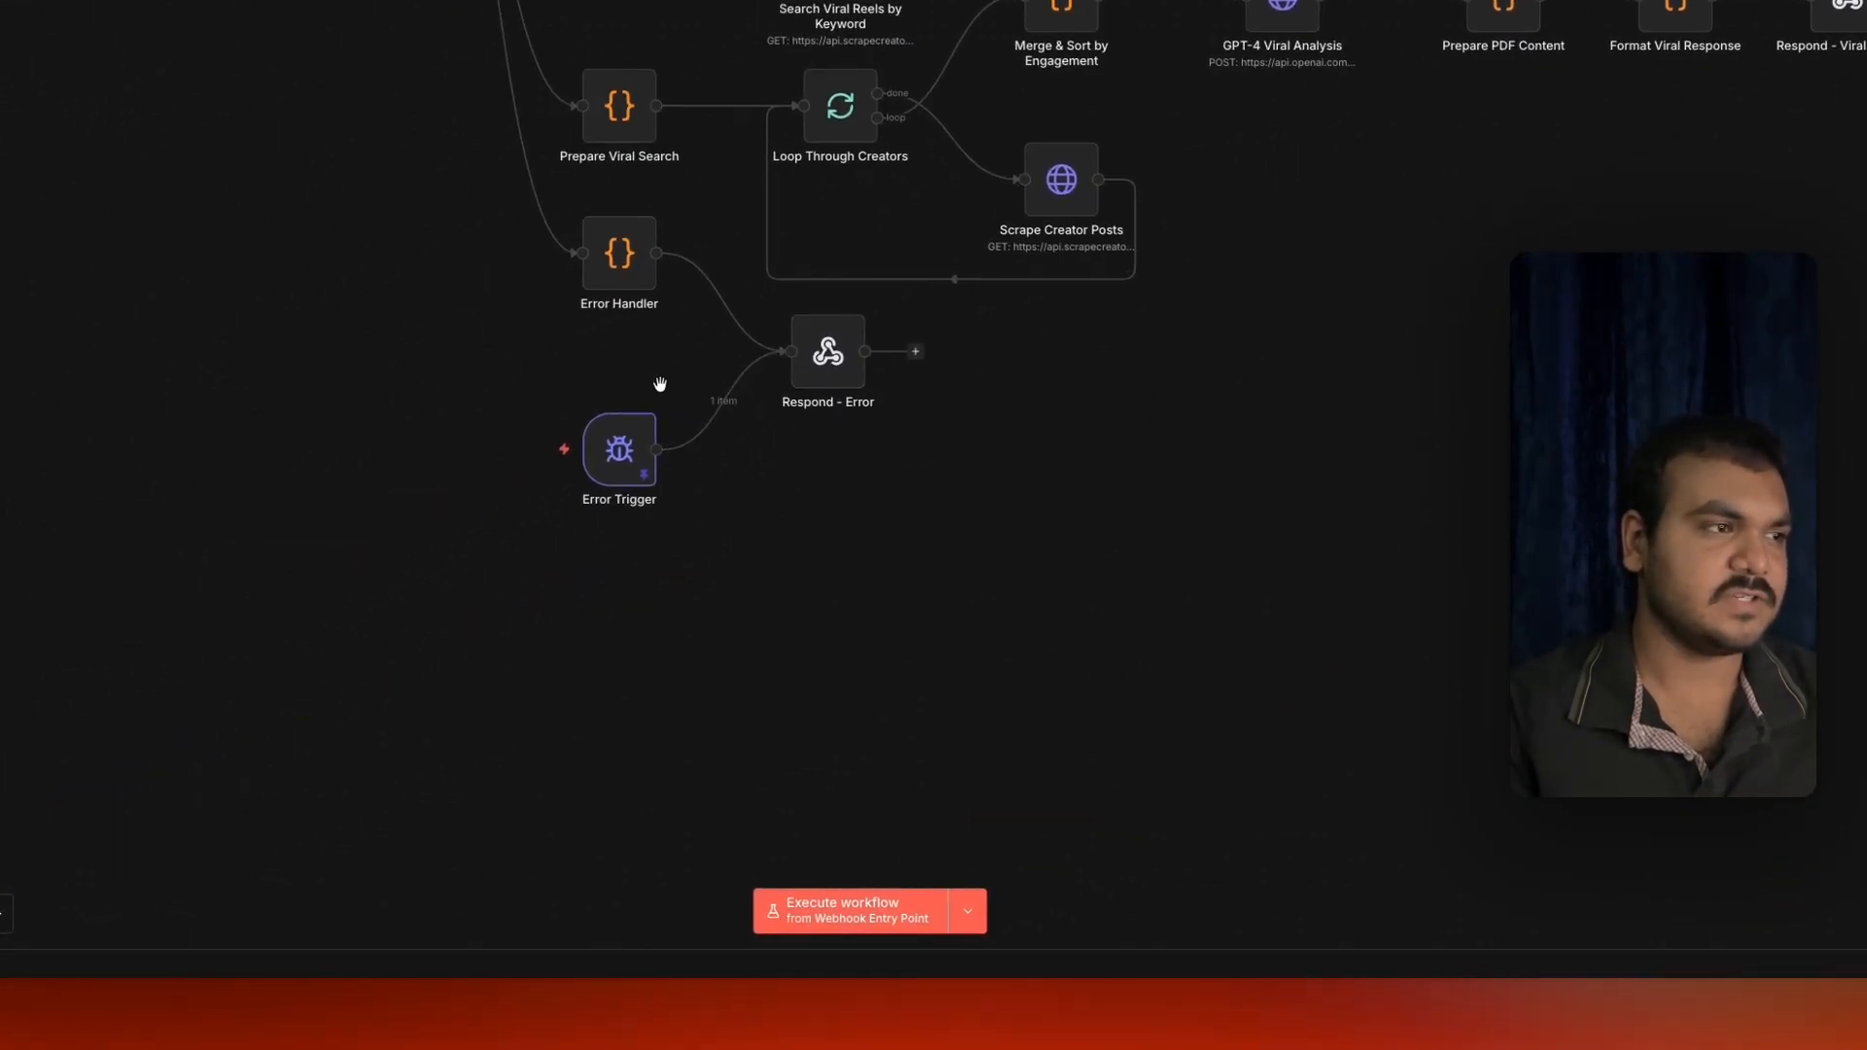
{"action": "scroll", "coordinate": [605, 323], "scroll_direction": "up", "scroll_amount": 3}
{"action": "scroll", "coordinate": [620, 489], "scroll_direction": "up", "scroll_amount": 3}
{"action": "scroll", "coordinate": [696, 481], "scroll_direction": "down", "scroll_amount": 2}
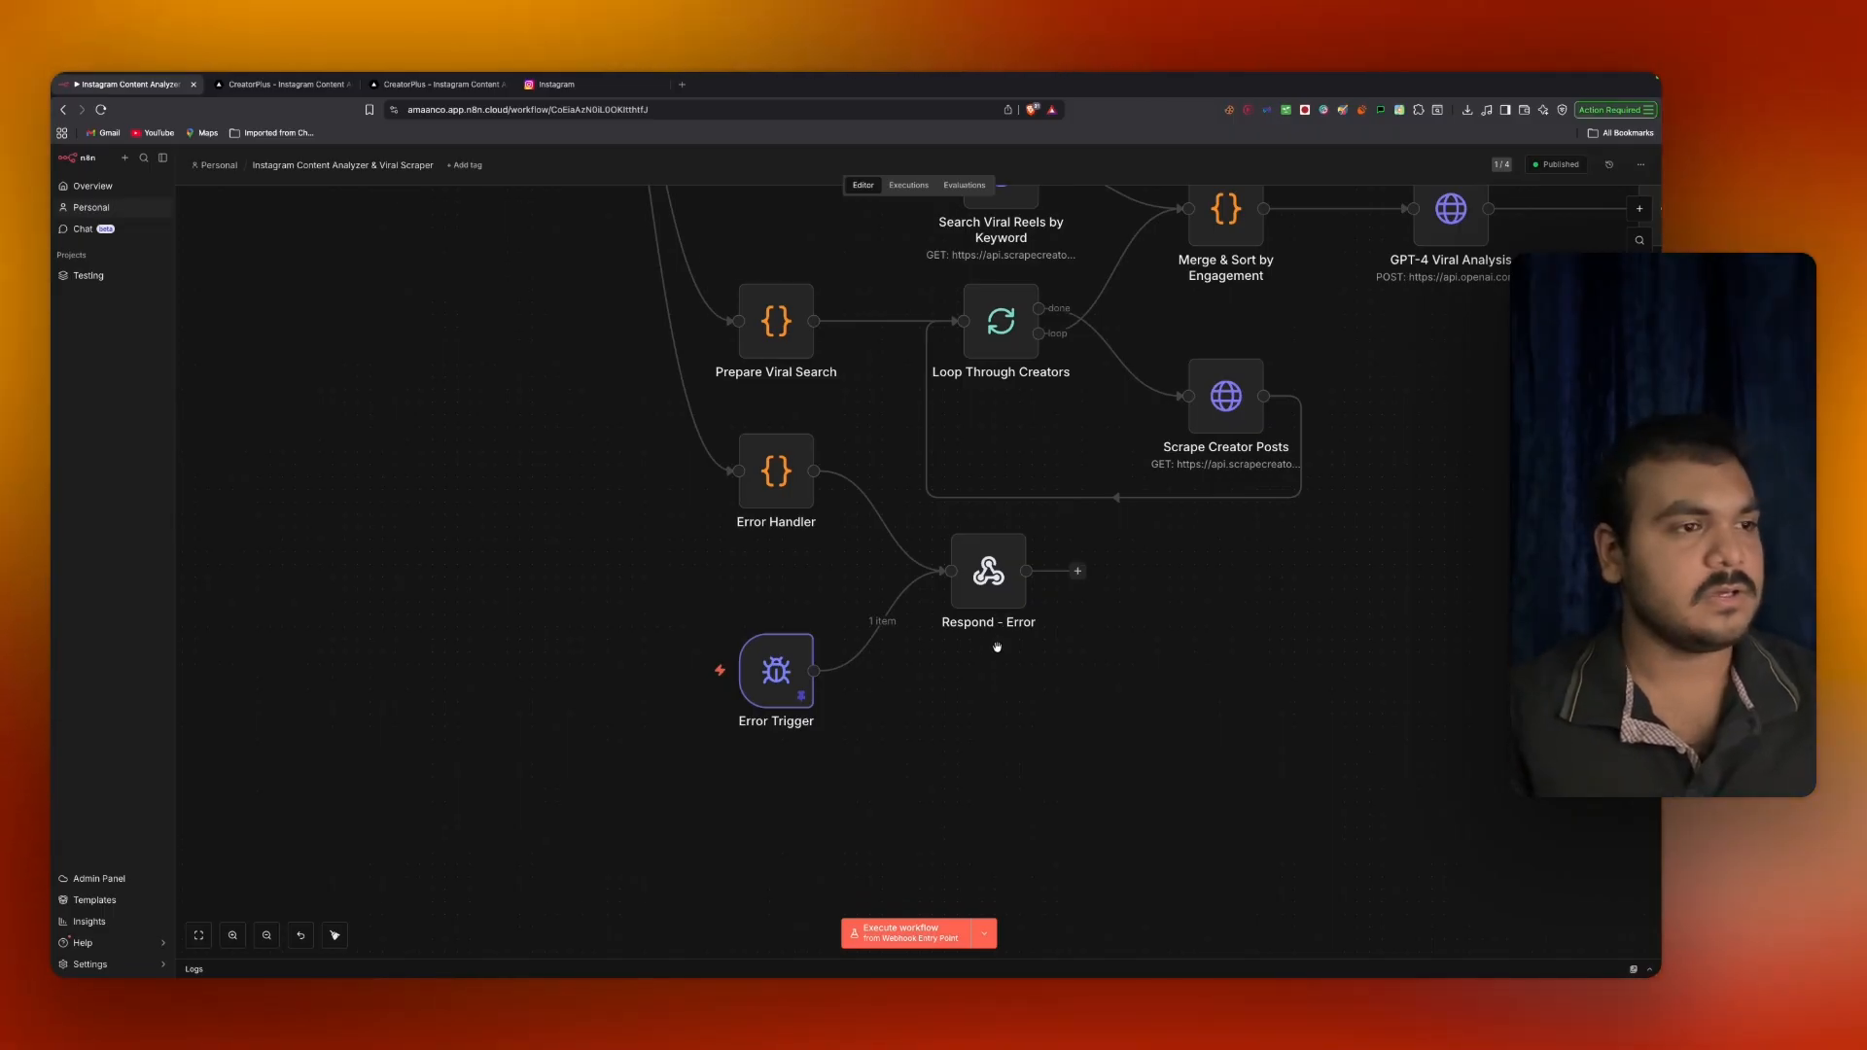
{"action": "scroll", "coordinate": [997, 646], "scroll_direction": "up", "scroll_amount": 5}
{"action": "scroll", "coordinate": [997, 649], "scroll_direction": "down", "scroll_amount": 8}
{"action": "left_click_drag", "start_coordinate": [1060, 704], "coordinate": [902, 804]}
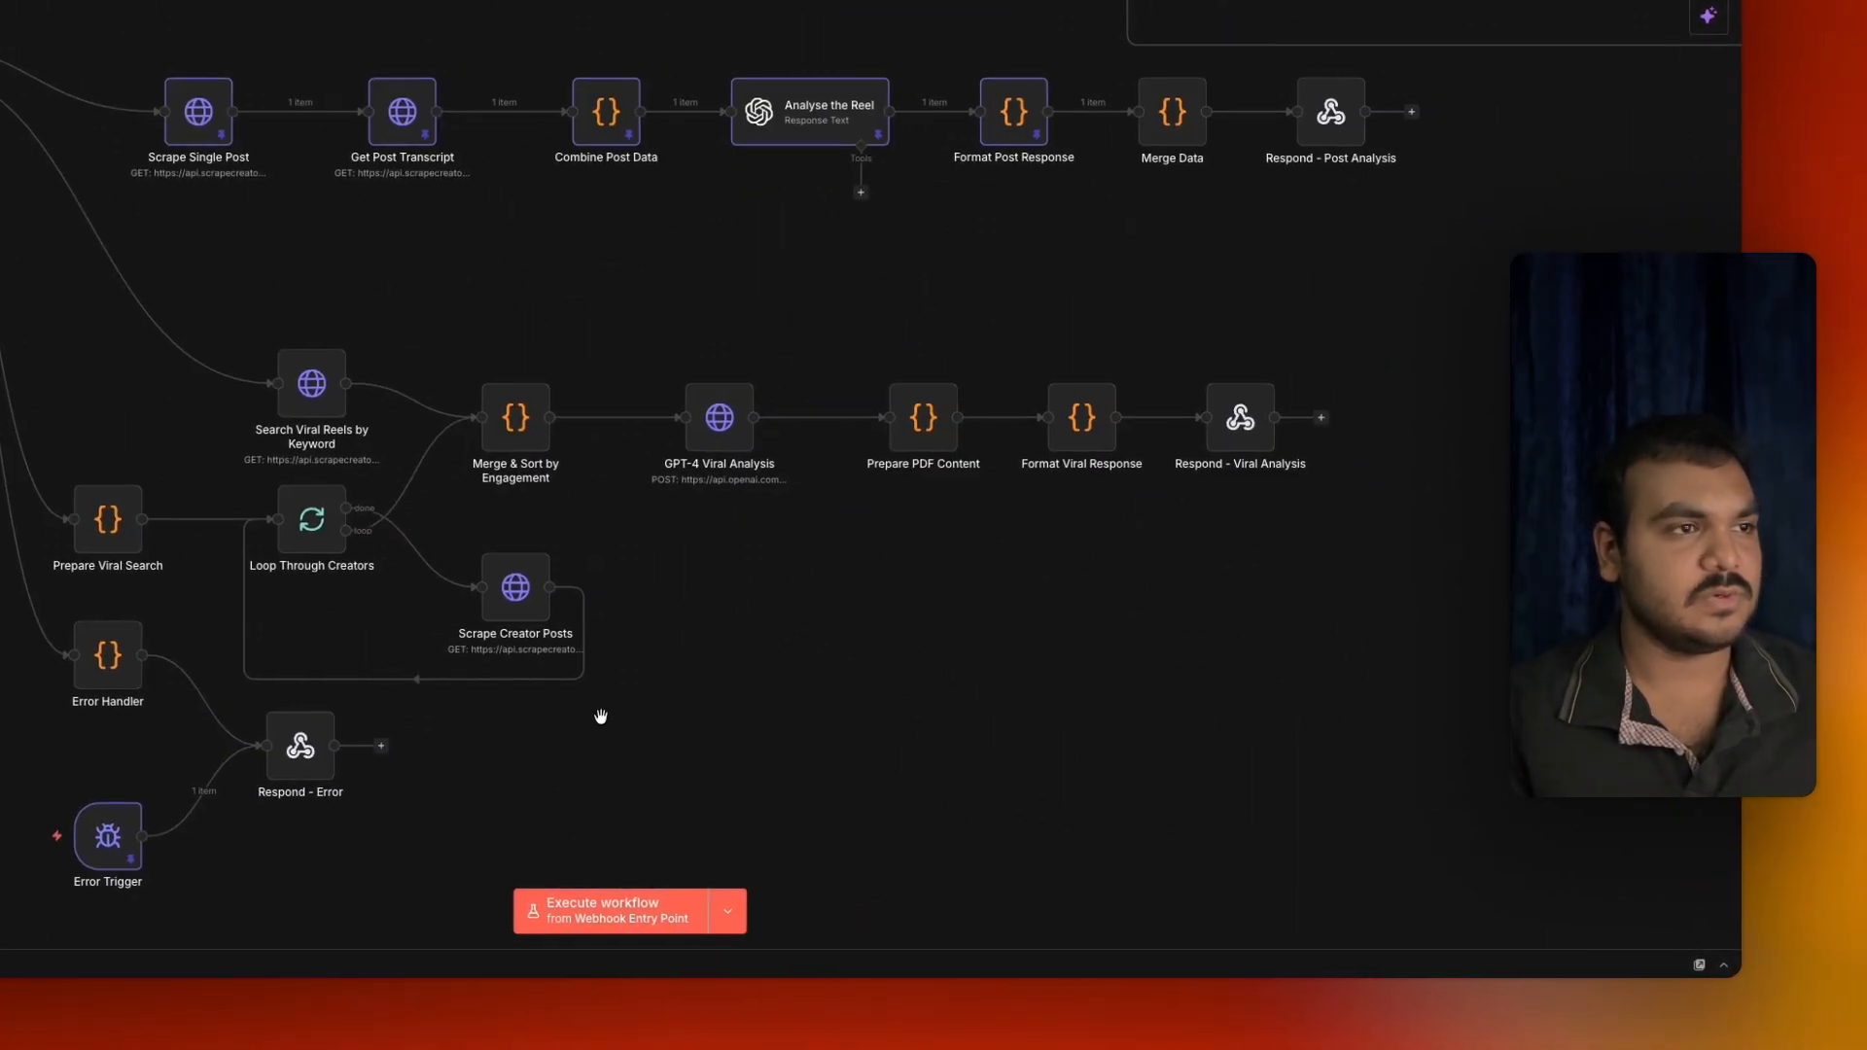
View the whole n8n workflow with all its branches, and switch to CreatorPlus's Competitor Tracking page.
{"action": "scroll", "coordinate": [608, 710], "scroll_direction": "down", "scroll_amount": 6}
{"action": "scroll", "coordinate": [700, 694], "scroll_direction": "up", "scroll_amount": 2}
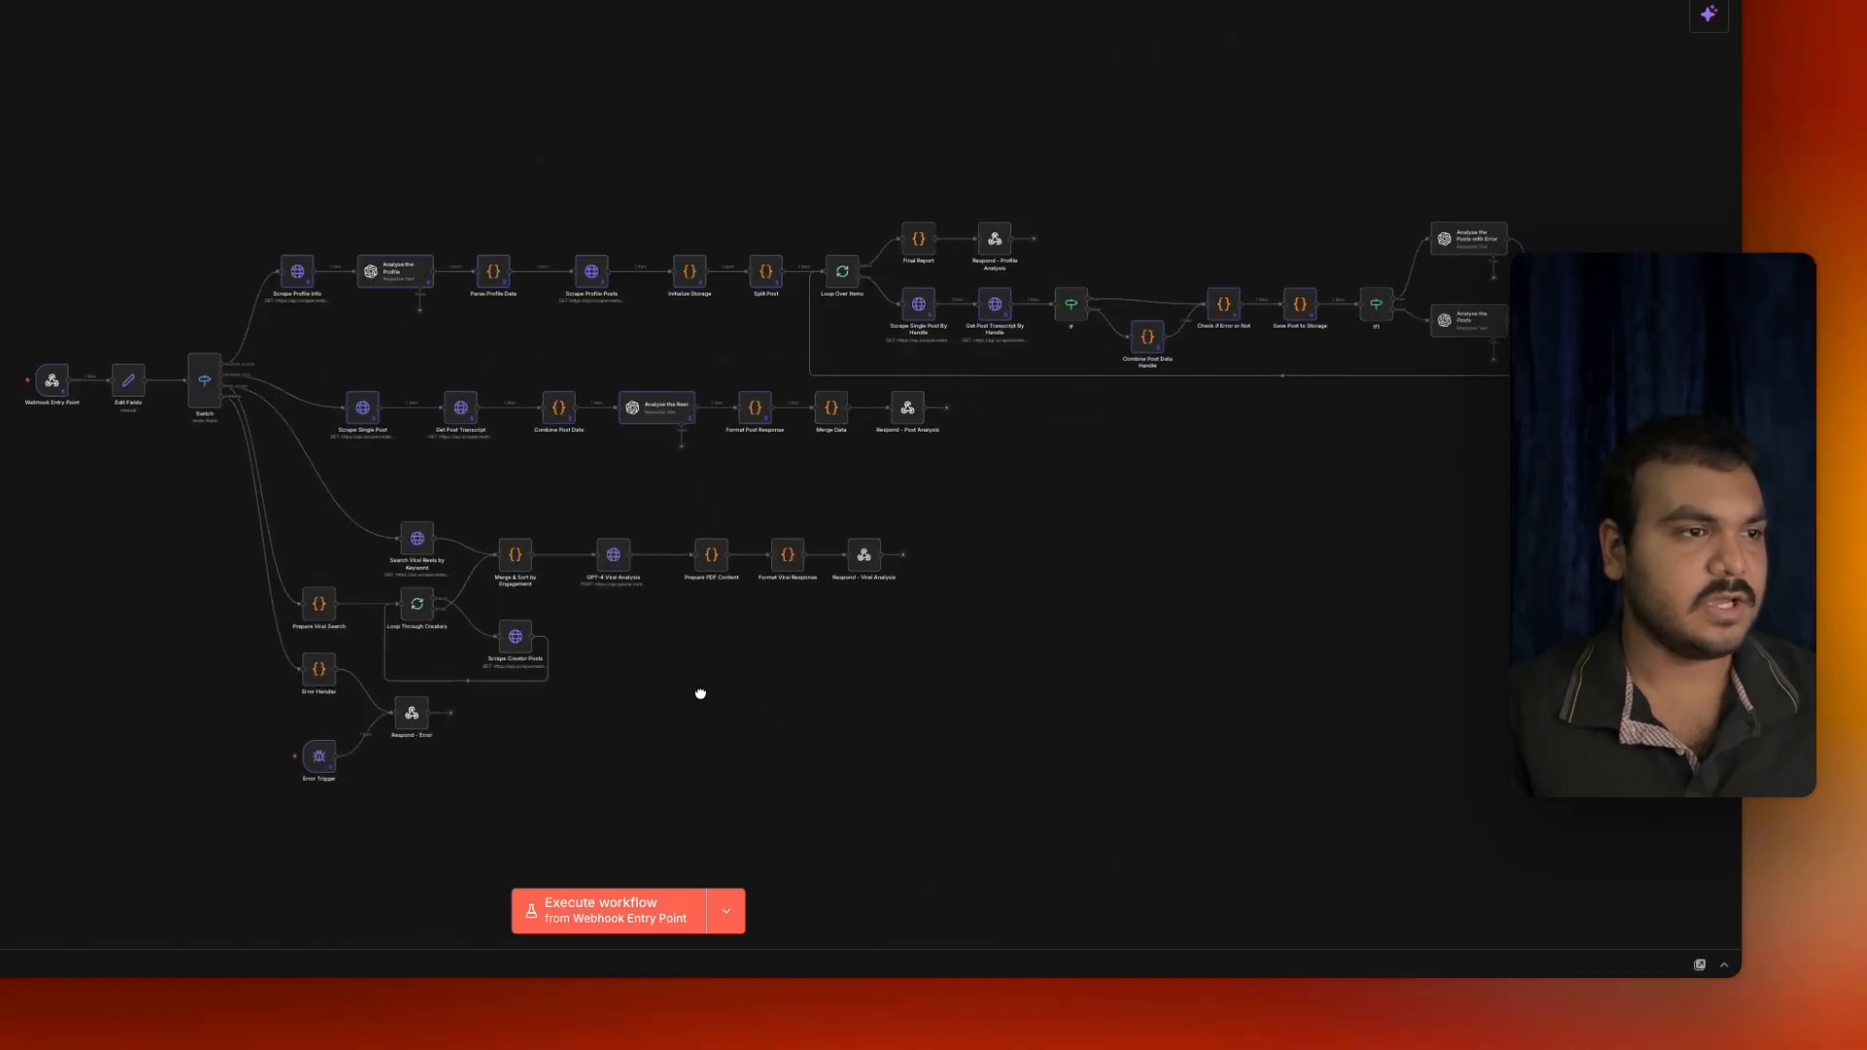
{"action": "left_click_drag", "start_coordinate": [701, 693], "coordinate": [542, 671]}
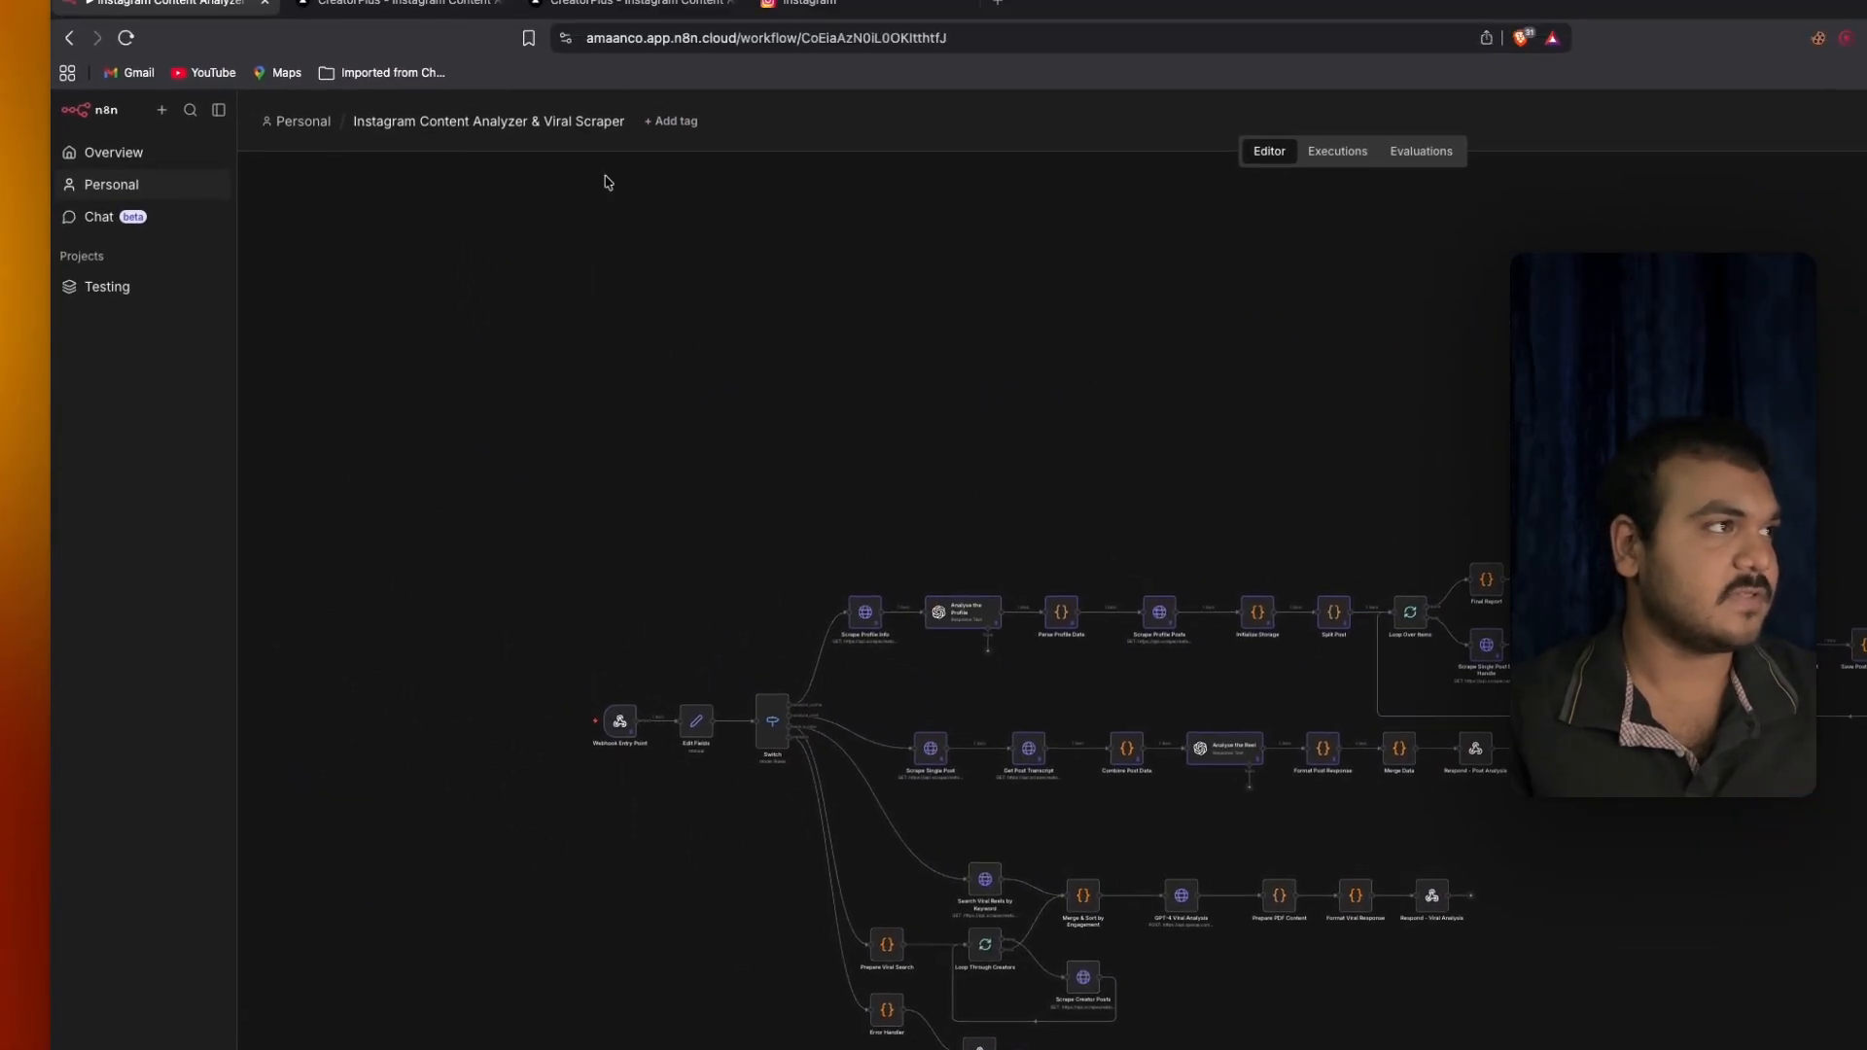
{"action": "left_click", "coordinate": [603, 8]}
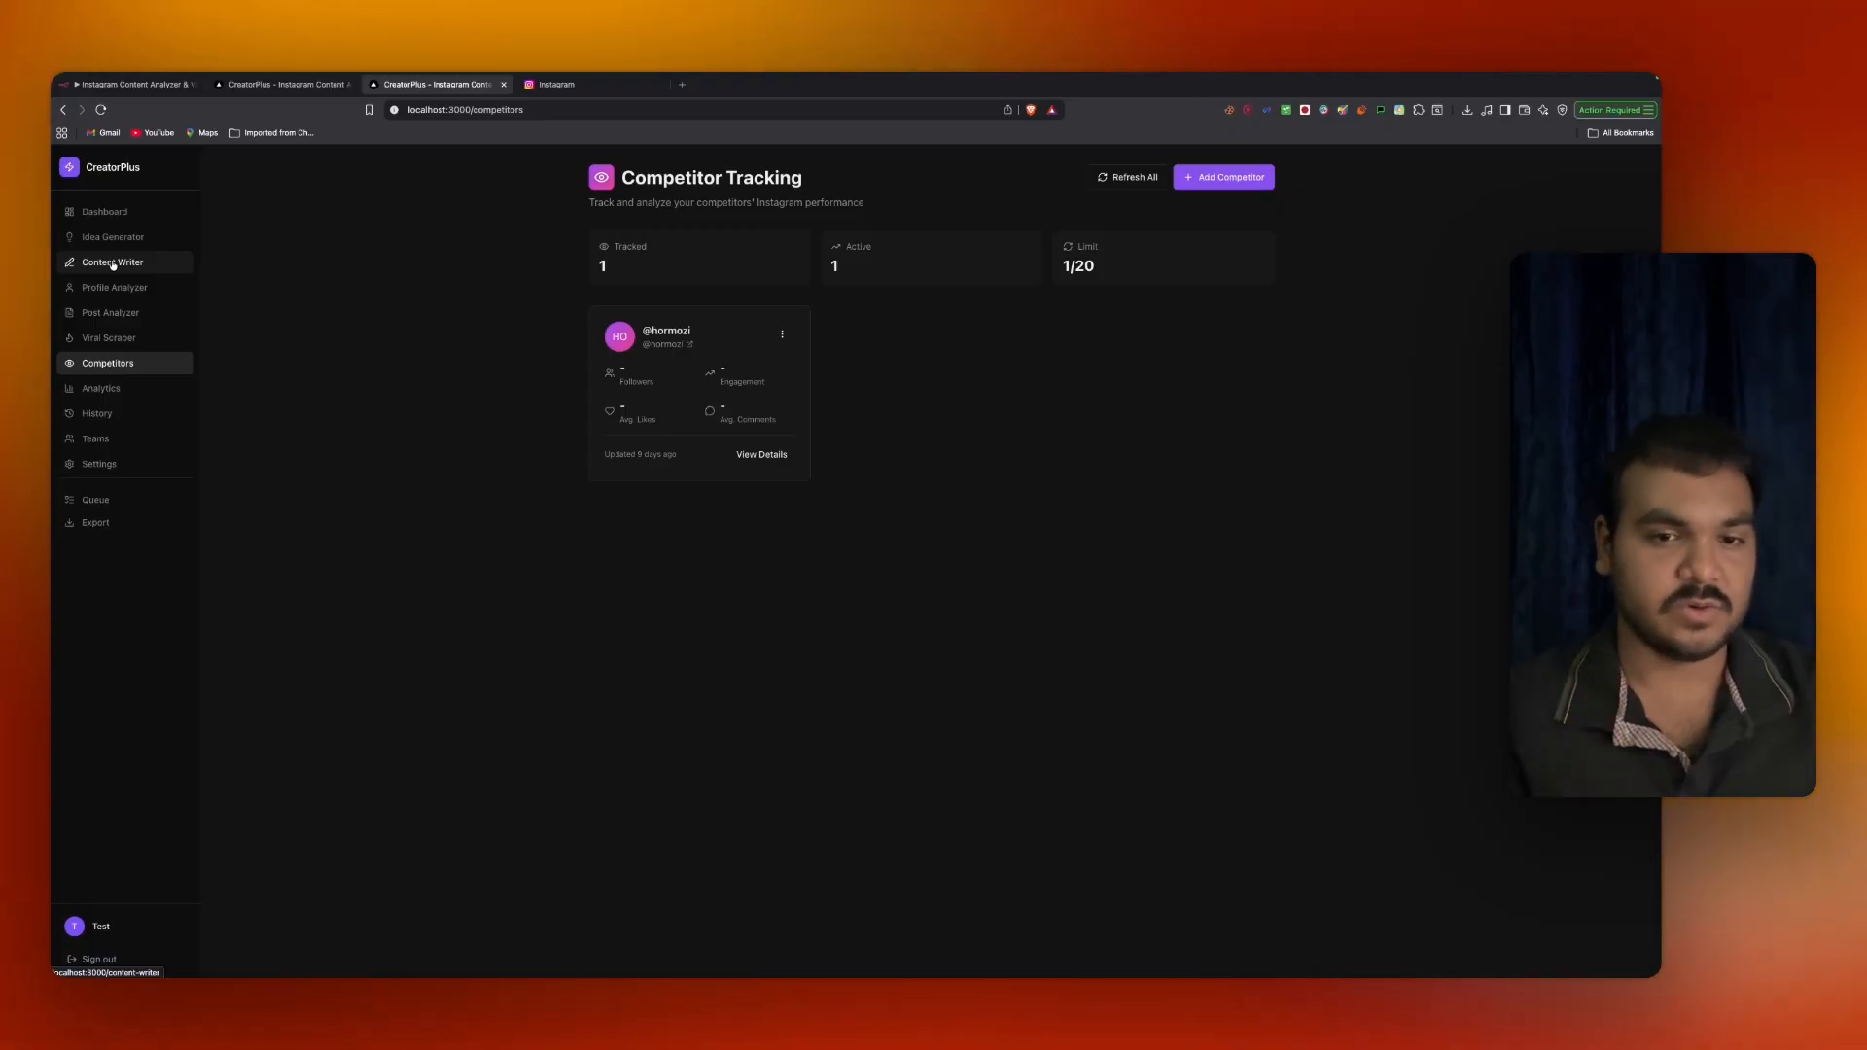
Switch to the code editor, look through the creatorplus project's file tree, and return to the browser.
{"action": "key", "text": "ctrl+Left"}
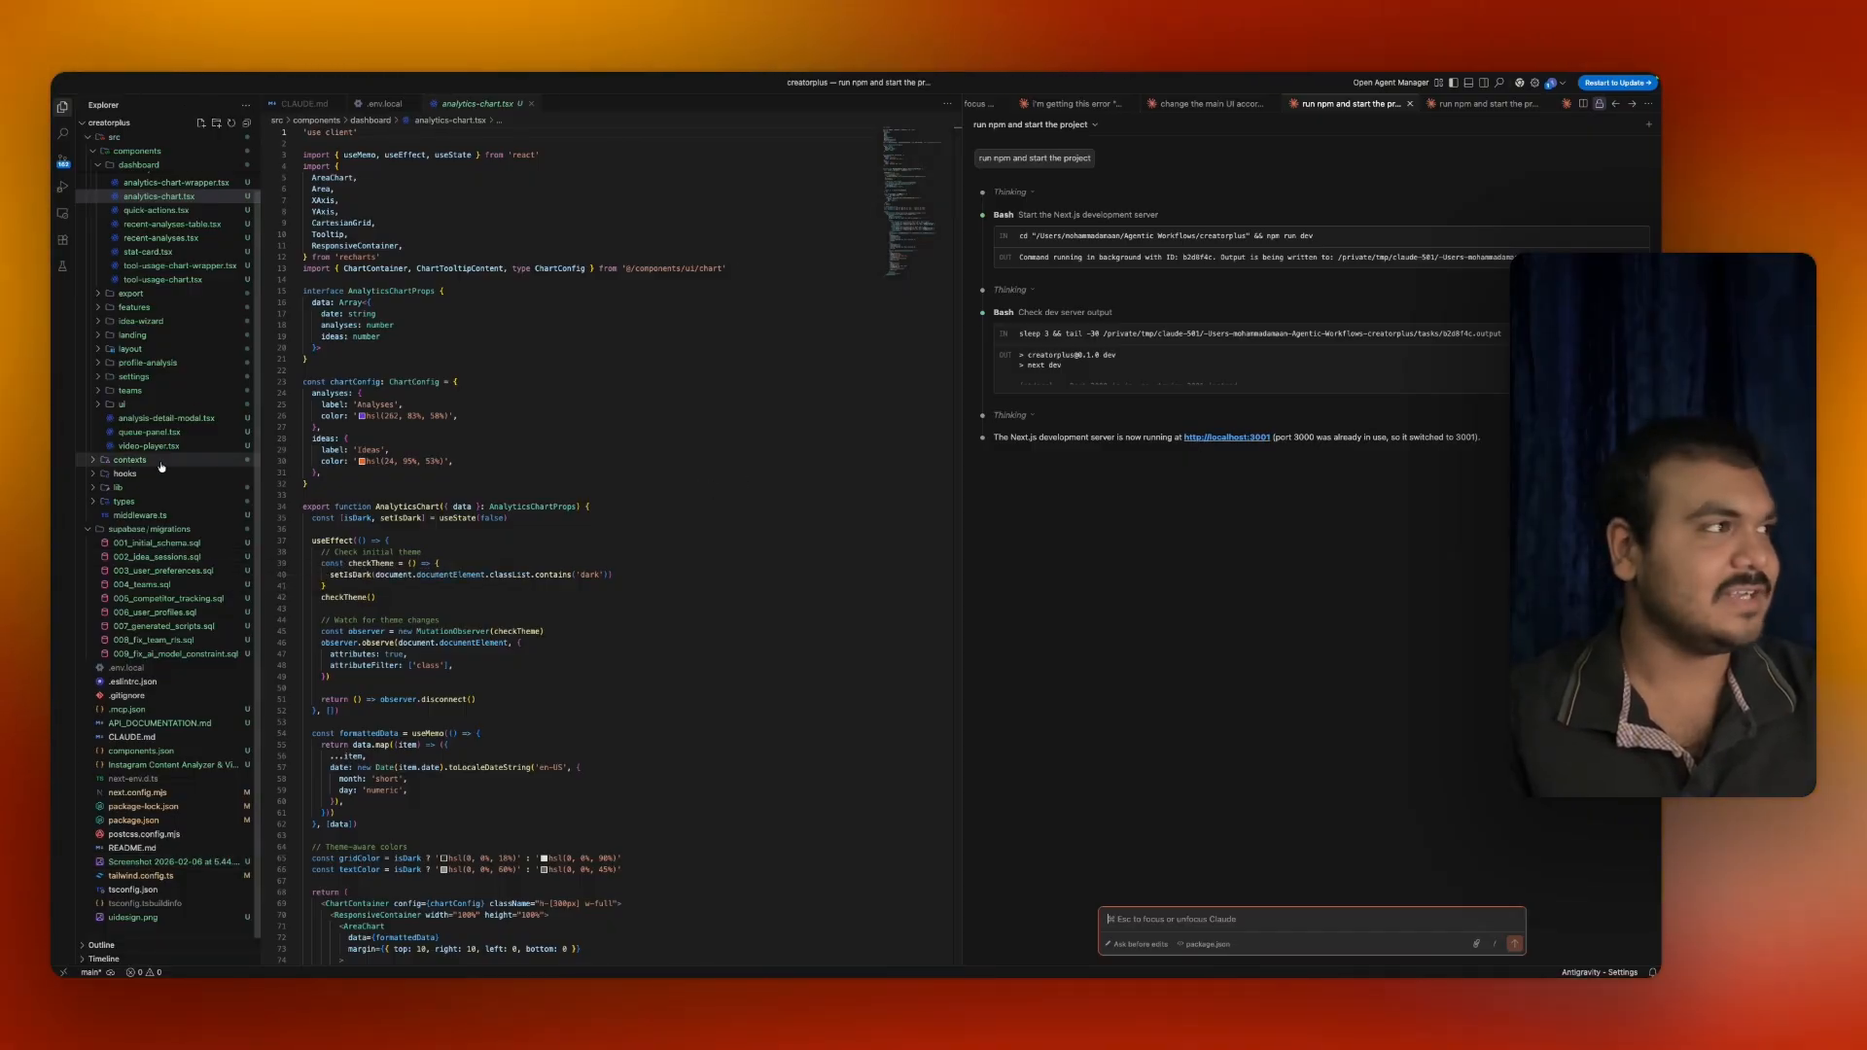
{"action": "scroll", "coordinate": [129, 195], "scroll_direction": "up", "scroll_amount": 3}
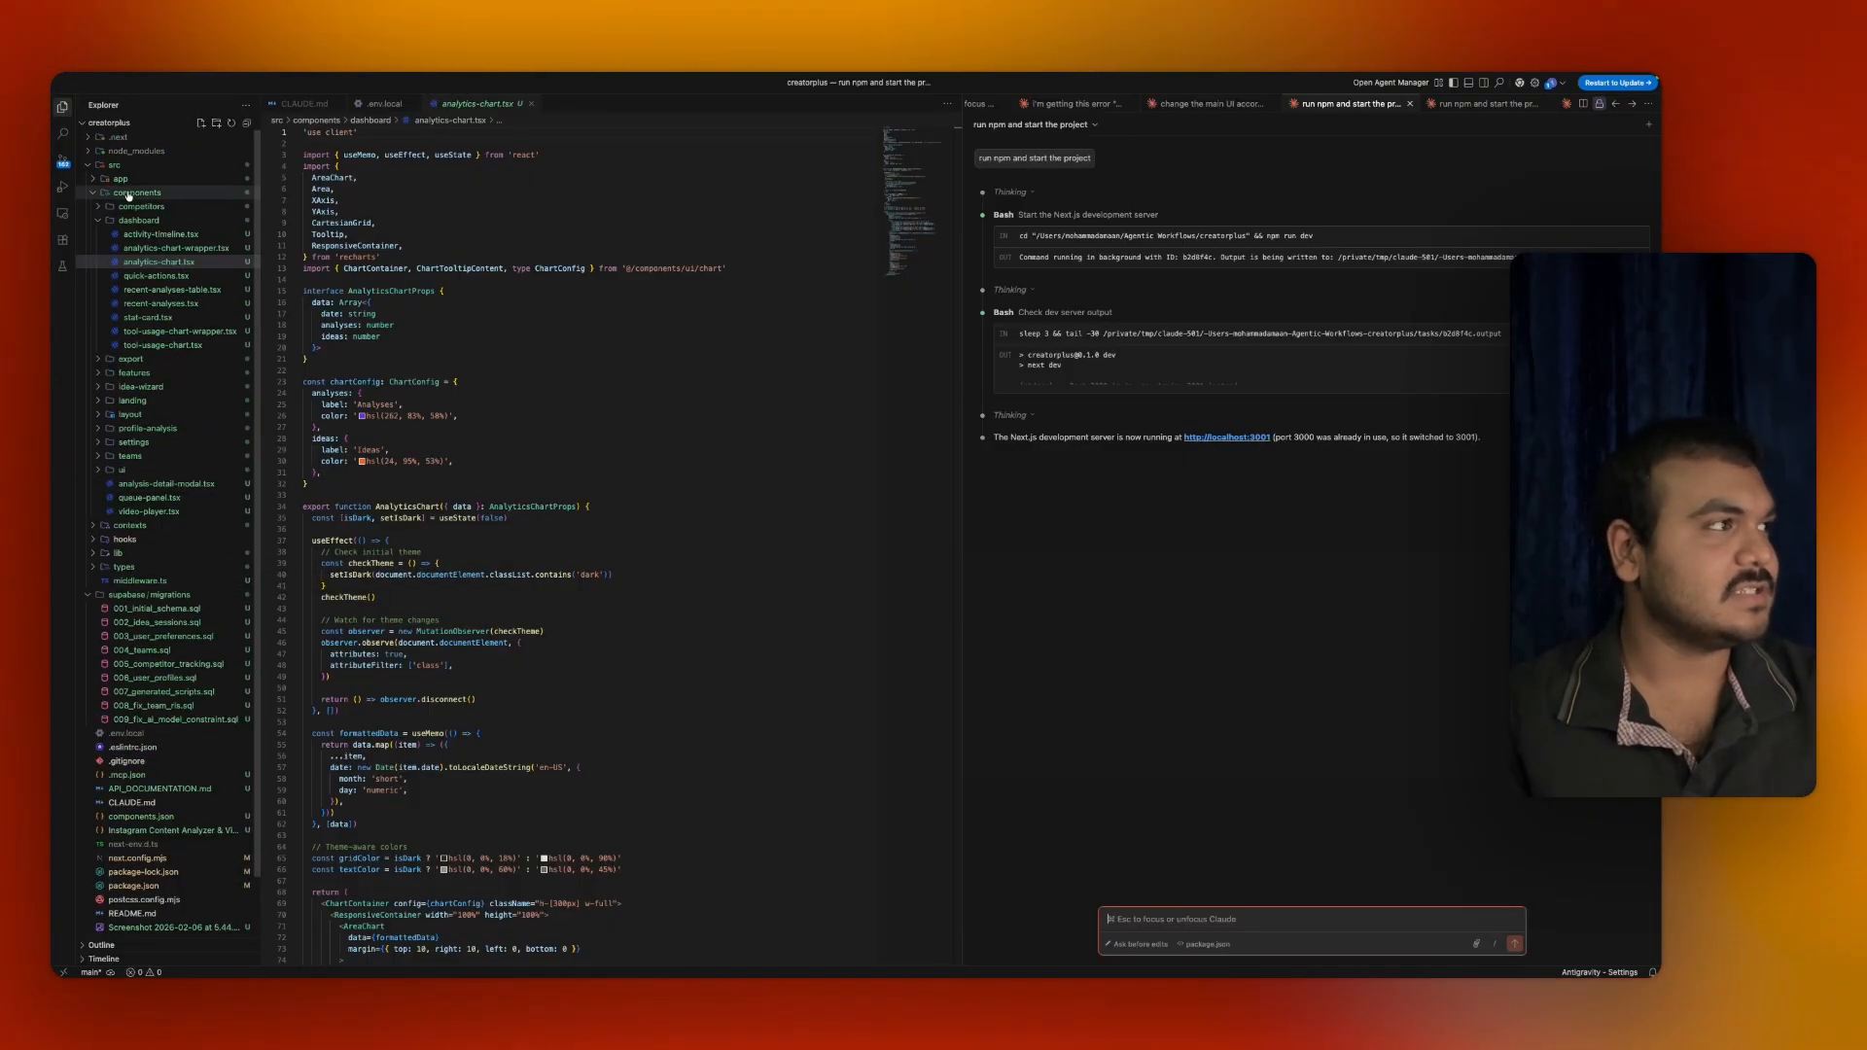
{"action": "key", "text": "ctrl+Right"}
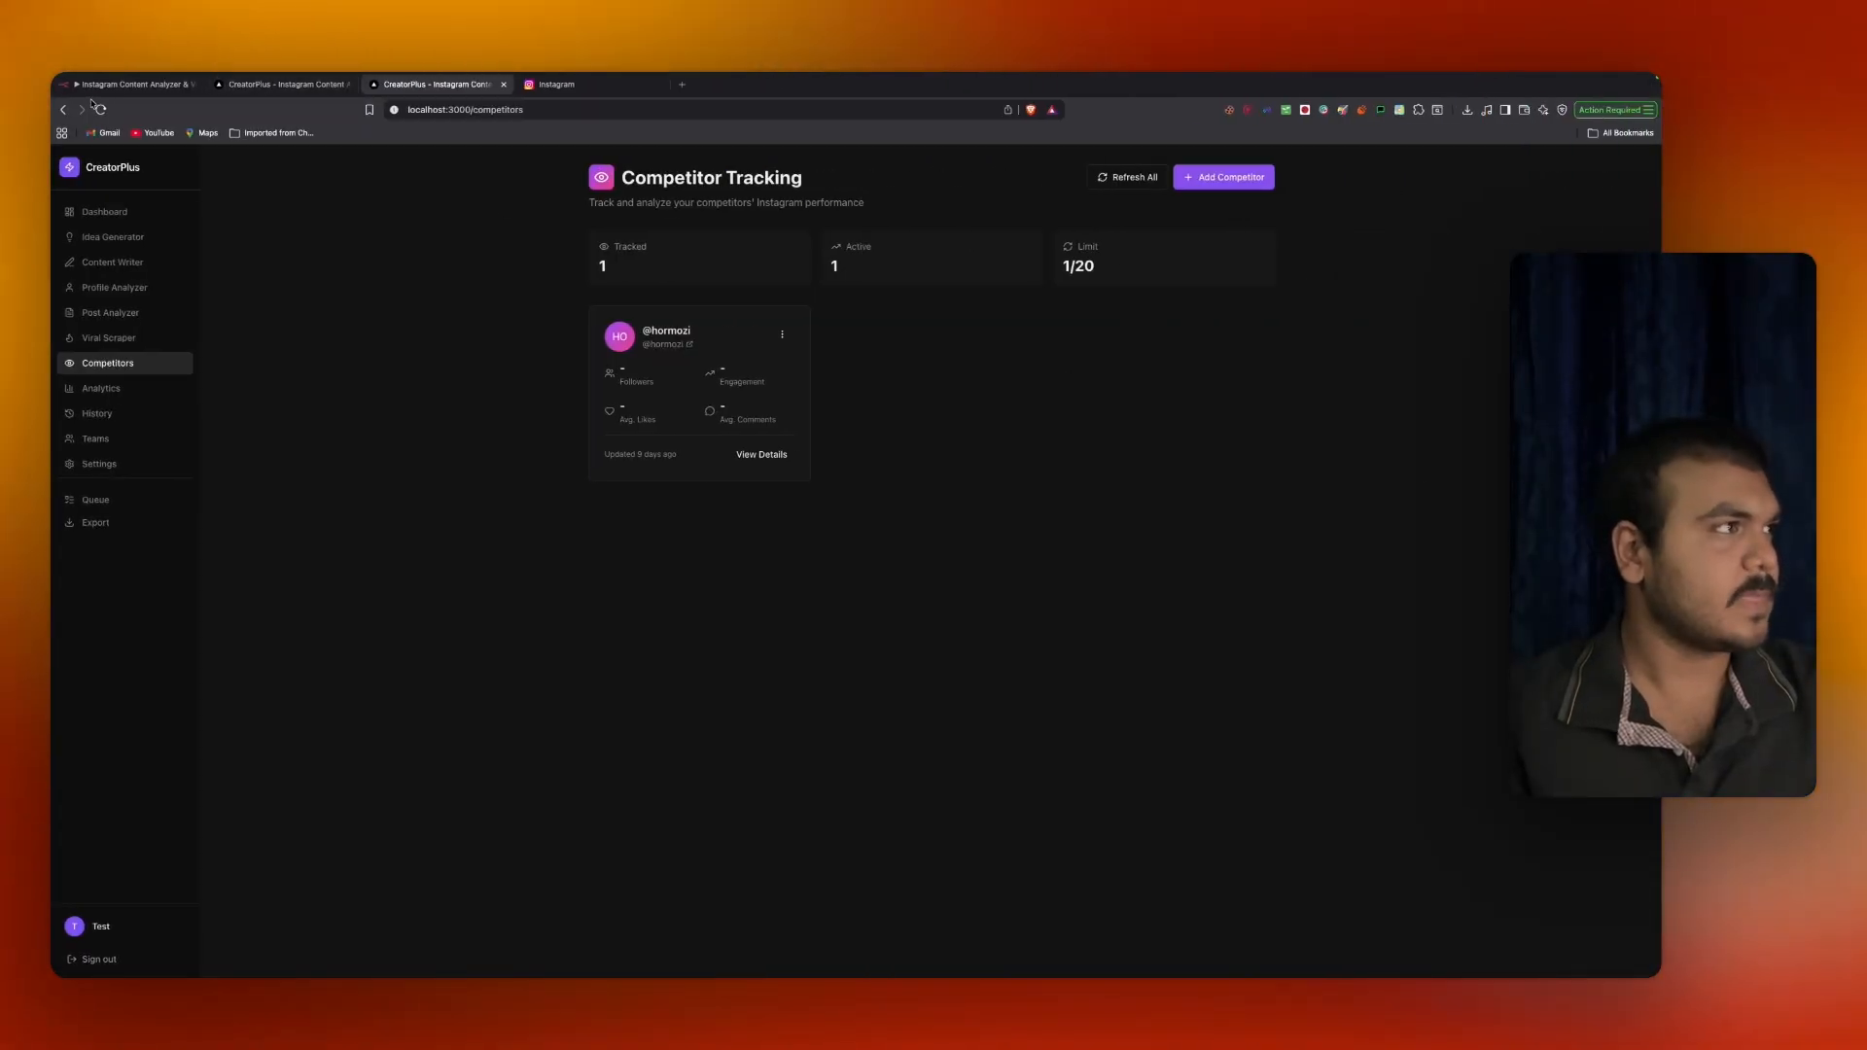
Open the Creator Plus App project in Supabase and bring up its SQL Editor.
{"action": "left_click", "coordinate": [132, 84]}
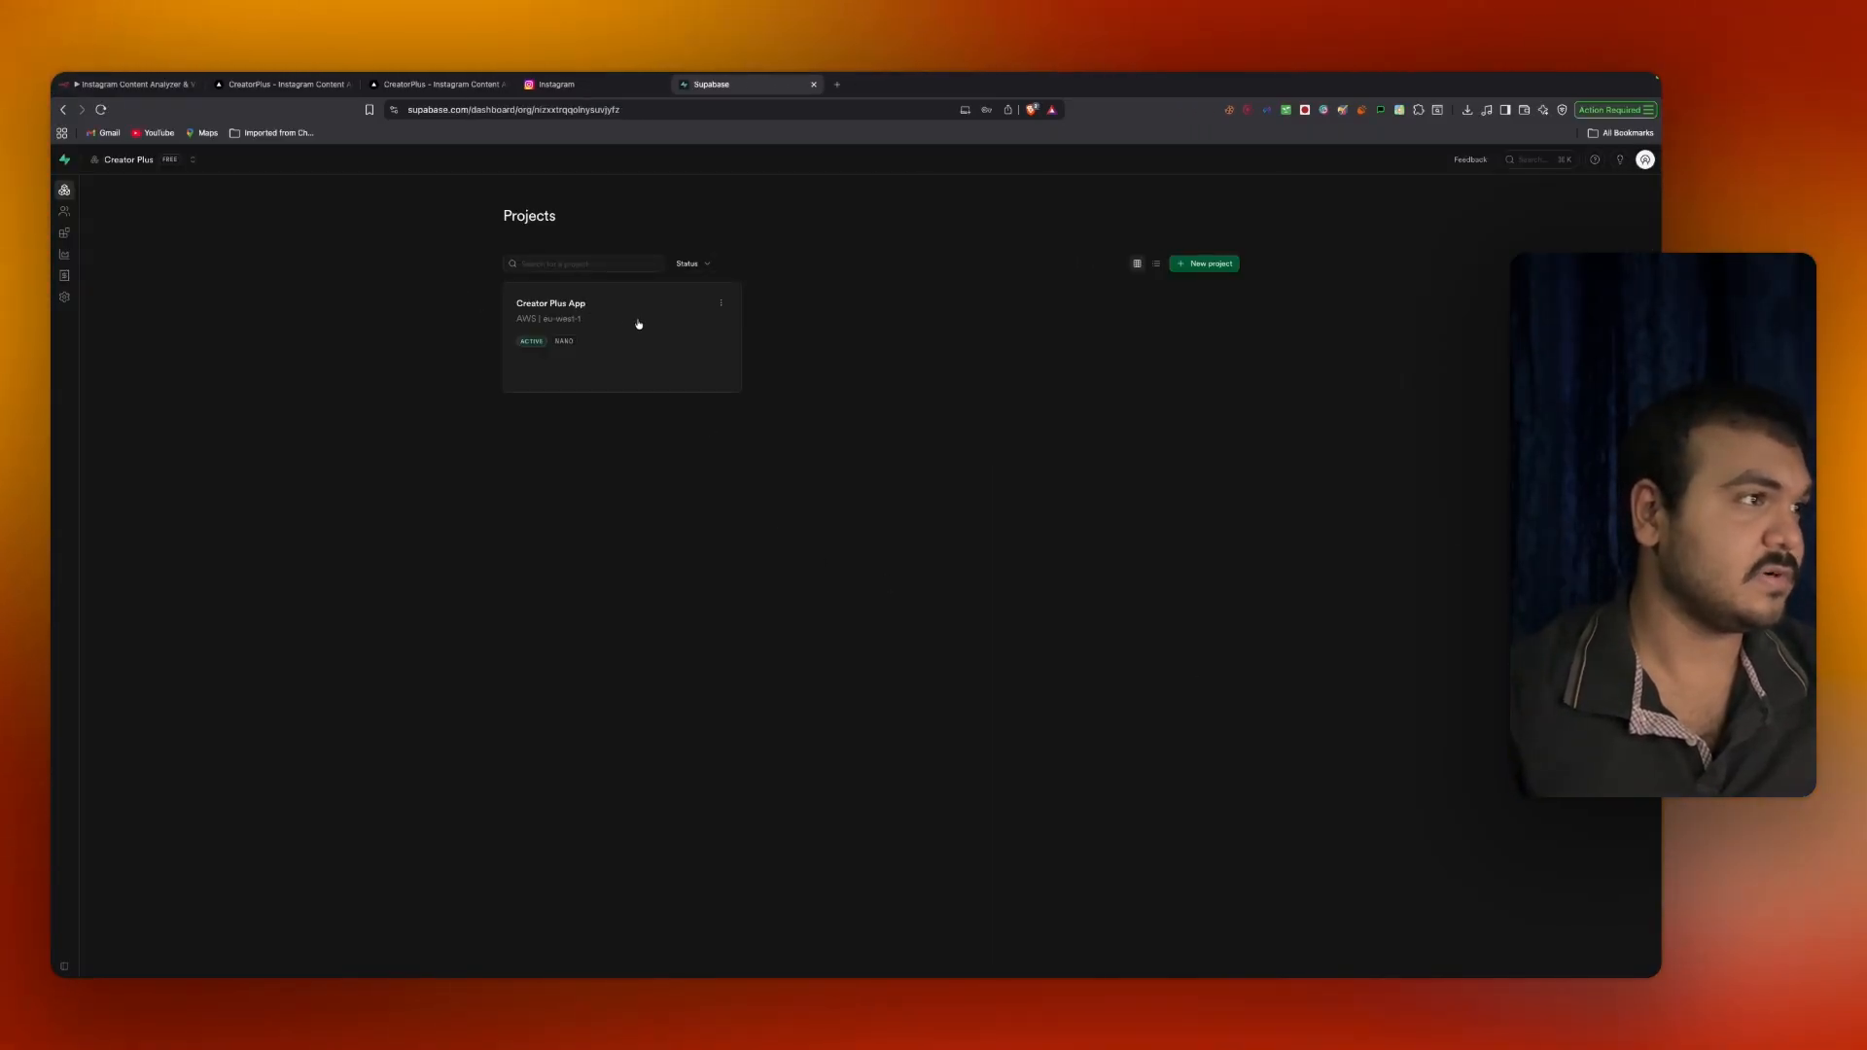
{"action": "left_click", "coordinate": [572, 309]}
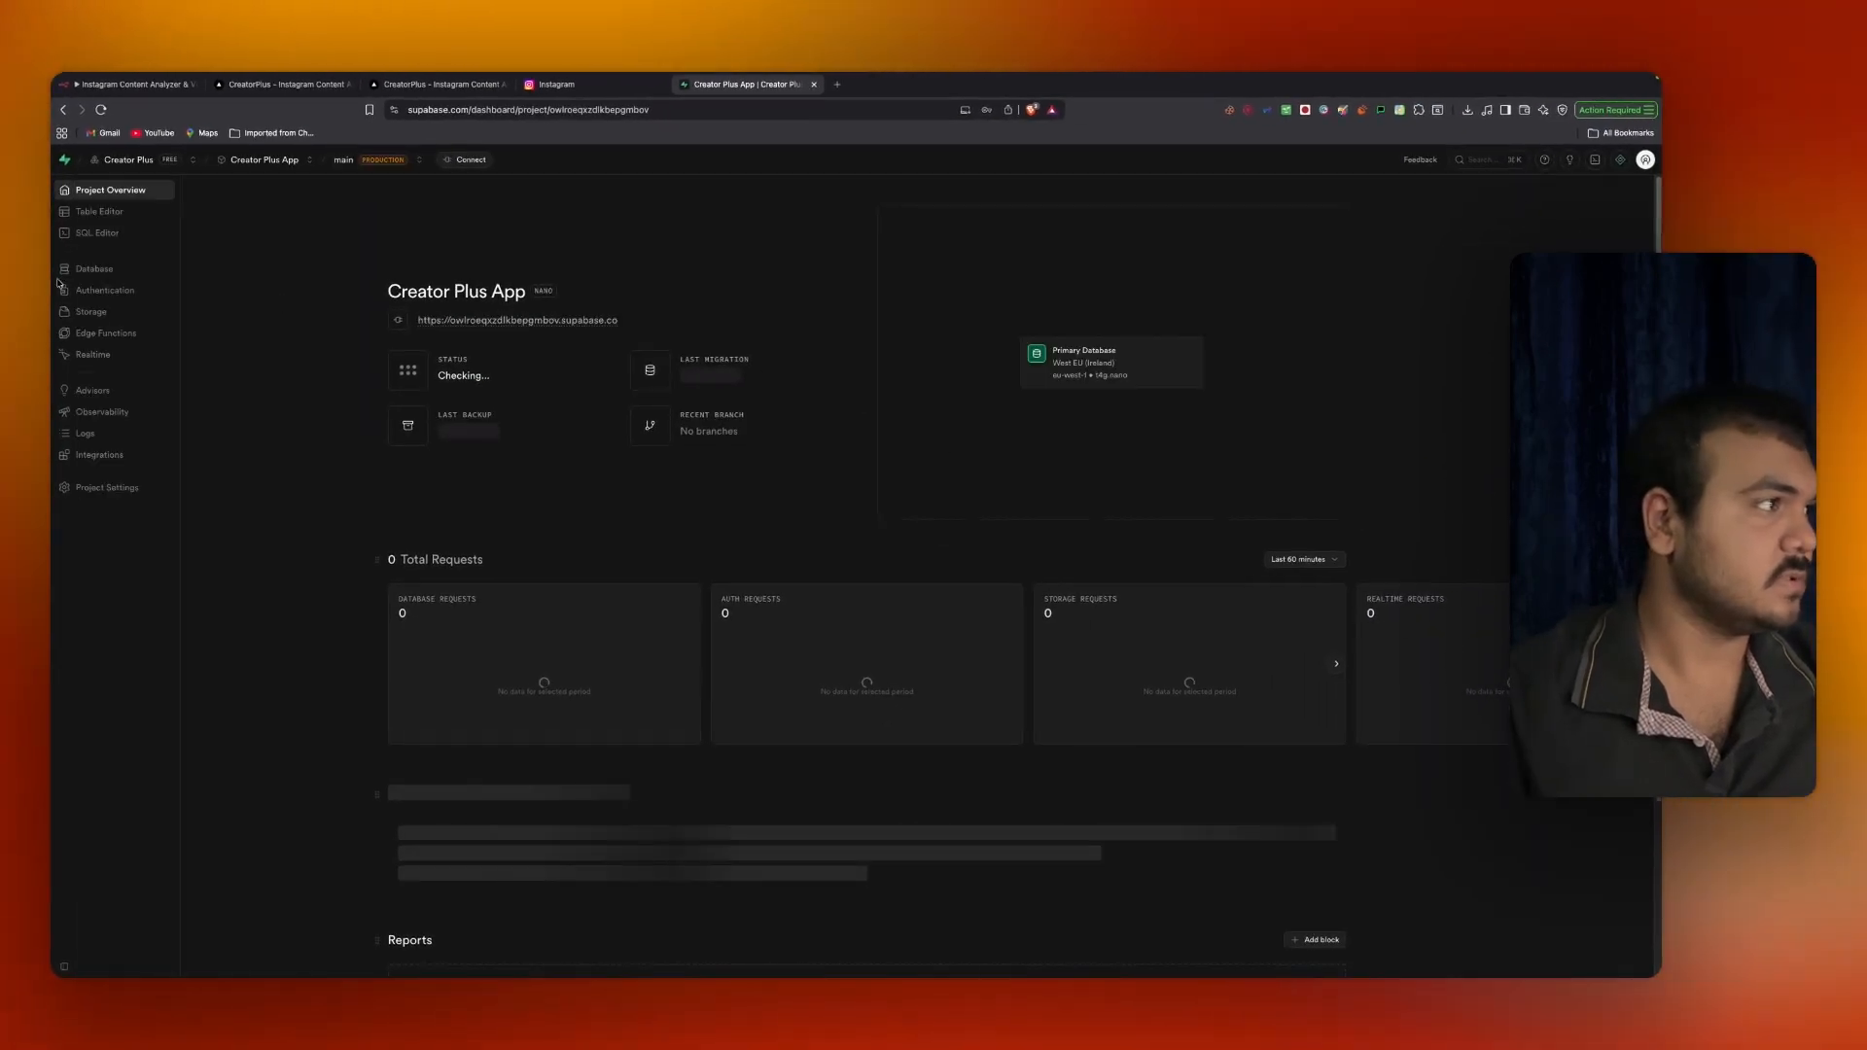
{"action": "left_click", "coordinate": [109, 233]}
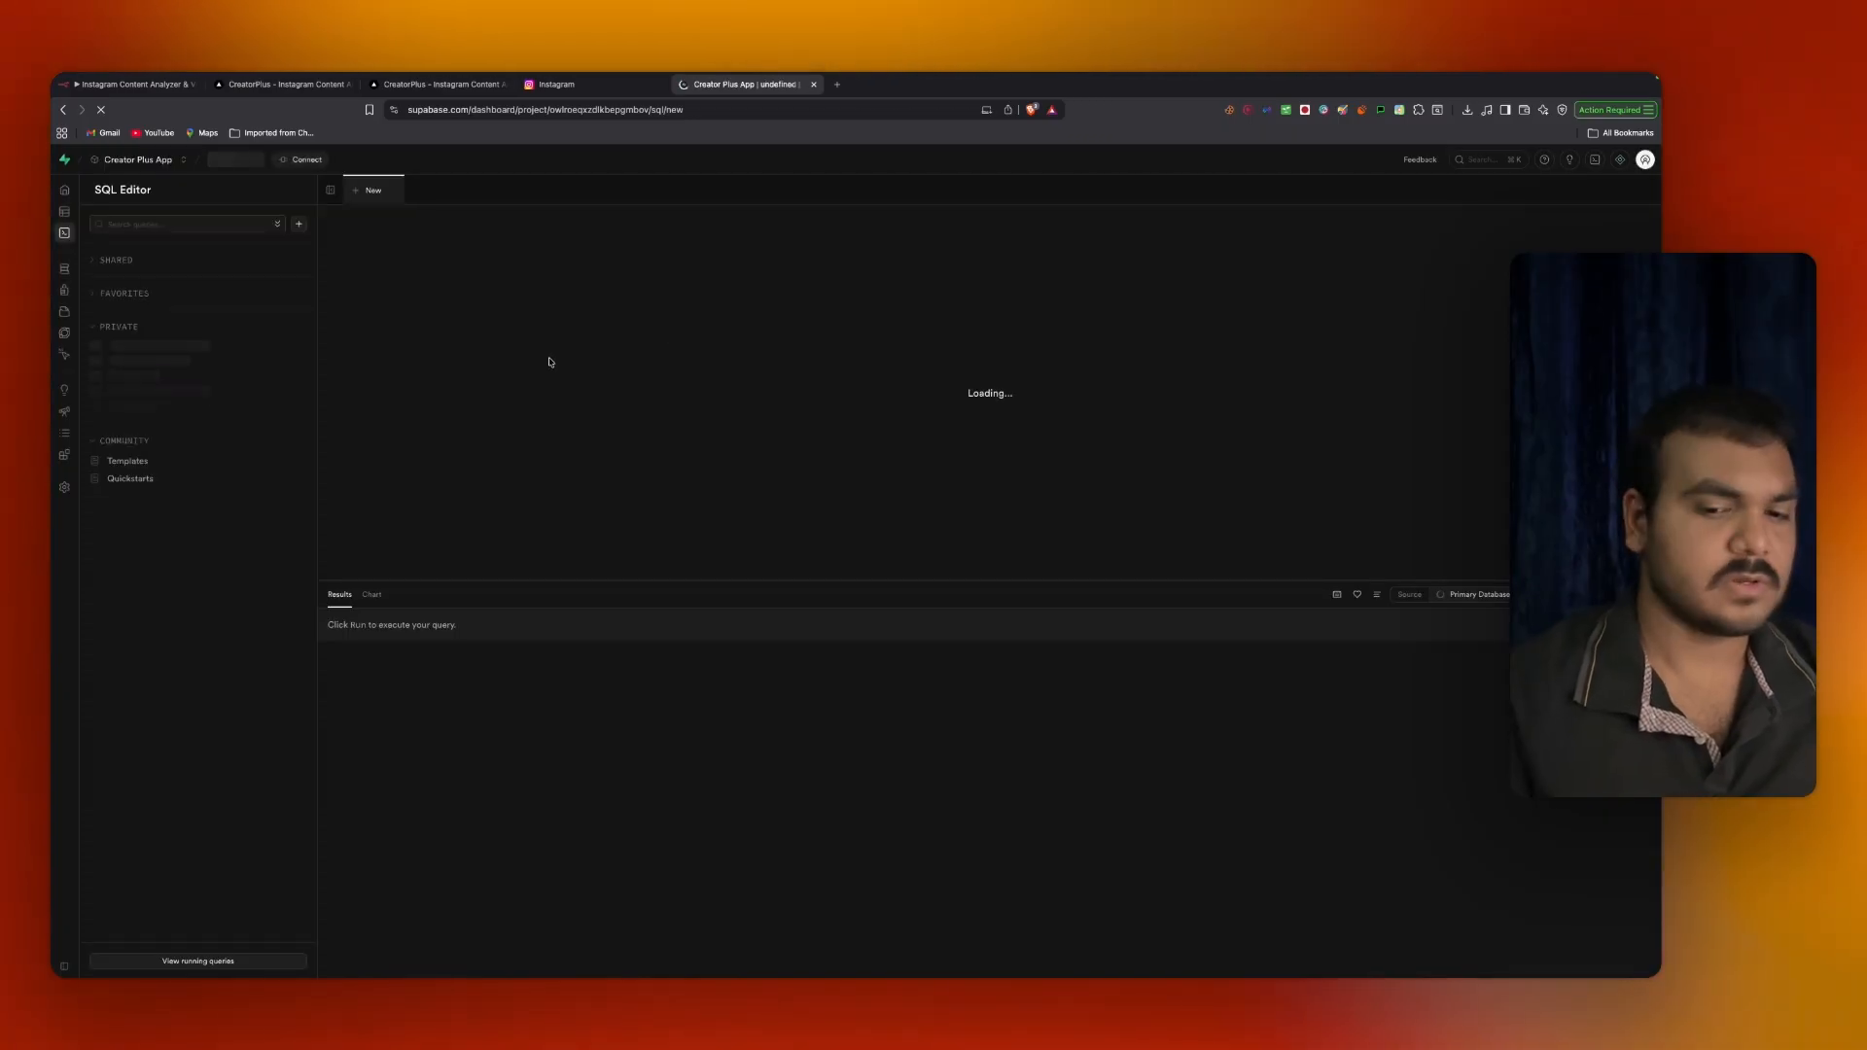
Open the 001_initial_schema.sql migration in the code editor, review its table definitions, and return to the Supabase SQL Editor.
{"action": "key", "text": "ctrl+Left"}
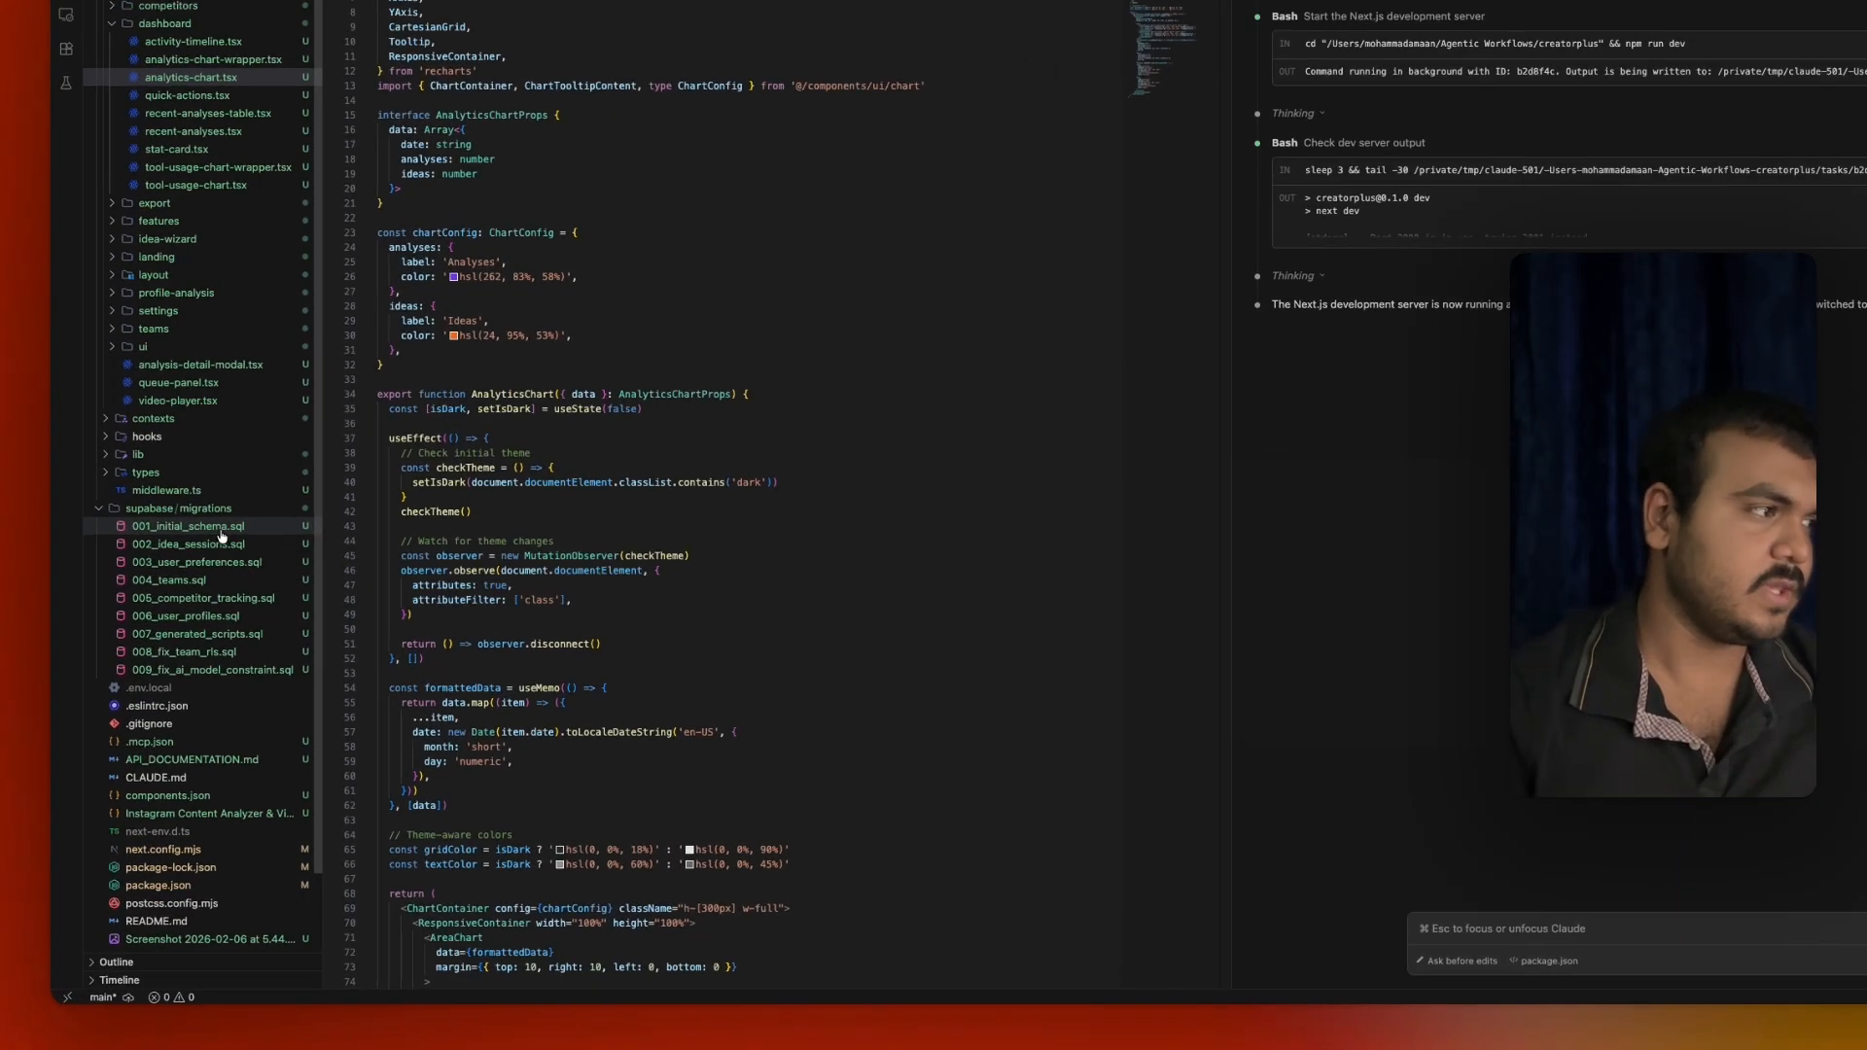
{"action": "left_click", "coordinate": [220, 530]}
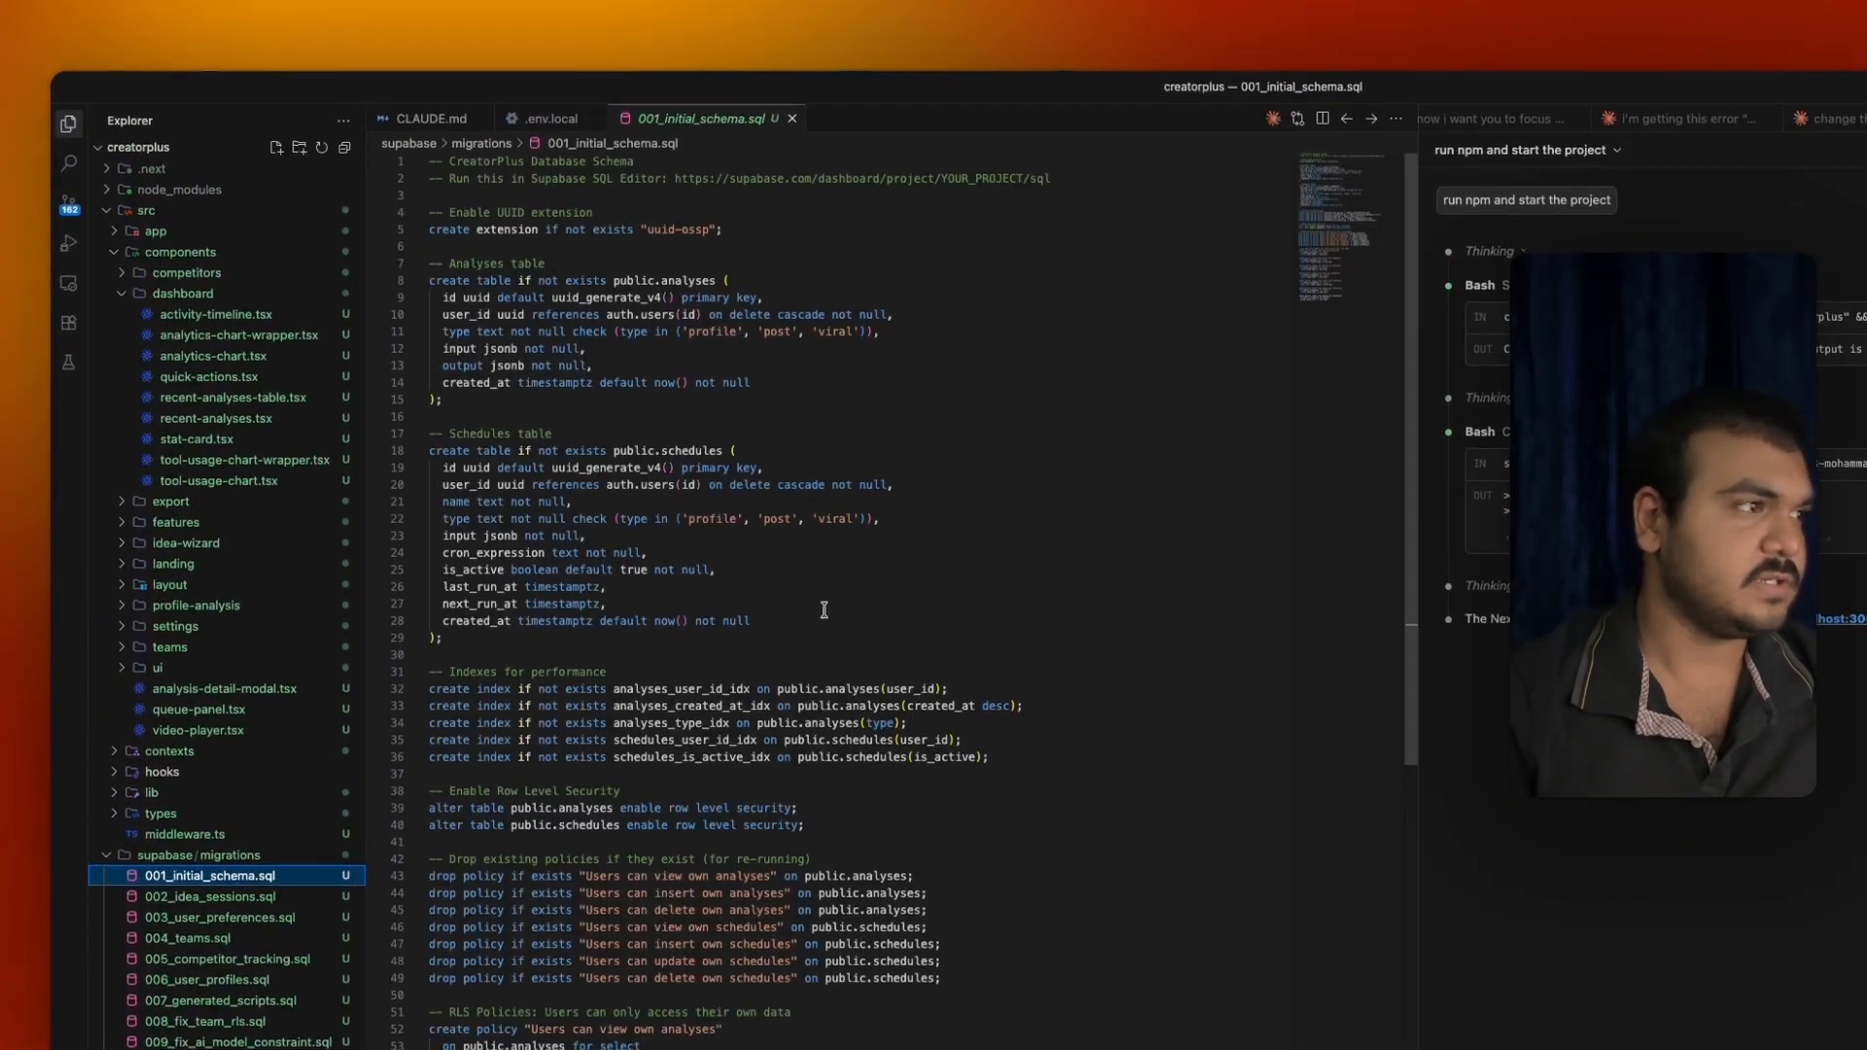
{"action": "key", "text": "super+Tab"}
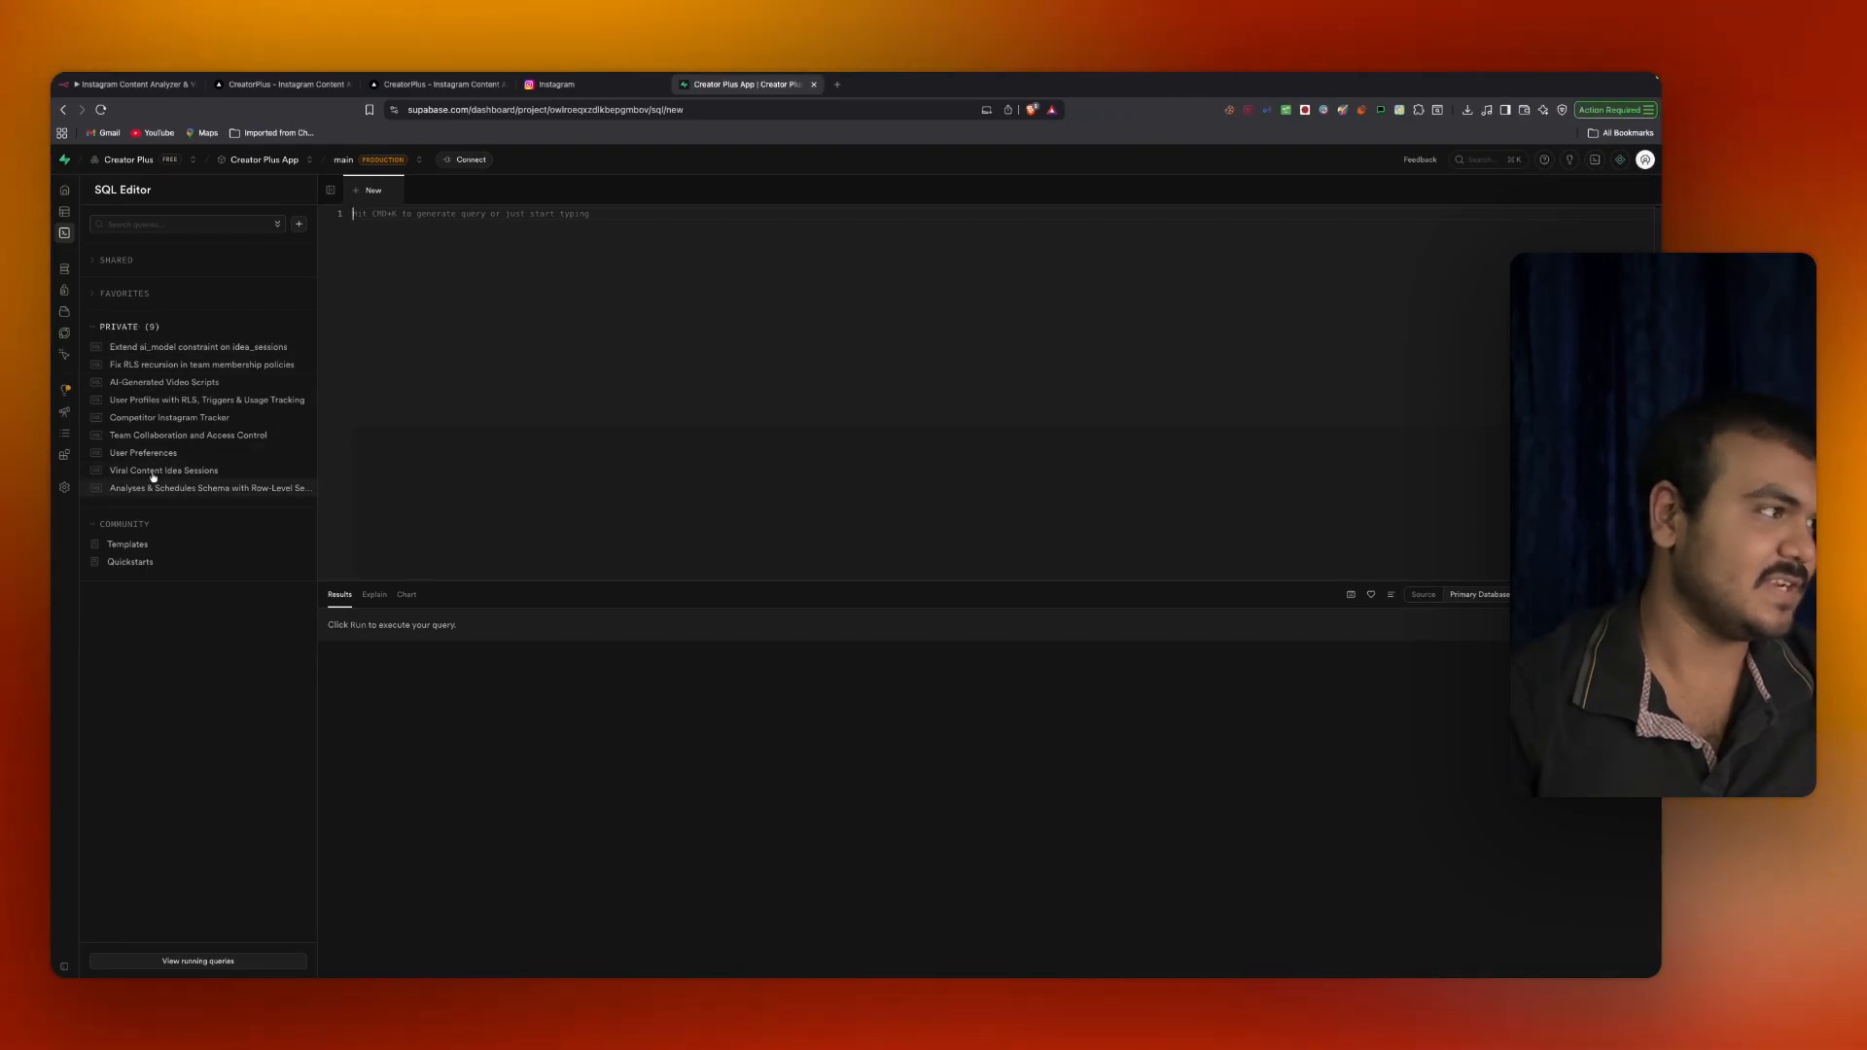
Open the Supabase Table Editor and view the analyses and generated_scripts tables.
{"action": "left_click", "coordinate": [66, 266]}
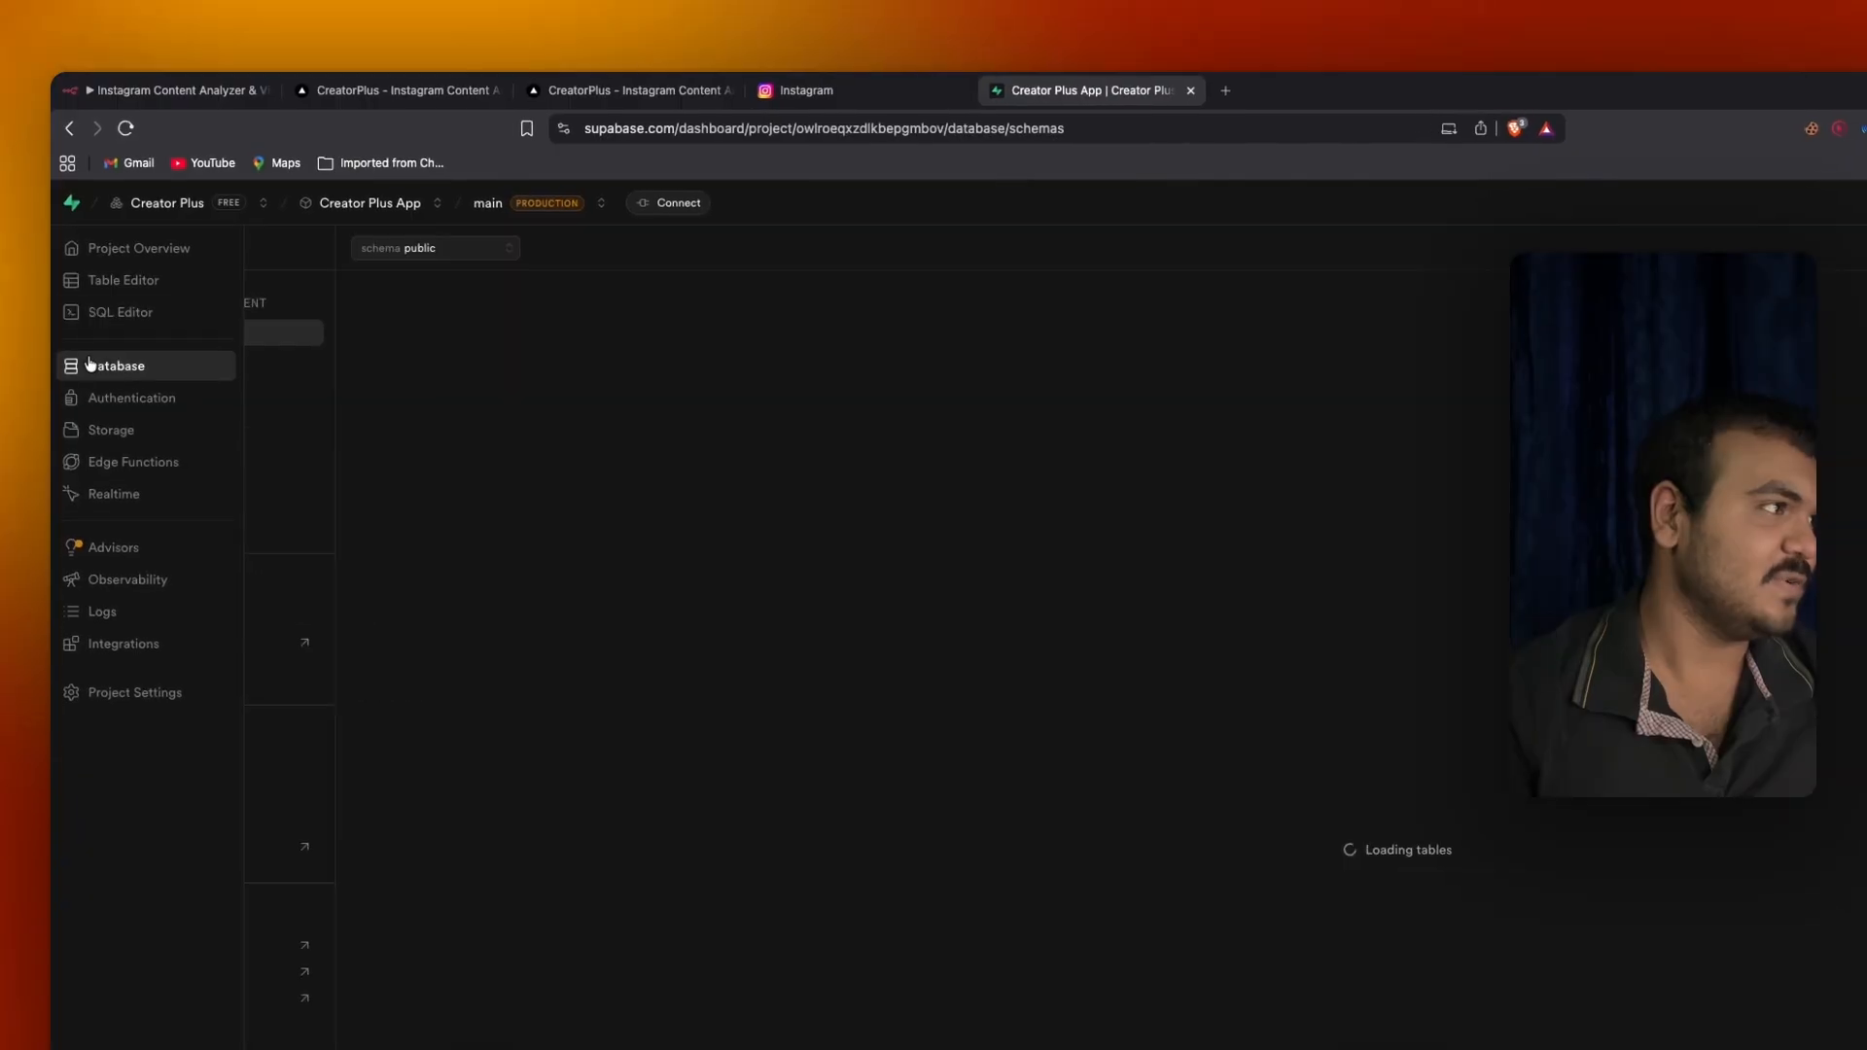
{"action": "left_click", "coordinate": [100, 281]}
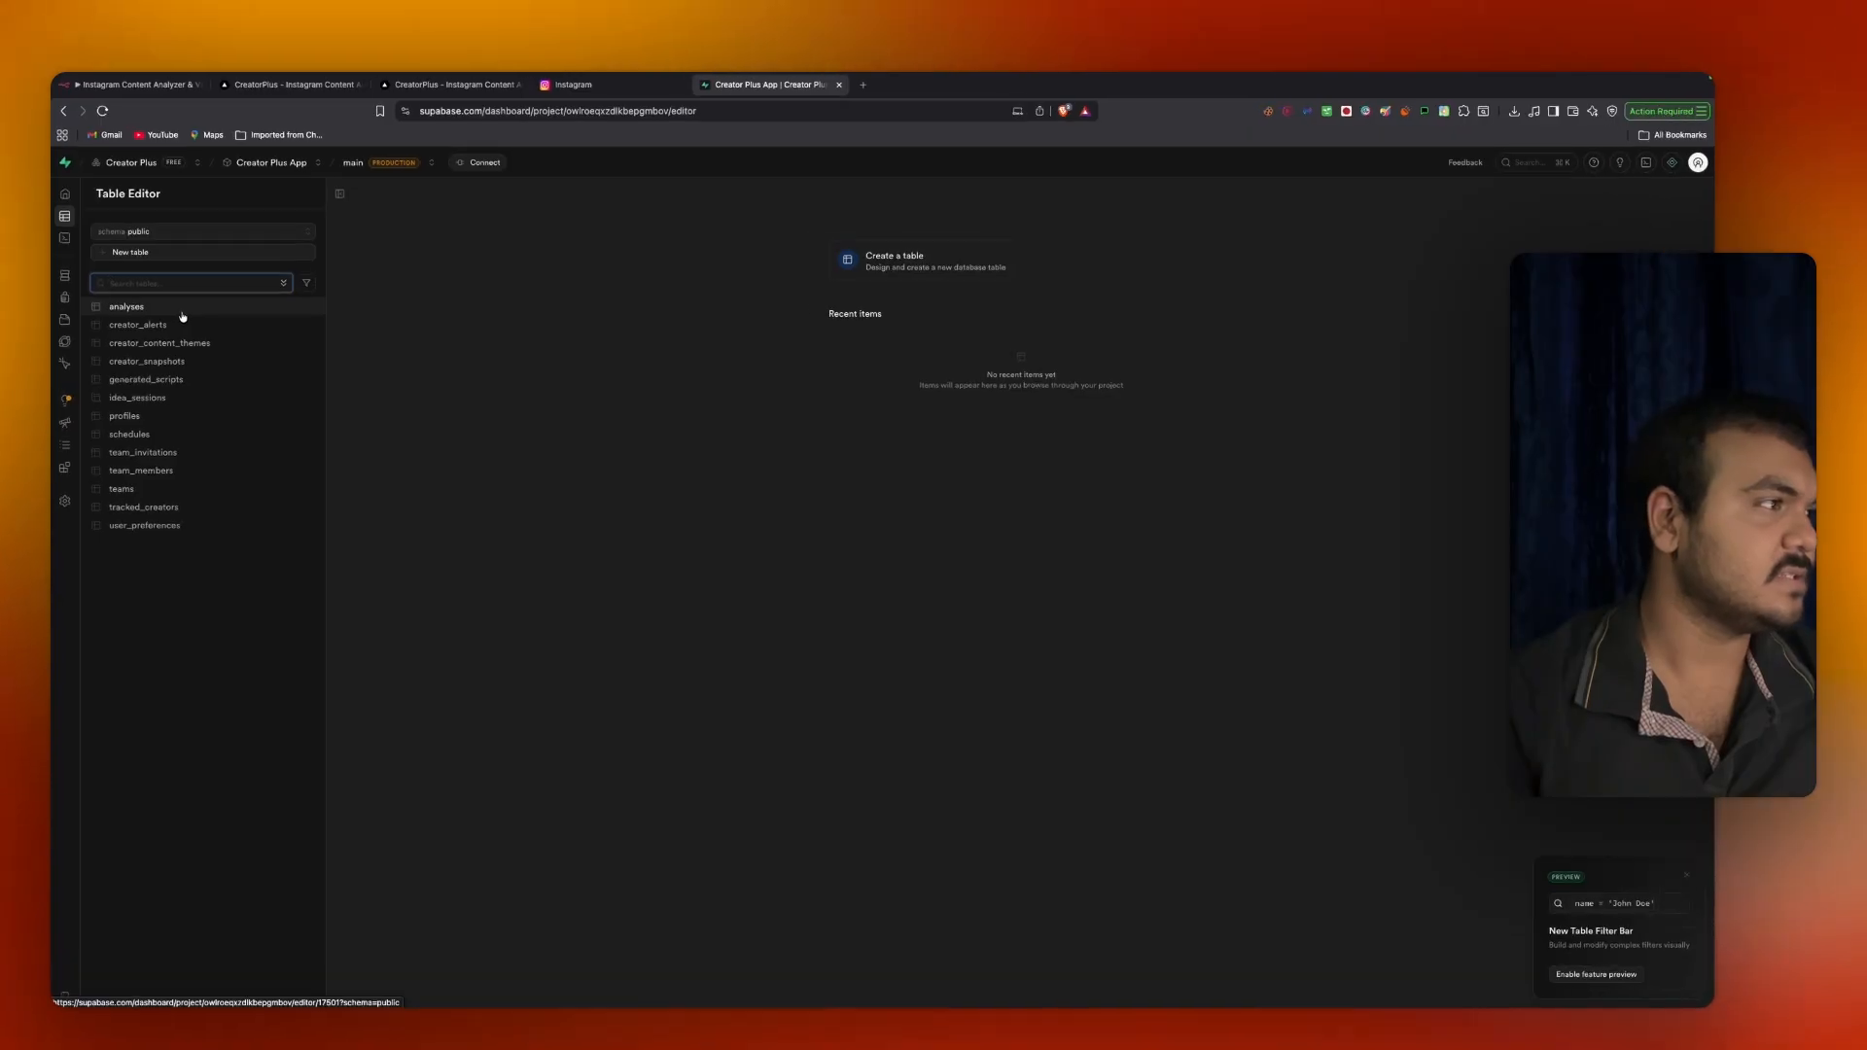
{"action": "left_click", "coordinate": [178, 303]}
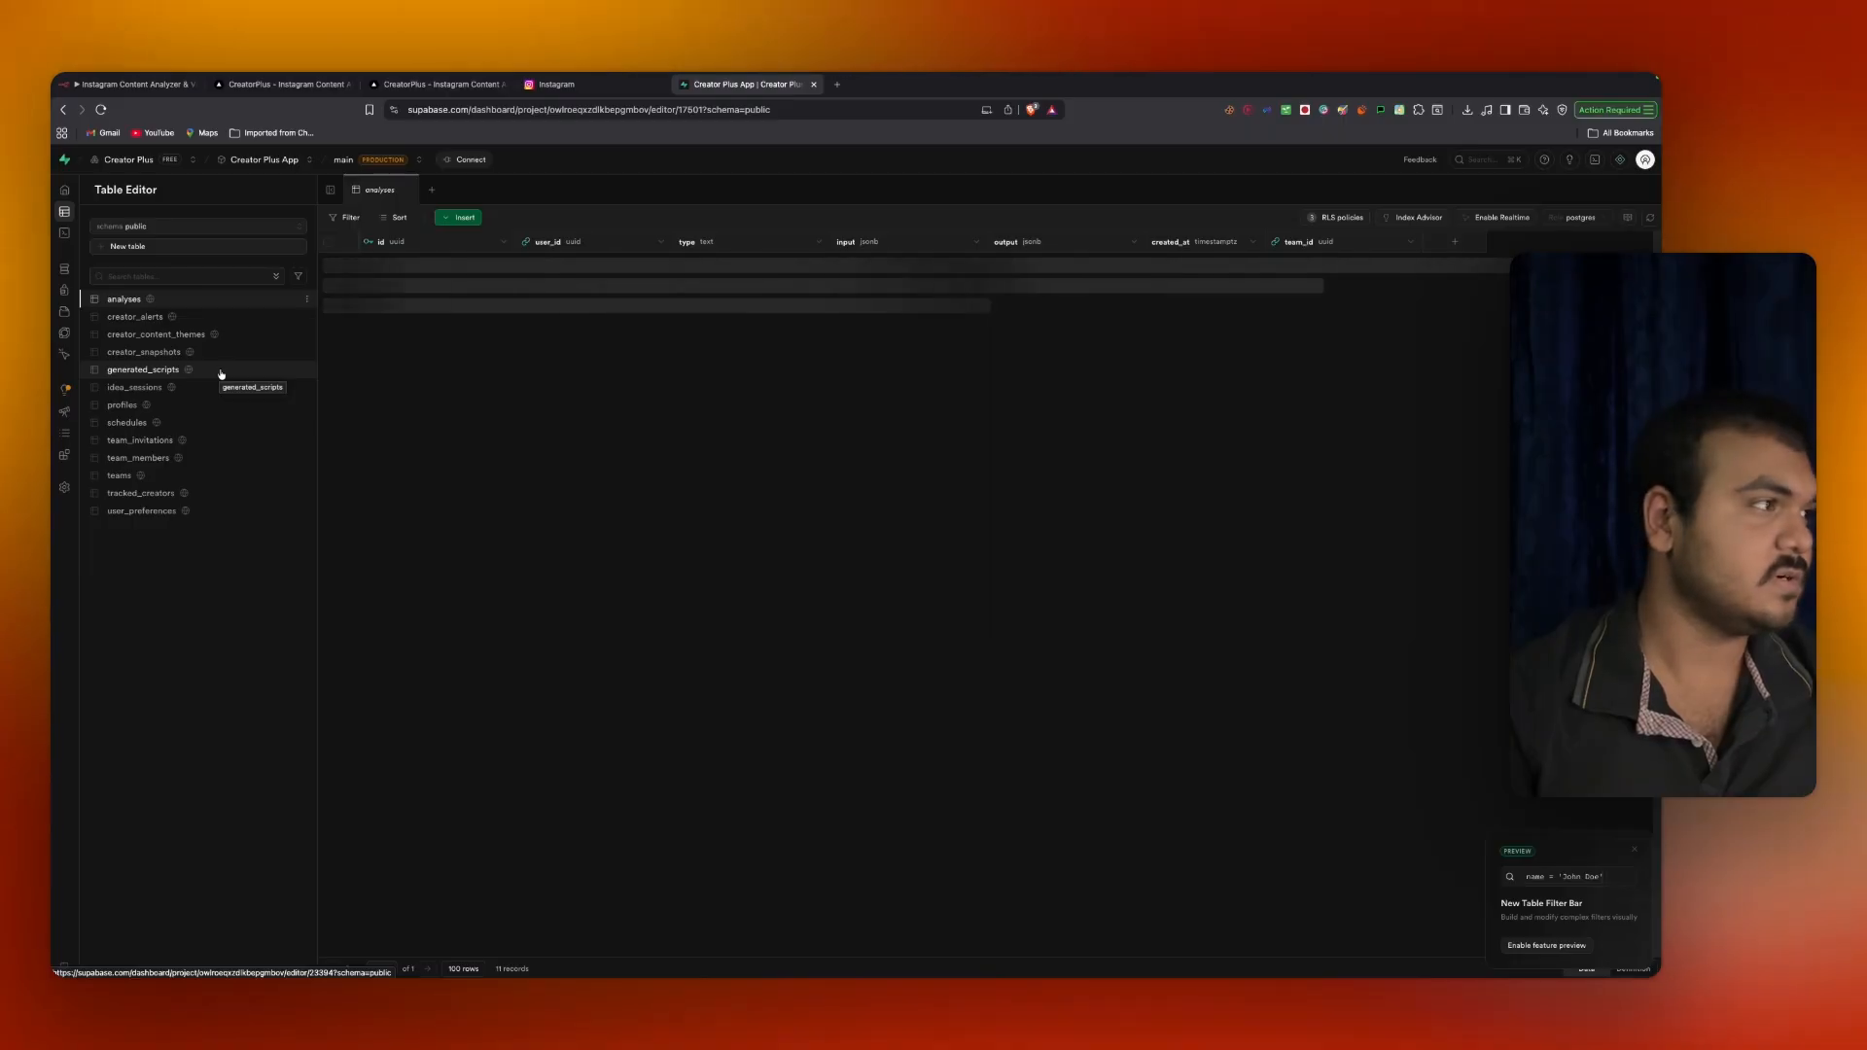
{"action": "left_click", "coordinate": [227, 374]}
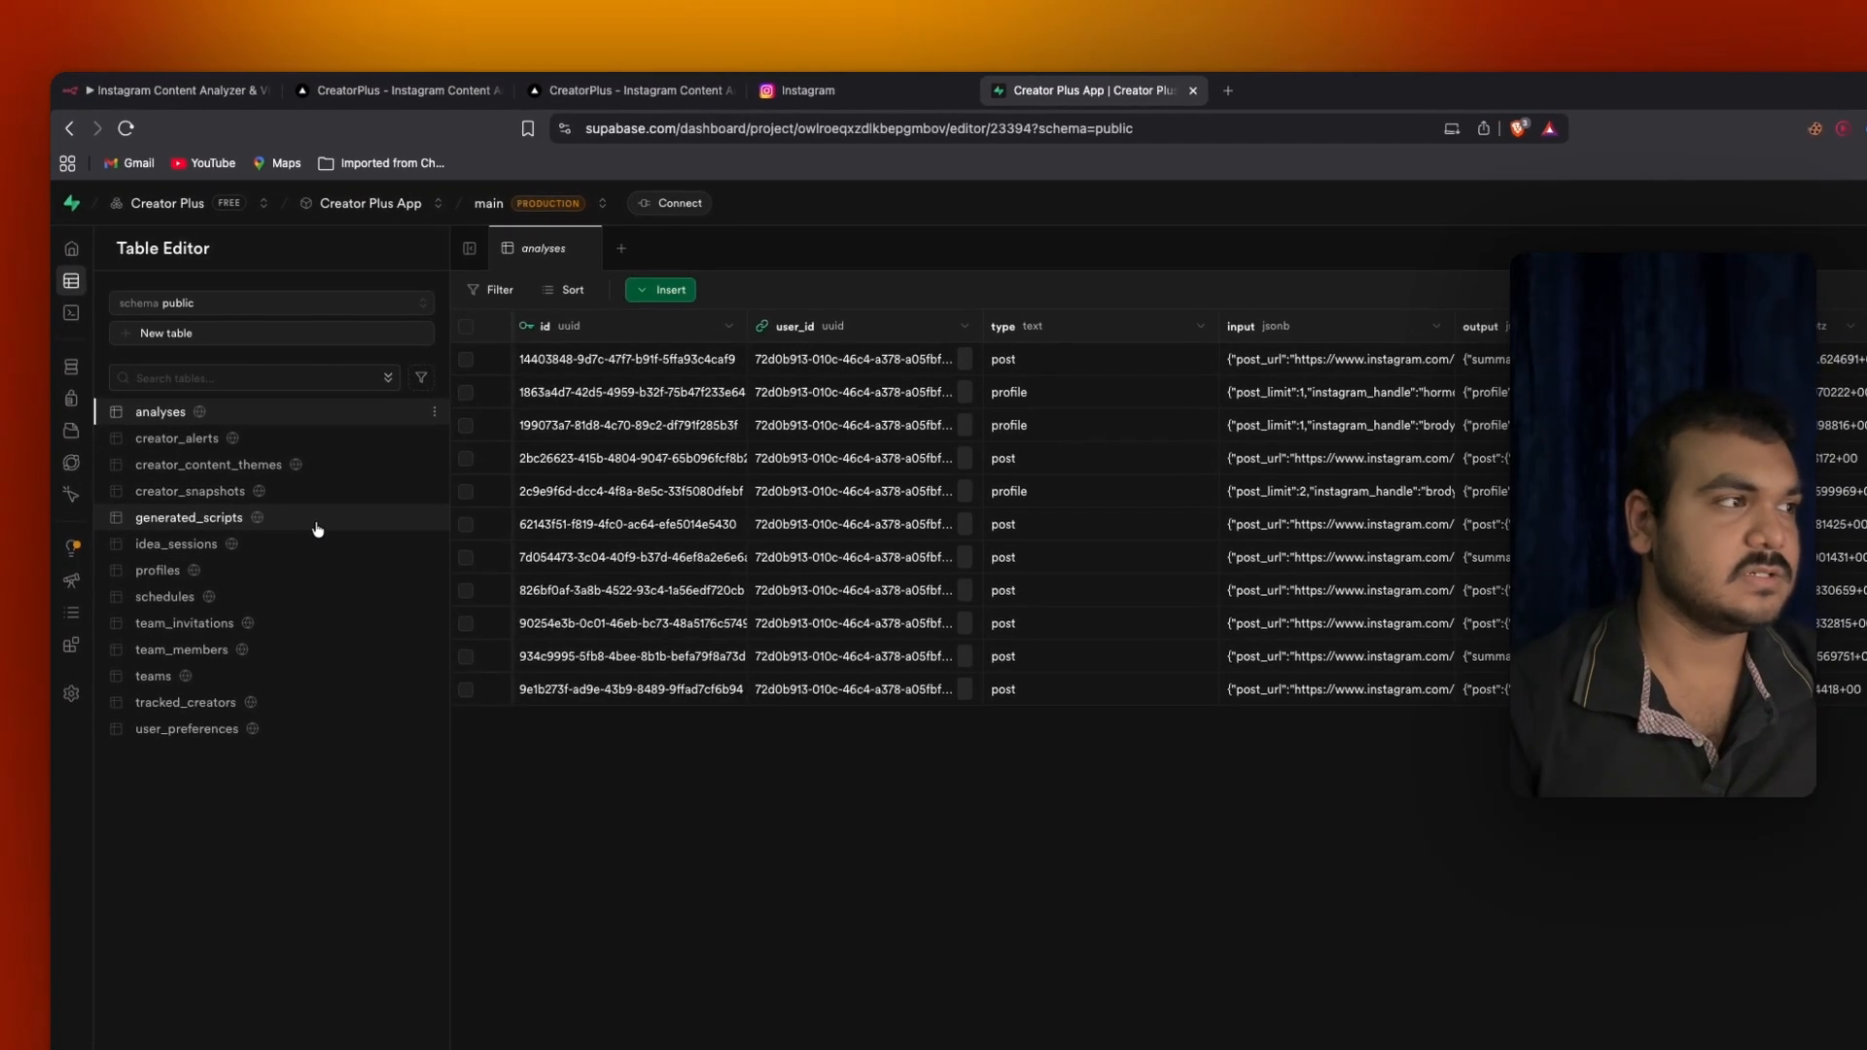
{"action": "left_click", "coordinate": [318, 530]}
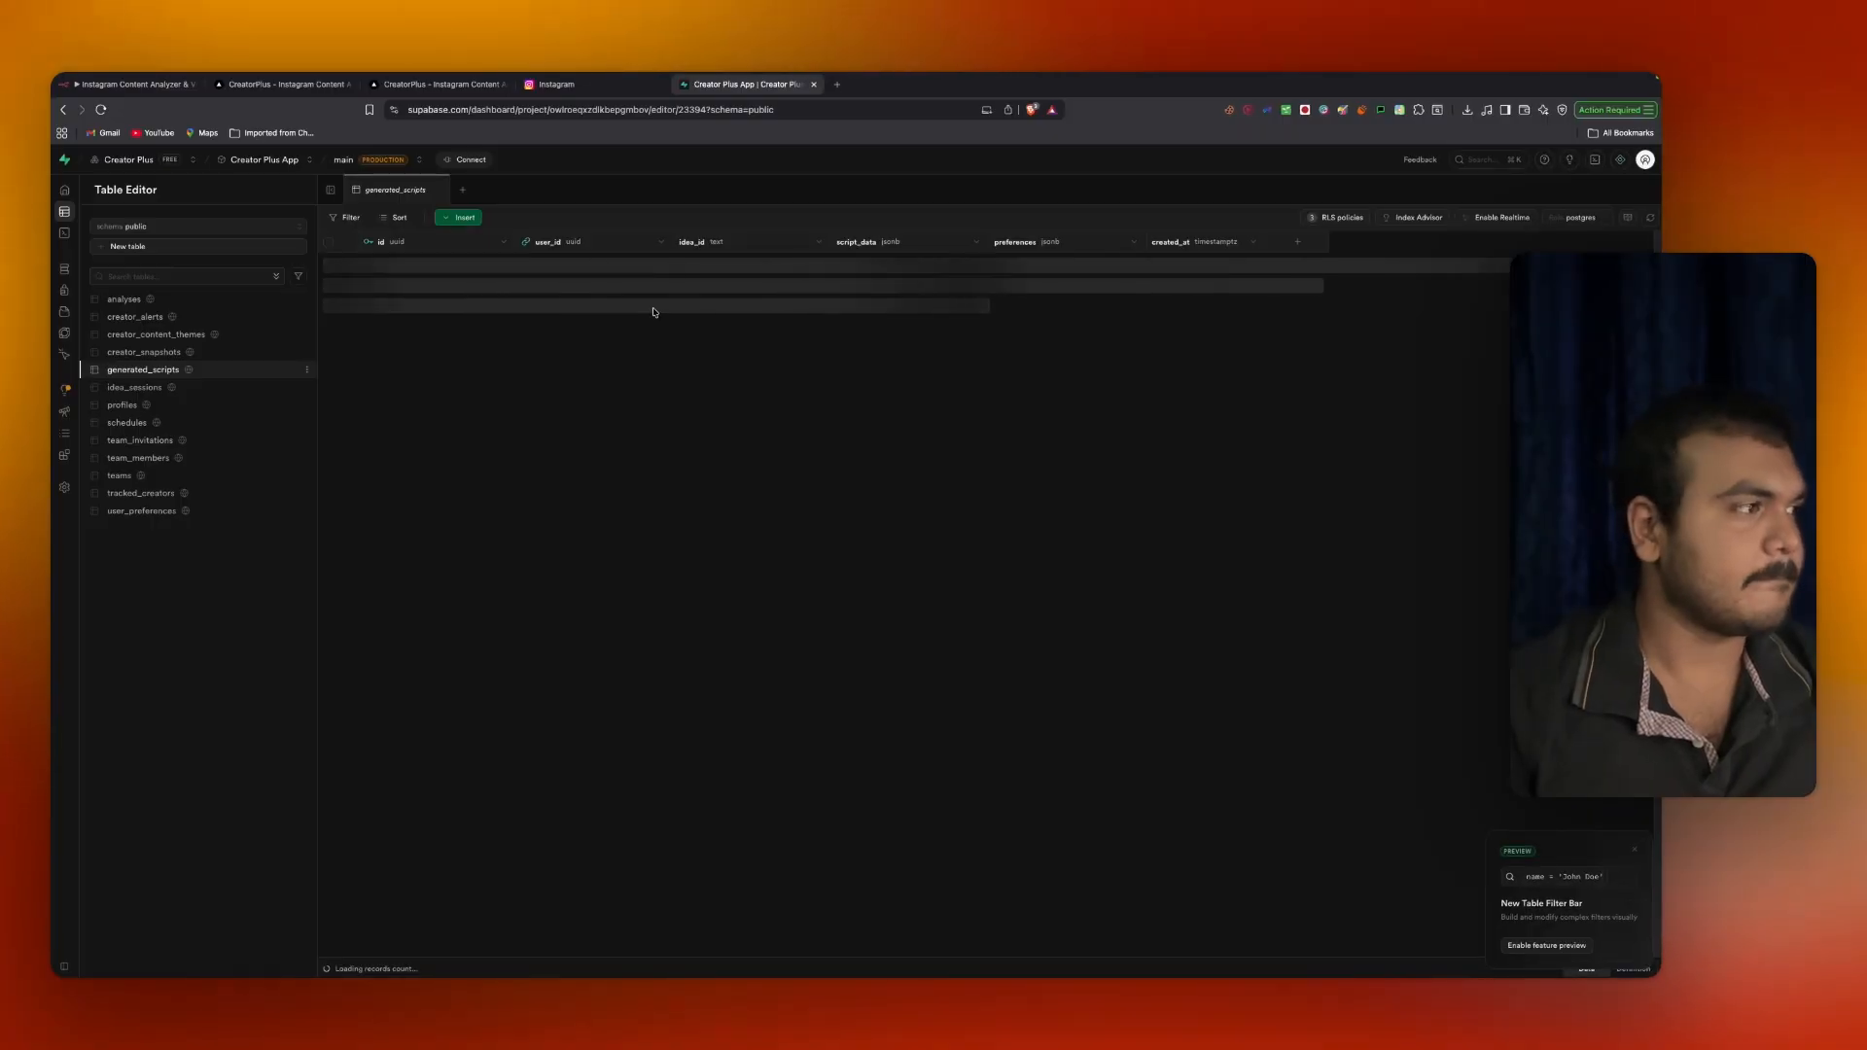
Inspect the script_data JSON in the first generated_scripts row, close it unchanged, and return to the n8n workflow overview.
{"action": "double_click", "coordinate": [879, 262]}
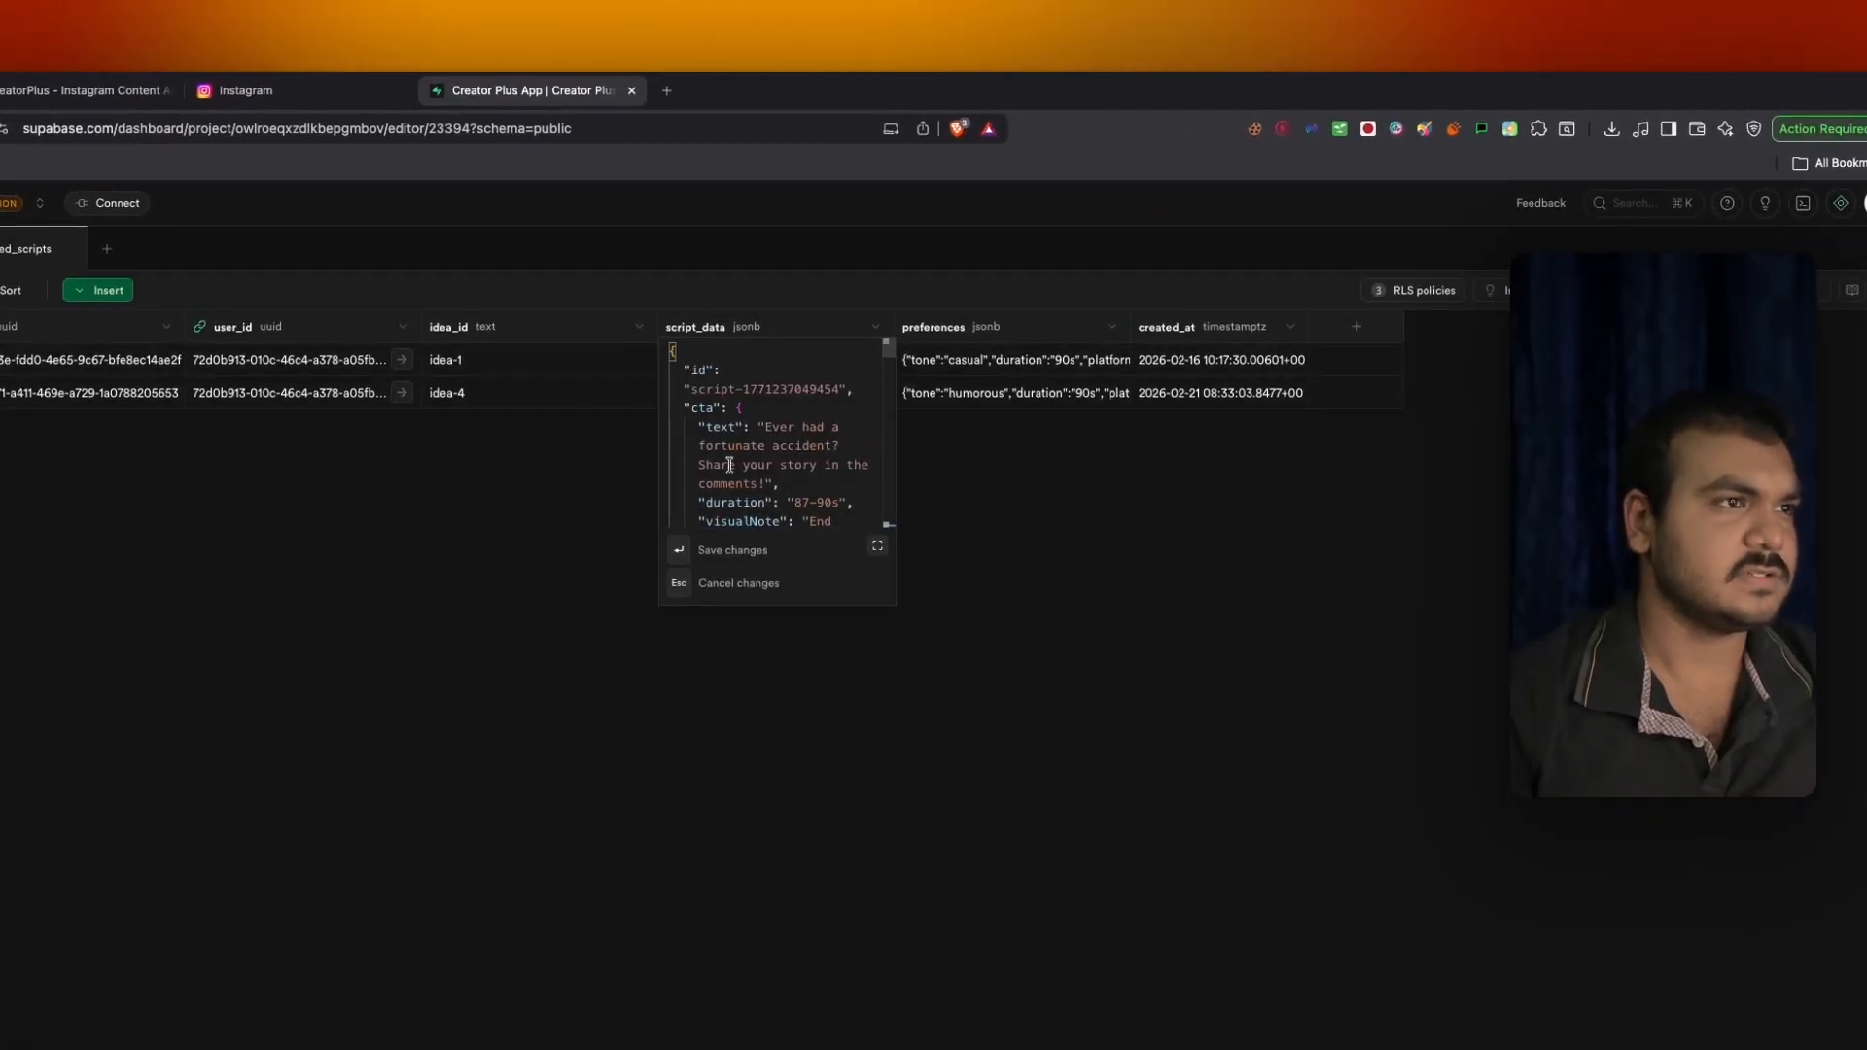
{"action": "scroll", "coordinate": [741, 452], "scroll_direction": "down", "scroll_amount": 10}
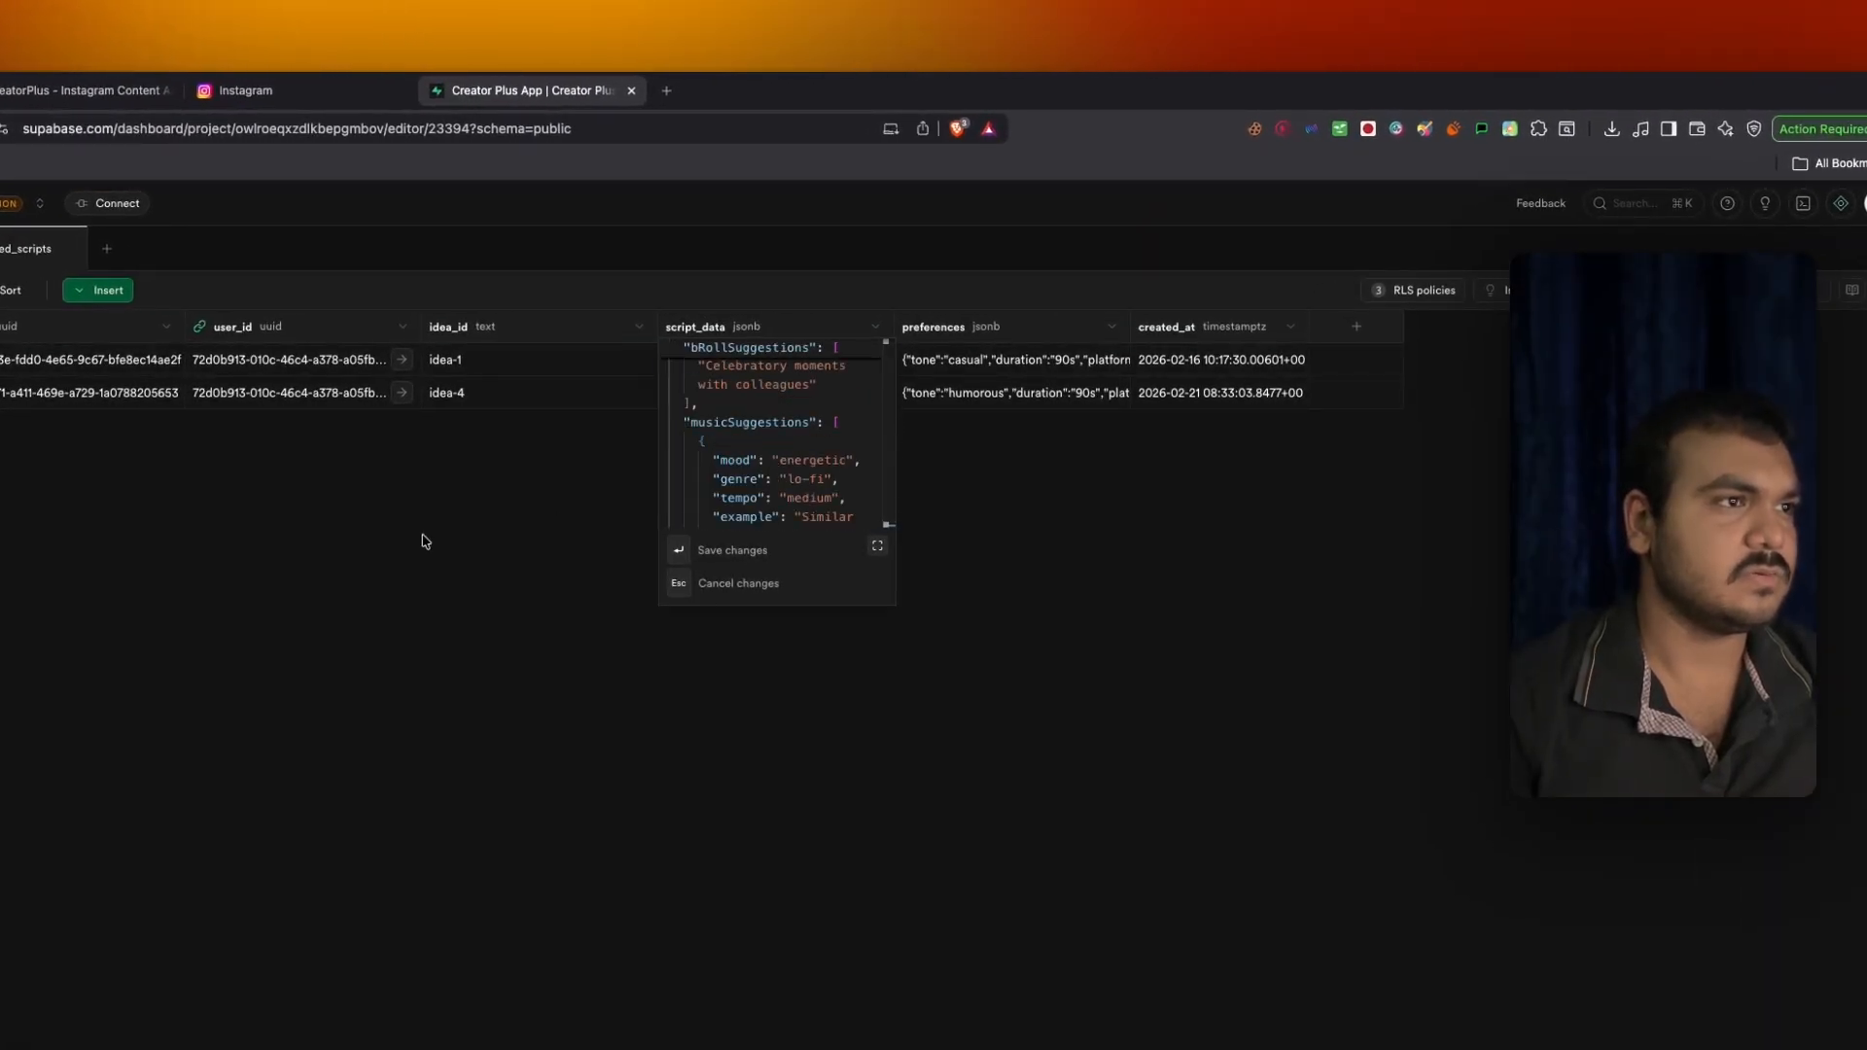
{"action": "key", "text": "Escape"}
{"action": "key", "text": "ctrl+Tab"}
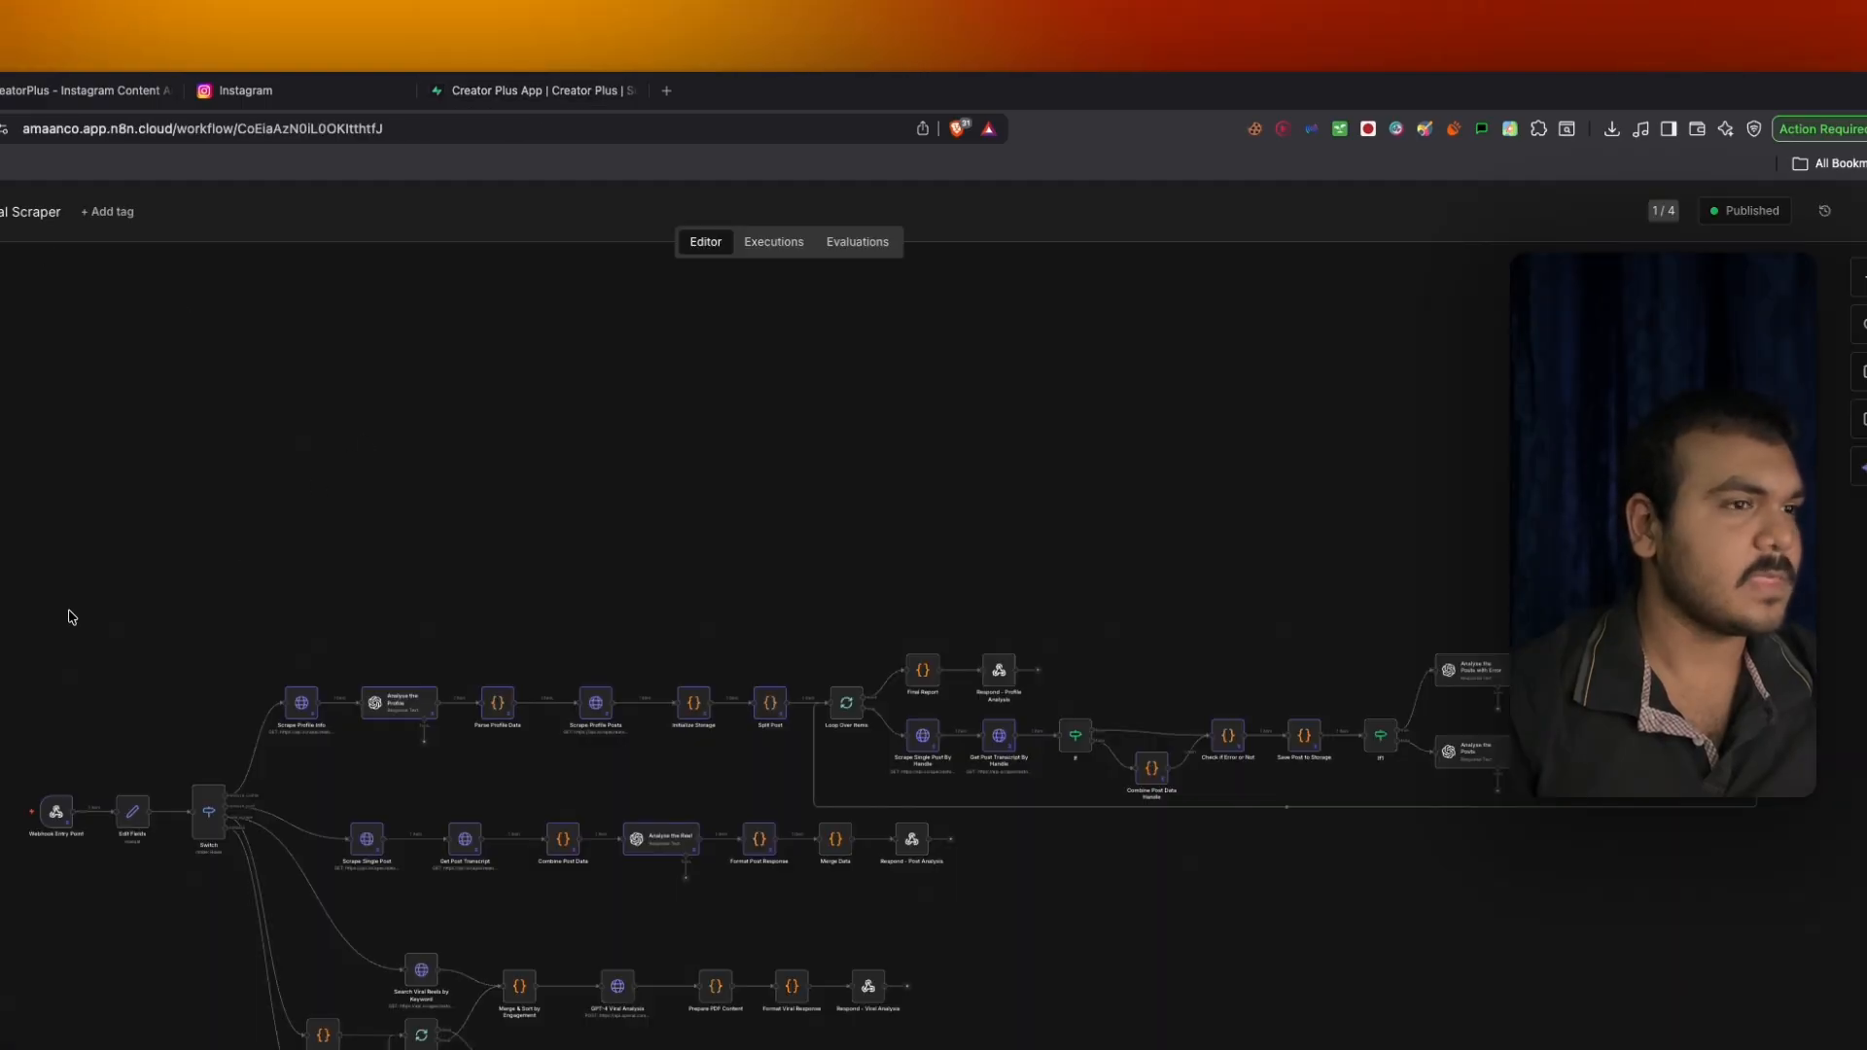
{"action": "left_click_drag", "start_coordinate": [311, 562], "coordinate": [110, 456]}
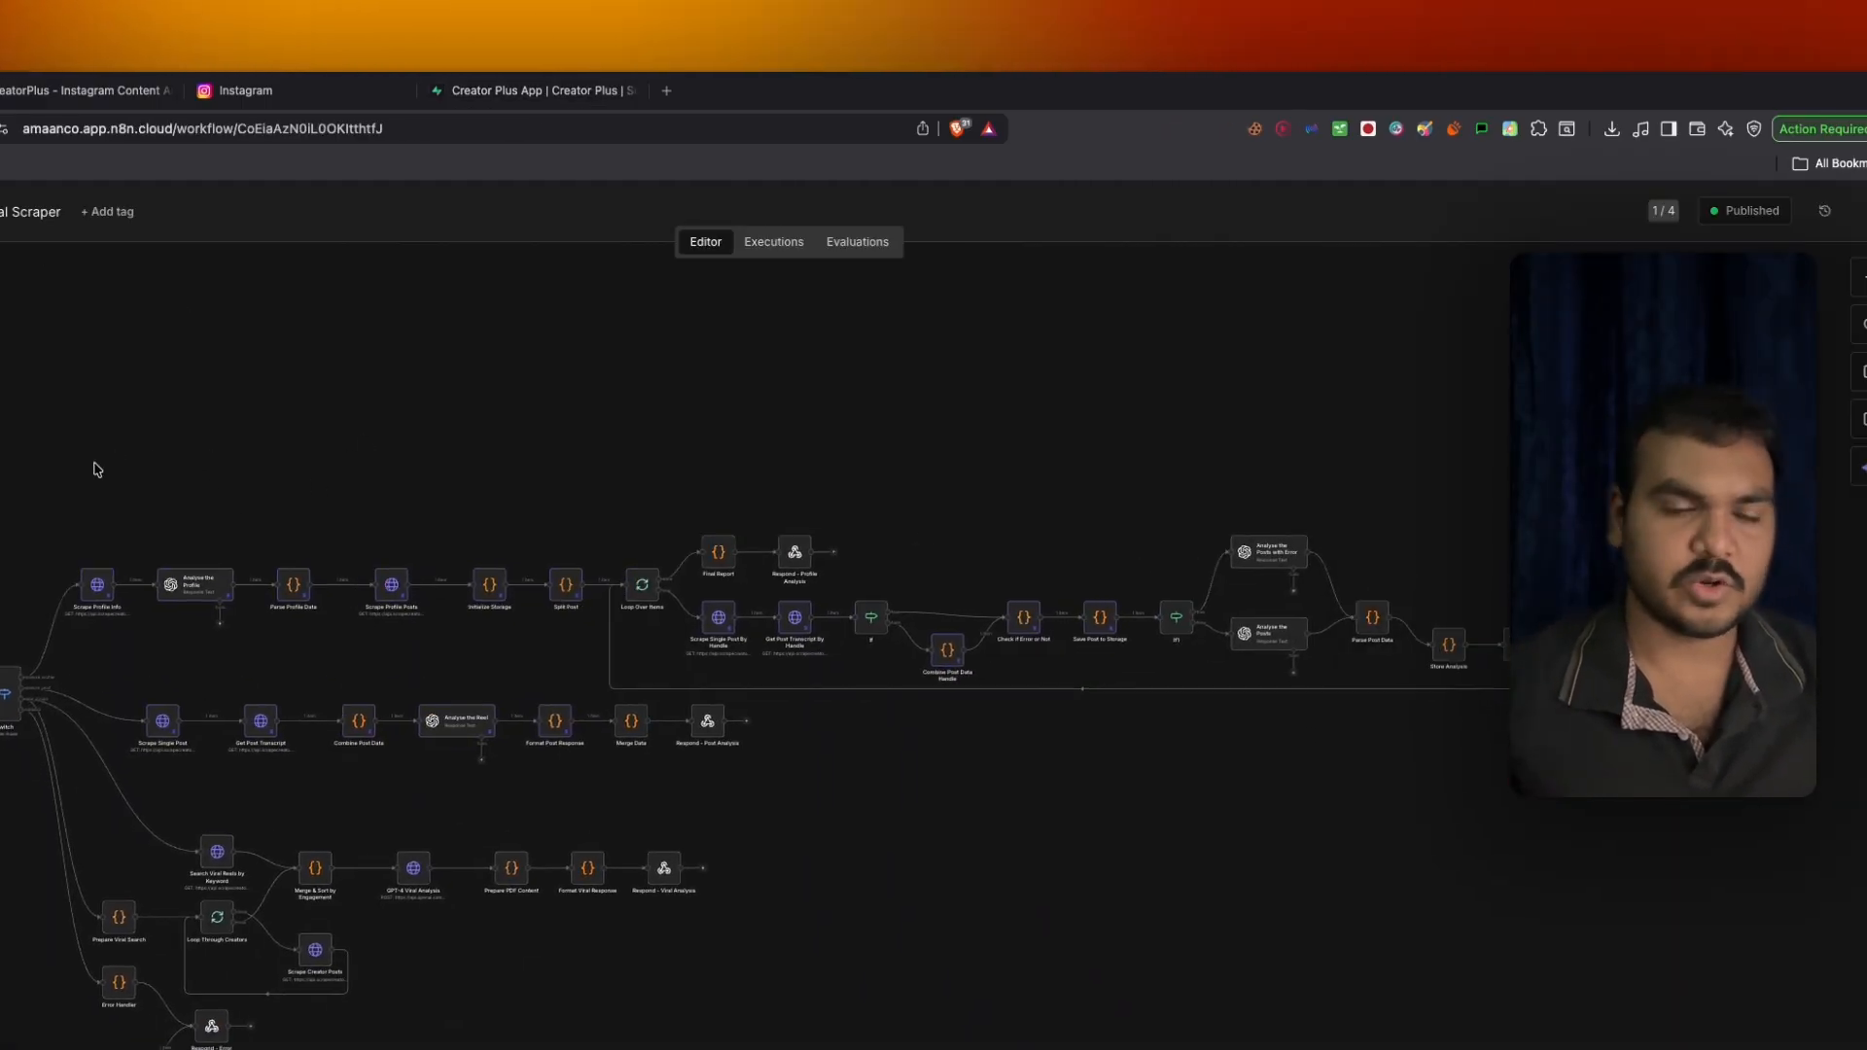